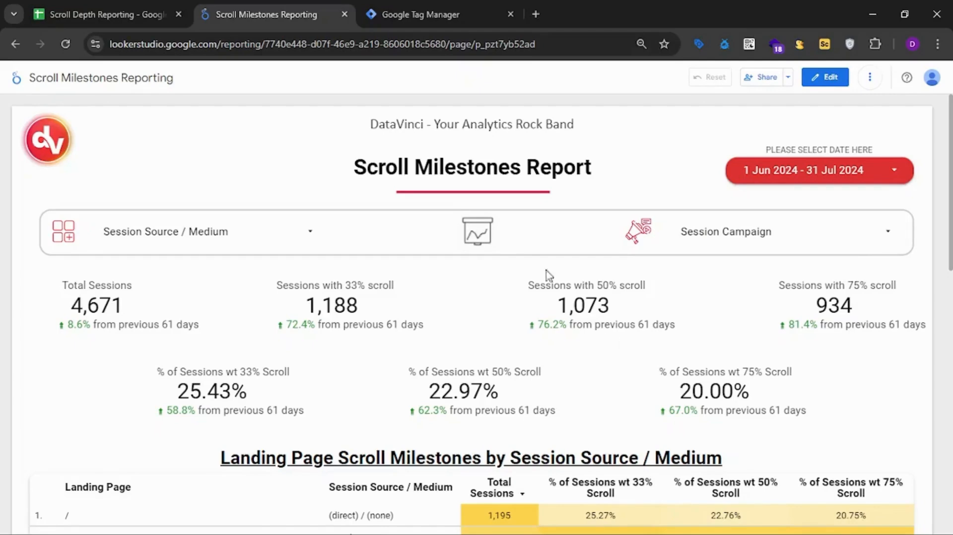
Switch to Google Tag Manager and review the Scroll Milestone tag's event name and its scroll_depth parameter.
click(445, 11)
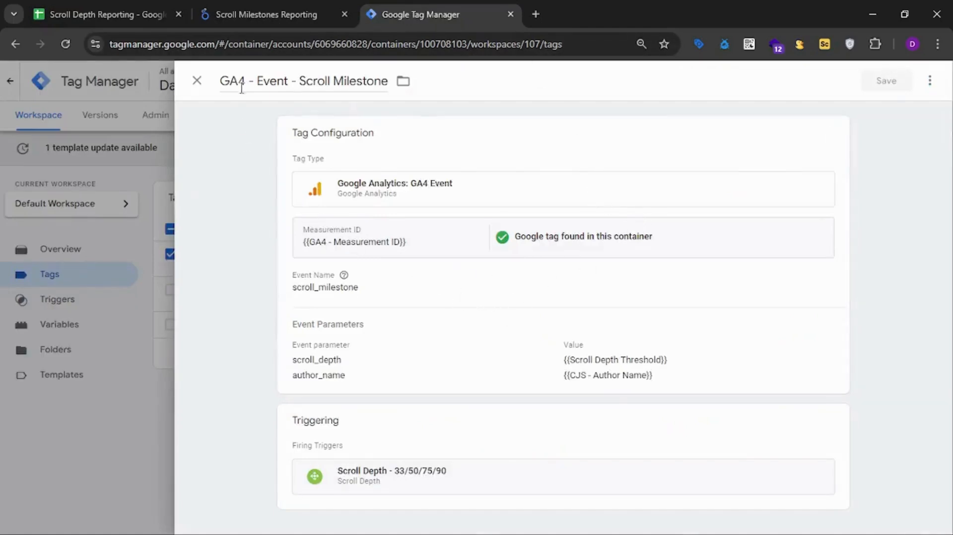
click(501, 293)
scroll(527, 294, down, 2)
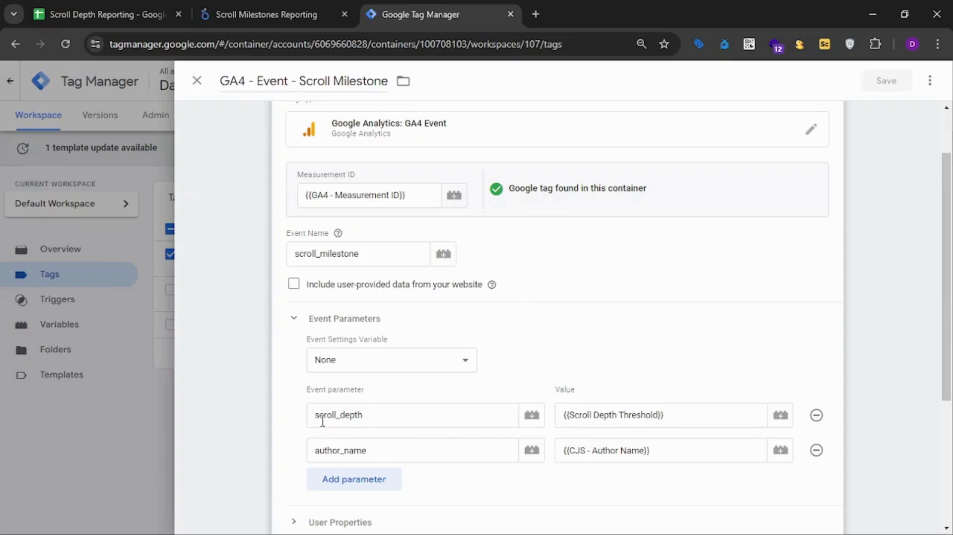
drag(311, 421, 371, 421)
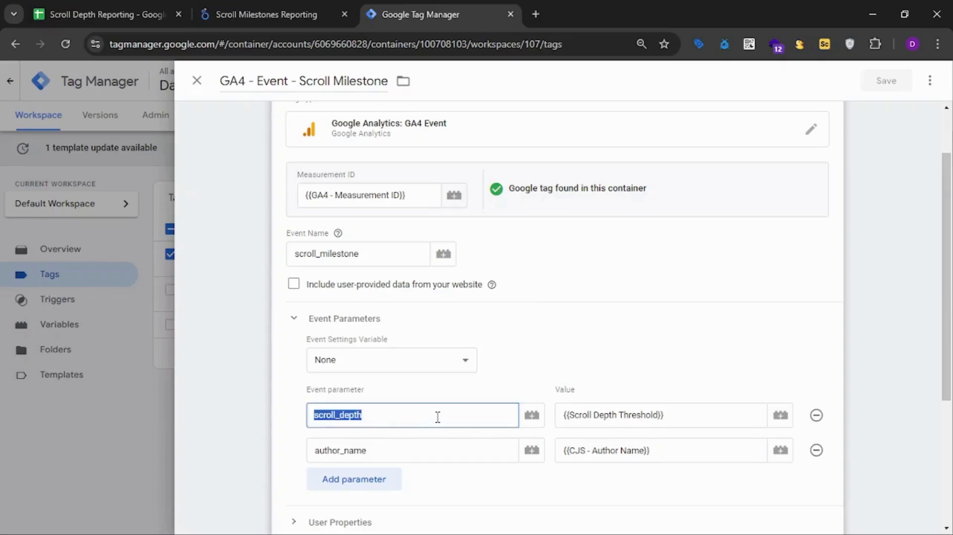
scroll(457, 405, down, 1)
scroll(457, 405, down, 3)
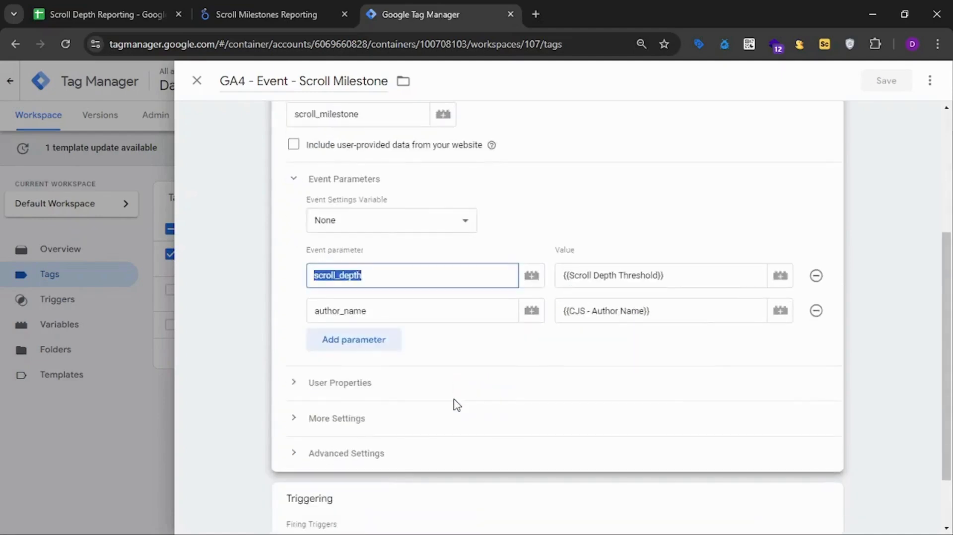
Inspect the tag's Scroll Depth - 33/50/75/90 firing trigger, then return to the tag's event configuration.
click(443, 482)
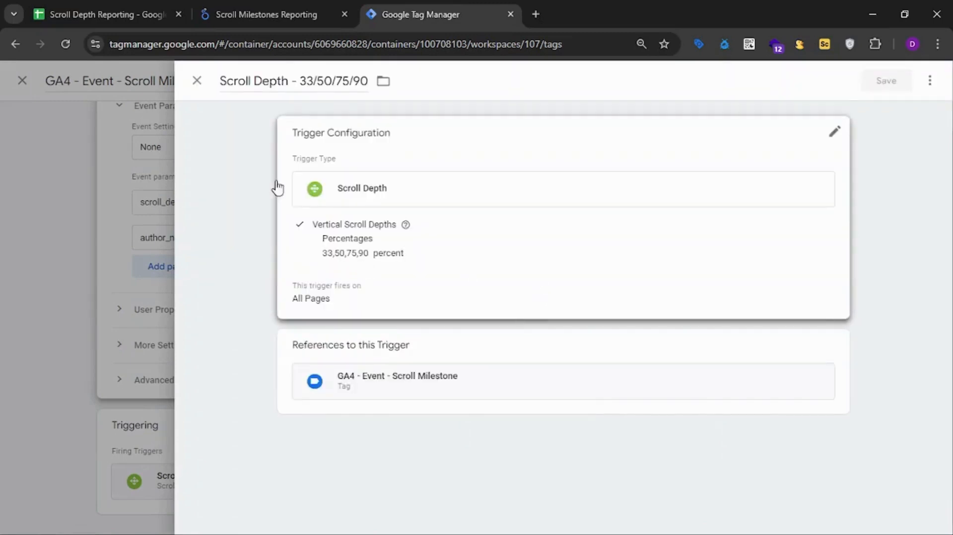
click(197, 81)
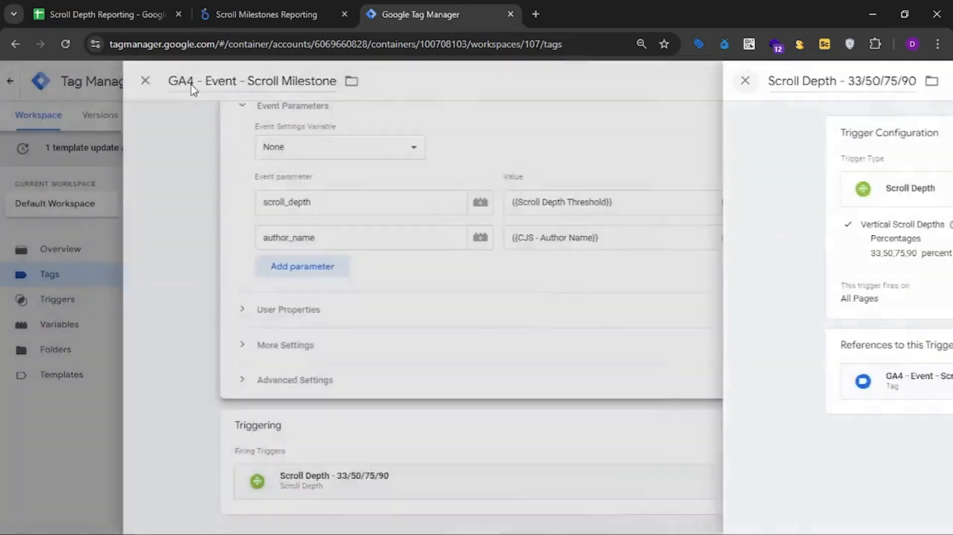
scroll(553, 329, up, 3)
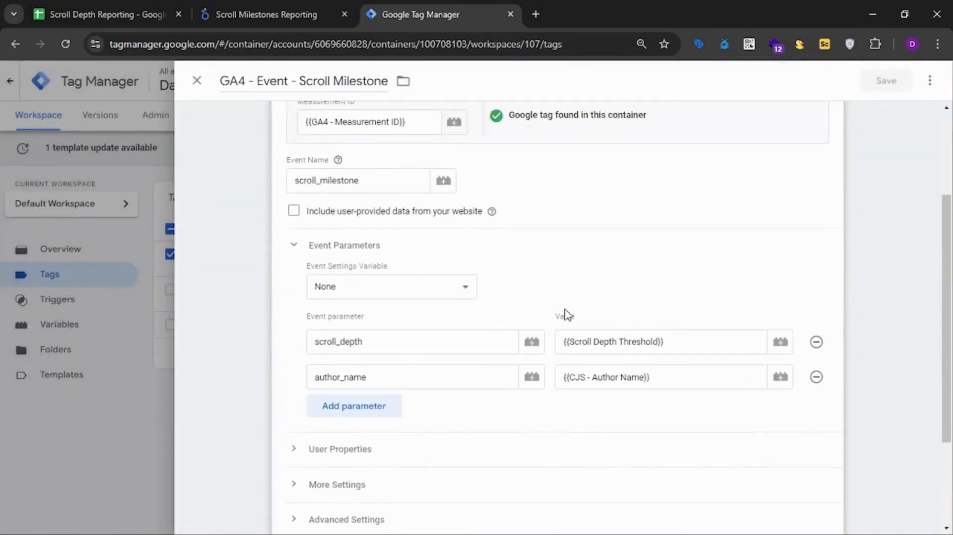
scroll(563, 318, up, 1)
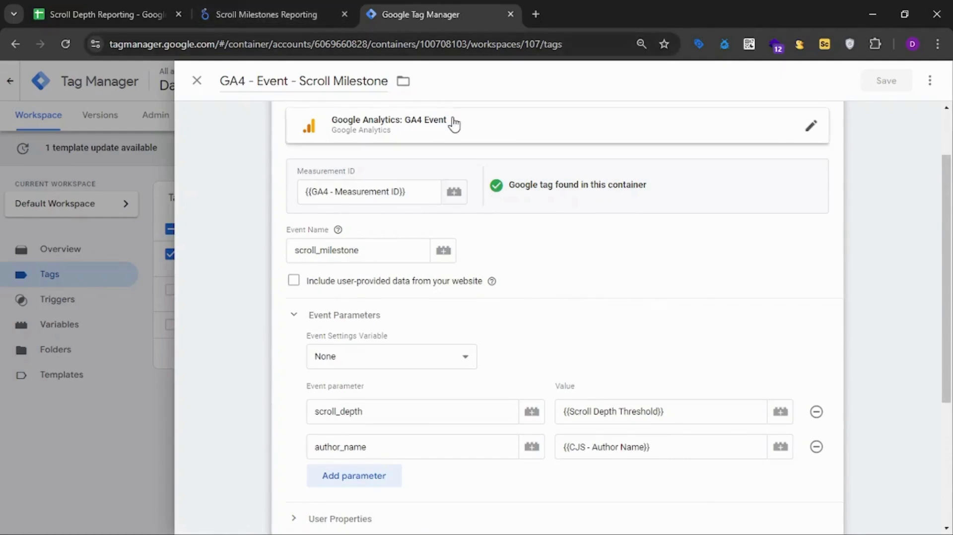
Create a blank Google Sheets spreadsheet in a new browser tab using sheets.new.
click(276, 14)
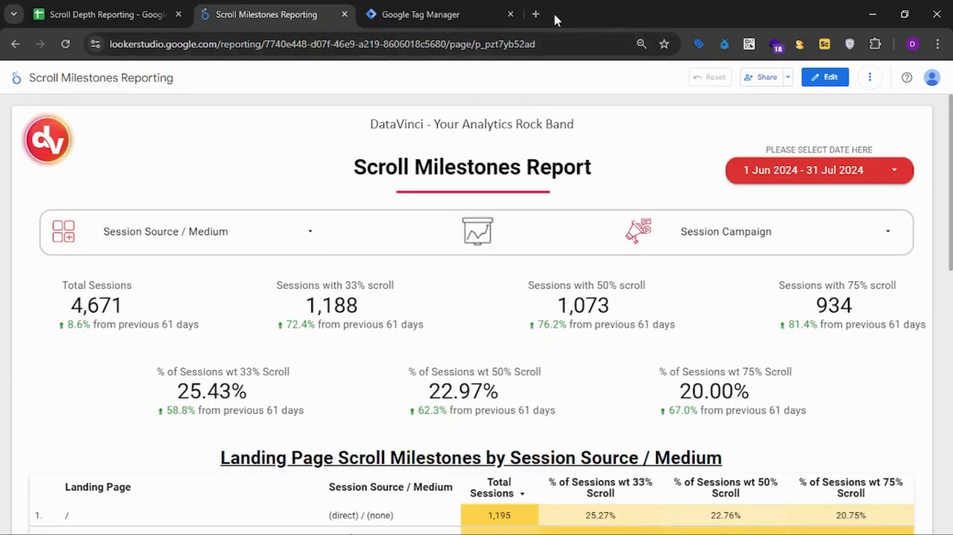
click(536, 14)
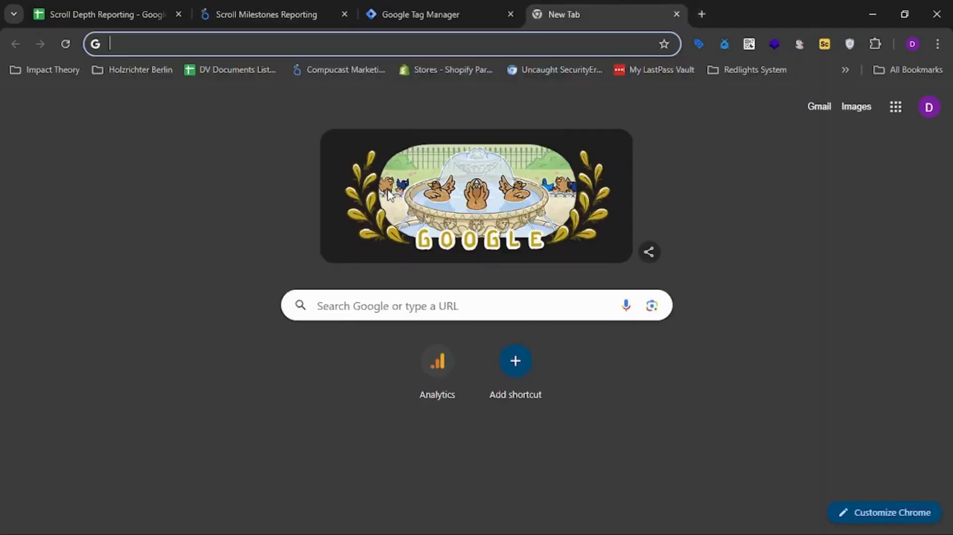
text(sheet)
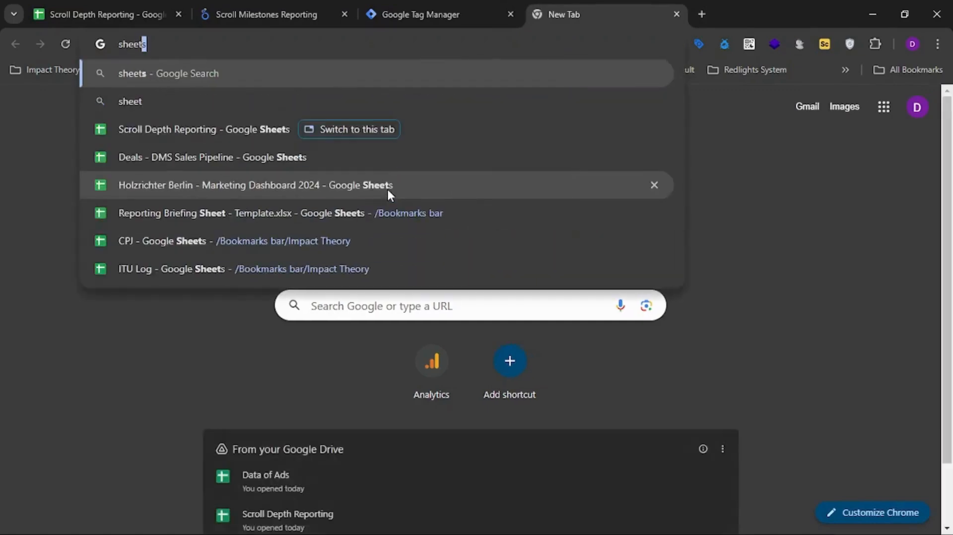
text(s.new)
key(Return)
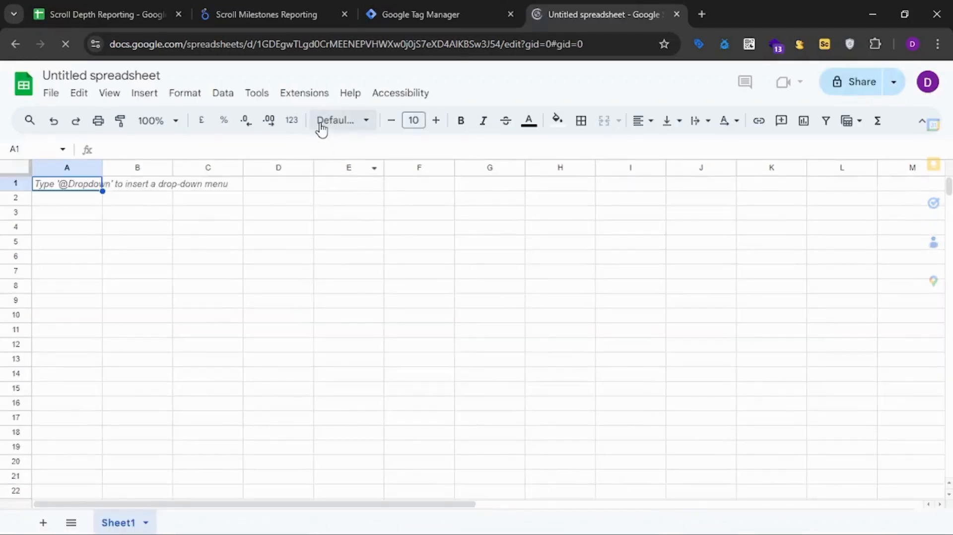
Try to start a new report with the GA4 Reports Builder for Google Analytics add-on.
click(315, 96)
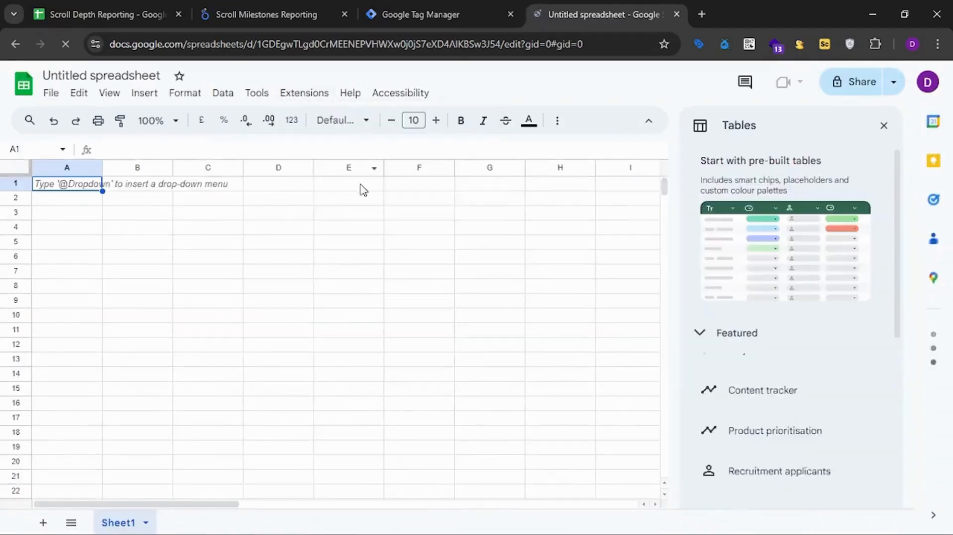
click(305, 95)
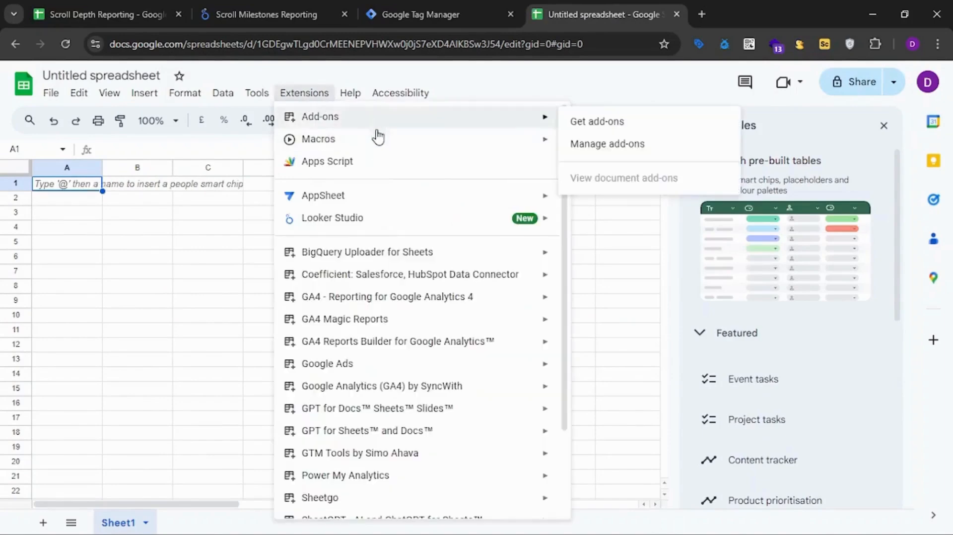
scroll(393, 253, down, 1)
mouse_move(426, 295)
mouse_move(356, 277)
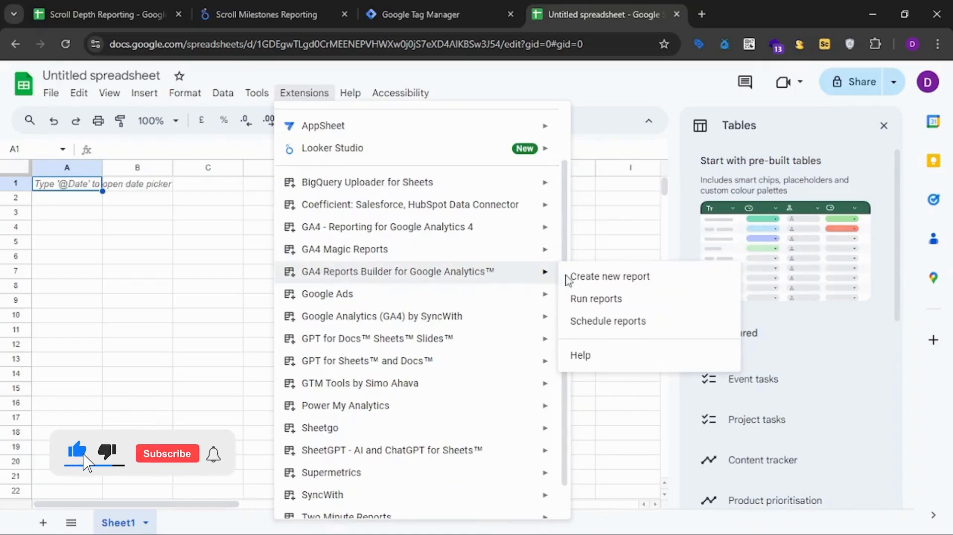
click(594, 277)
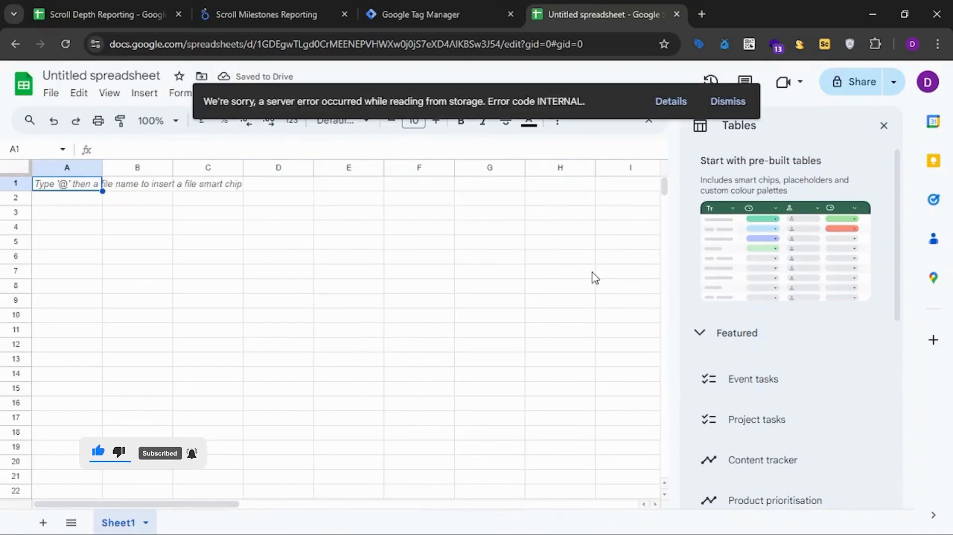
Dismiss the Tables suggestions and the error notice, and start a new report again in GA4 Reports Builder for Google Analytics.
click(885, 126)
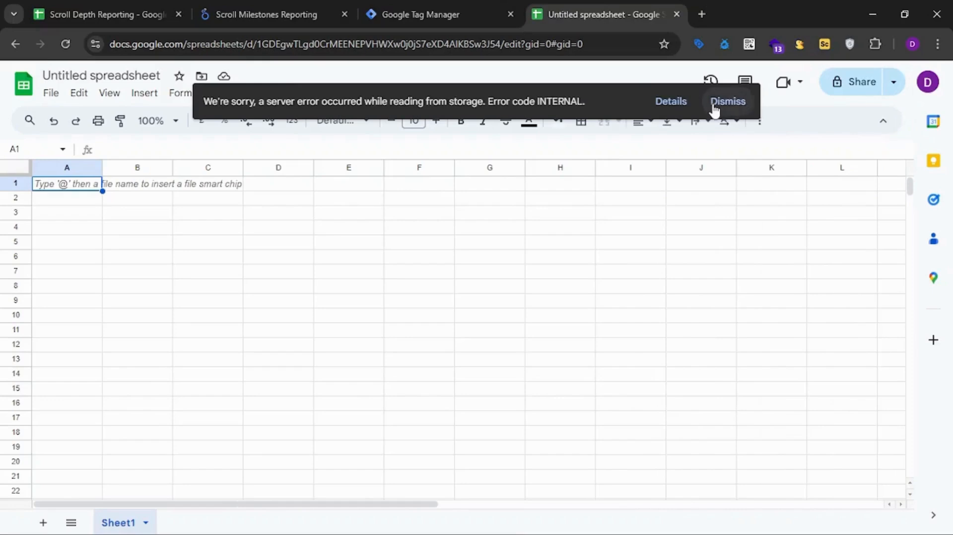
click(714, 101)
click(289, 100)
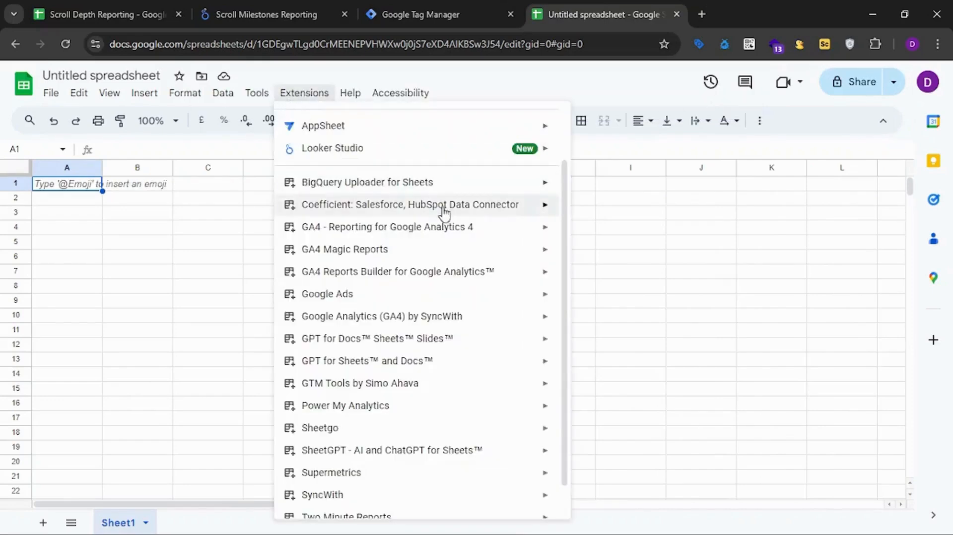
mouse_move(411, 271)
click(629, 277)
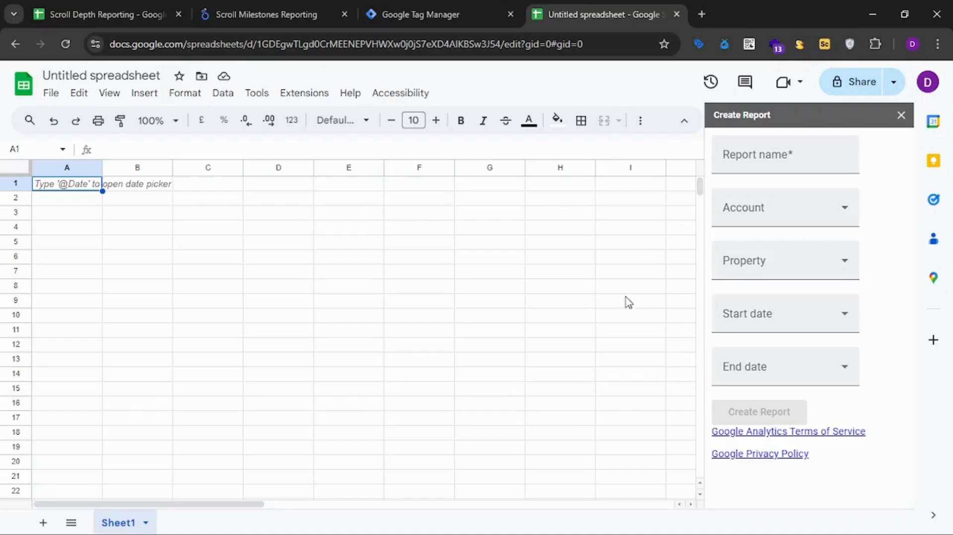
Name the report All Sessions and choose the DataVinci account with the GA4 Subdomain property.
click(742, 158)
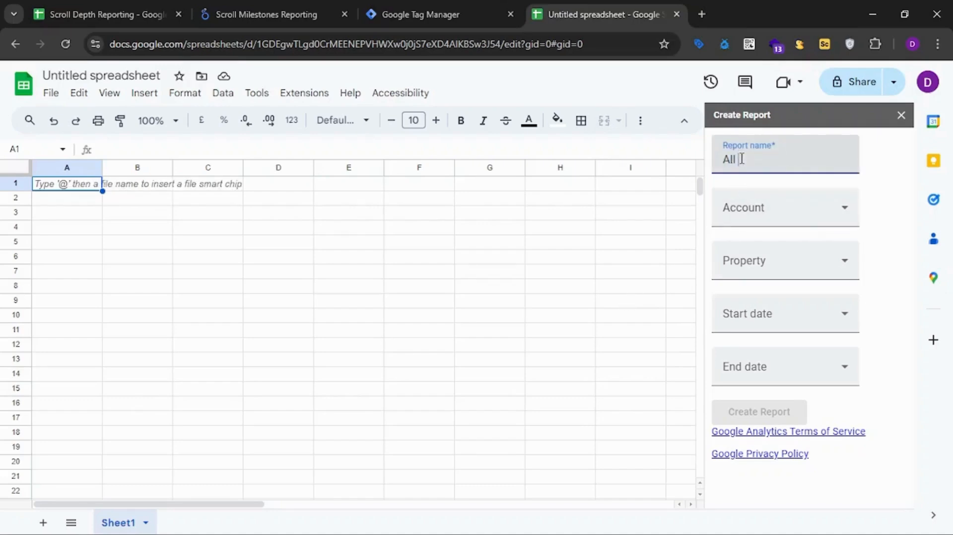
text(All Sessios)
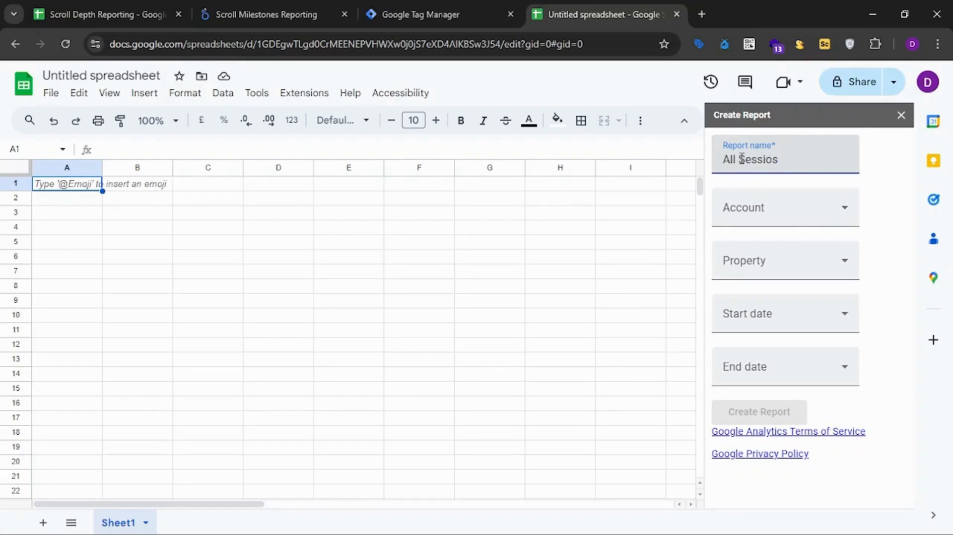
click(765, 207)
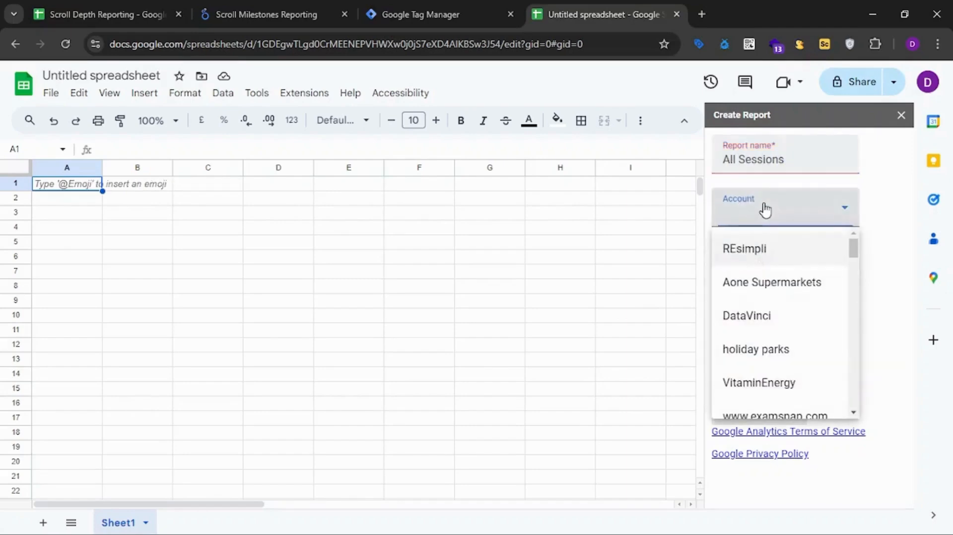
click(765, 329)
click(769, 272)
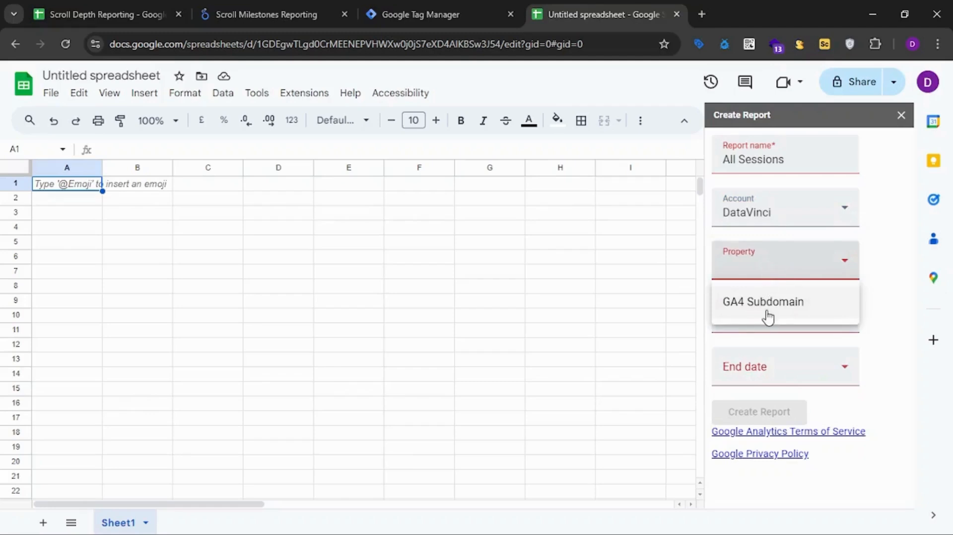
click(766, 316)
Set the report's start date to NdaysAgo with 180 days and its end date to yesterday.
click(789, 315)
click(742, 422)
click(772, 372)
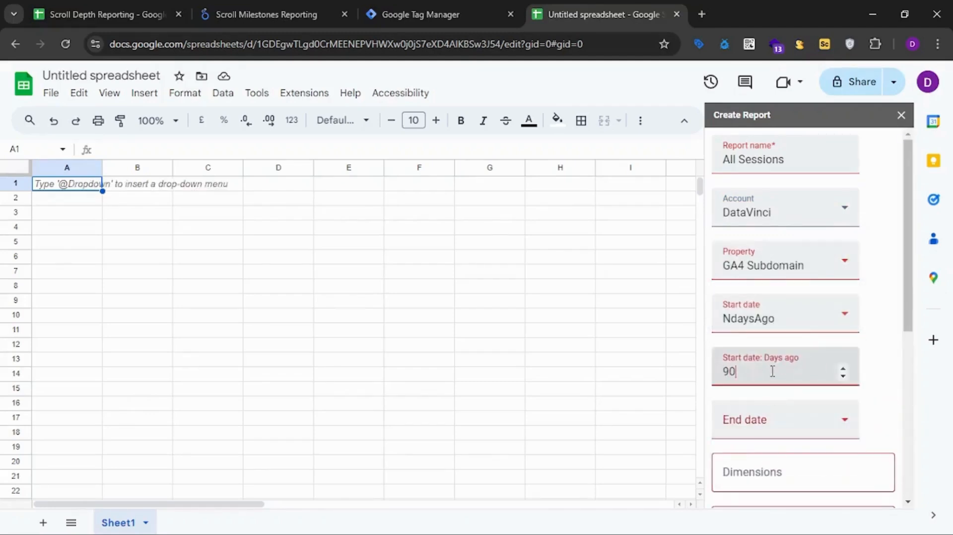
drag(763, 371, 716, 377)
text(18)
click(746, 418)
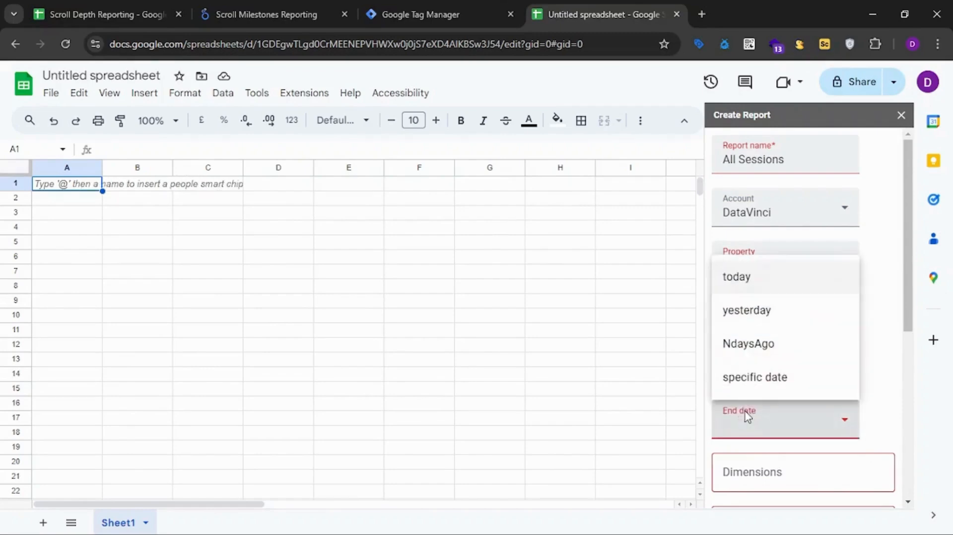
click(757, 313)
Add the date and landingPage dimensions to the report.
scroll(860, 371, down, 3)
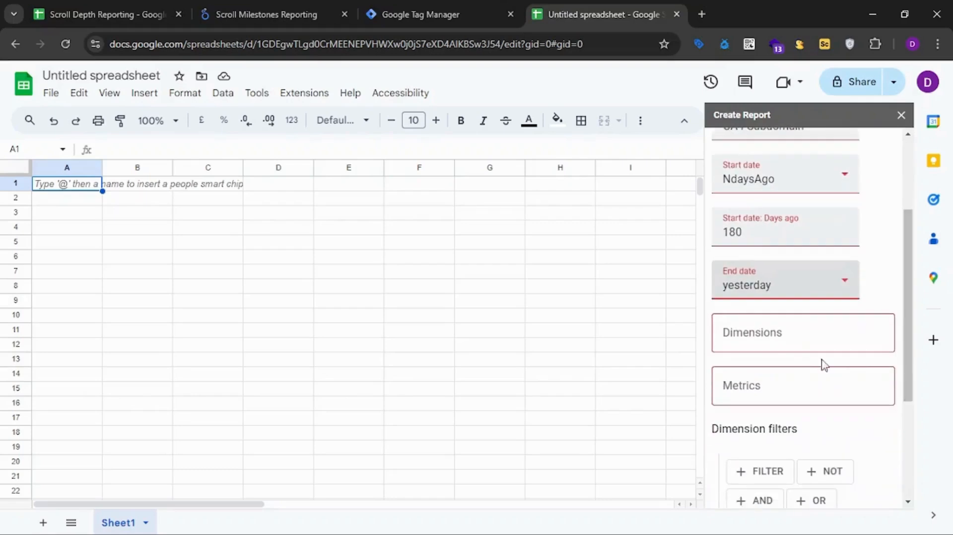
click(782, 334)
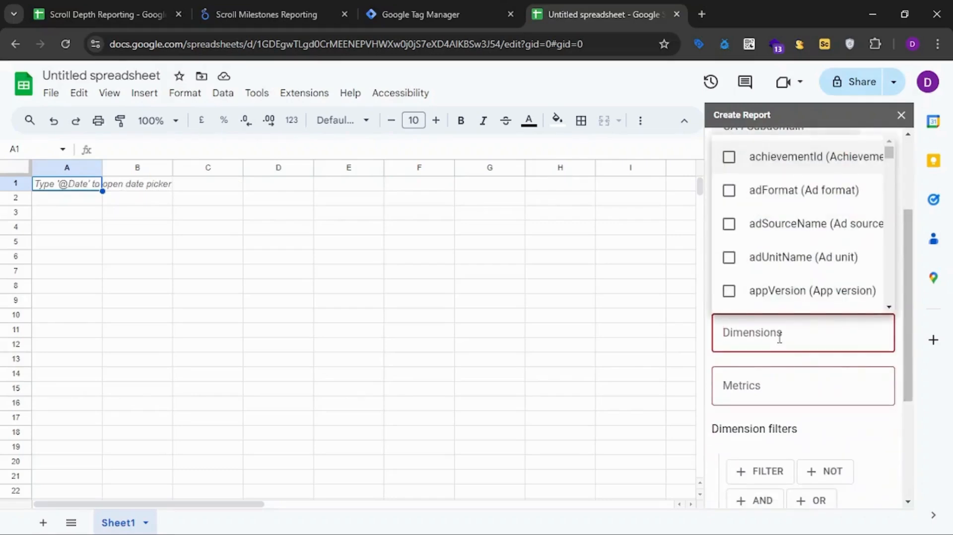
text(date)
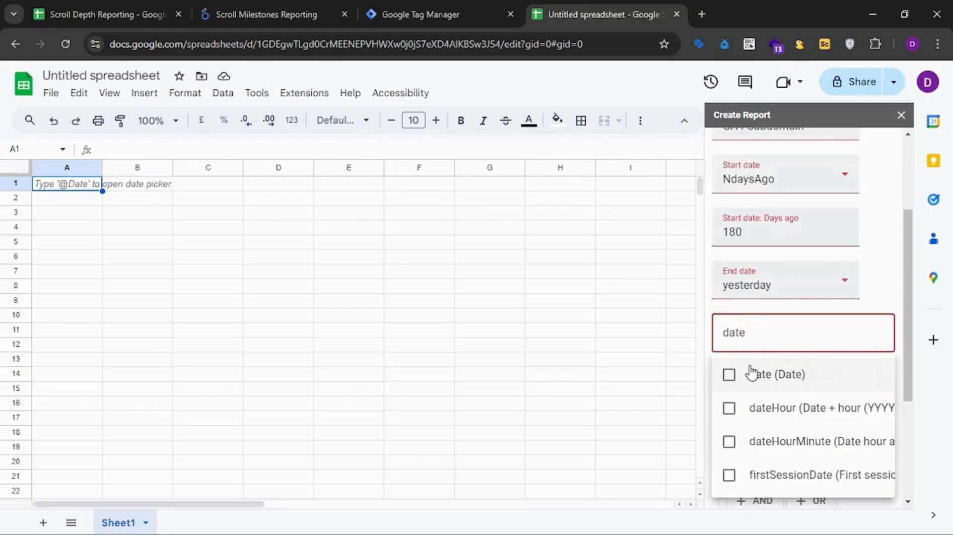
click(730, 376)
text(lan)
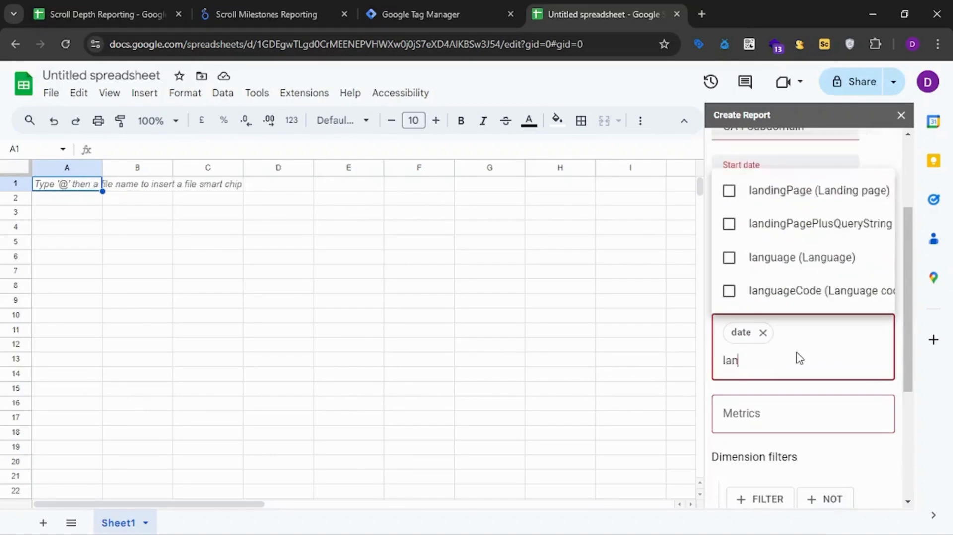
text(ding)
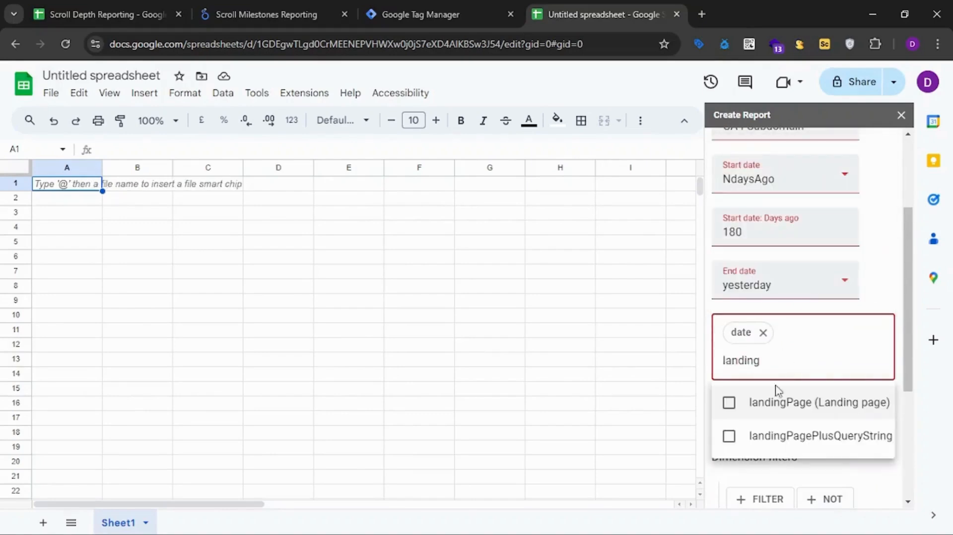
click(729, 403)
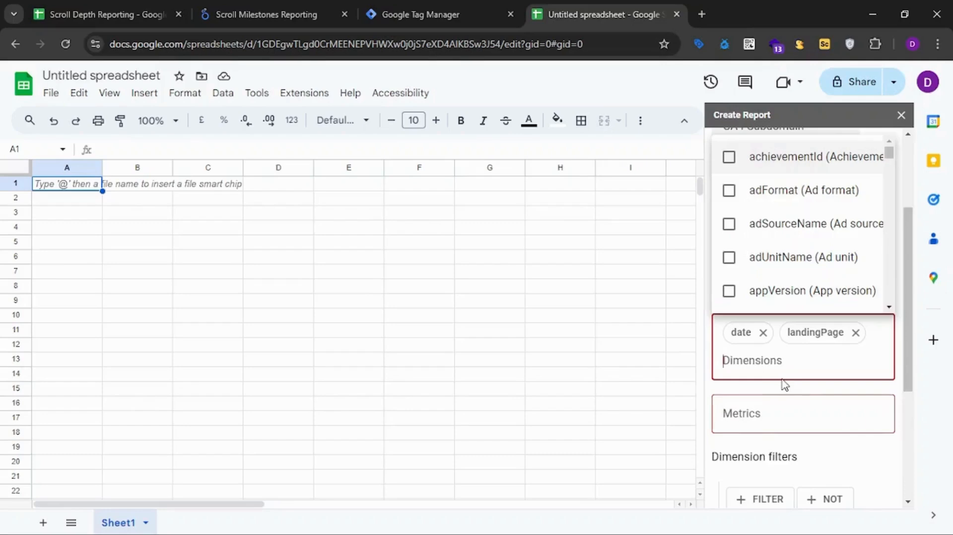
Add the sessionSourceMedium dimension to the report.
text(sessio)
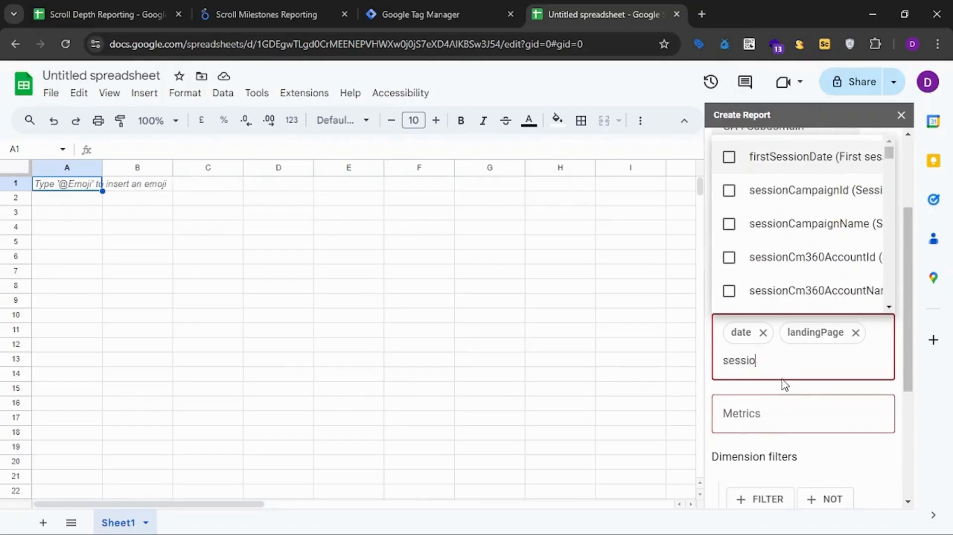
text(nS)
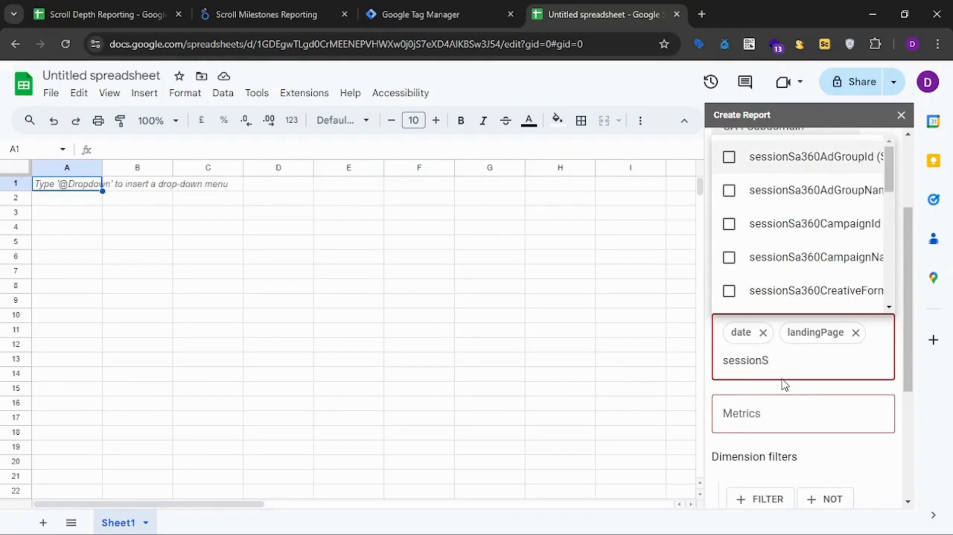
text(rou)
key(BackSpace)
key(BackSpace)
key(BackSpace)
text(o)
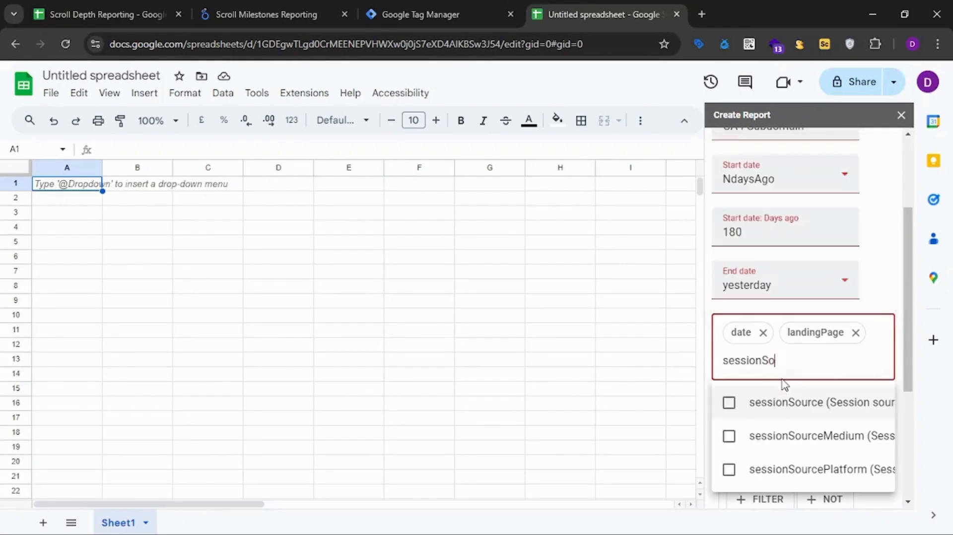
text(urce)
click(813, 442)
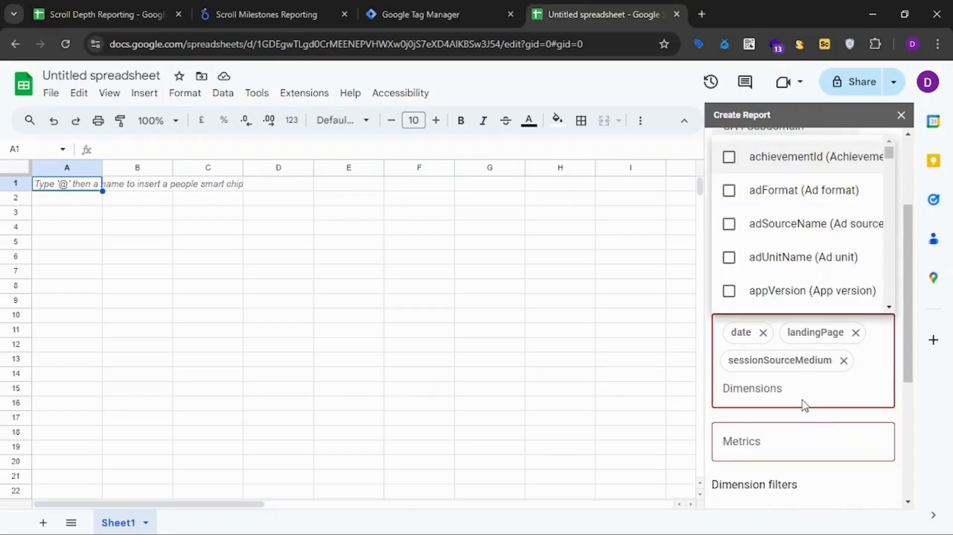
Find the session campaign dimension and add sessionCampaignName to the report's dimensions.
text(campaign)
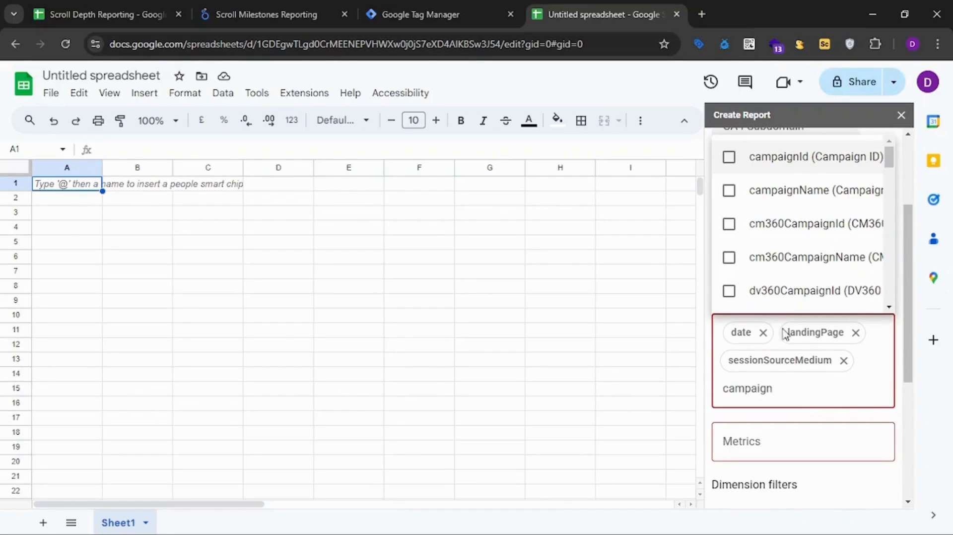
scroll(790, 283, down, 8)
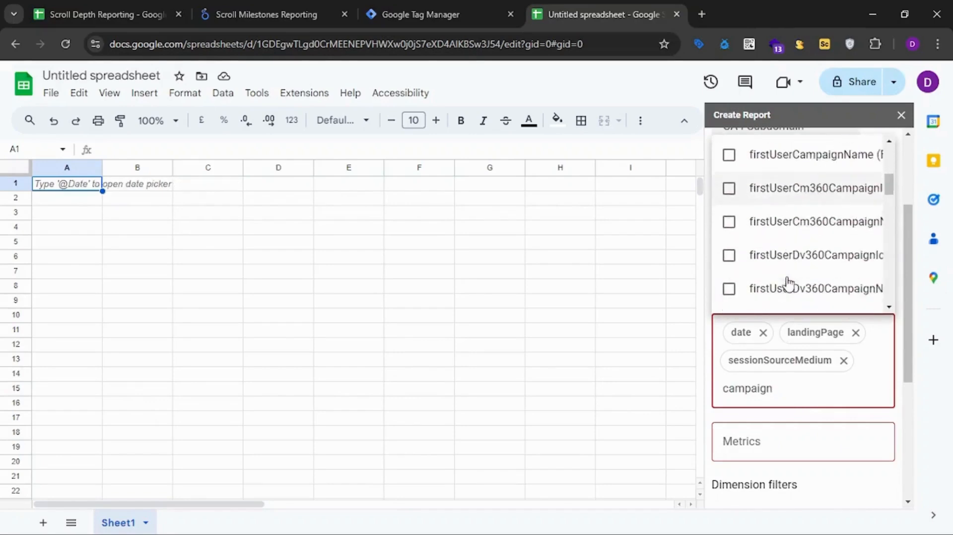
scroll(796, 278, down, 6)
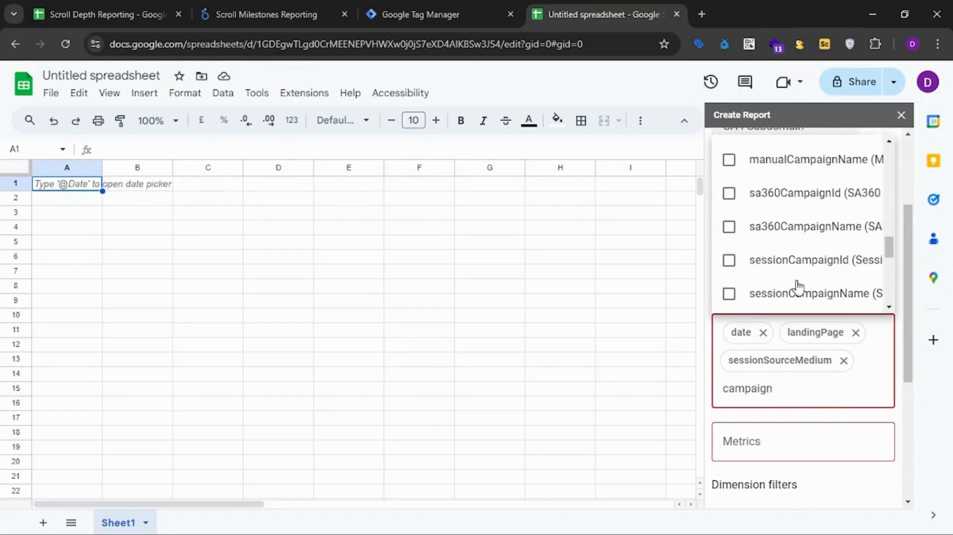
scroll(800, 259, down, 1)
click(790, 226)
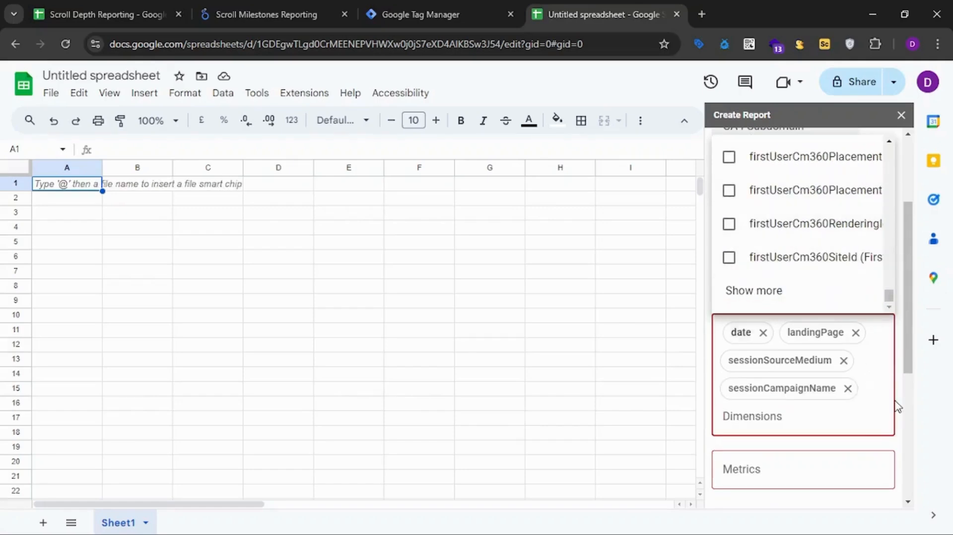
Add the sessions metric to the report.
scroll(898, 407, down, 4)
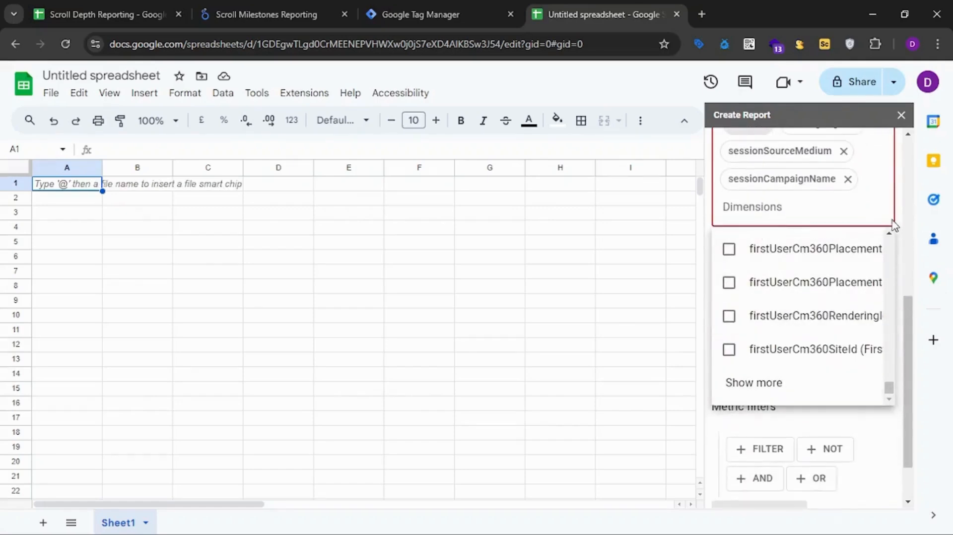
scroll(896, 227, up, 1)
click(827, 439)
click(765, 283)
text(sessions)
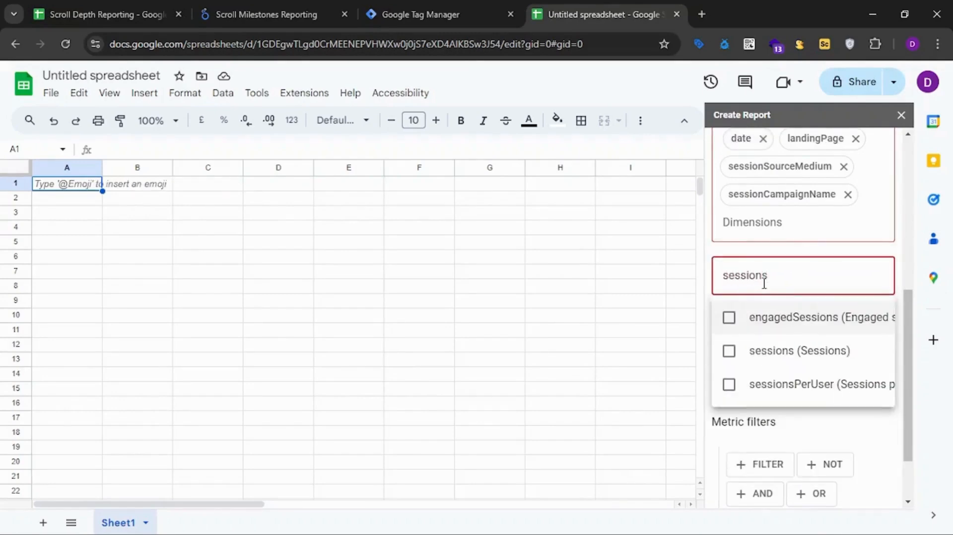
click(729, 352)
click(898, 305)
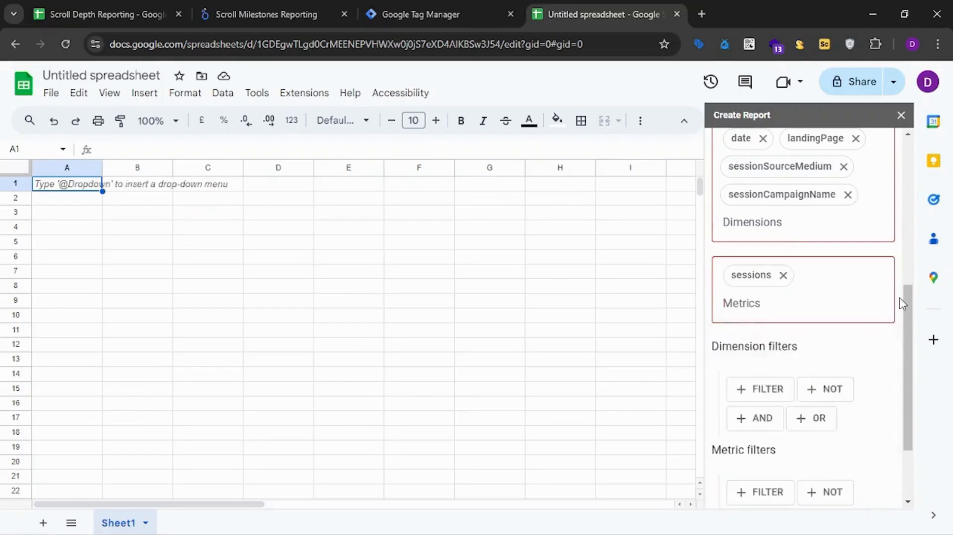
Create the All Sessions report configuration without any dimension or metric filters.
scroll(899, 308, down, 3)
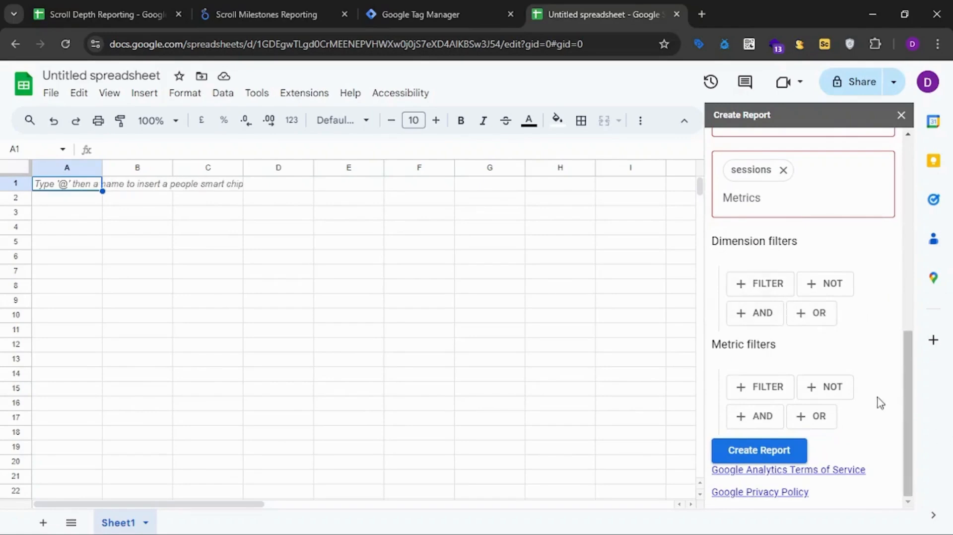
scroll(854, 407, up, 3)
scroll(855, 407, down, 3)
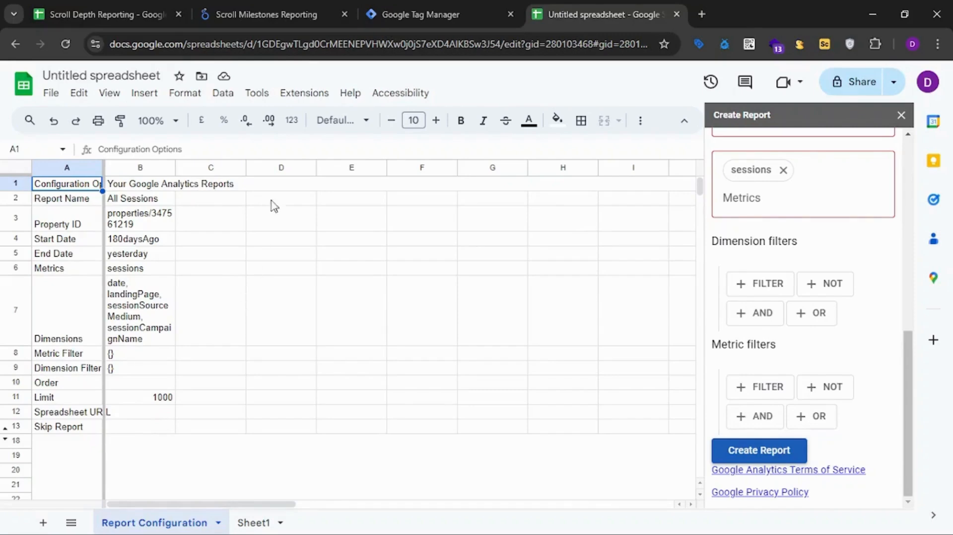
Run the configured reports with GA4 Reports Builder and open the generated All Sessions results sheet.
click(311, 94)
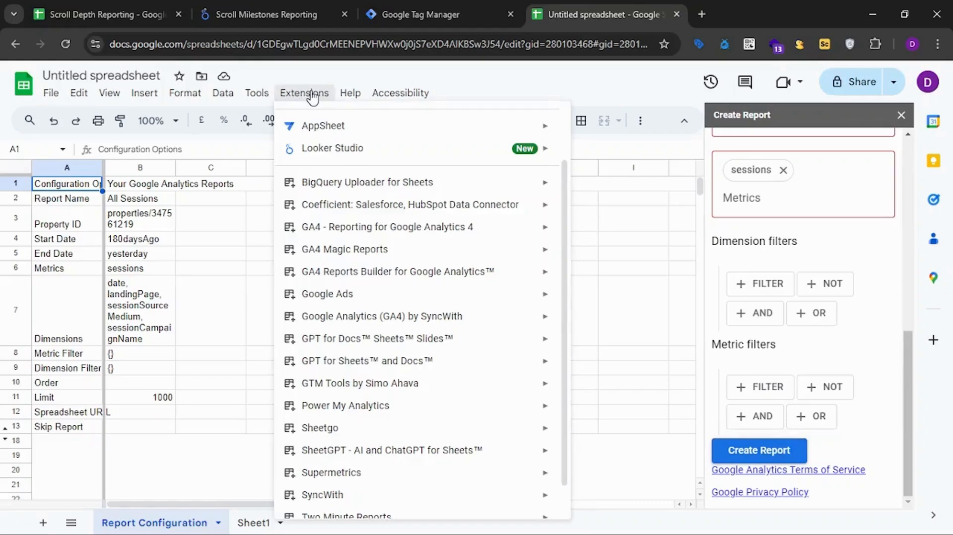
mouse_move(442, 274)
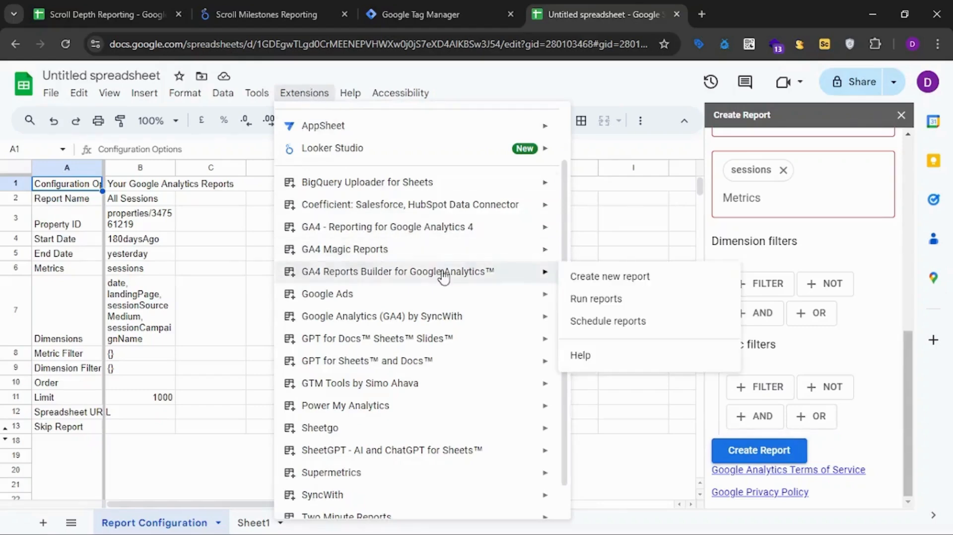
click(618, 300)
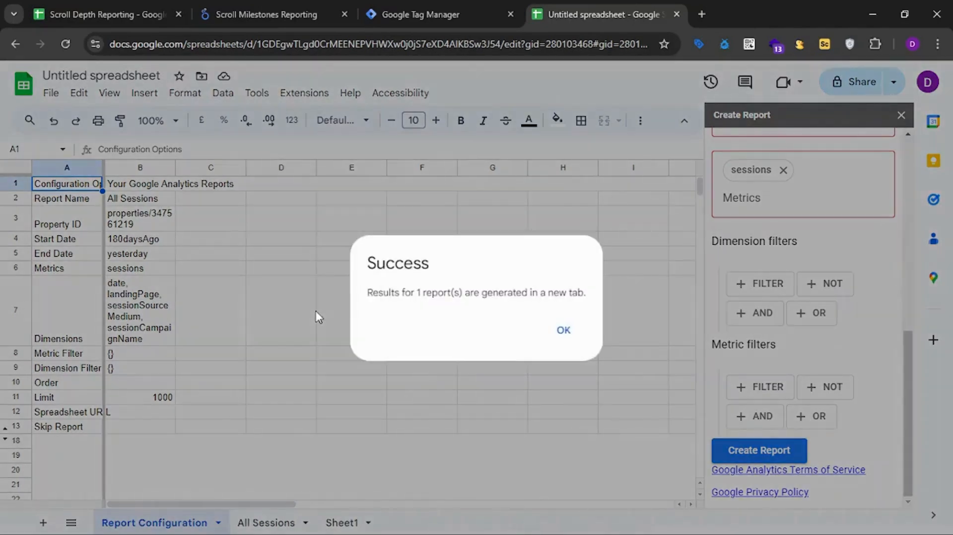
click(566, 332)
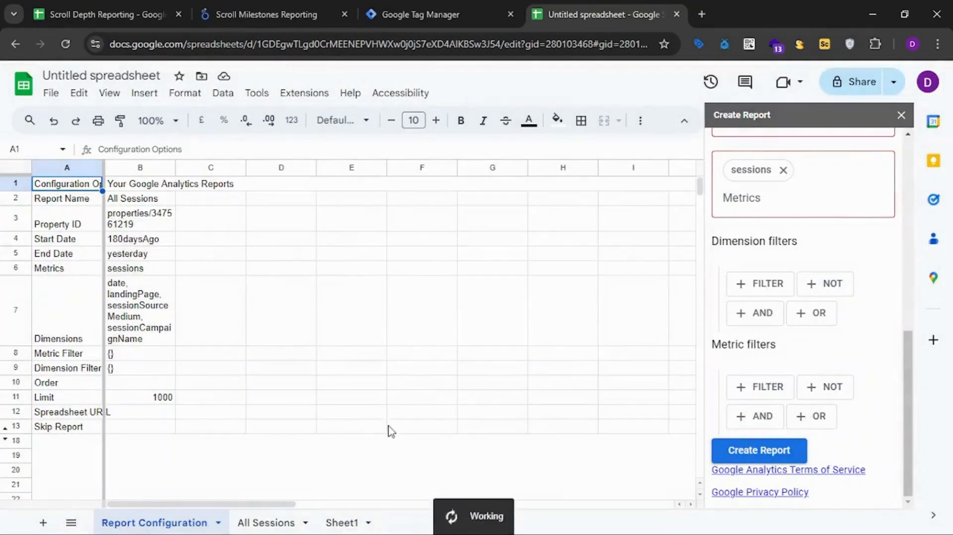
click(263, 523)
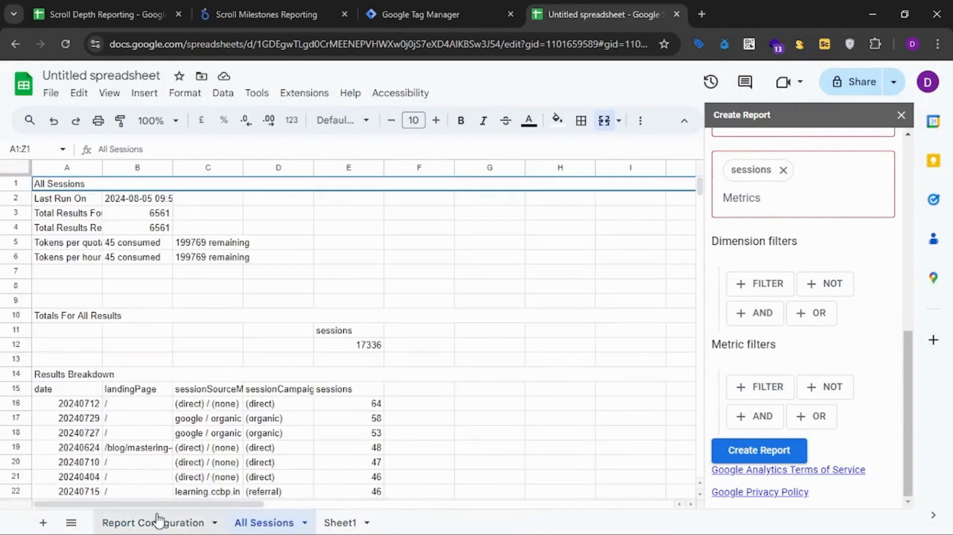
Return to the Report Configuration sheet and rename the report in the Create Report form to All Sessions with 33% Scroll.
click(171, 524)
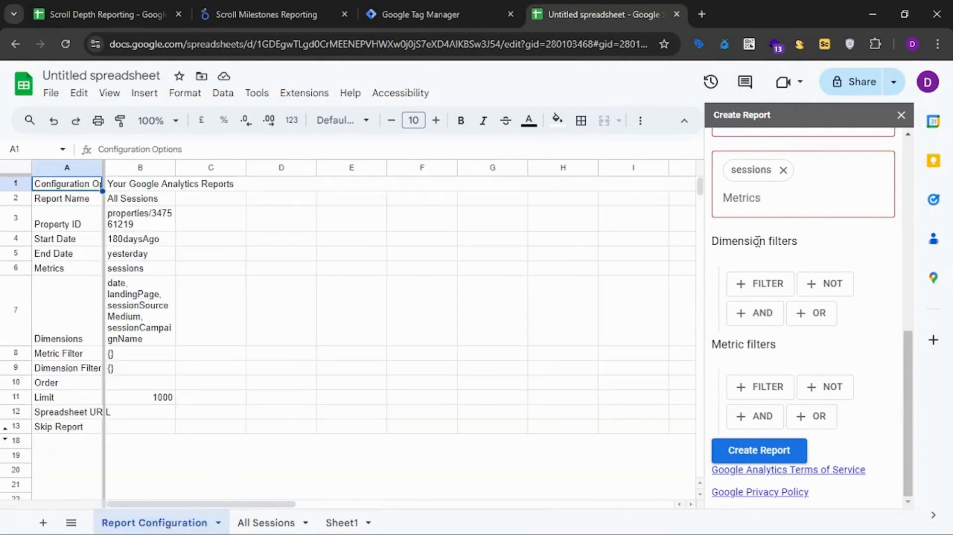
scroll(798, 293, up, 1)
scroll(798, 293, up, 5)
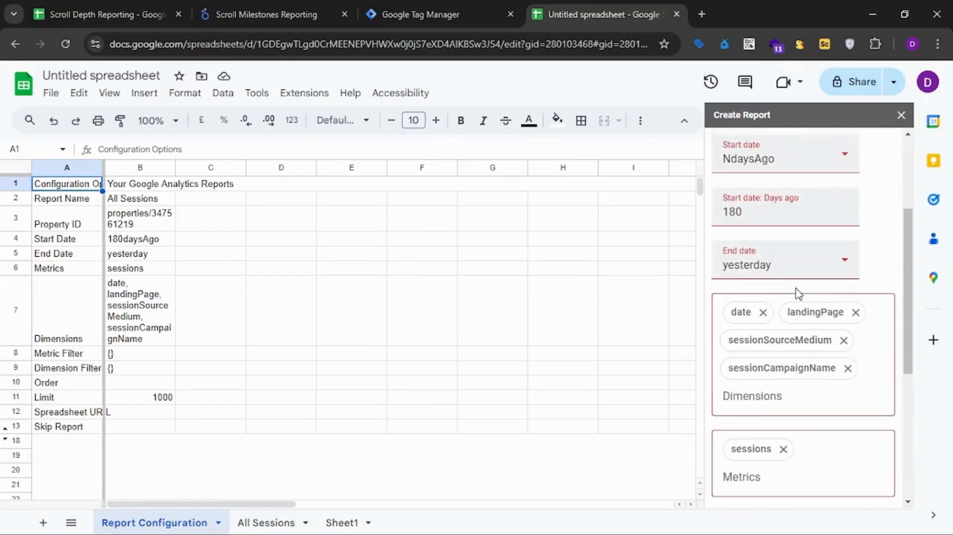
scroll(847, 294, up, 3)
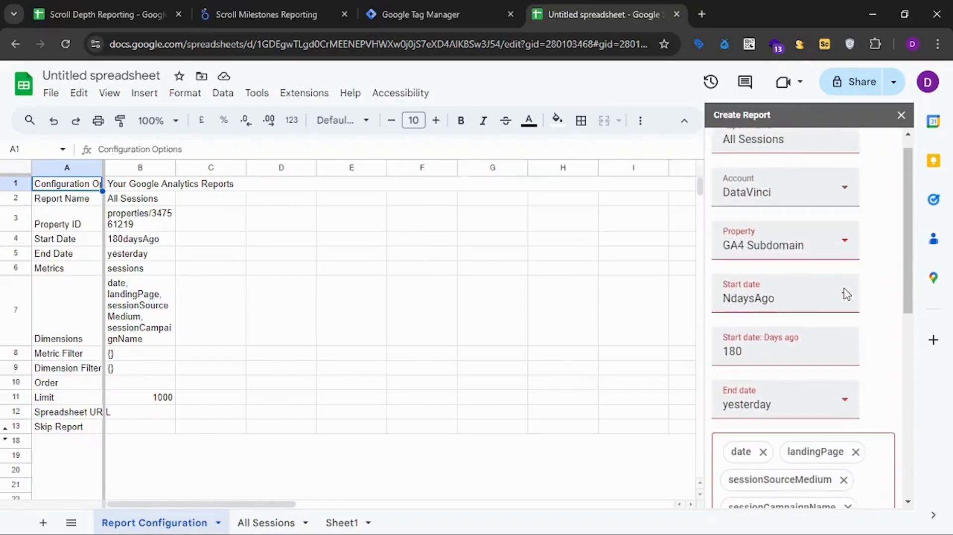
scroll(811, 302, up, 1)
click(810, 153)
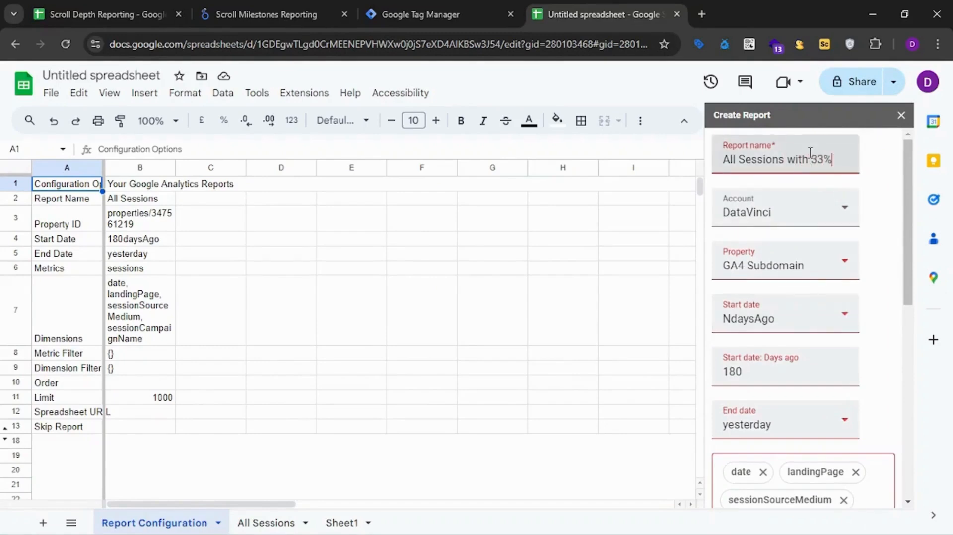
text(with 33% Scroll)
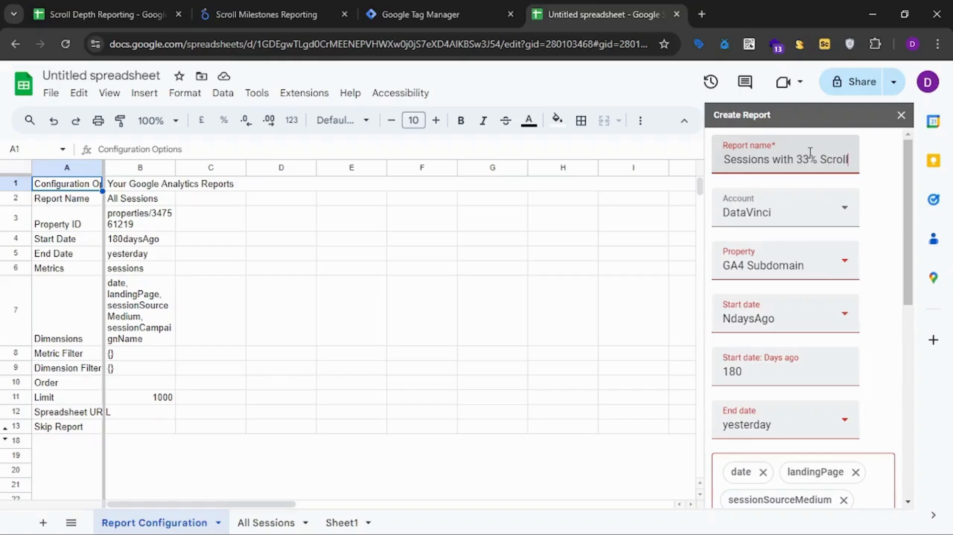
Add the eventName dimension to the 33% scroll report.
scroll(873, 335, down, 1)
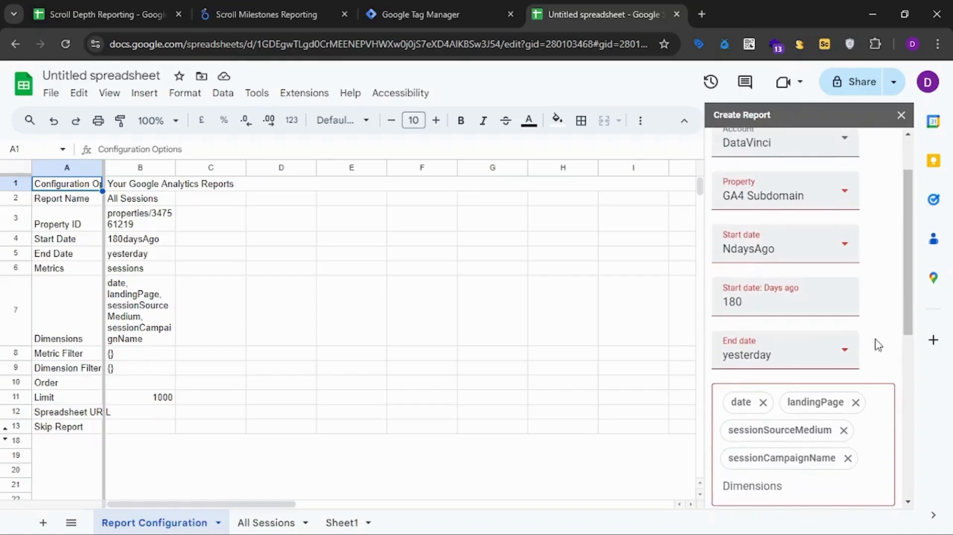
scroll(879, 345, up, 1)
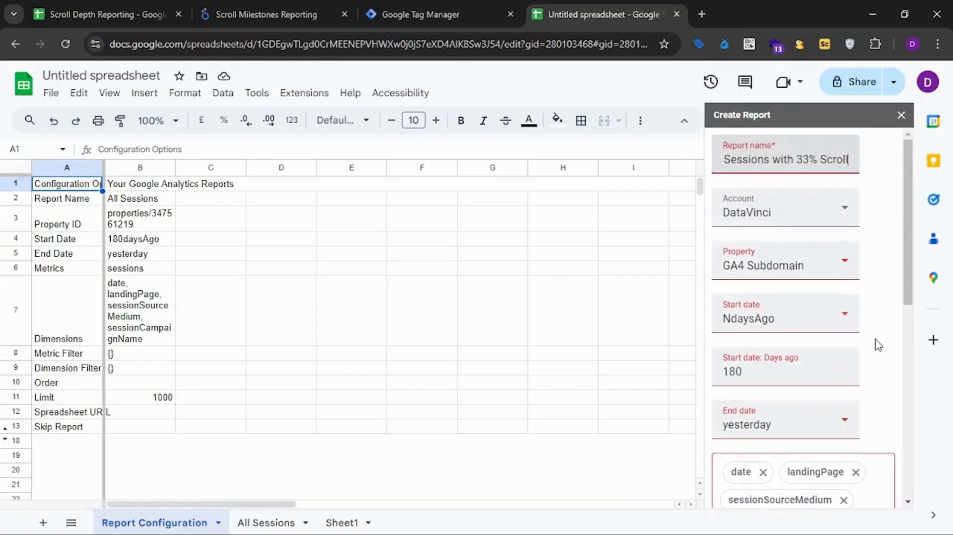
scroll(878, 343, down, 2)
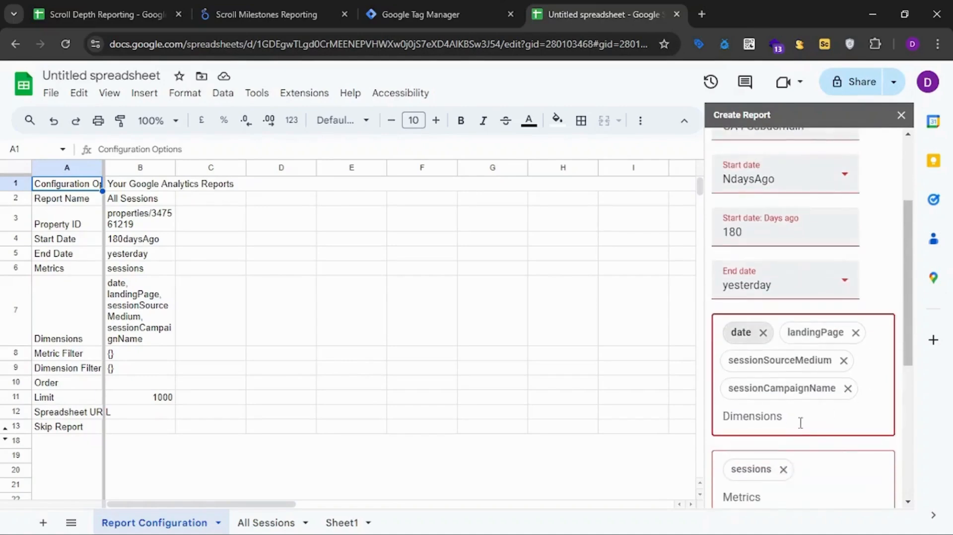
click(797, 420)
text(event)
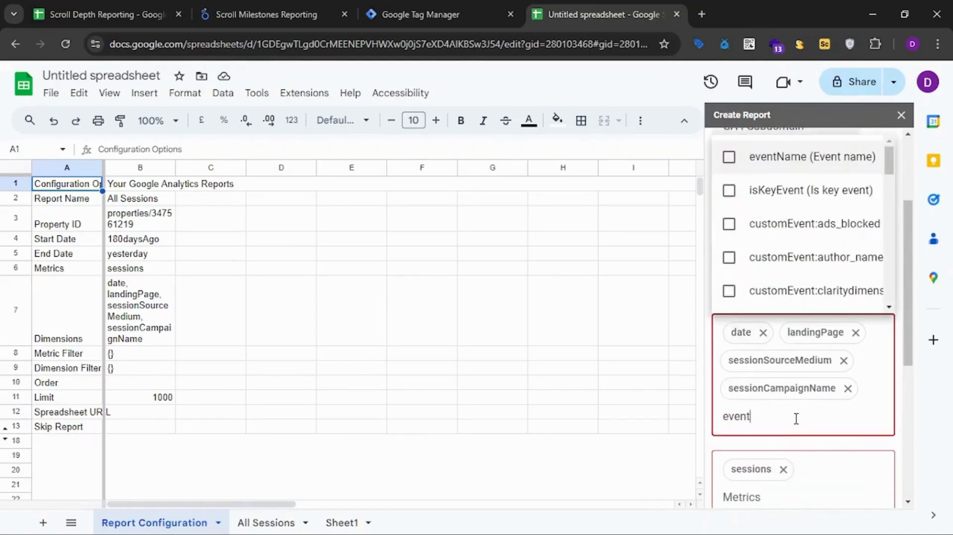
text(name)
click(734, 458)
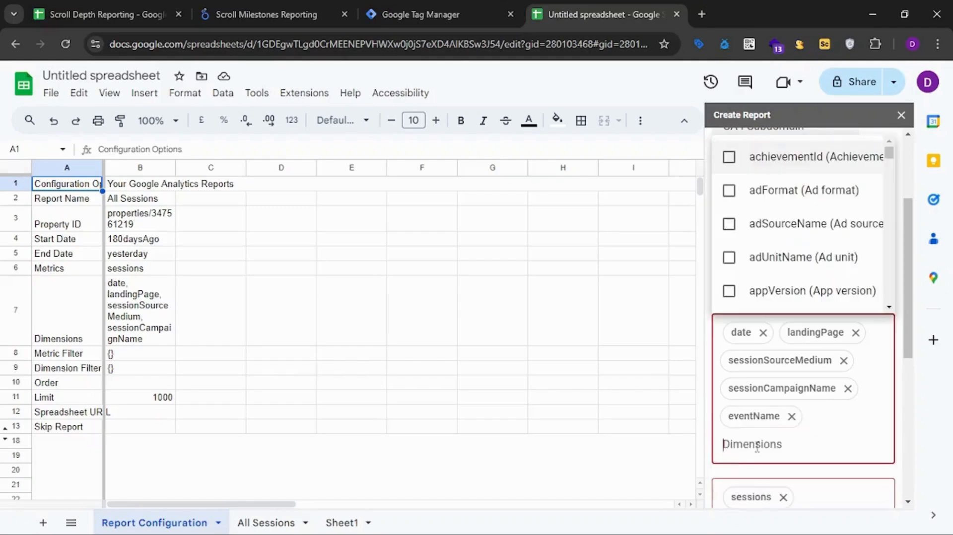
Add the customEvent:scroll_depth dimension and check it against the scroll milestone tag's event parameter in Google Tag Manager.
text(scroll)
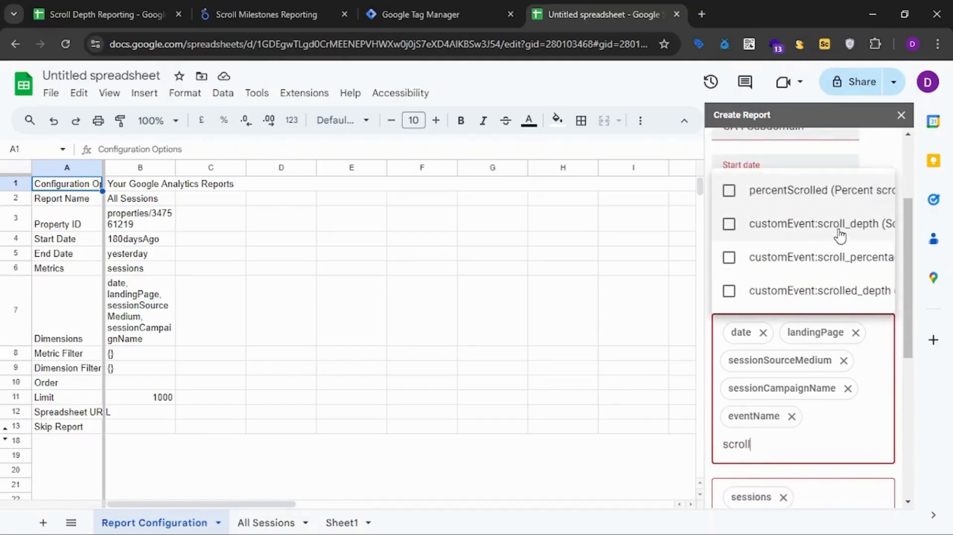
click(729, 224)
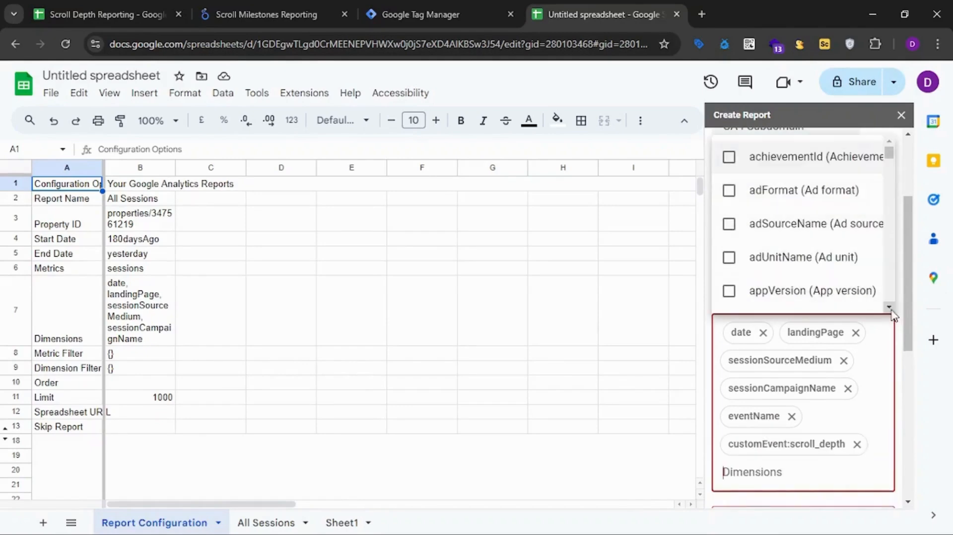
click(397, 14)
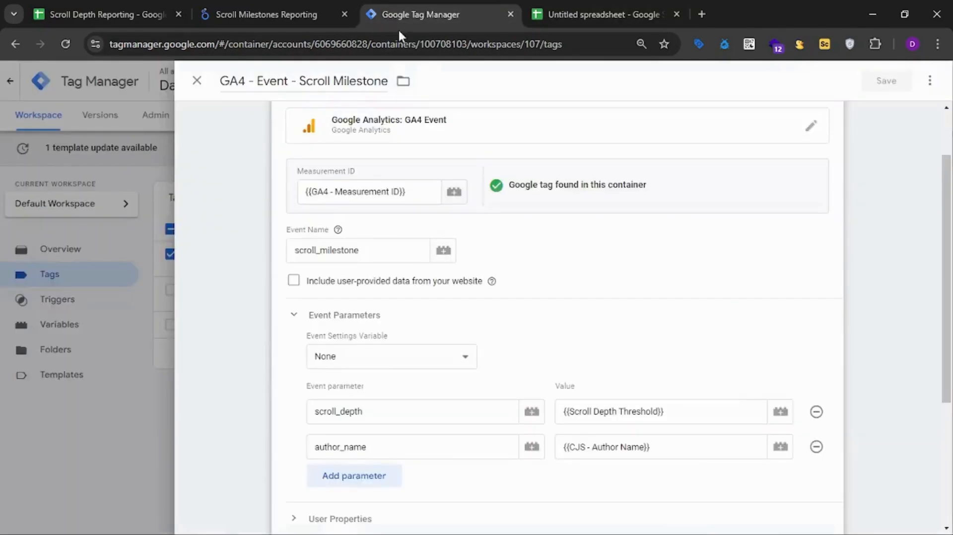
click(574, 14)
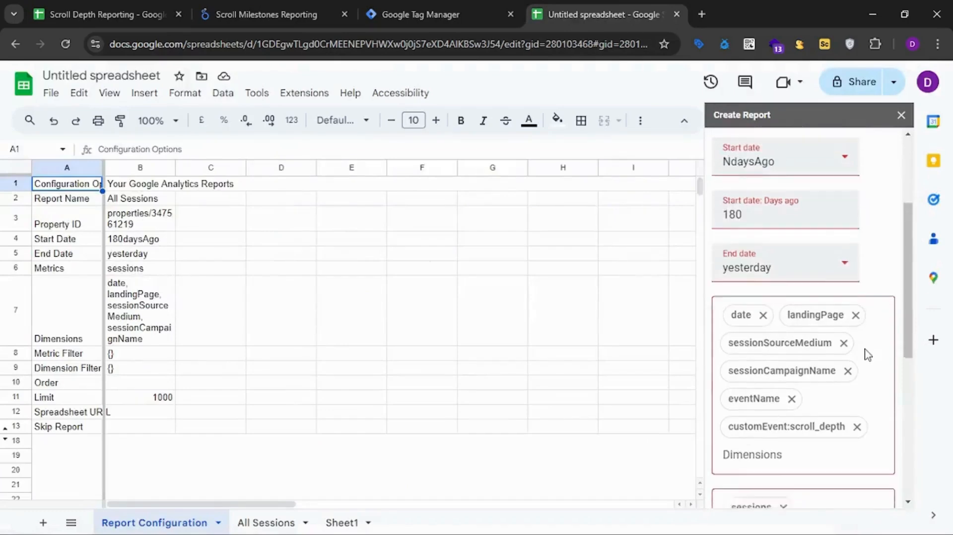
Add an AND group to the dimension filters containing a filter on the Event name dimension.
scroll(880, 381, down, 5)
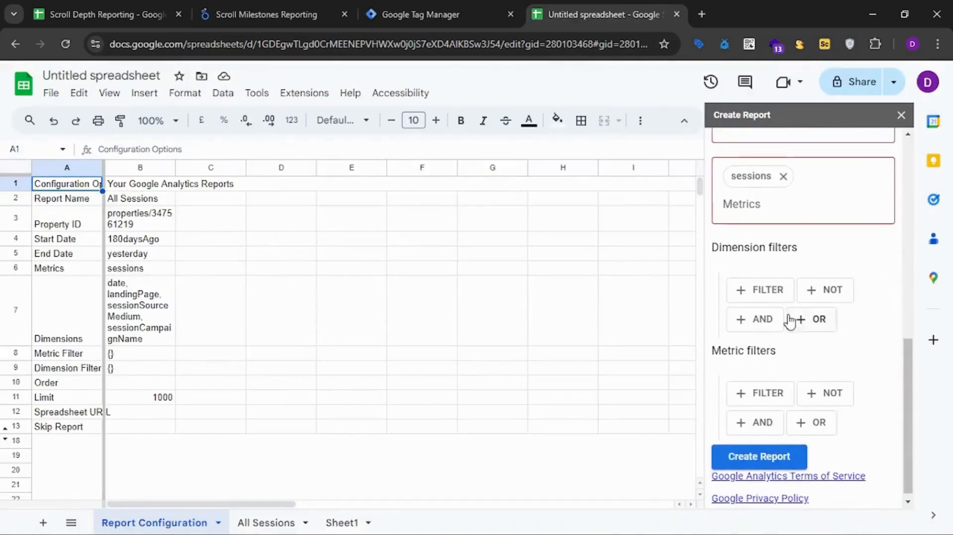
click(760, 322)
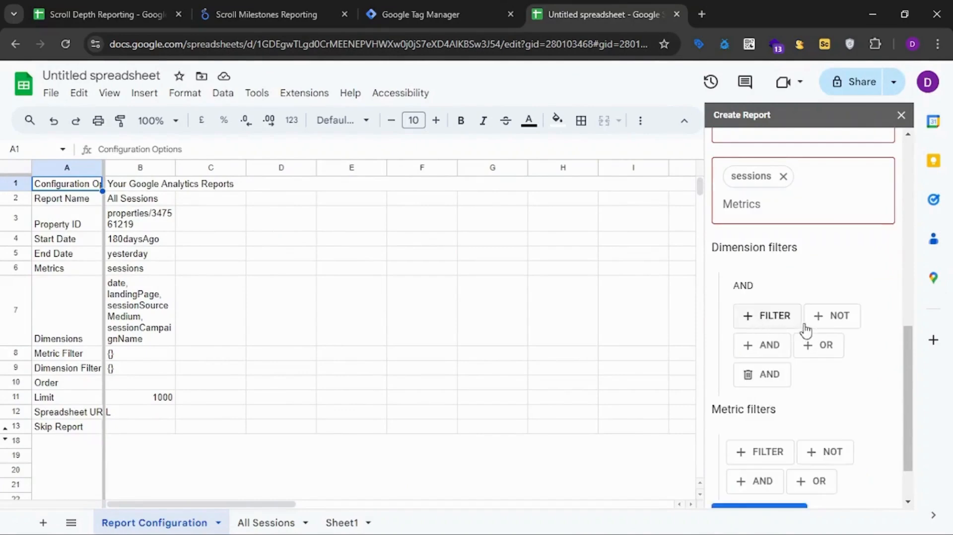
click(778, 322)
click(803, 357)
click(811, 276)
scroll(825, 298, down, 2)
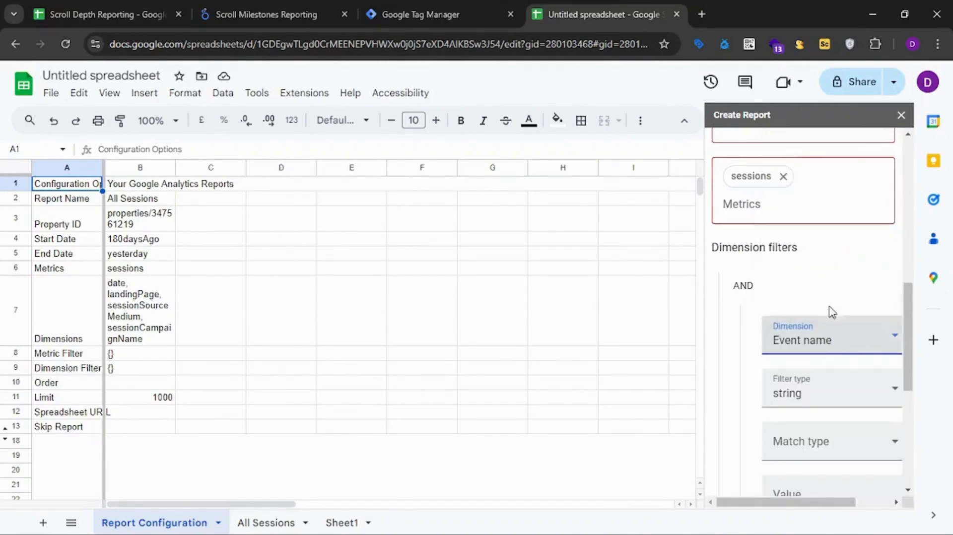
Set the Event name filter to a string with exact match on scroll_milestone, and compare it with the tag's event name in Google Tag Manager.
click(836, 338)
click(793, 370)
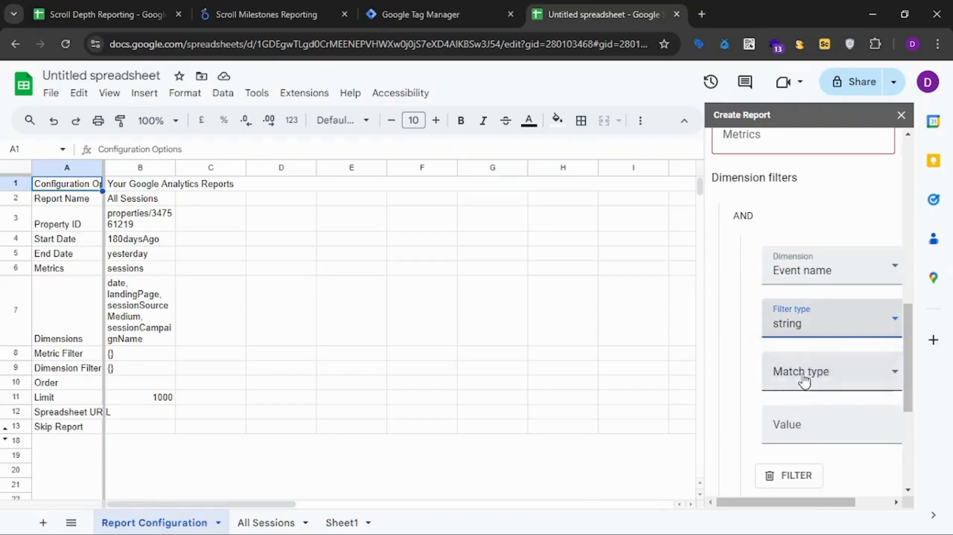
click(809, 387)
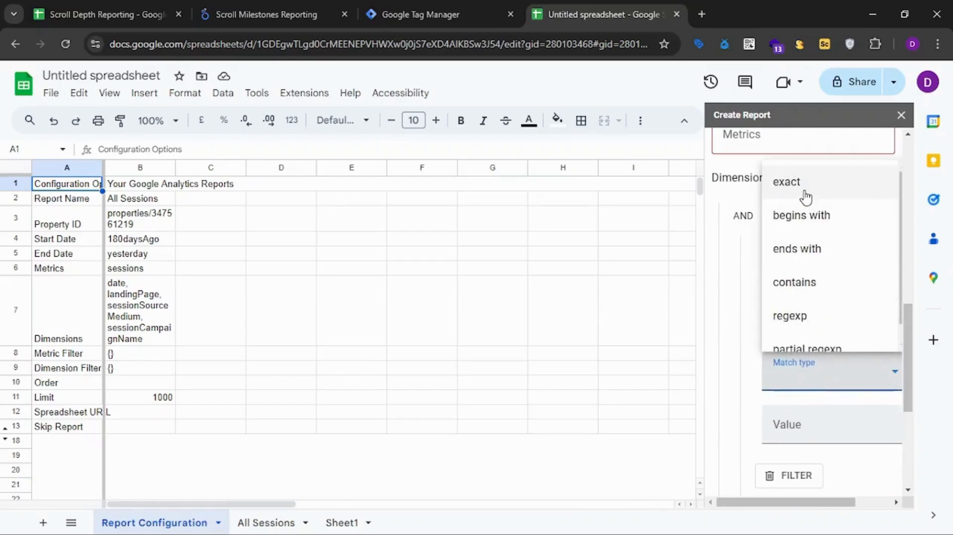
click(806, 193)
scroll(844, 302, down, 2)
click(815, 354)
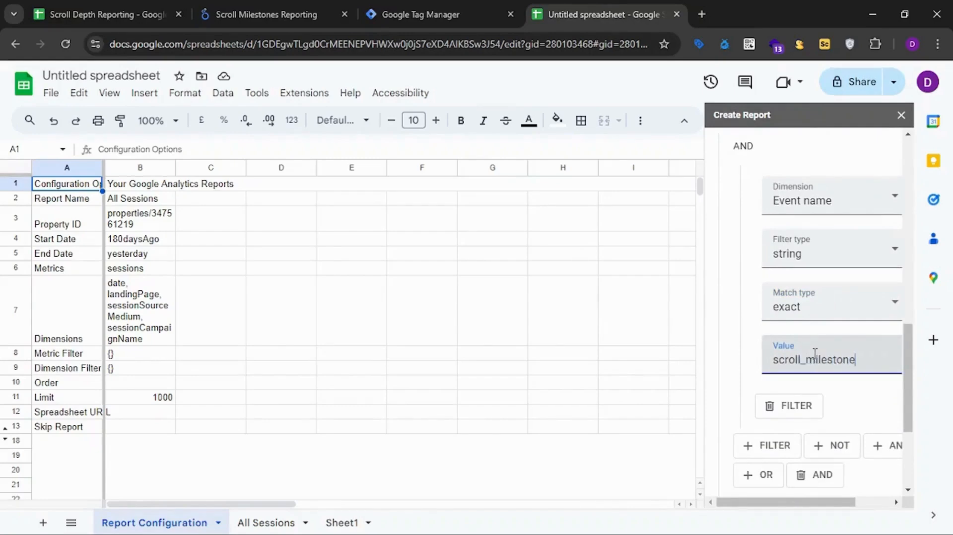
click(487, 15)
click(370, 254)
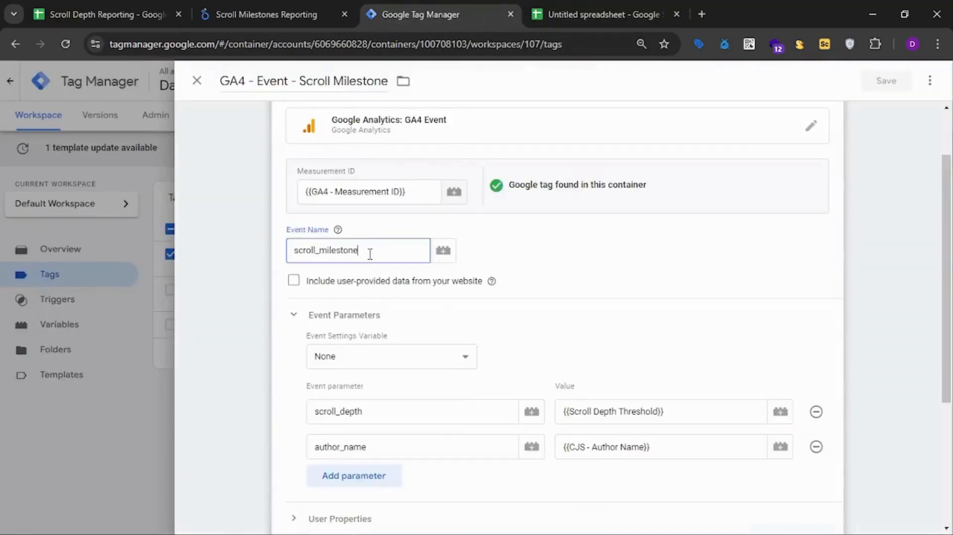
Switch back to the spreadsheet and add a second filter to the AND group of dimension filters.
double_click(370, 255)
click(596, 14)
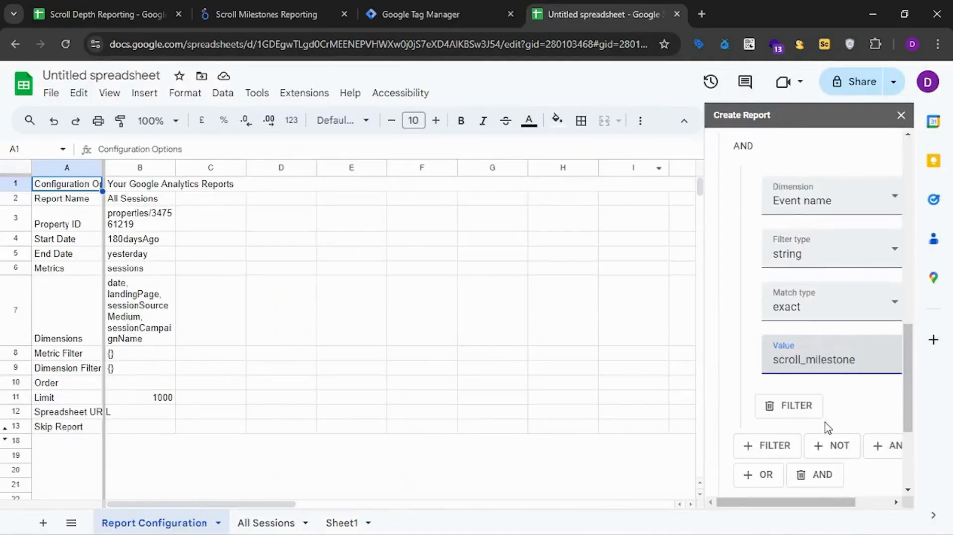
scroll(825, 415, down, 1)
click(770, 382)
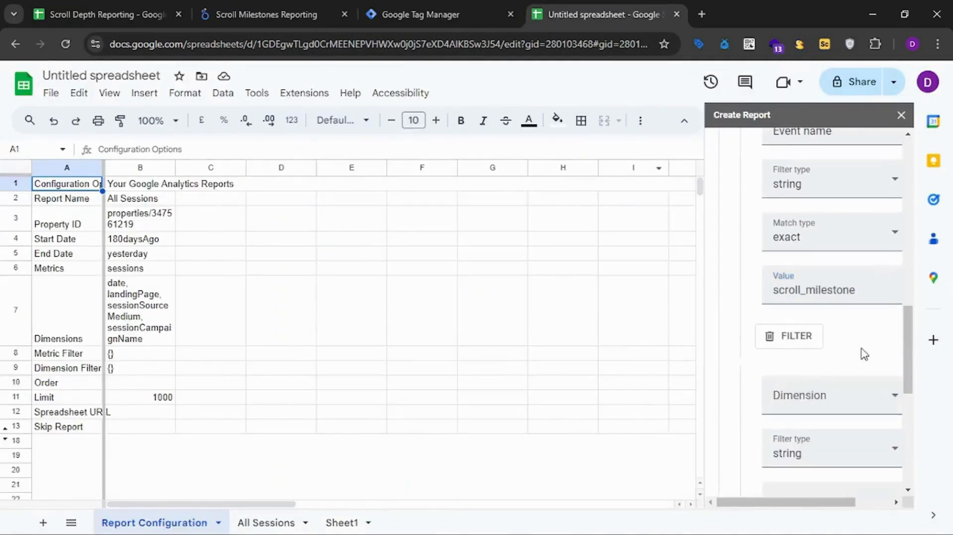
scroll(844, 358, down, 2)
Set the second filter to the Scroll Depth Threshold dimension, string type, with an exact match on 33.
click(789, 265)
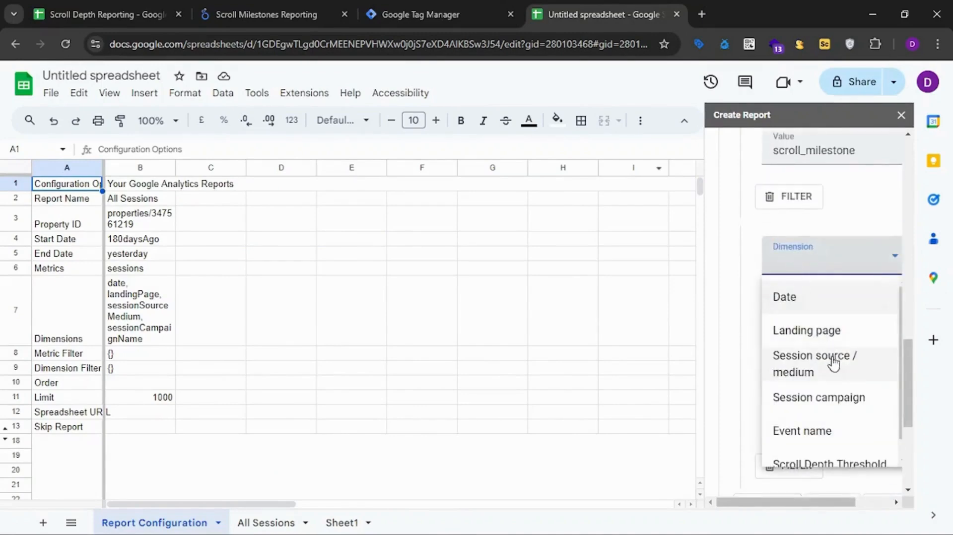
scroll(836, 368, down, 1)
click(819, 446)
click(824, 319)
click(815, 351)
click(818, 368)
click(790, 174)
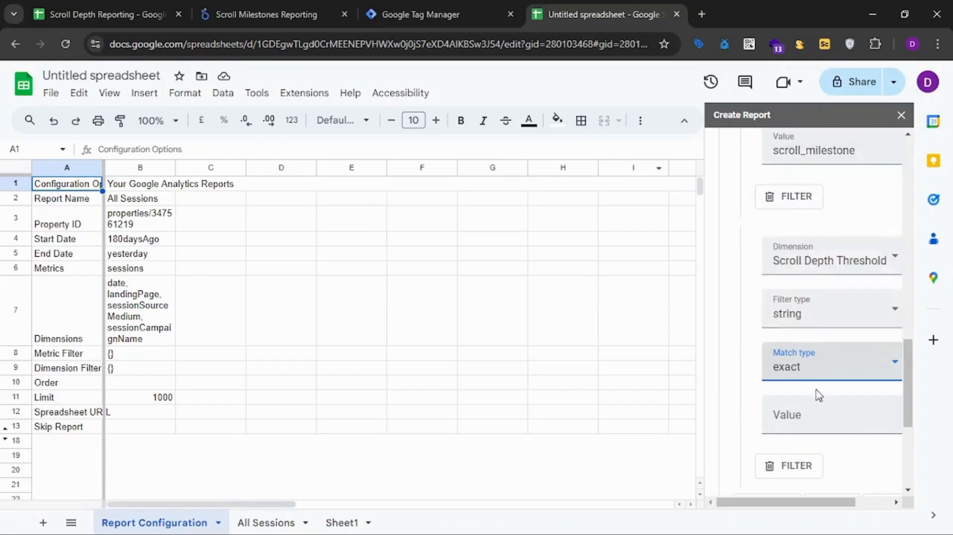
click(812, 420)
scroll(833, 439, down, 5)
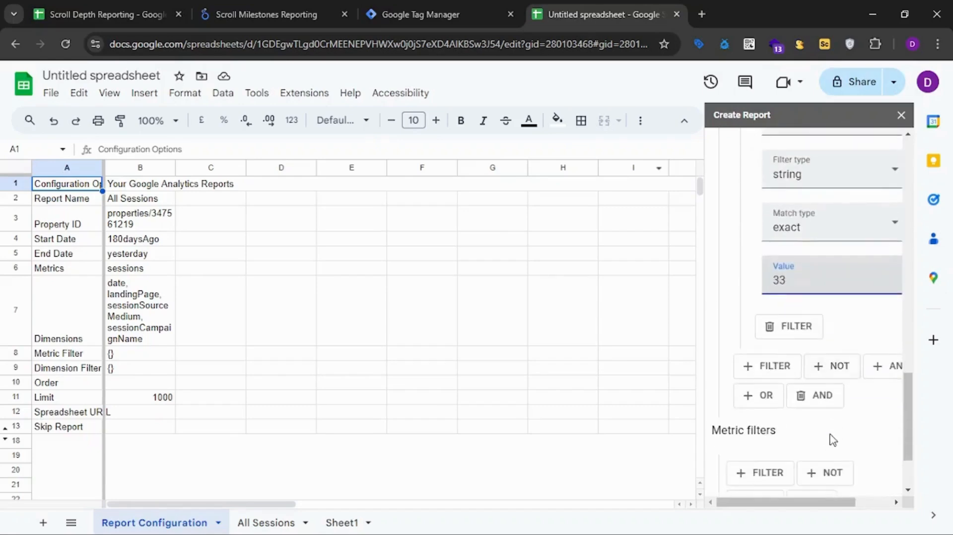
Create the 33% scroll report and close the report builder.
click(768, 444)
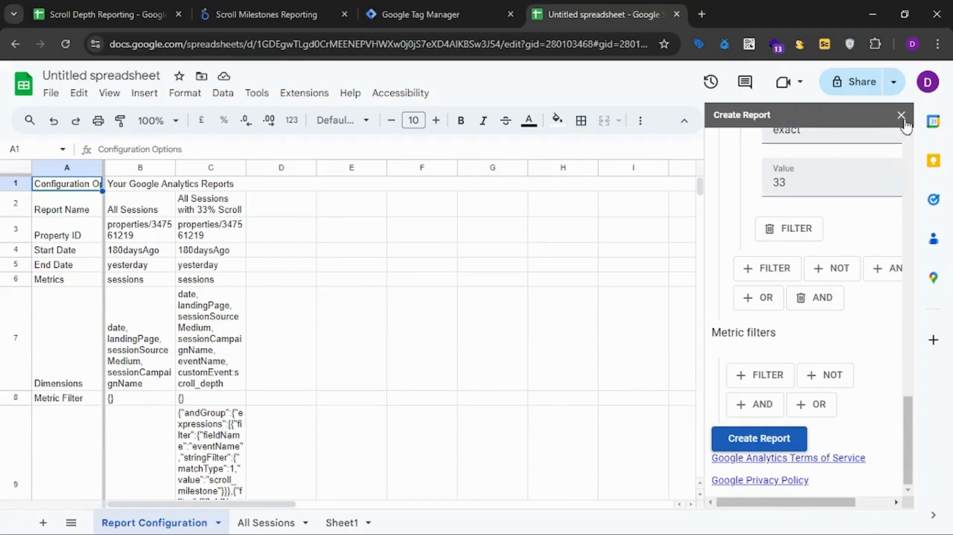
scroll(844, 248, up, 10)
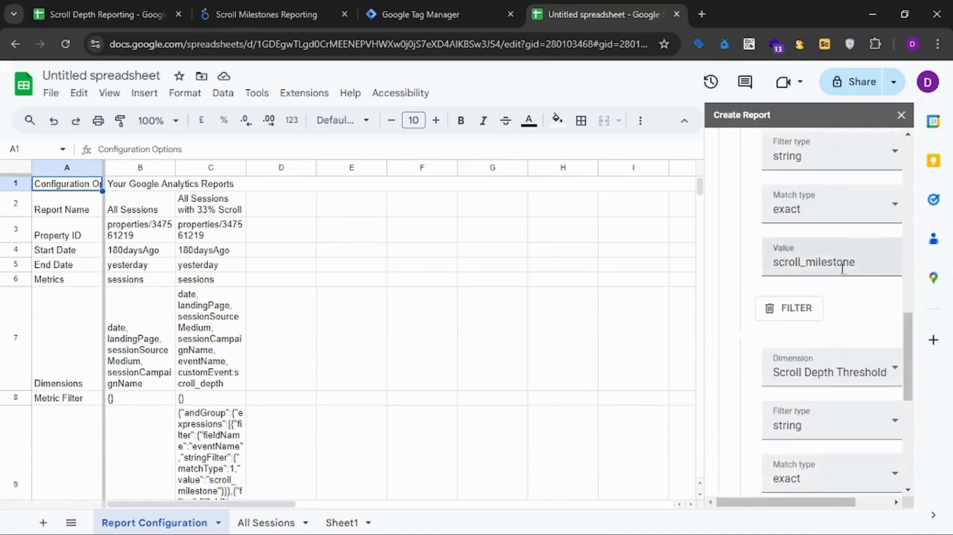
click(901, 115)
click(243, 203)
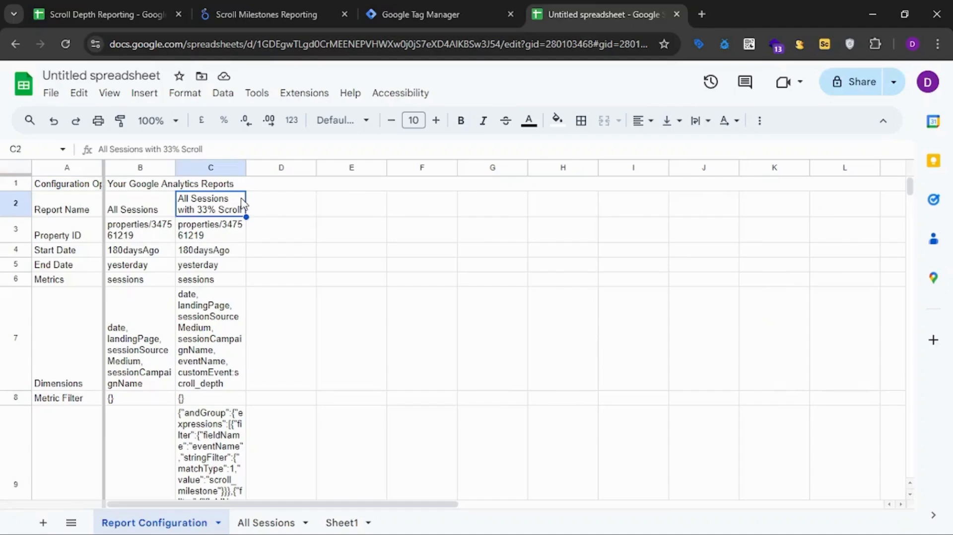
key(shift+Down)
key(shift+Down)
key(shift+Down)
key(shift+Down)
key(shift+Down)
key(shift+Down)
key(shift+Down)
key(shift+Down)
key(shift+Down)
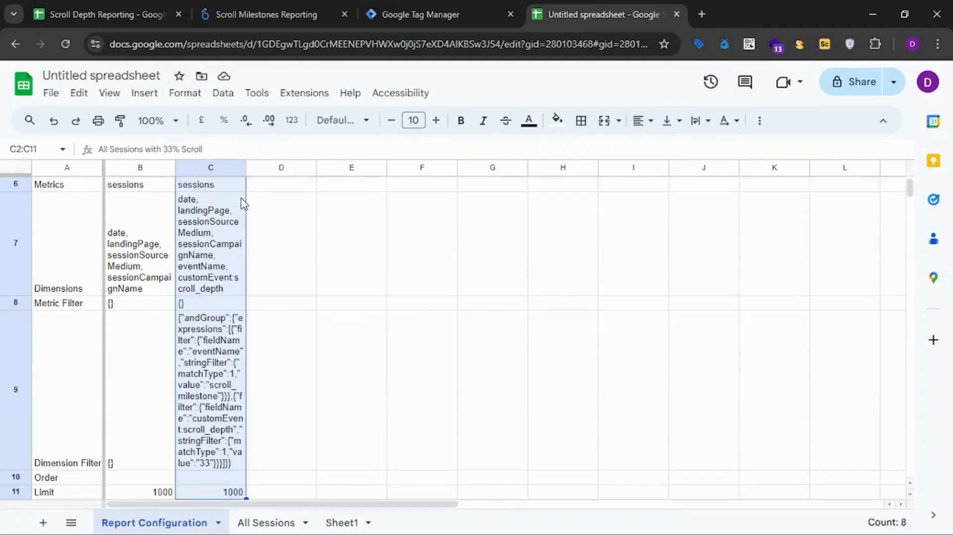
key(shift+Down)
key(shift+Down)
key(shift+Down)
key(shift+Up)
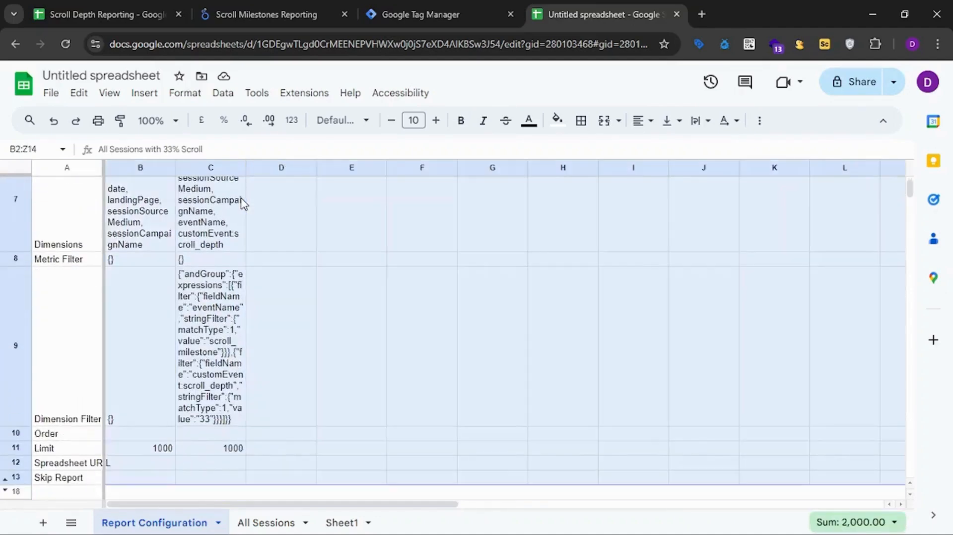
key(Up)
key(Down)
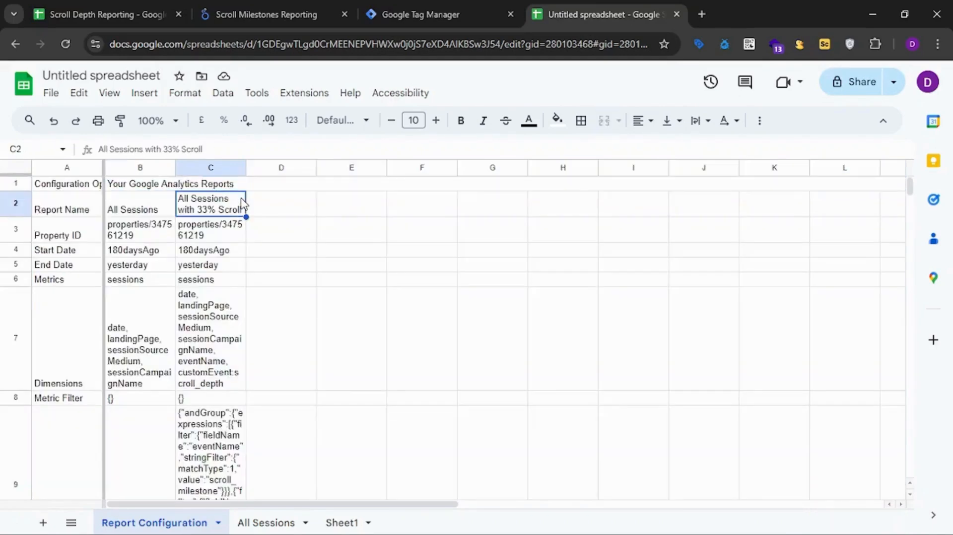
Copy the 33% scroll report's configuration from column C, starting at its report name, into columns D, E and F.
key(ctrl+shift+Down)
key(shift+Down)
key(shift+Down)
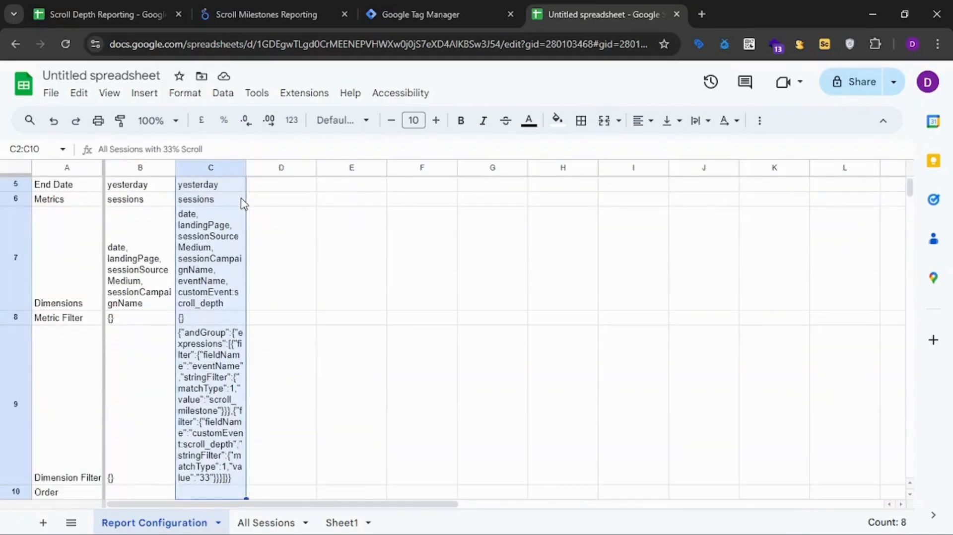
key(ctrl+c)
key(Right)
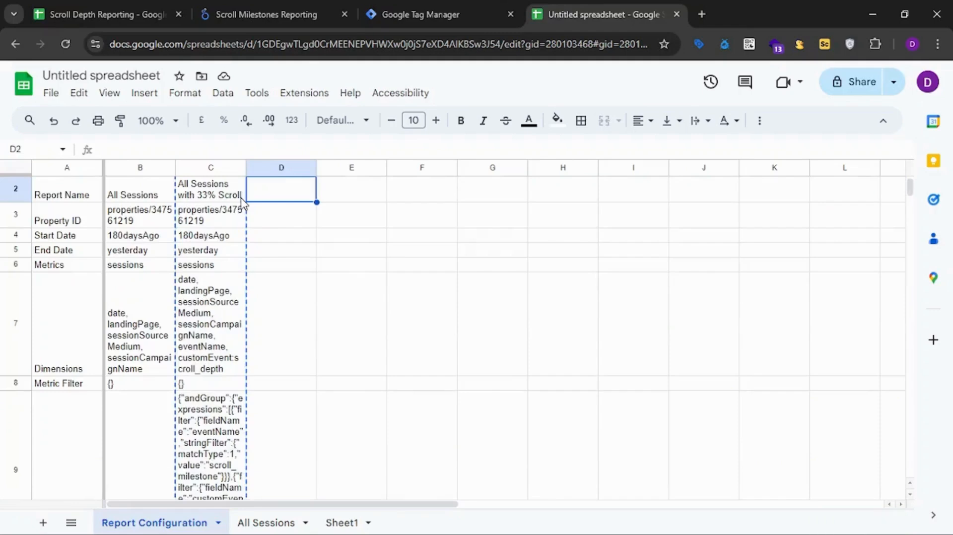
key(ctrl+v)
key(Right)
key(ctrl+v)
key(Right)
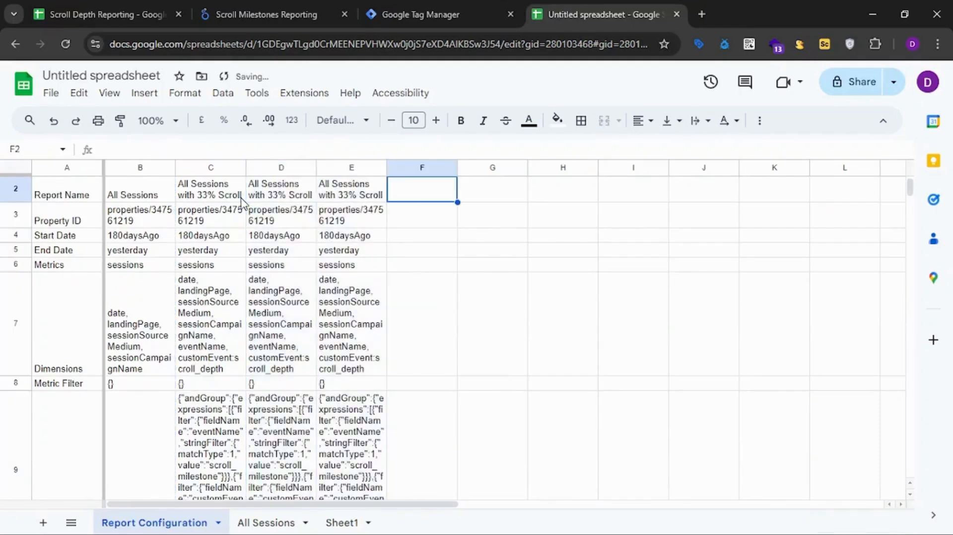
key(ctrl+v)
Change the report name in D2 to All Sessions with 50% Scroll.
key(Left)
key(Left)
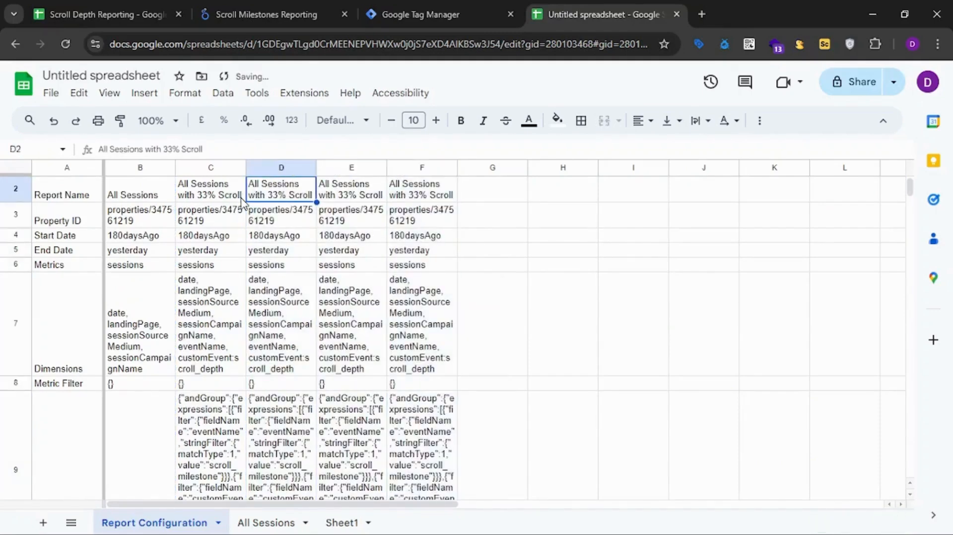
click(174, 149)
key(BackSpace)
key(BackSpace)
text(50)
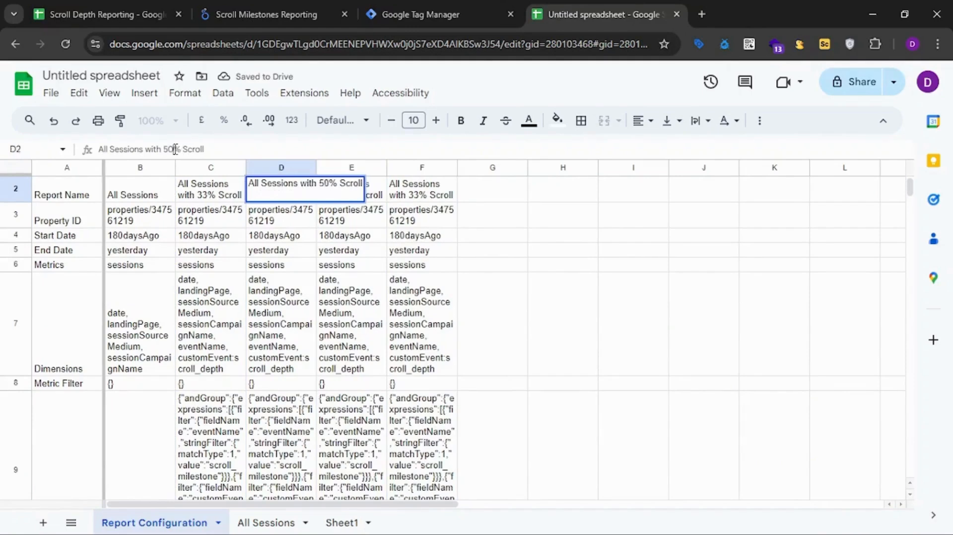
key(Return)
Change the report name in E2 to All Sessions with 75% Scroll.
click(345, 189)
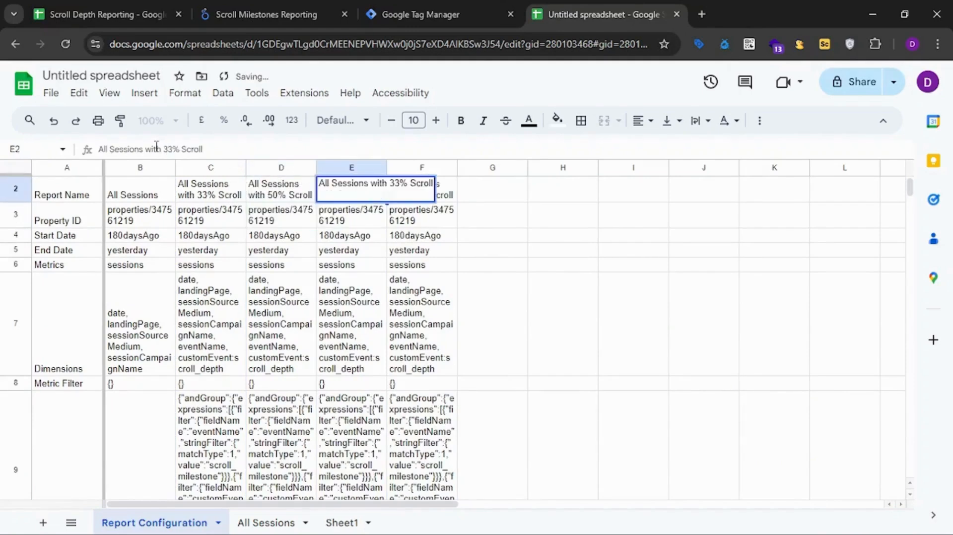
text(75)
key(Return)
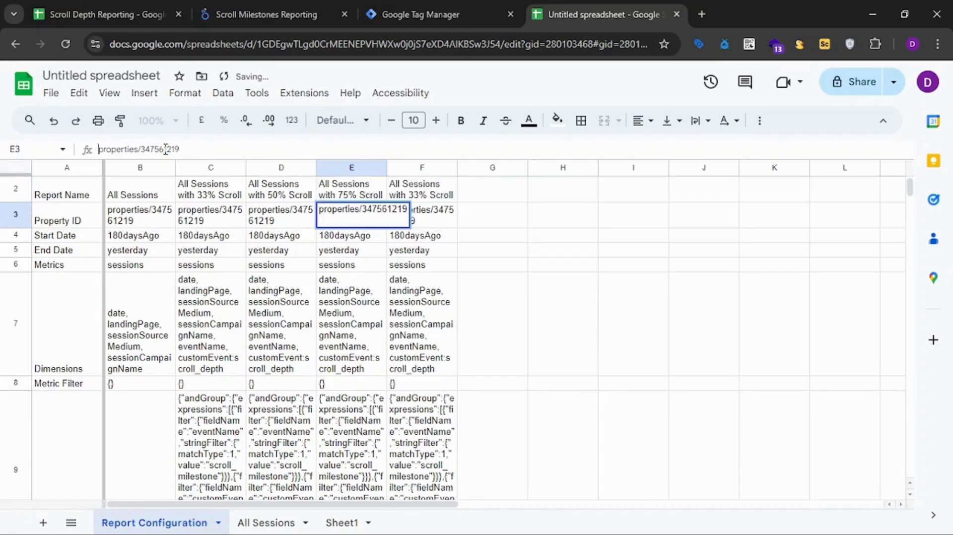
key(Escape)
Change the report name in F2 to All Sessions with 90% Scroll.
key(Up)
key(Right)
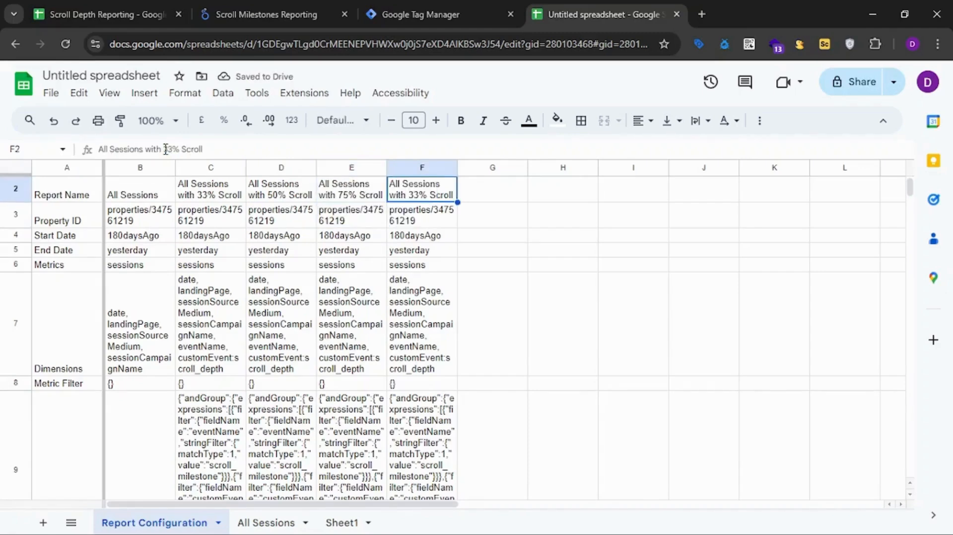
drag(174, 150, 162, 149)
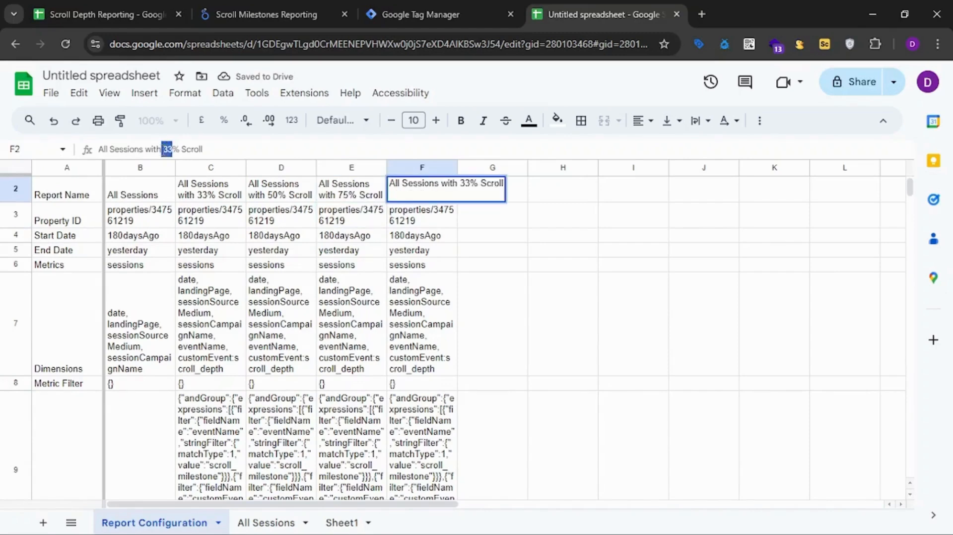
text(90)
key(Return)
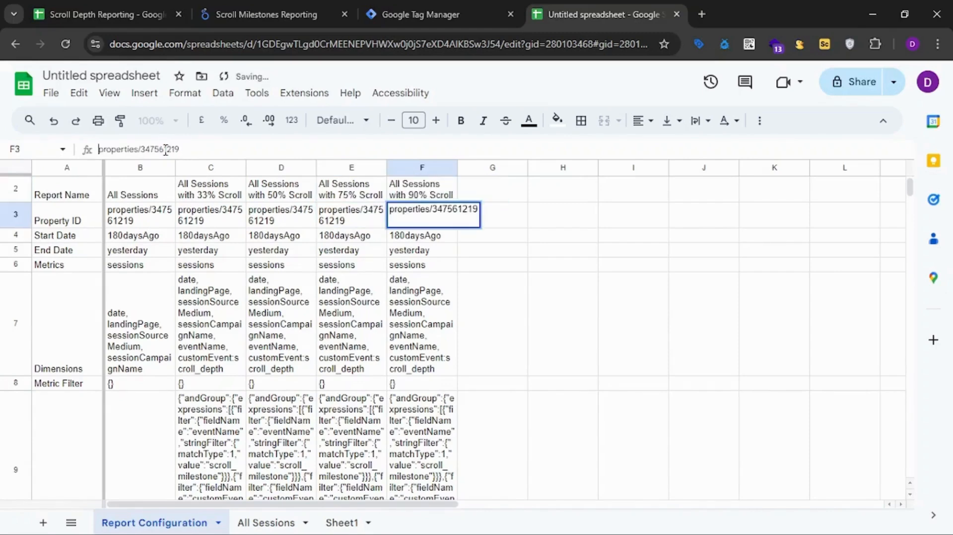
Set the scroll_depth value in the 50% report's dimension filter (D9) to 50.
click(270, 251)
scroll(270, 251, down, 6)
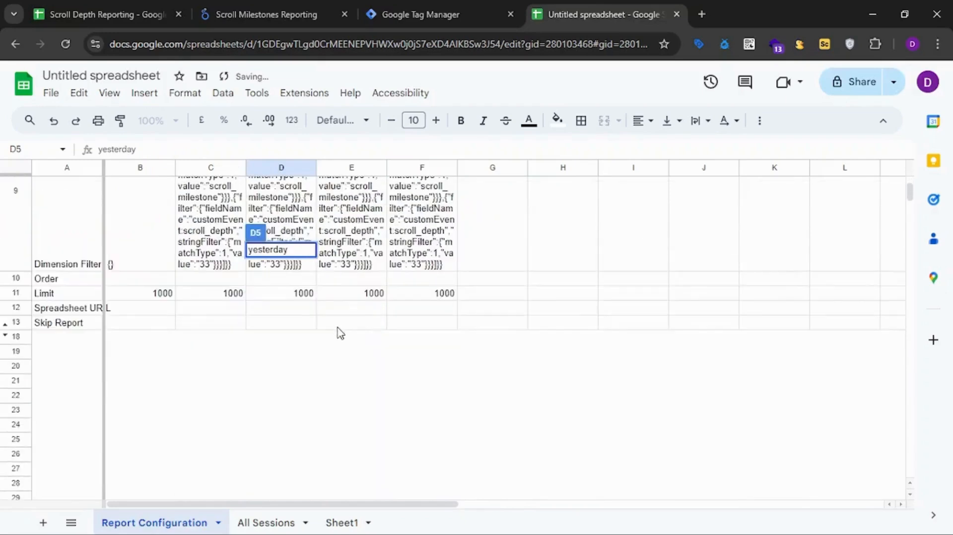
click(341, 331)
click(278, 256)
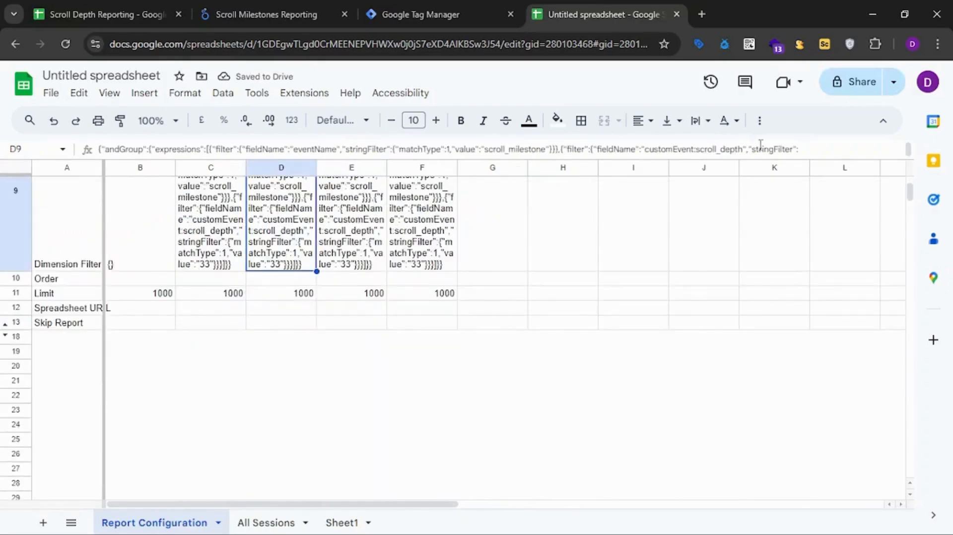
double_click(291, 266)
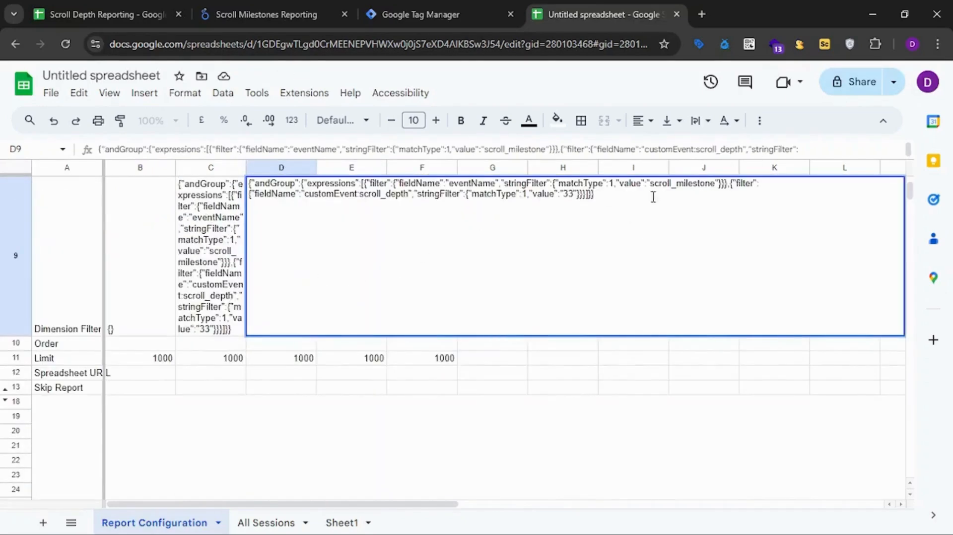
key(BackSpace)
key(BackSpace)
text(50)
key(Tab)
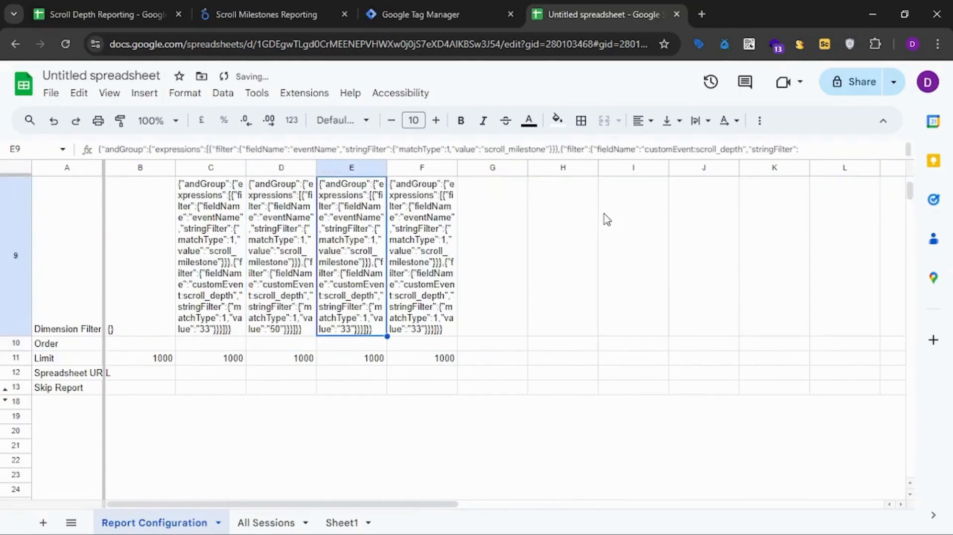
Set the scroll_depth value in the 75% report's dimension filter (E9) to 75.
double_click(370, 301)
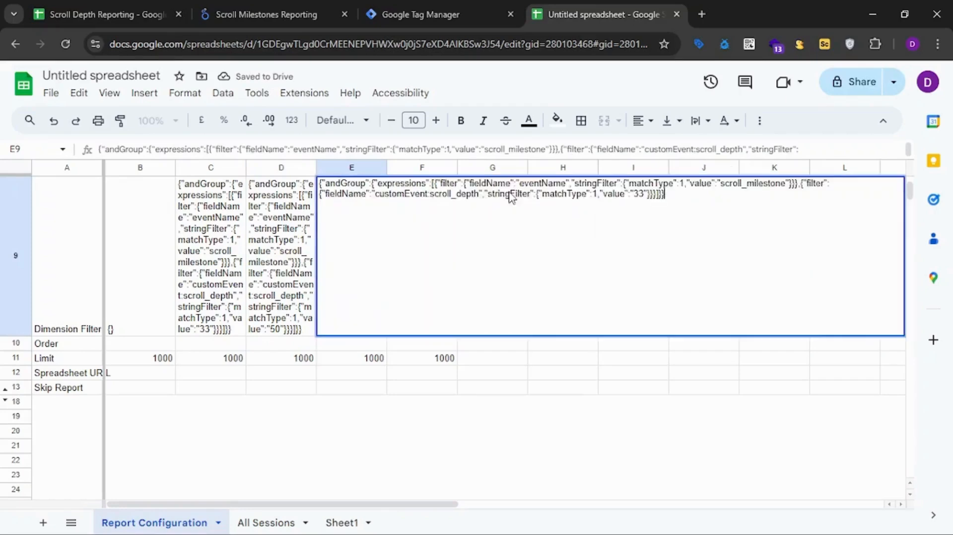
click(642, 194)
key(BackSpace)
key(BackSpace)
text(75)
key(Return)
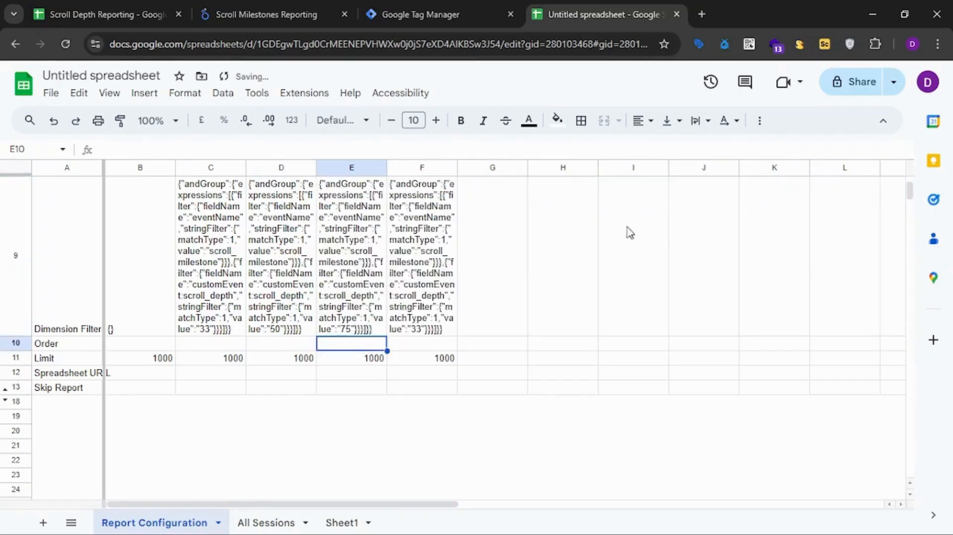
Set the scroll_depth value in the 90% report's dimension filter (F9) to 90.
double_click(439, 263)
click(718, 198)
key(BackSpace)
key(BackSpace)
text(90)
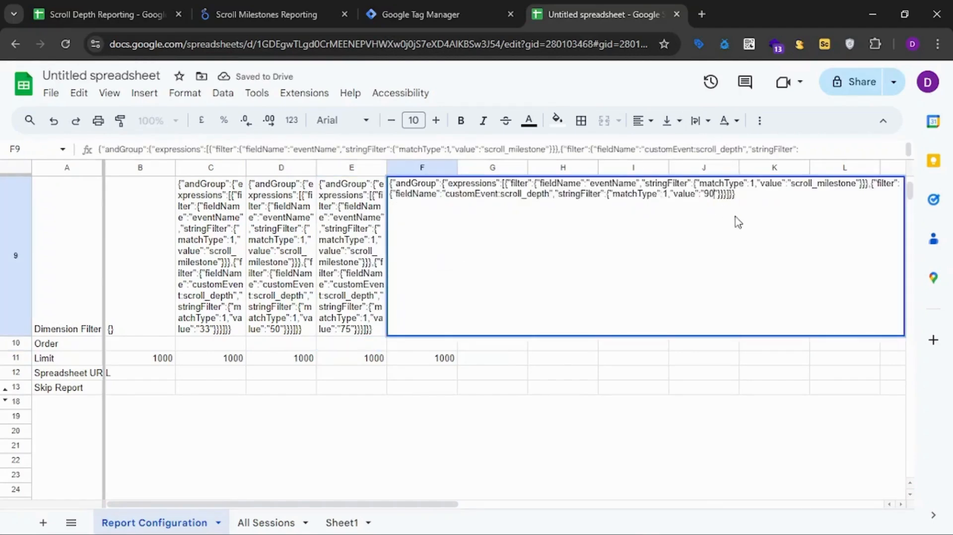
key(Return)
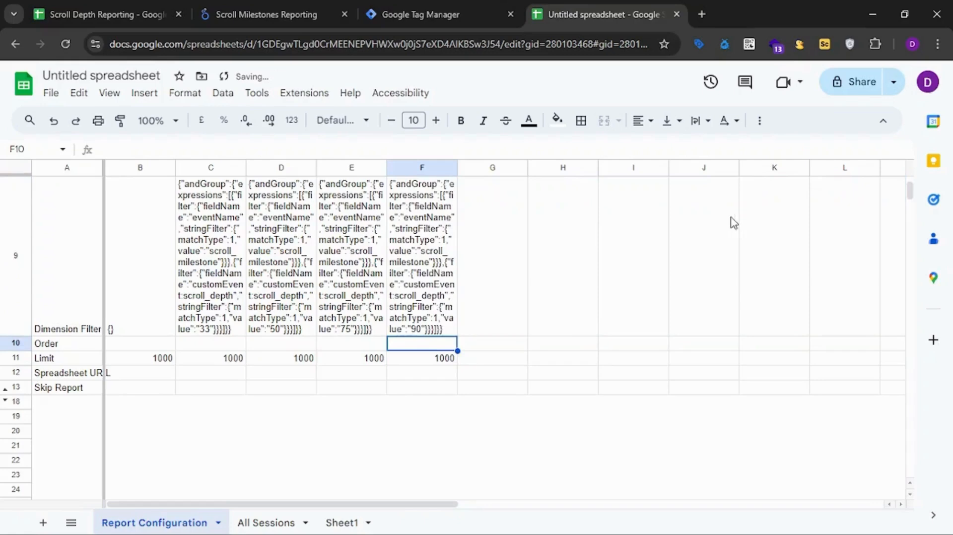
Run all configured reports with GA4 Reports Builder for Google Analytics and look over the configuration meanwhile.
click(293, 95)
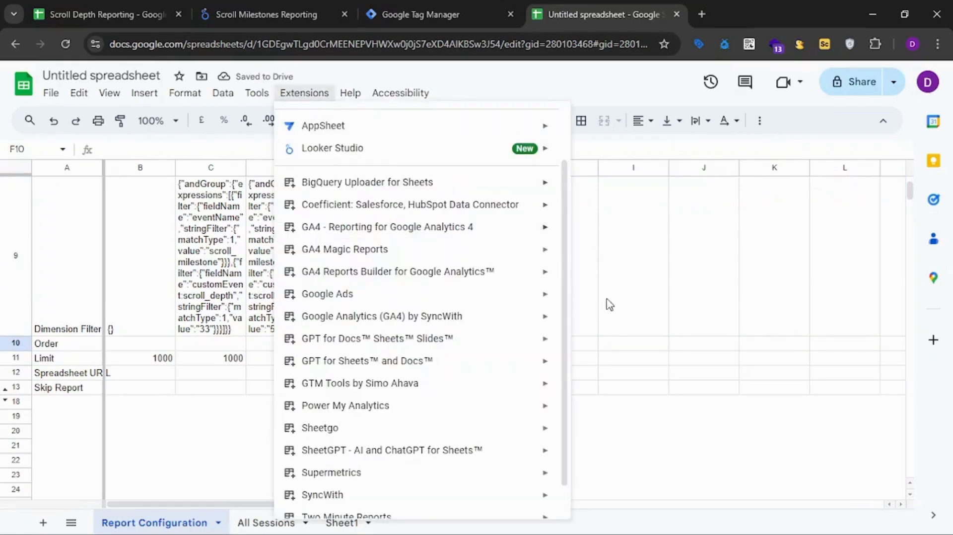
mouse_move(536, 279)
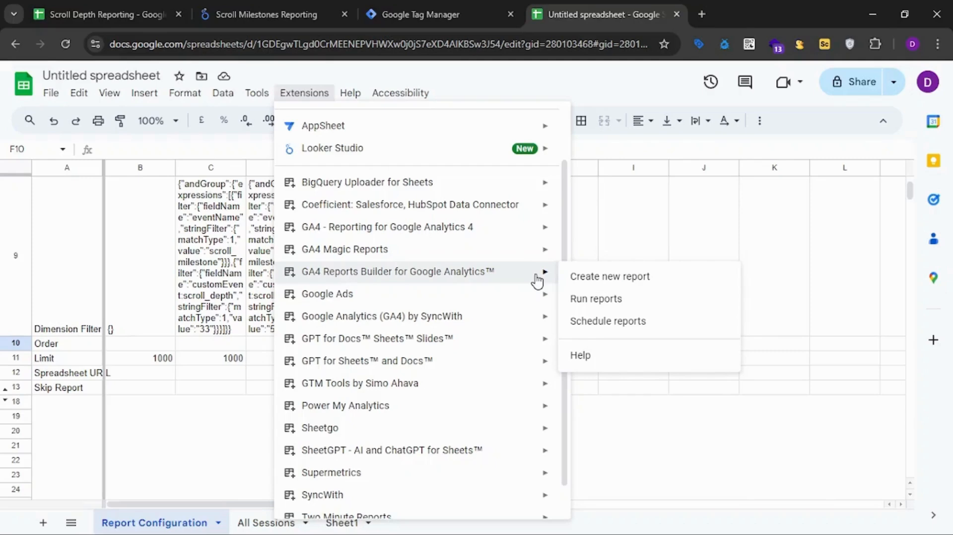
click(597, 299)
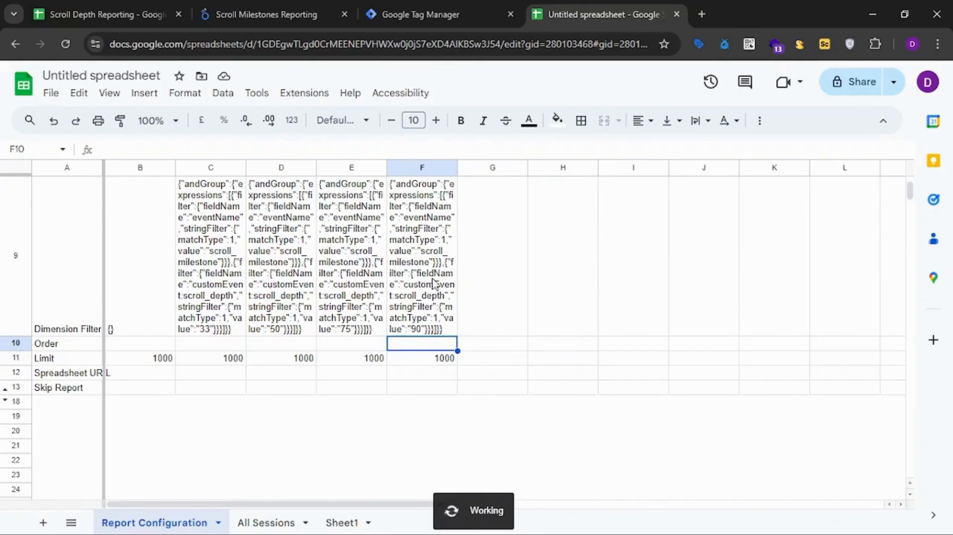
scroll(491, 272, up, 5)
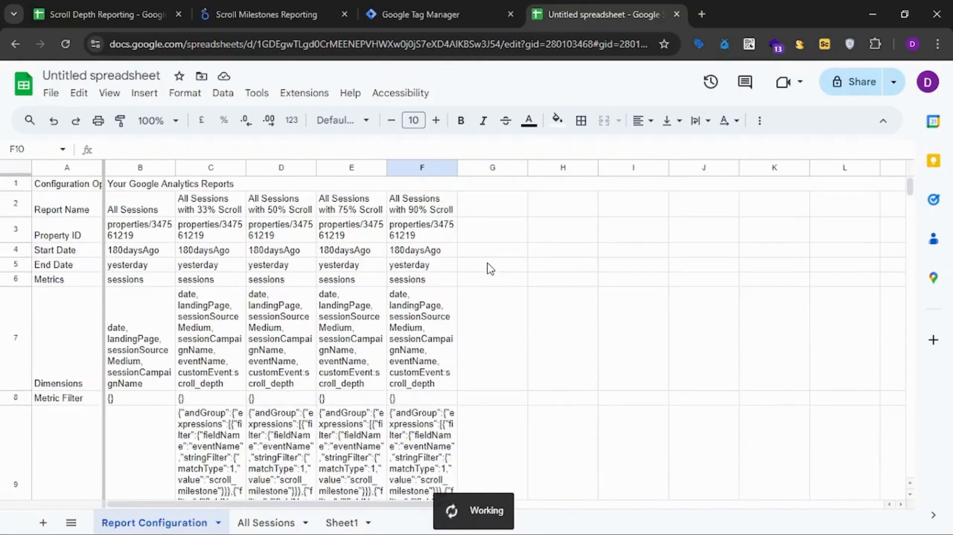
scroll(487, 268, down, 2)
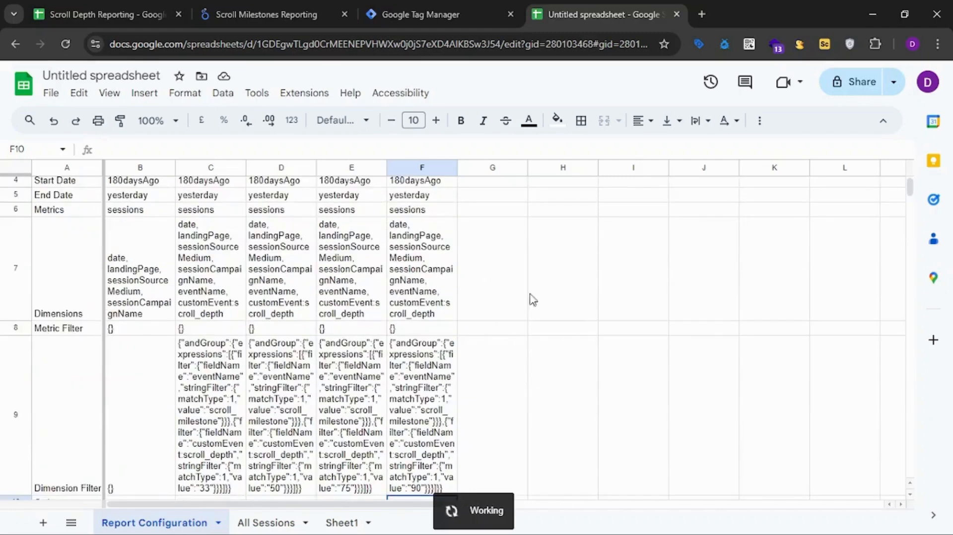
scroll(273, 266, up, 2)
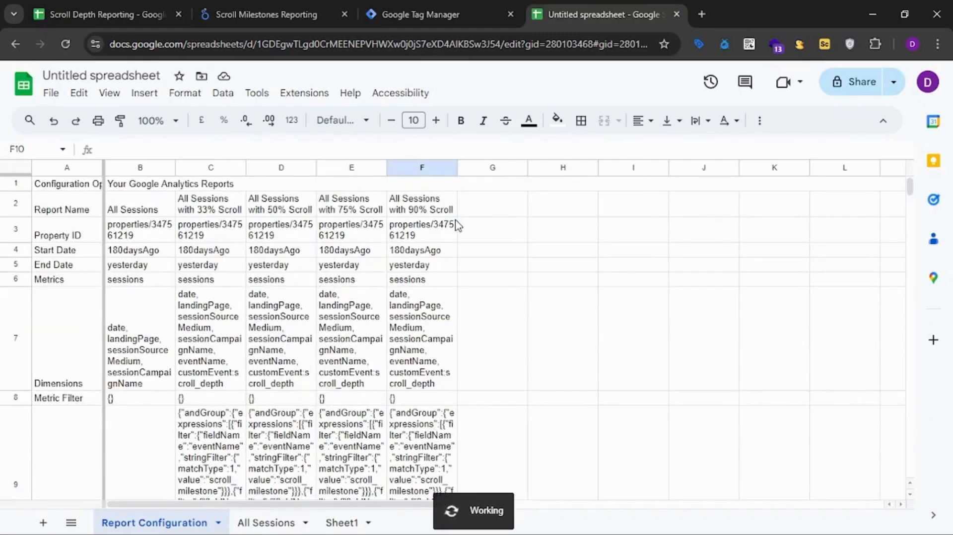
Close the report run's completion message and add a new sheet named "Master Tab".
scroll(447, 248, down, 5)
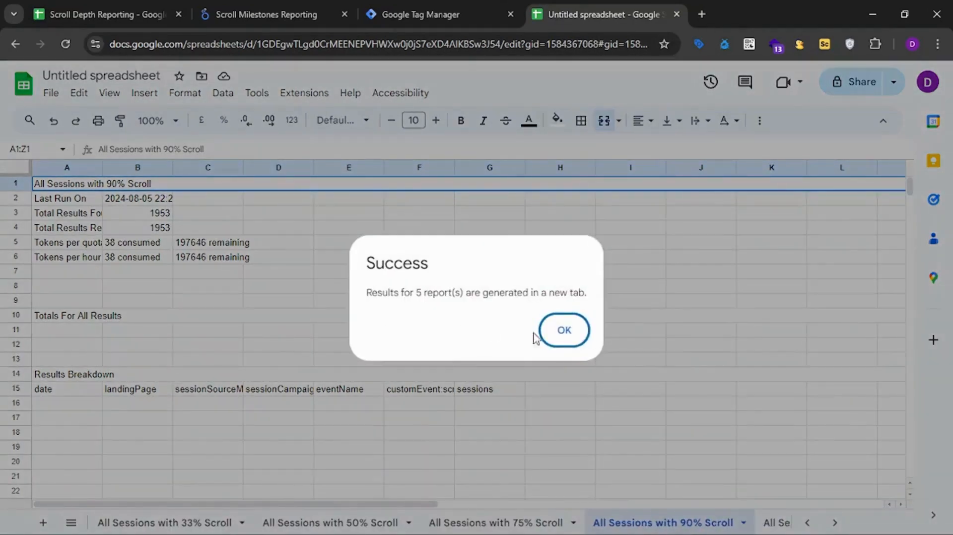
click(563, 334)
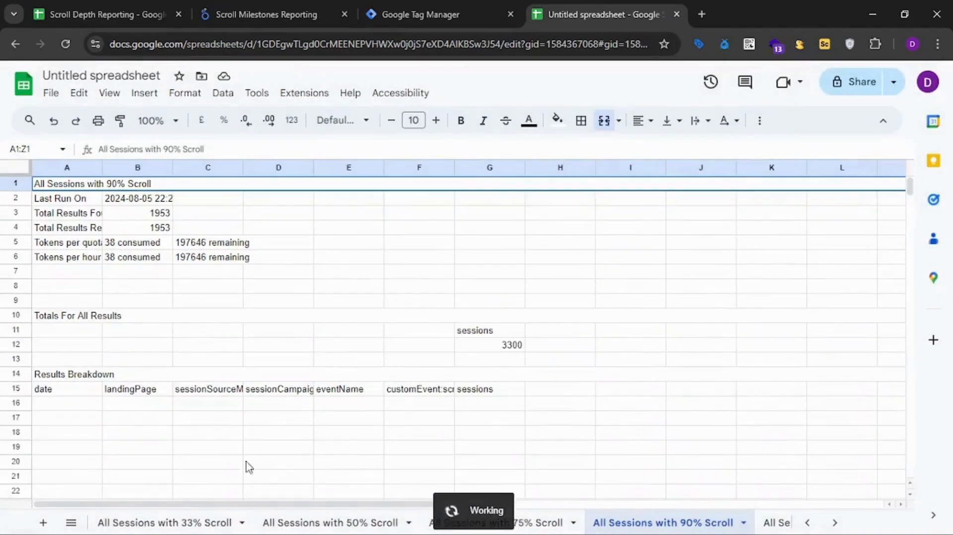
click(44, 523)
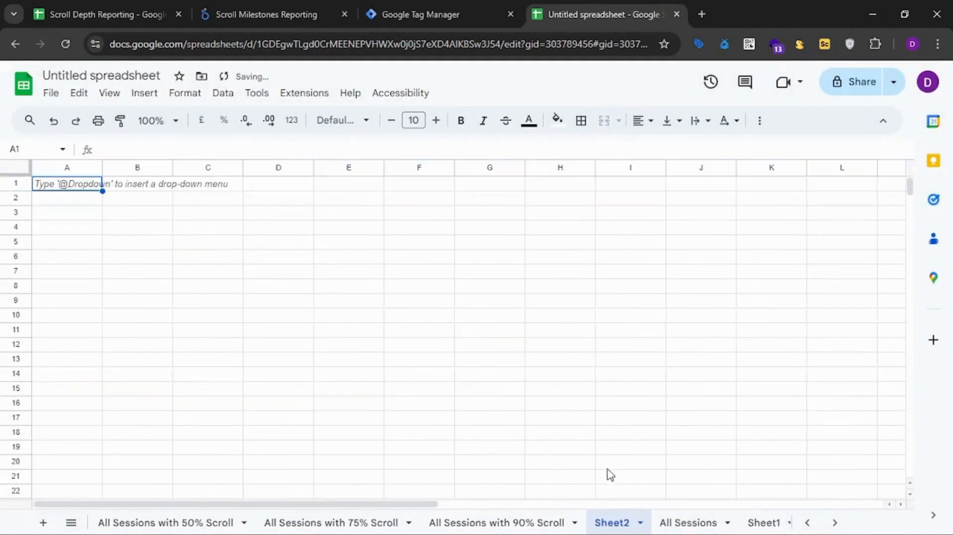
double_click(621, 524)
text(M)
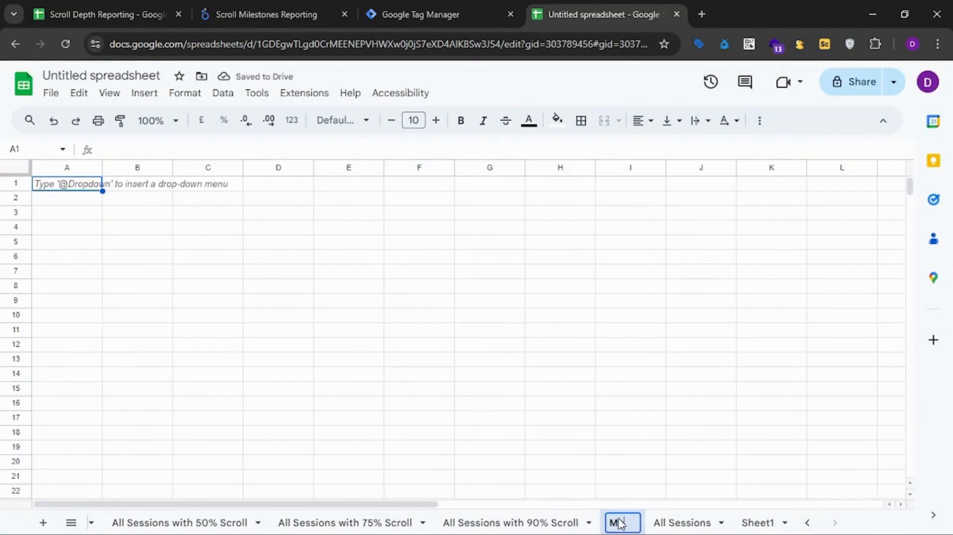
text(aster Tab)
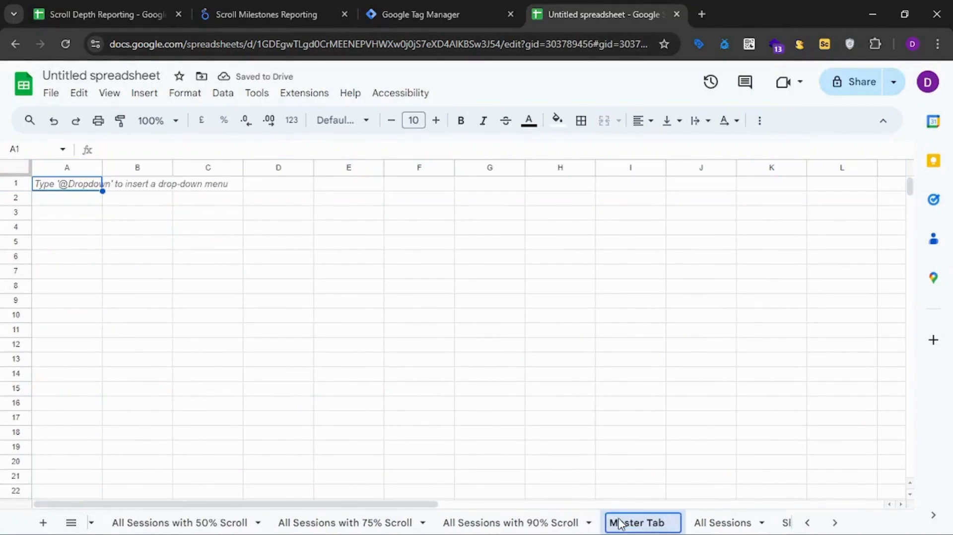
key(Return)
Reorder the sheets so Master Tab follows Report Configuration and All Sessions follows Master Tab.
drag(619, 523, 221, 515)
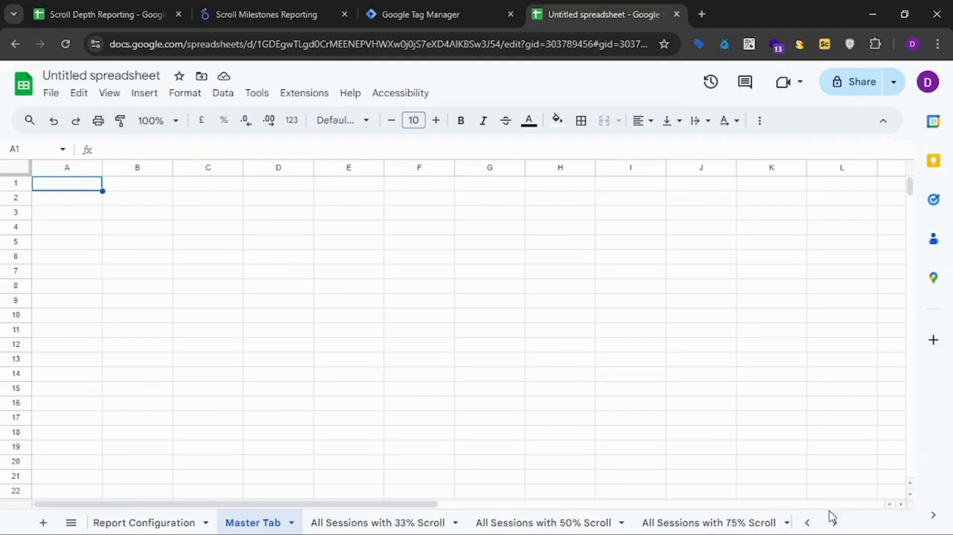
click(814, 522)
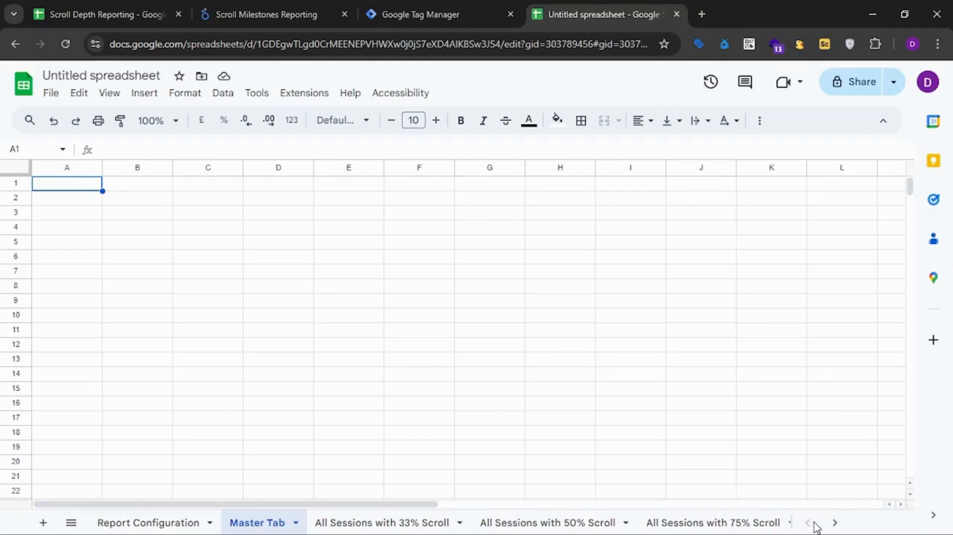
click(834, 522)
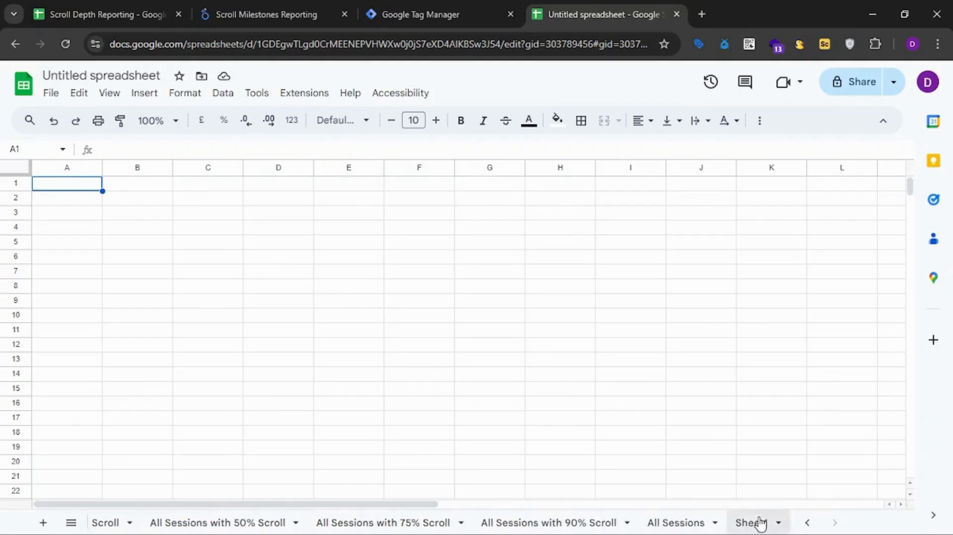
drag(683, 527, 350, 517)
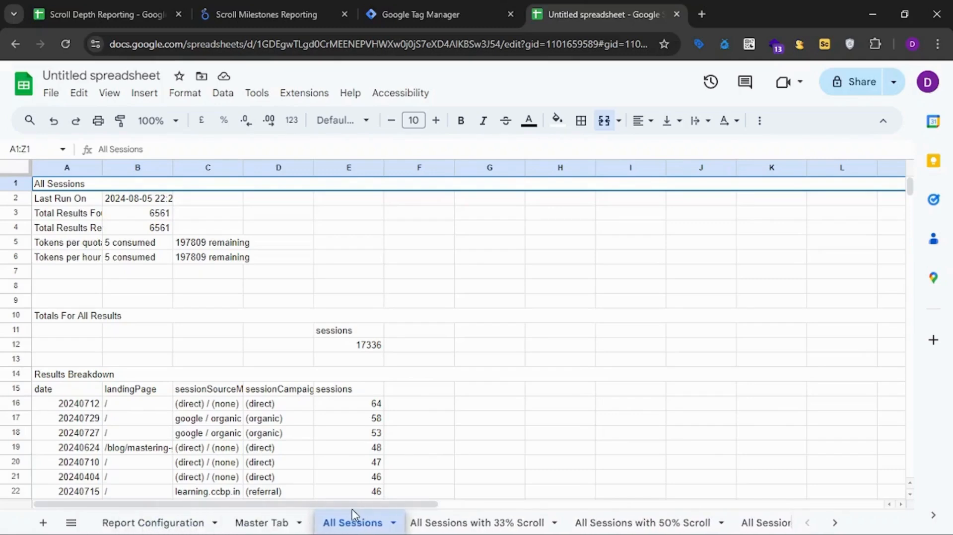
Start a QUERY formula in cell A2 of Master Tab with 'All Sessions'!A15:E6576 as its data range.
click(278, 522)
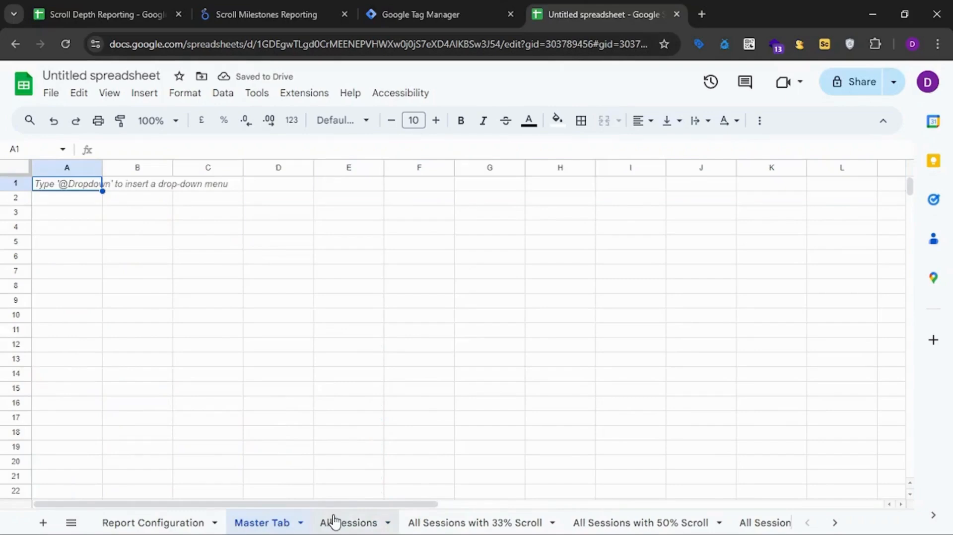
click(76, 202)
text(=)
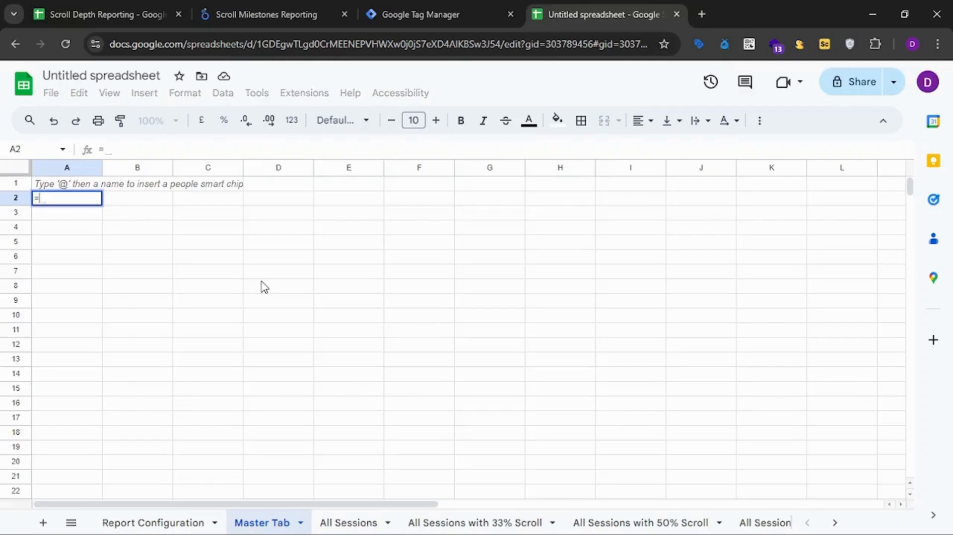
text(QUee)
key(BackSpace)
key(BackSpace)
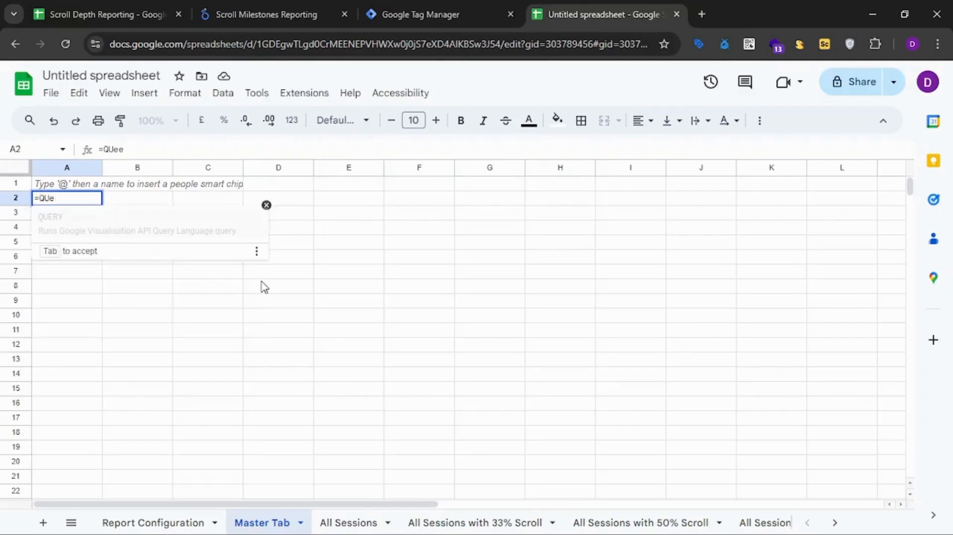
key(Tab)
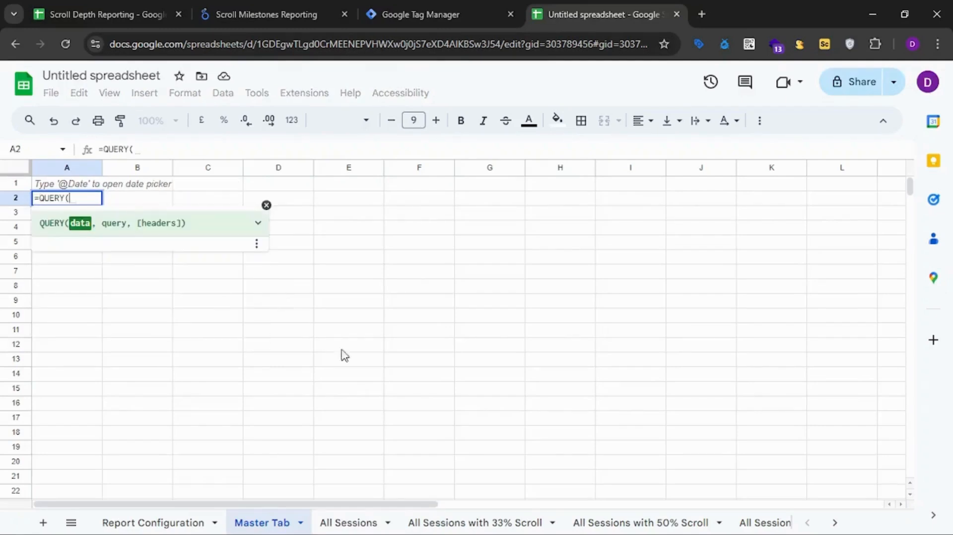
click(365, 521)
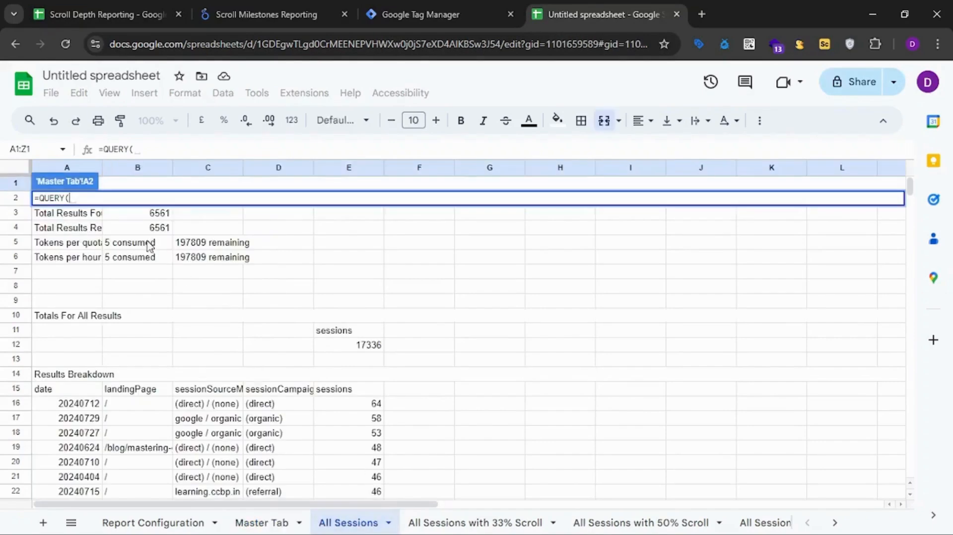
click(57, 390)
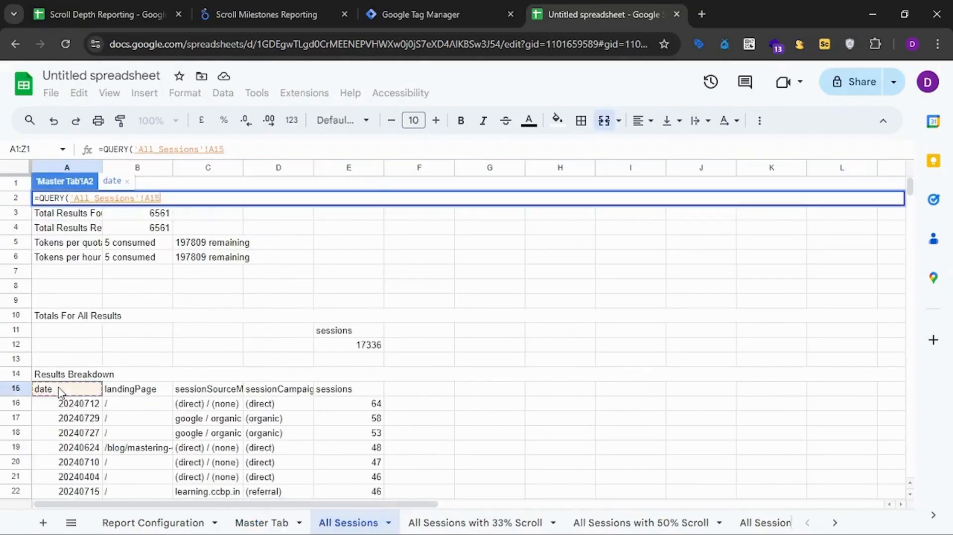
key(shift+Right)
key(shift+Right)
key(shift+Right)
key(shift+Right)
key(ctrl+shift+Down)
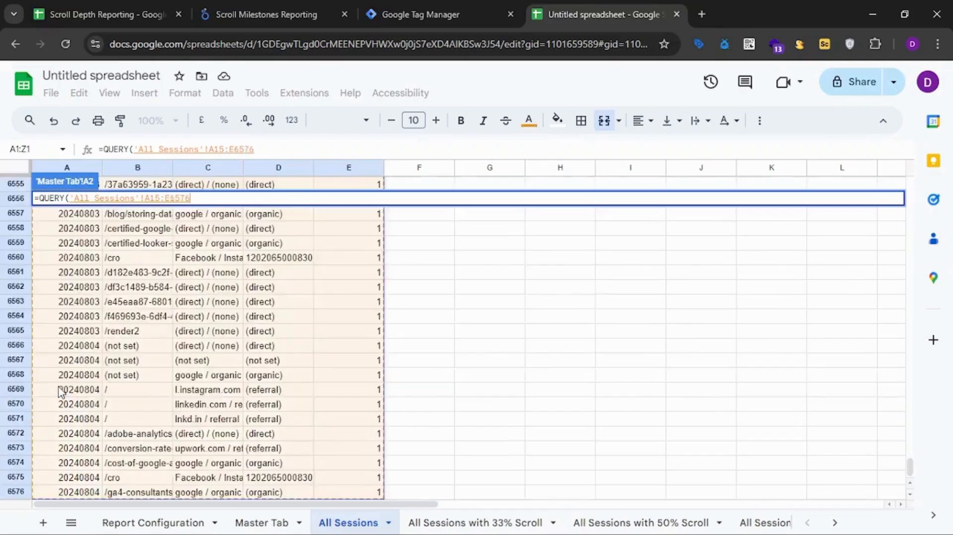
Complete the QUERY formula with the query "SELECT *" and enter it.
text(,)
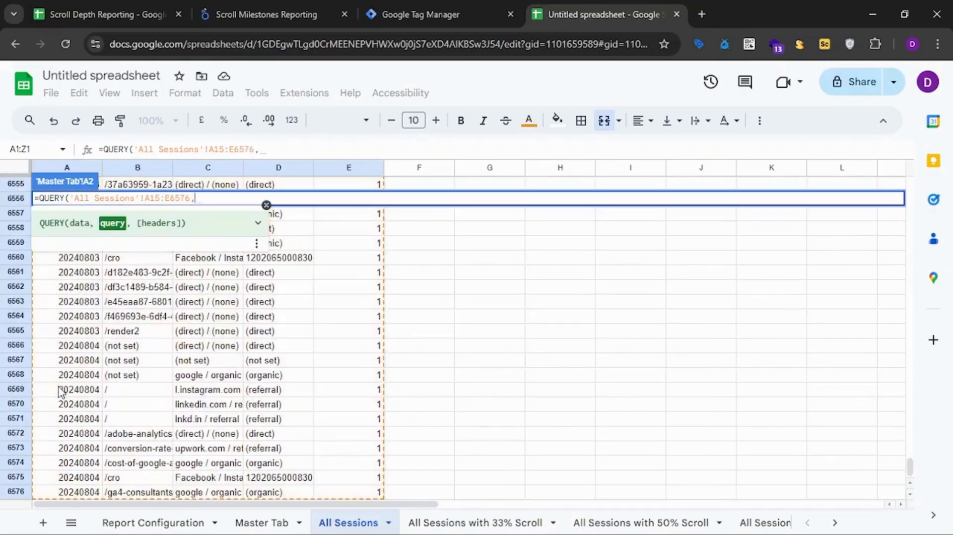
text("SELECT *)
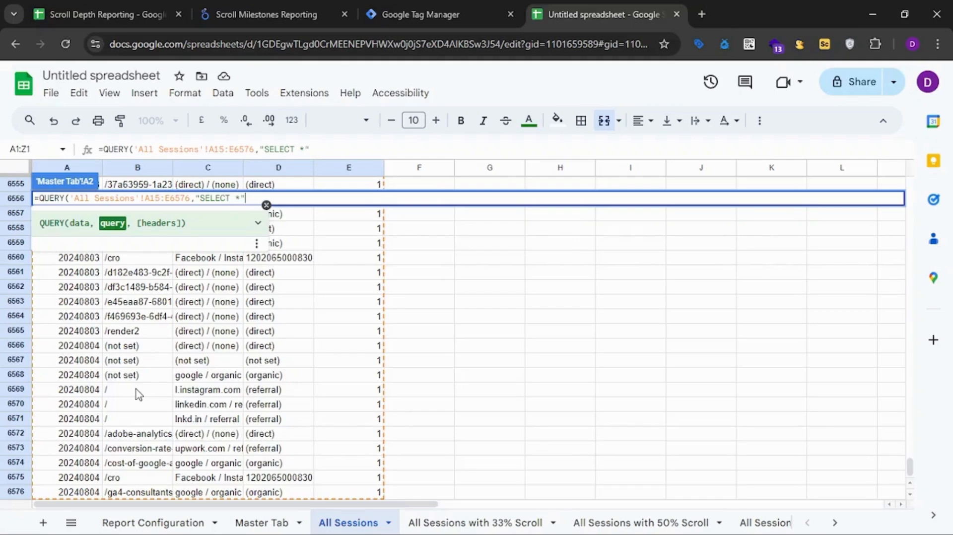
text())
key(Return)
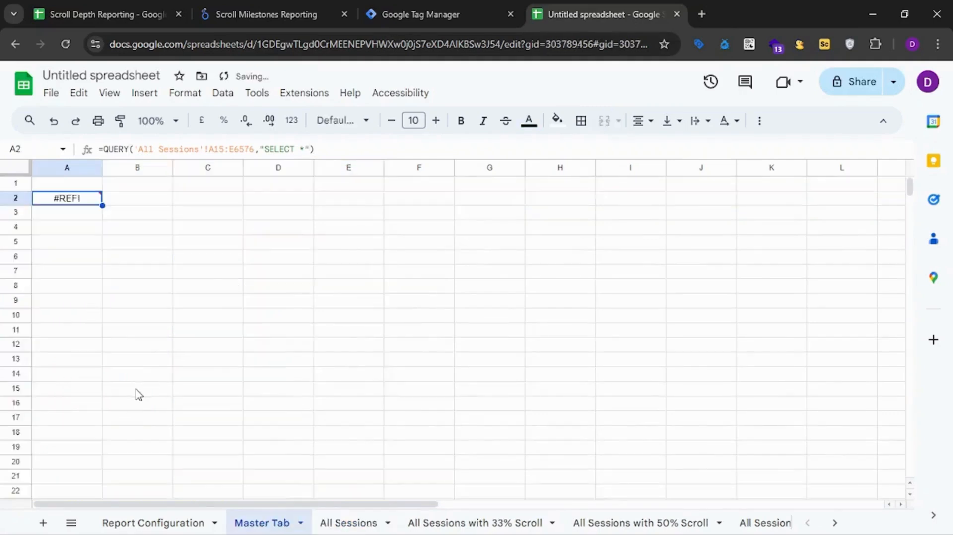
Copy the QUERY formula from A2 to A1 of Master Tab and delete the original in A2.
key(Up)
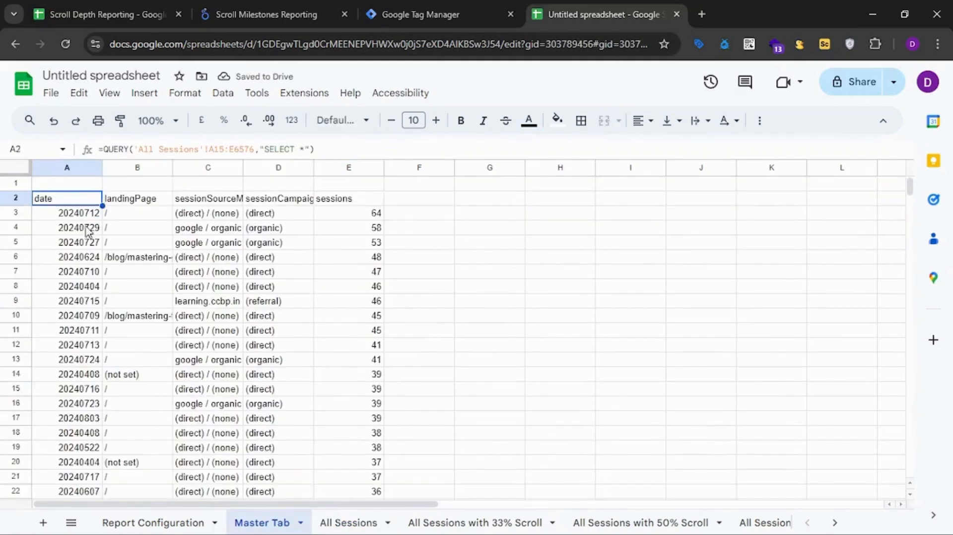
click(78, 188)
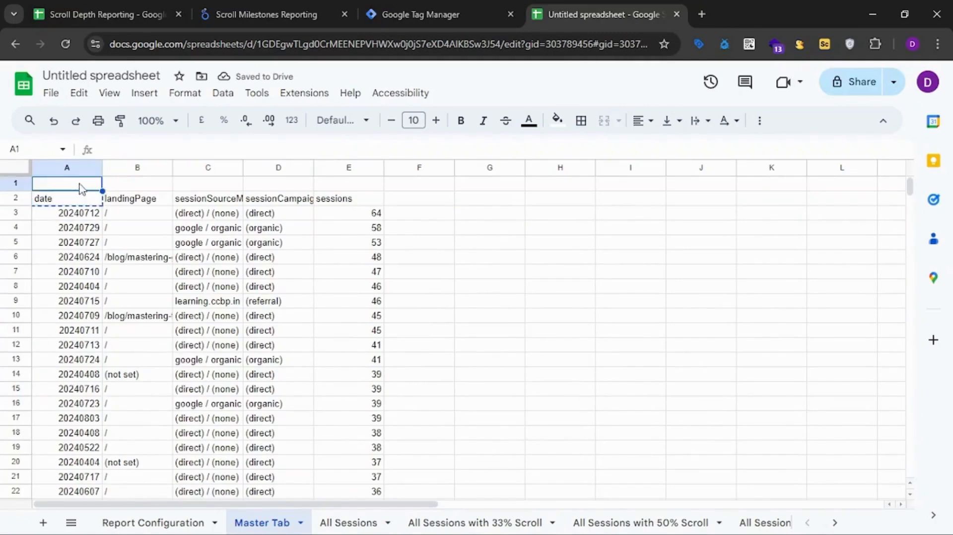
key(ctrl+v)
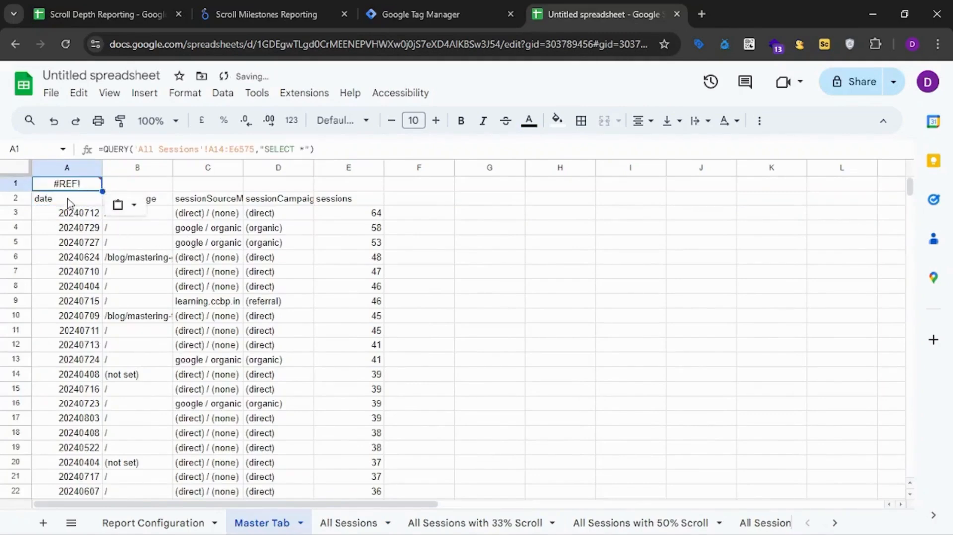
click(70, 203)
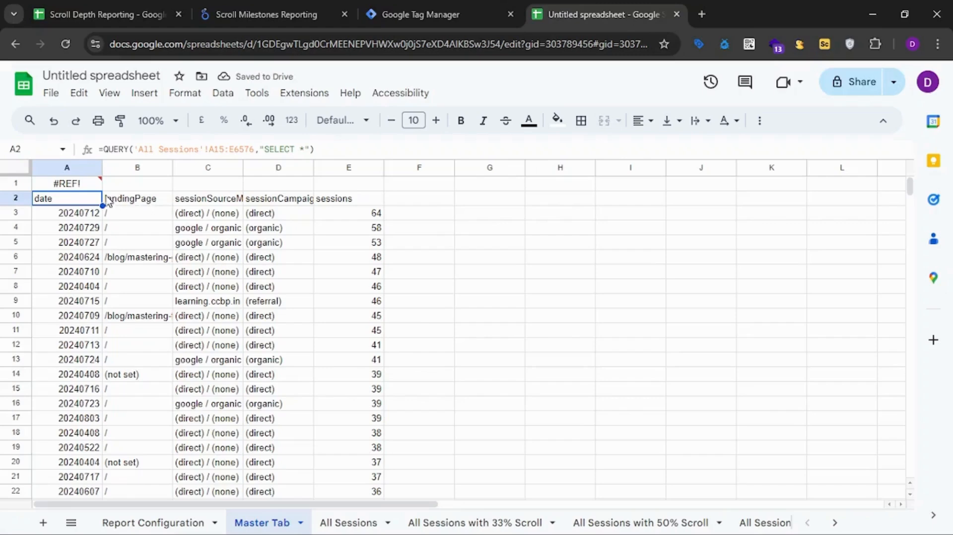
click(83, 183)
click(79, 198)
key(shift+Right)
key(shift+Right)
key(shift+Right)
click(79, 198)
key(Delete)
key(Up)
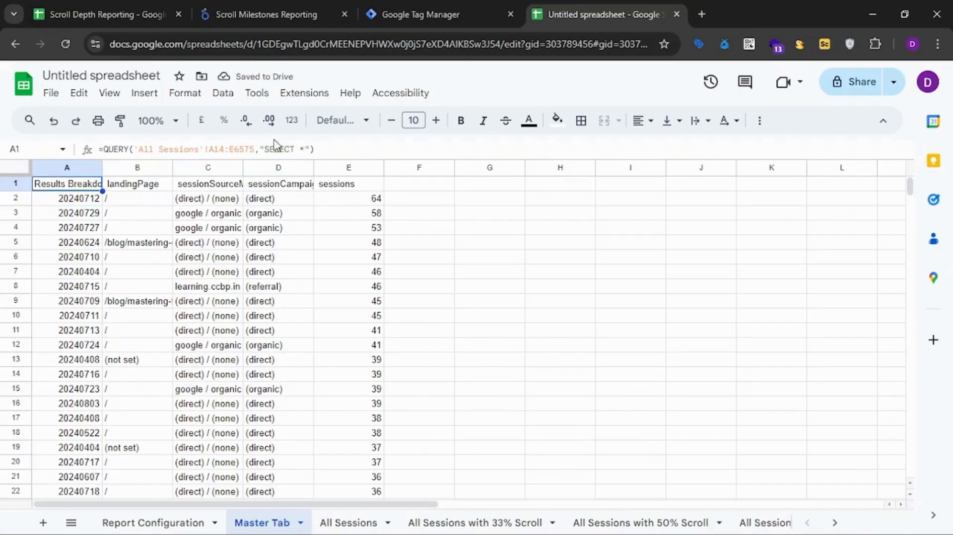
Set the start of the data range in A1's QUERY formula to A15.
click(223, 149)
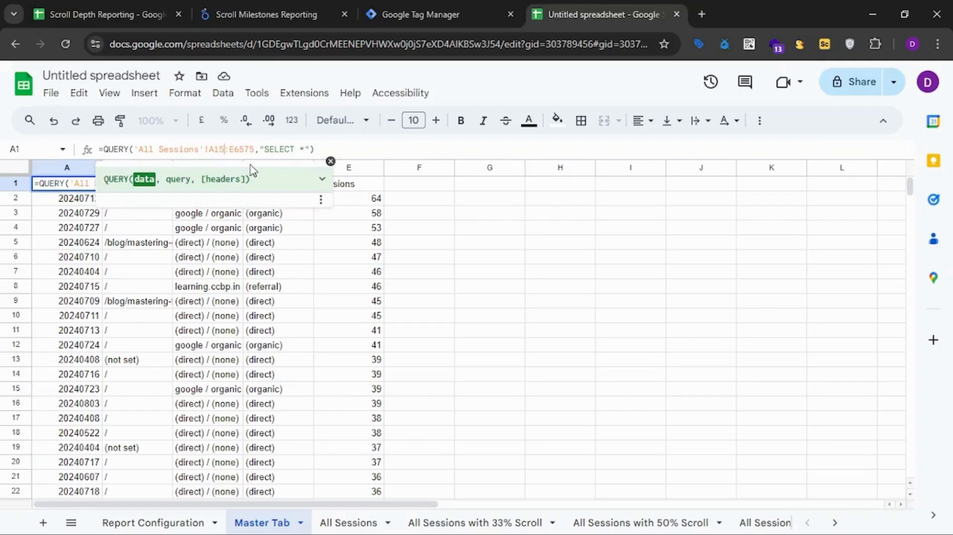
key(Return)
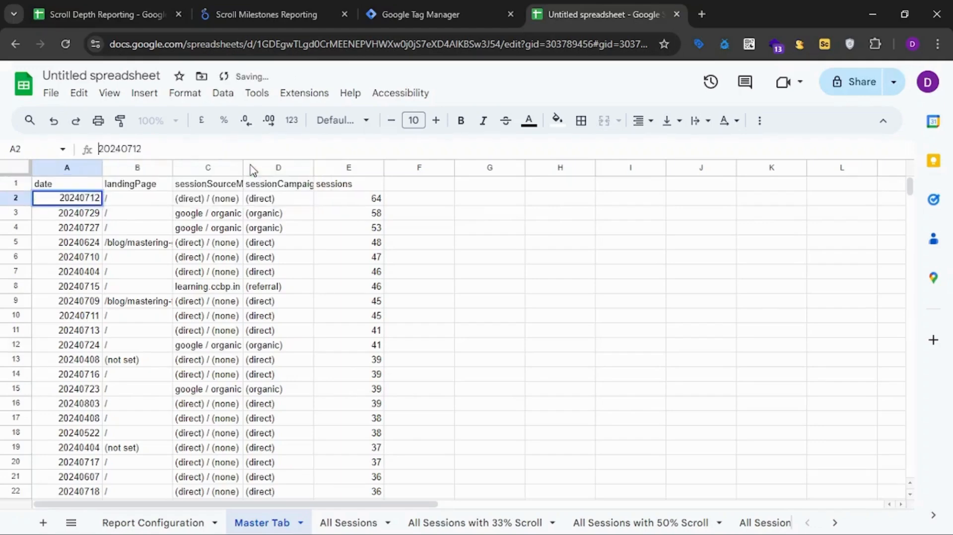
click(220, 216)
Make the data range of A1's QUERY formula open-ended as 'All Sessions'!A15:E.
click(88, 187)
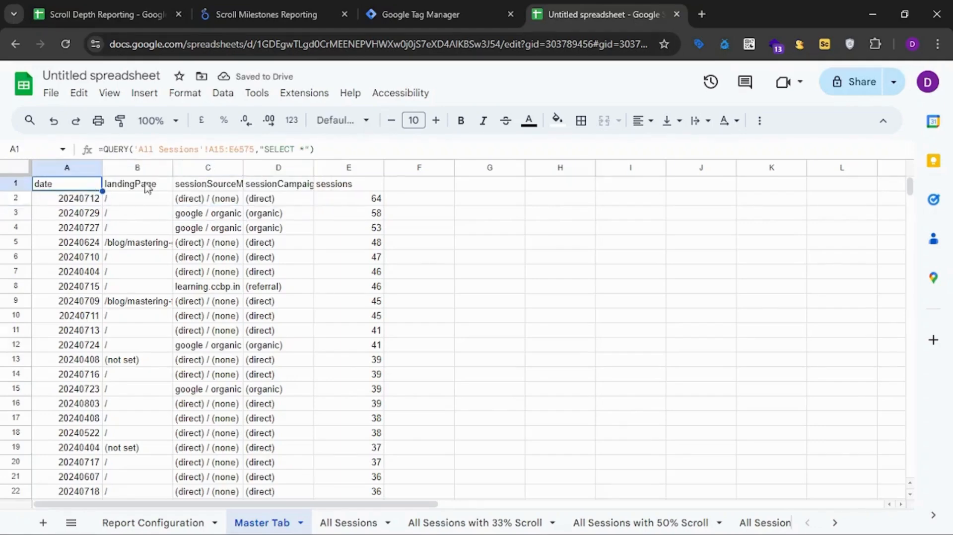
click(256, 150)
key(BackSpace)
key(BackSpace)
key(BackSpace)
key(BackSpace)
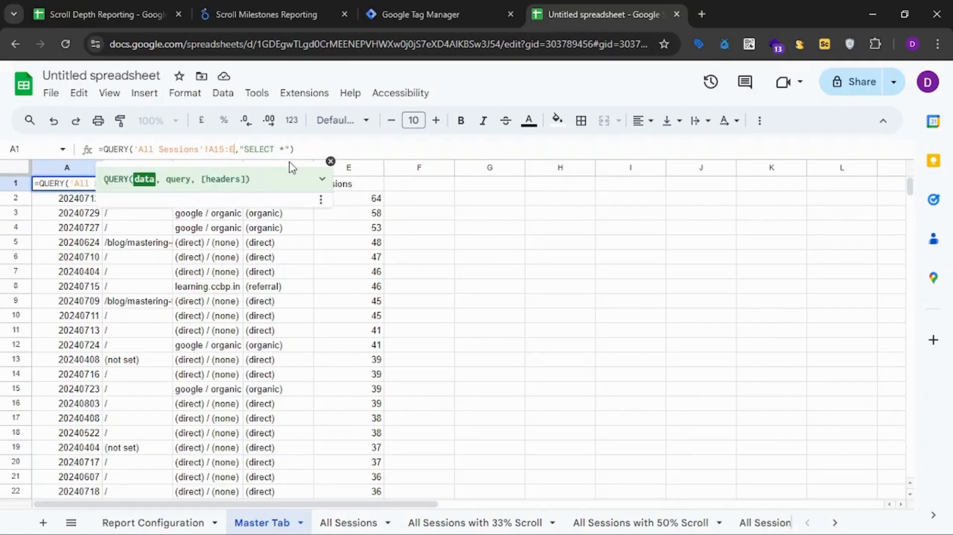
key(Return)
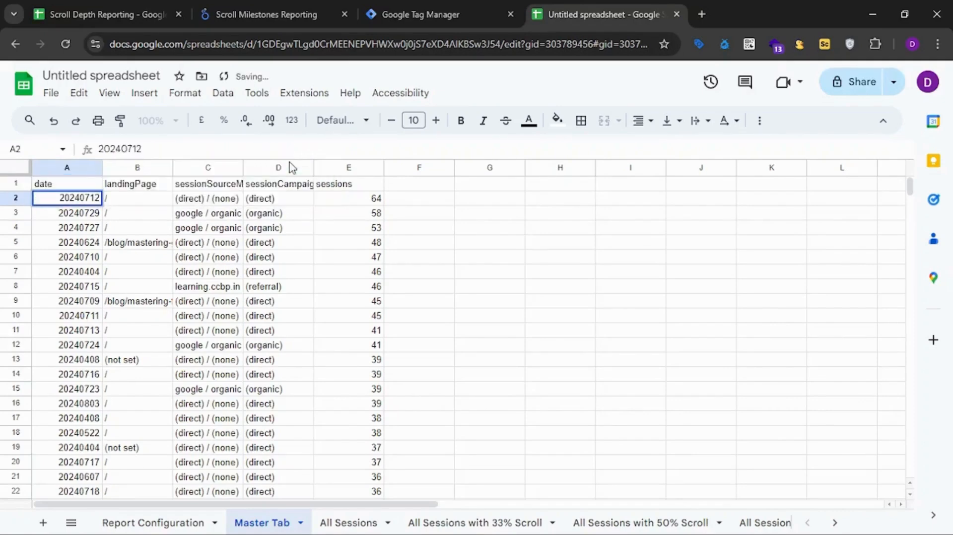
key(Up)
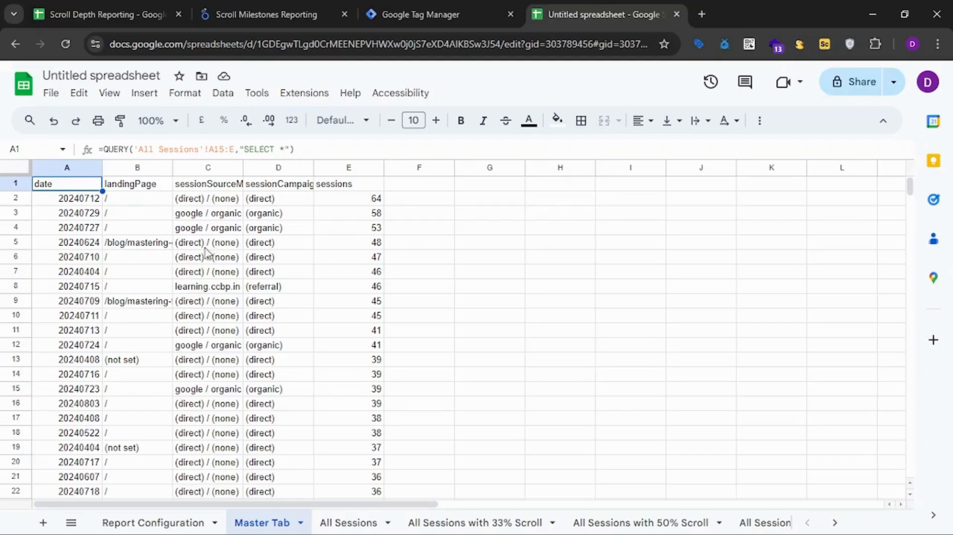
Examine the first data row's date, landing page, source/medium and campaign values in A2:D2 of Master Tab.
click(412, 185)
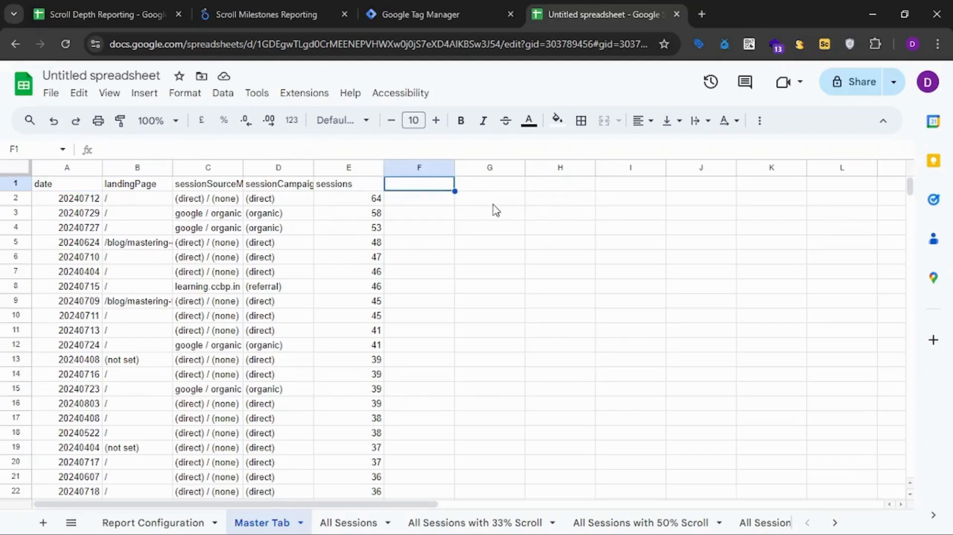
key(Down)
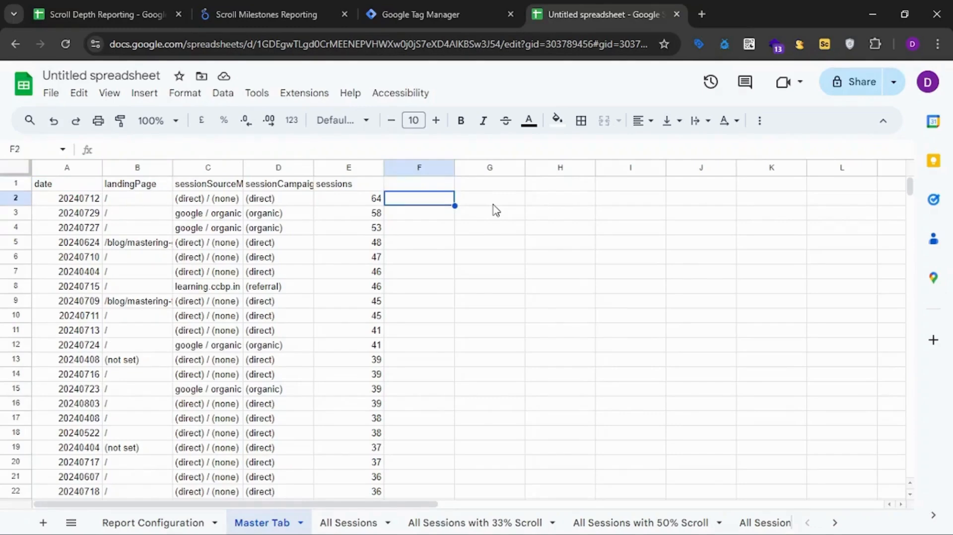
key(Up)
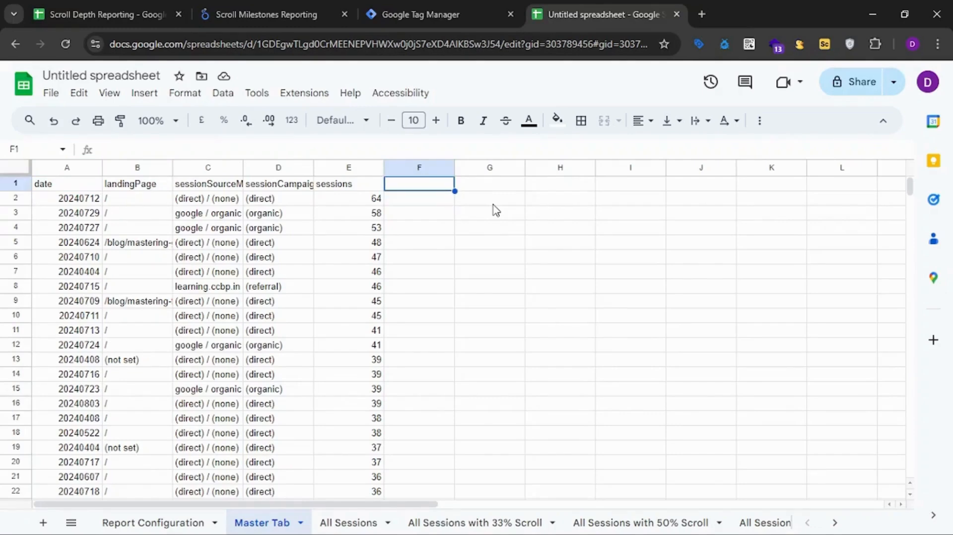
key(Down)
key(Left)
key(Left)
key(Left)
key(Left)
key(Left)
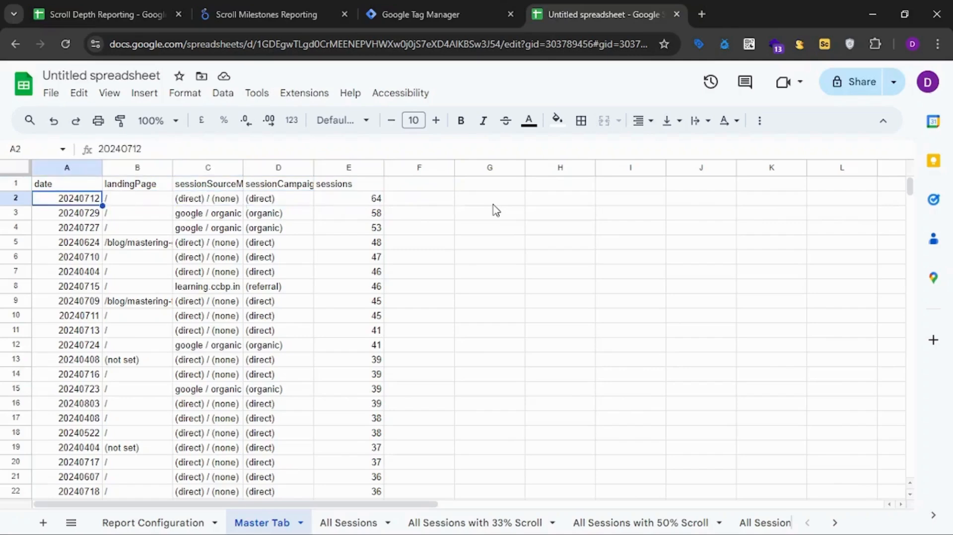
key(shift+Right)
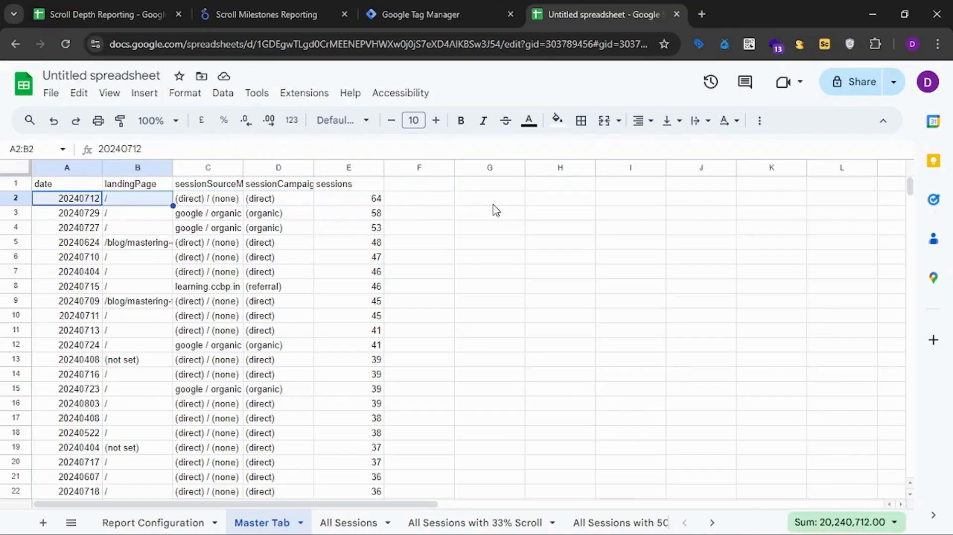
key(shift+Right)
key(shift+Right)
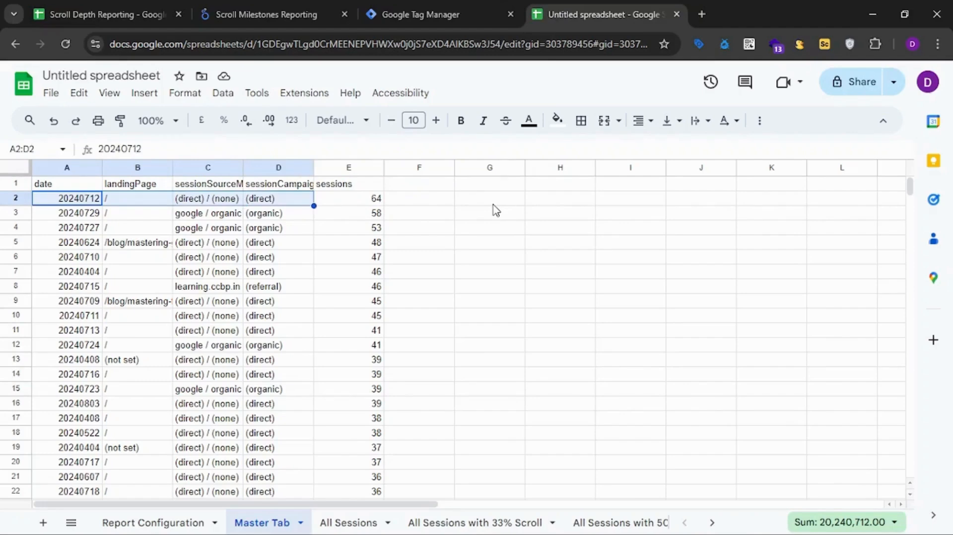
Enter the header "Sessions with 33% Scroll" in F1 of Master Tab.
key(Right)
key(Right)
key(Right)
key(Right)
key(Right)
key(Up)
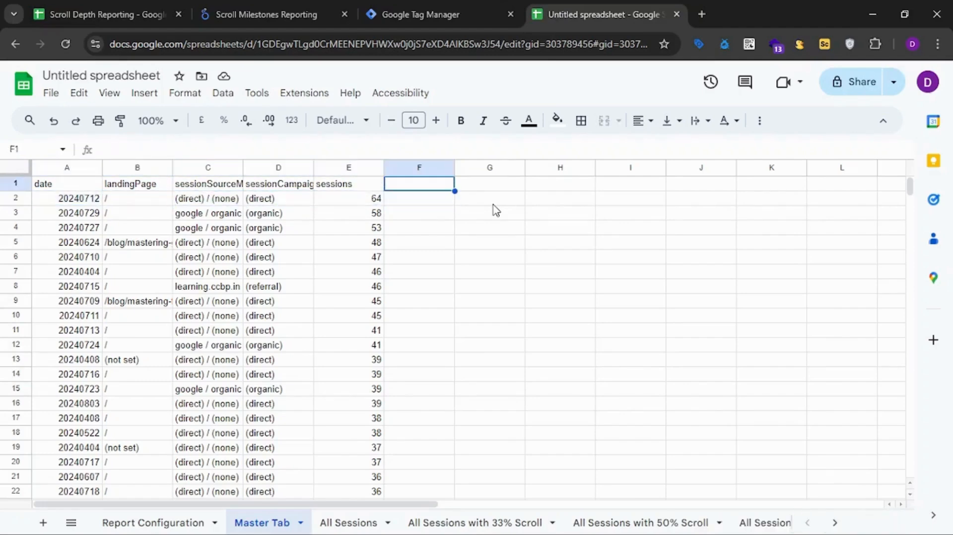
text(Sessions with 33)
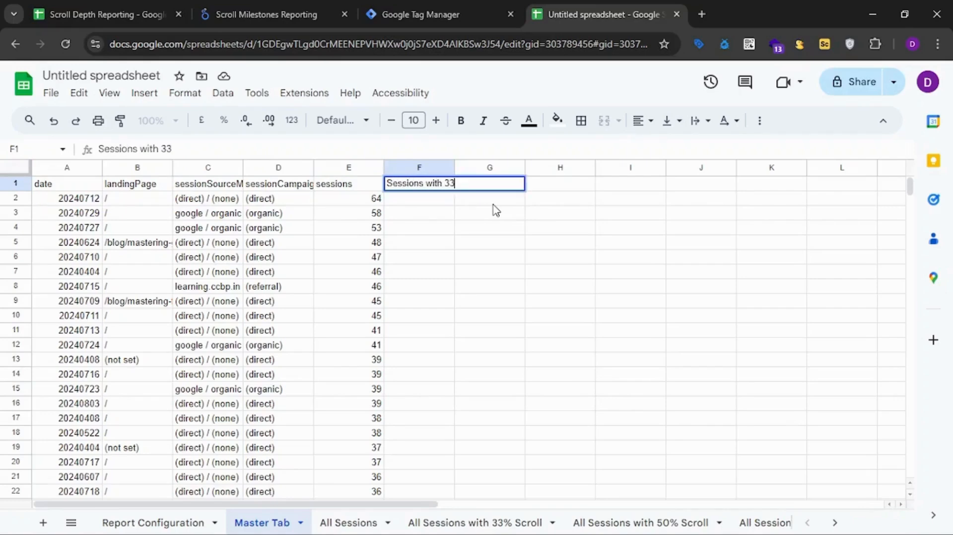
text(% Scrol)
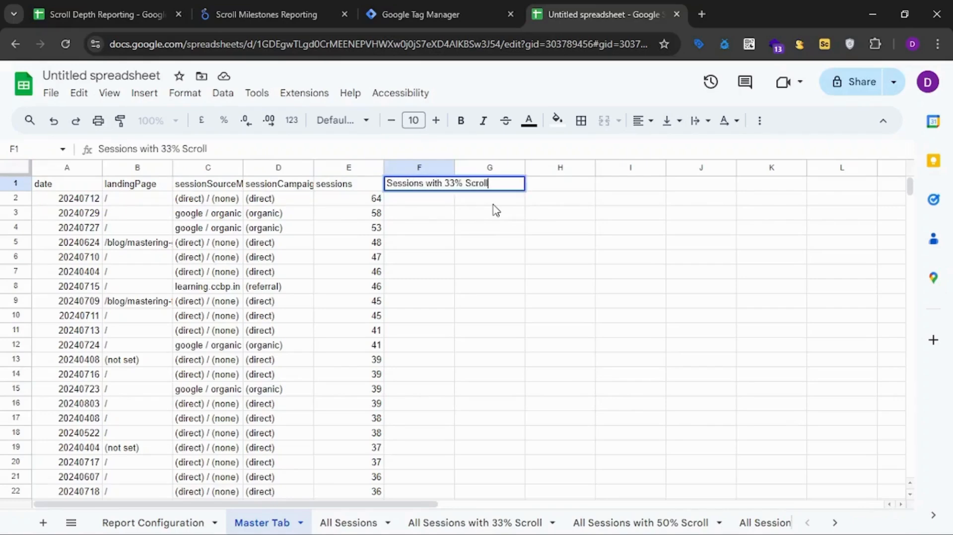
text(l)
key(Return)
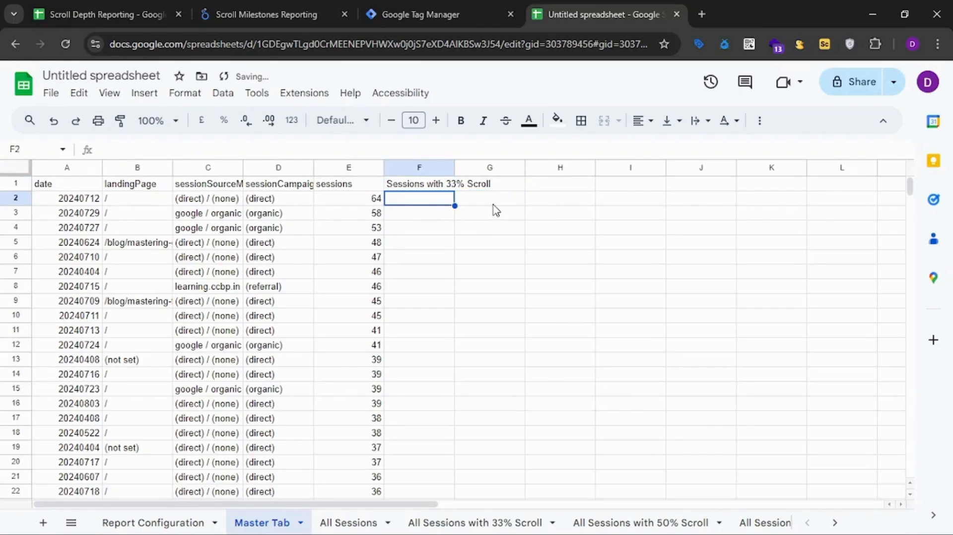
Start a SUMIFS formula in F2 with the sessions column 'All Sessions with 33% Scroll'!G15:G as its sum range.
text(=SUMIFS()
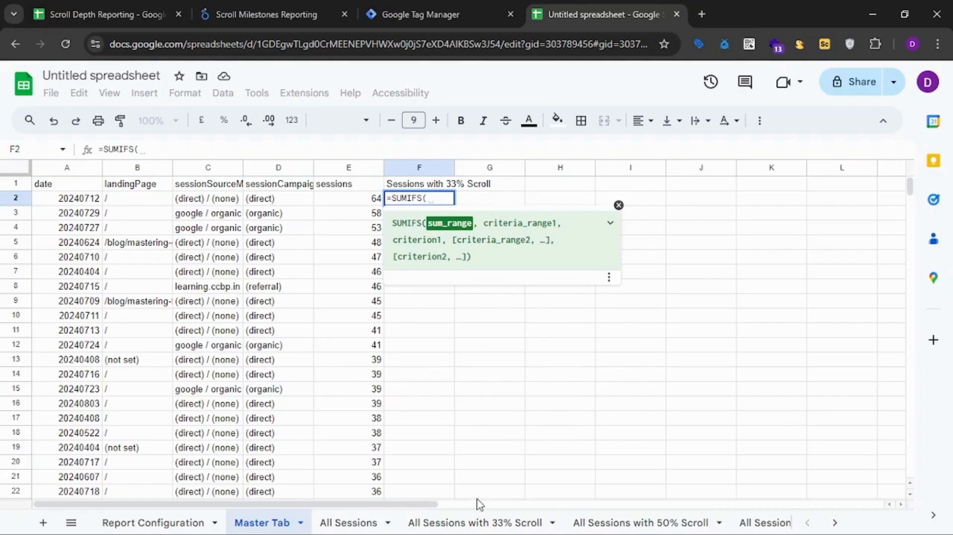
click(472, 524)
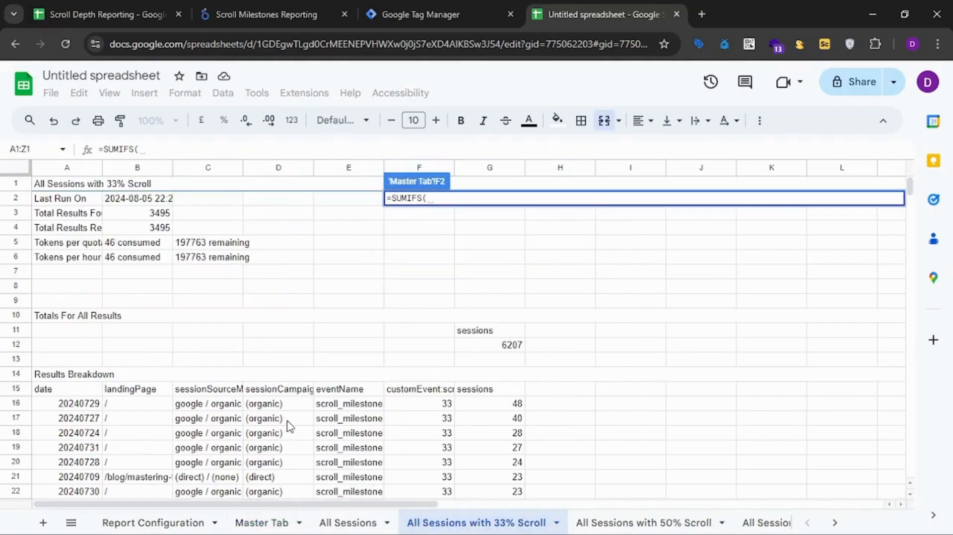
click(494, 394)
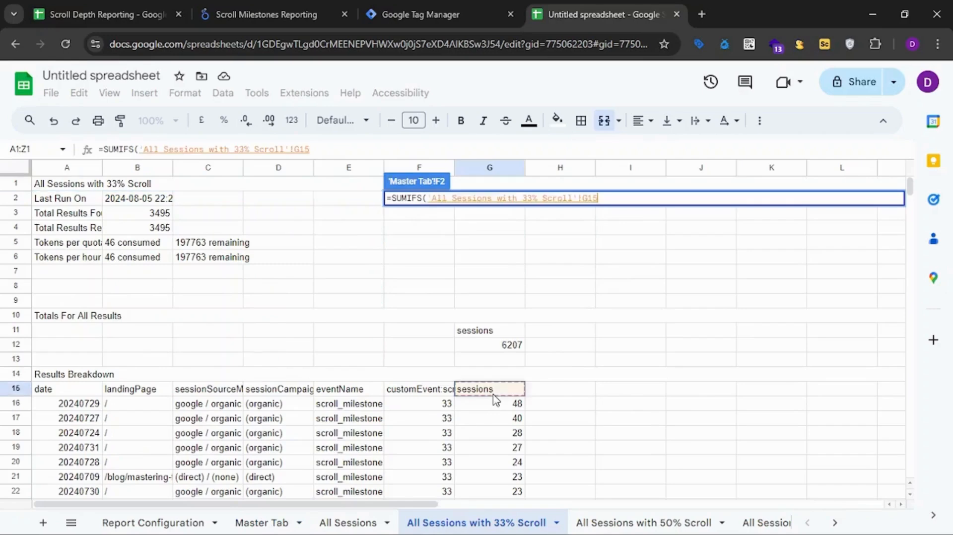
text(:G)
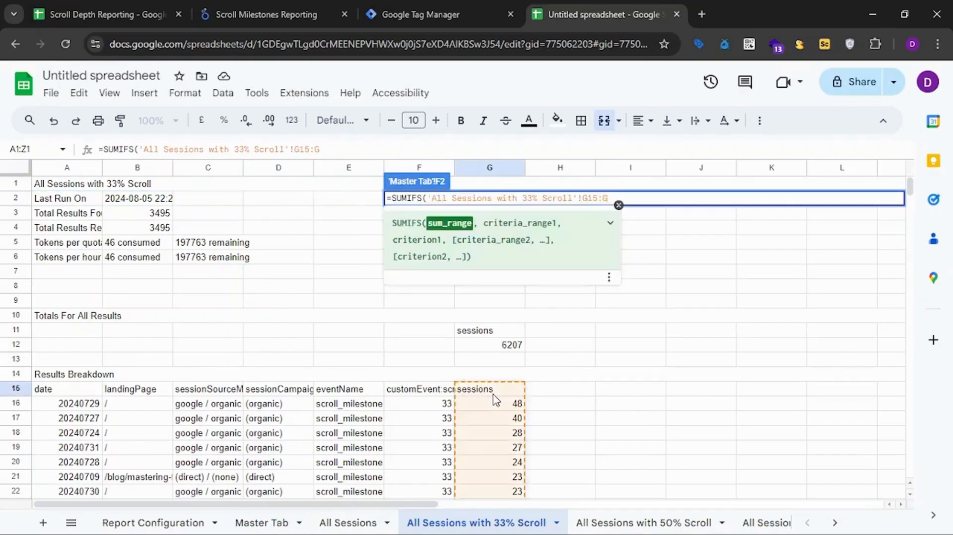
text(,)
Add the date condition to the SUMIFS formula, matching 'All Sessions with 33% Scroll'!A15:A against A2 of Master Tab.
click(432, 519)
click(61, 394)
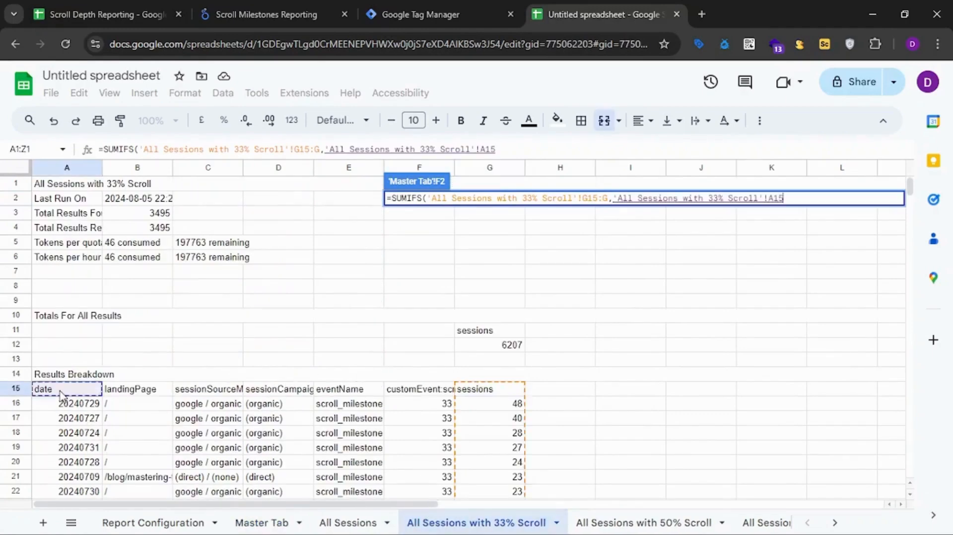
text(:A,)
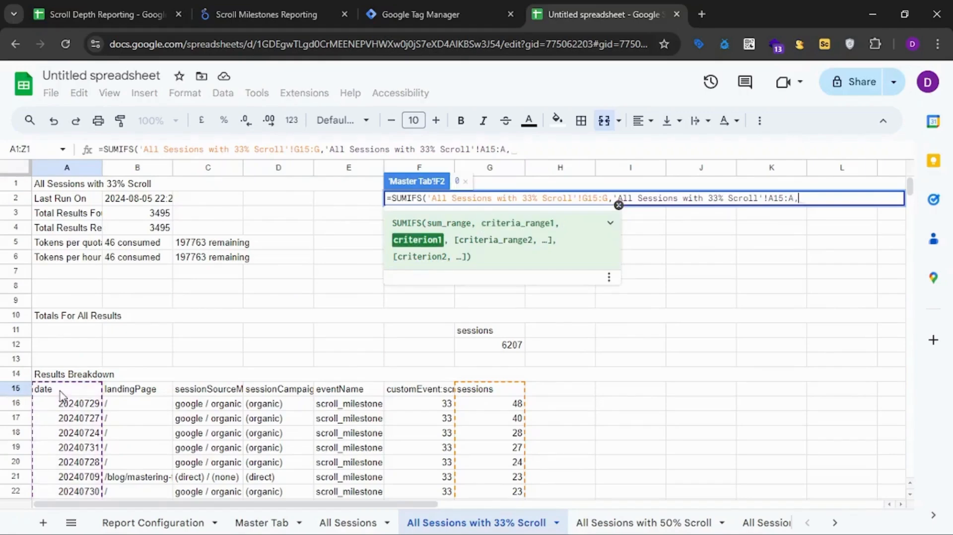
click(263, 525)
click(74, 202)
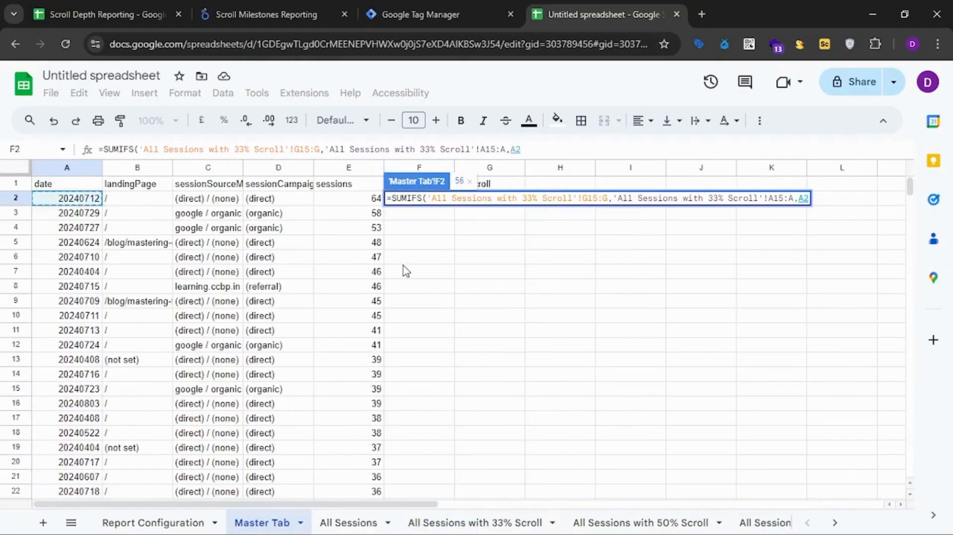
text(,)
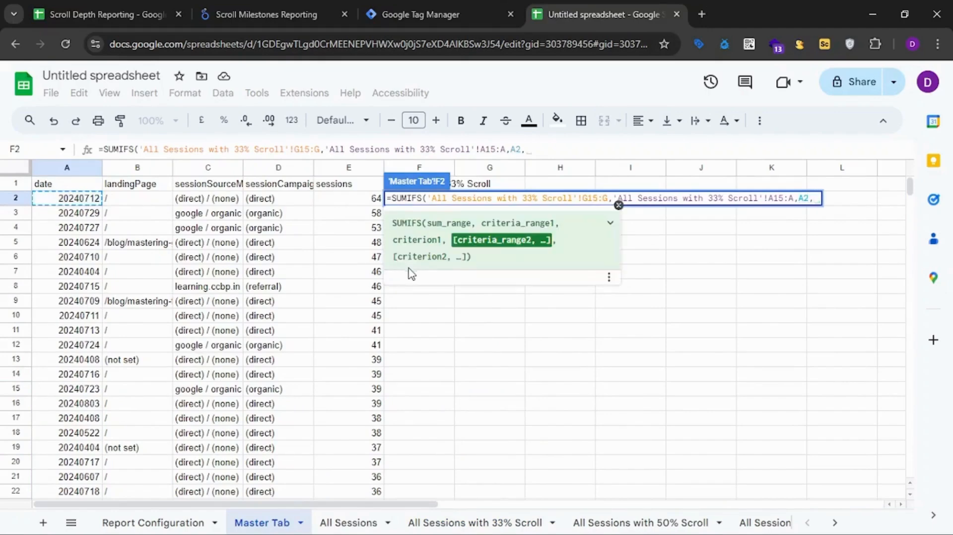
Add the landing page column 'All Sessions with 33% Scroll'!B15:B as the second criteria range of the SUMIFS formula.
click(464, 522)
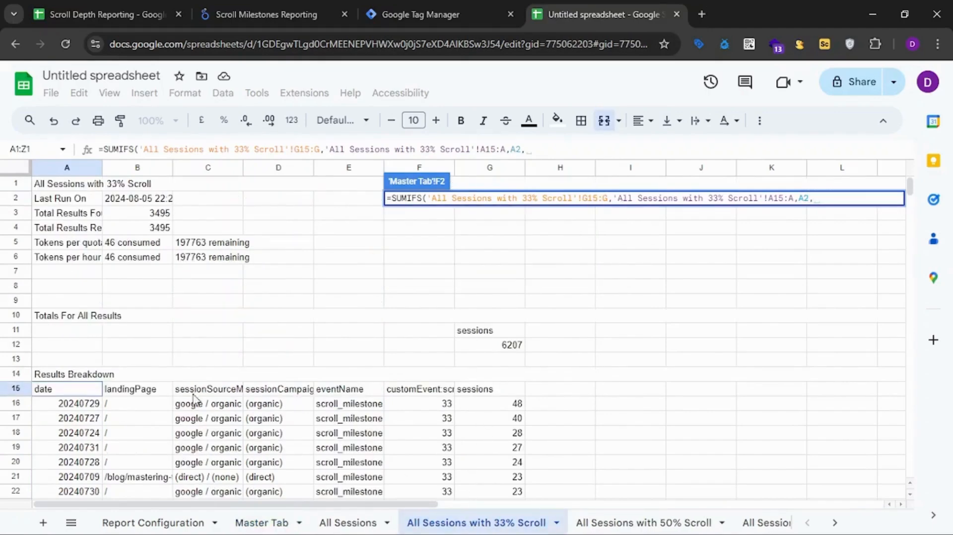
click(167, 408)
text(:)
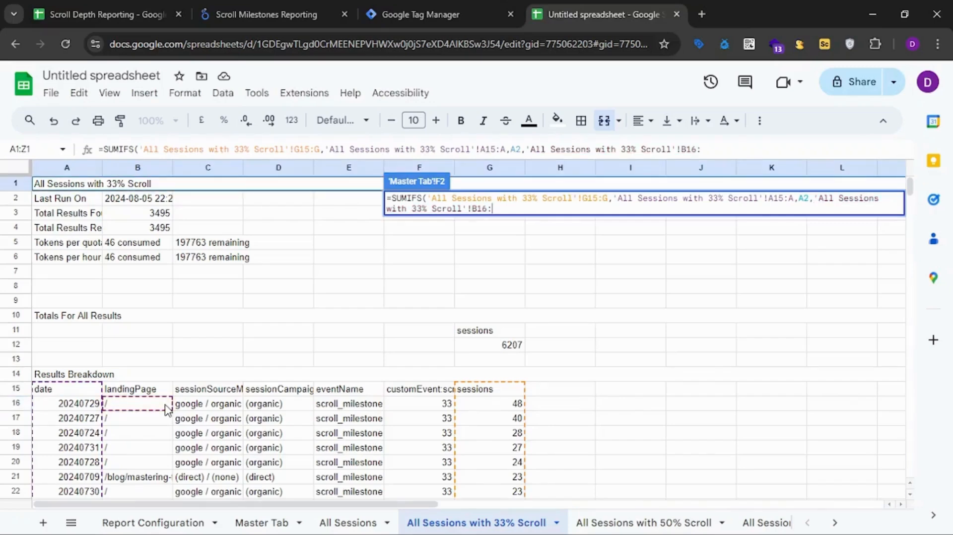
text(B)
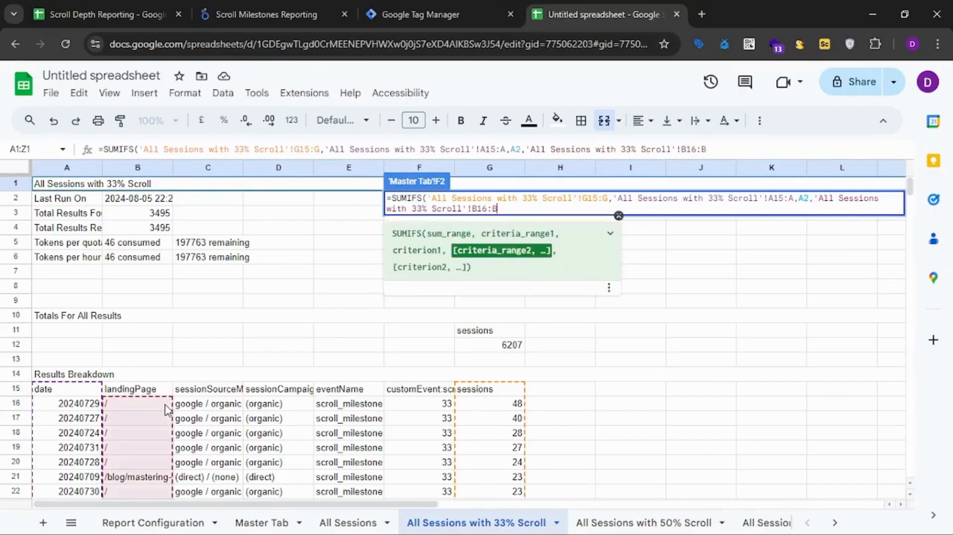
text(,)
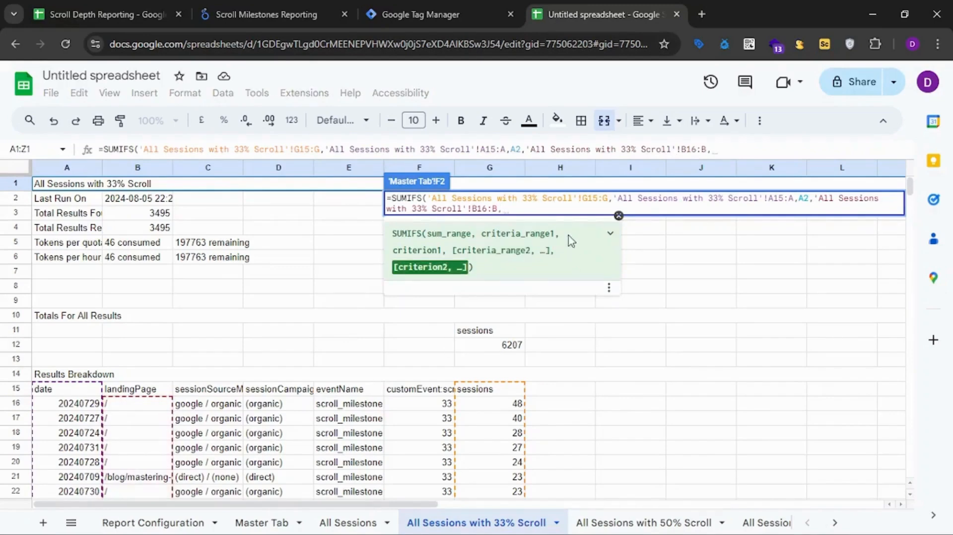
click(487, 208)
key(BackSpace)
text(5)
key(Right)
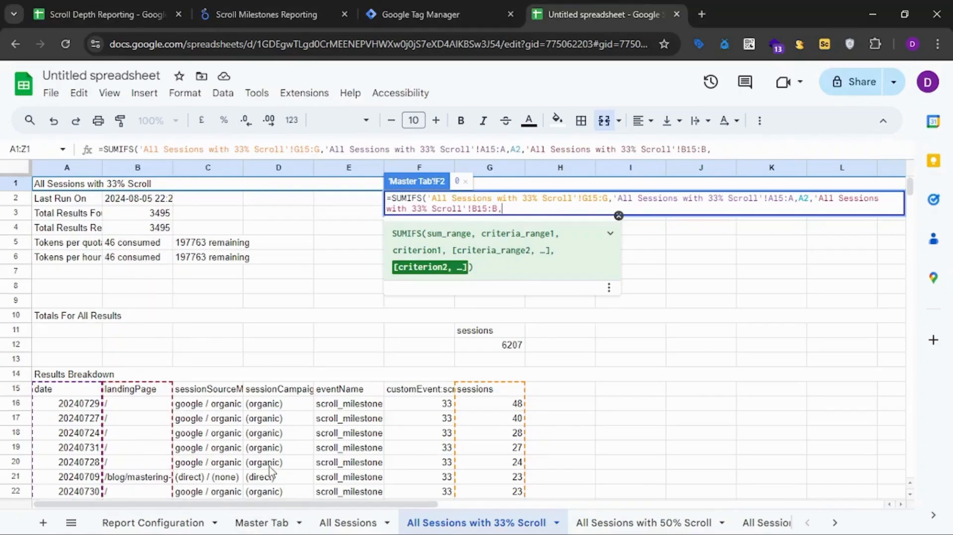
Set B2 of Master Tab as the second criterion in F2's SUMIFS formula.
click(262, 523)
click(139, 199)
click(437, 199)
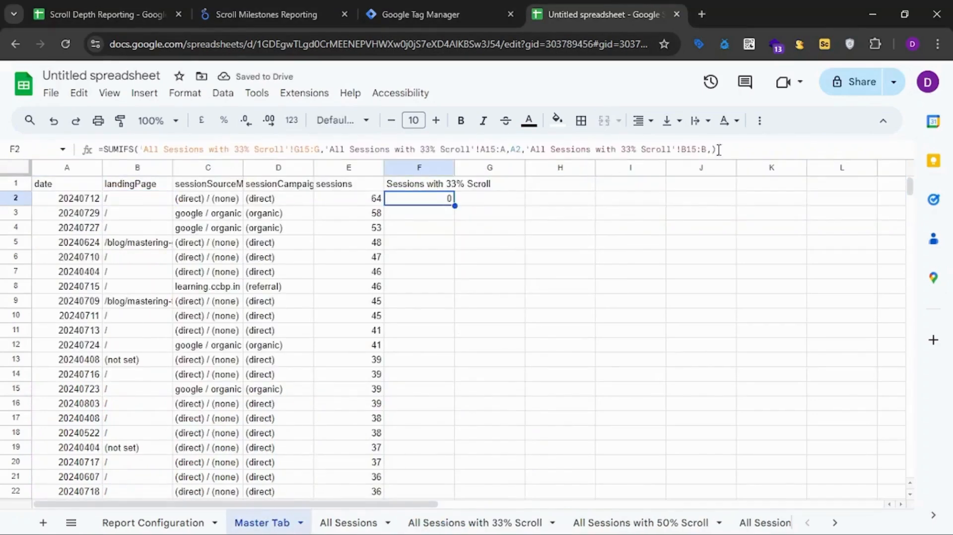
click(712, 149)
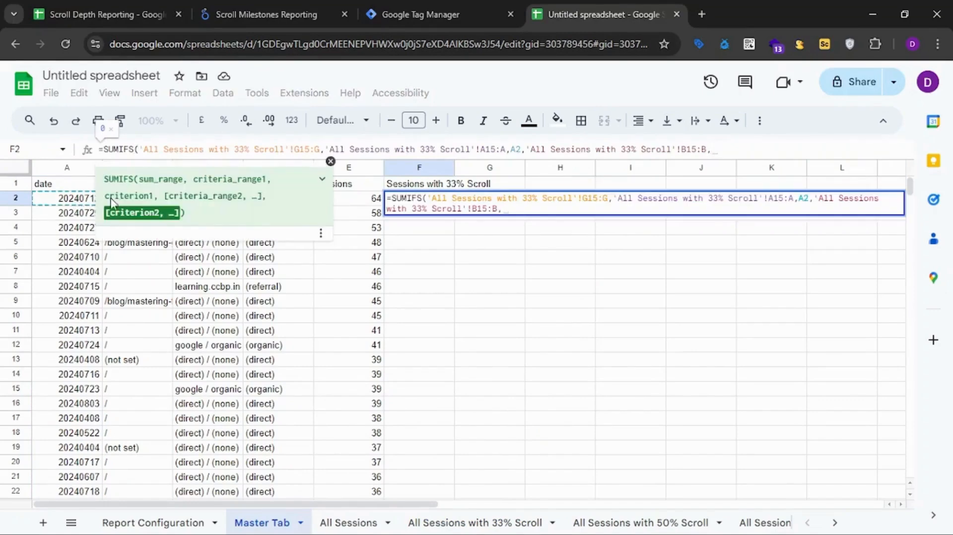
click(375, 201)
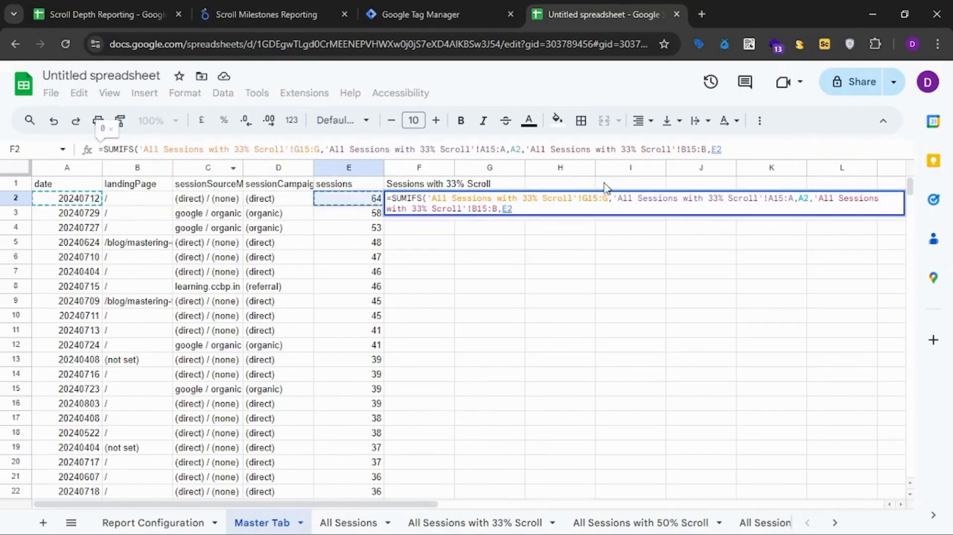
click(718, 149)
key(BackSpace)
text(B)
click(748, 149)
text(,)
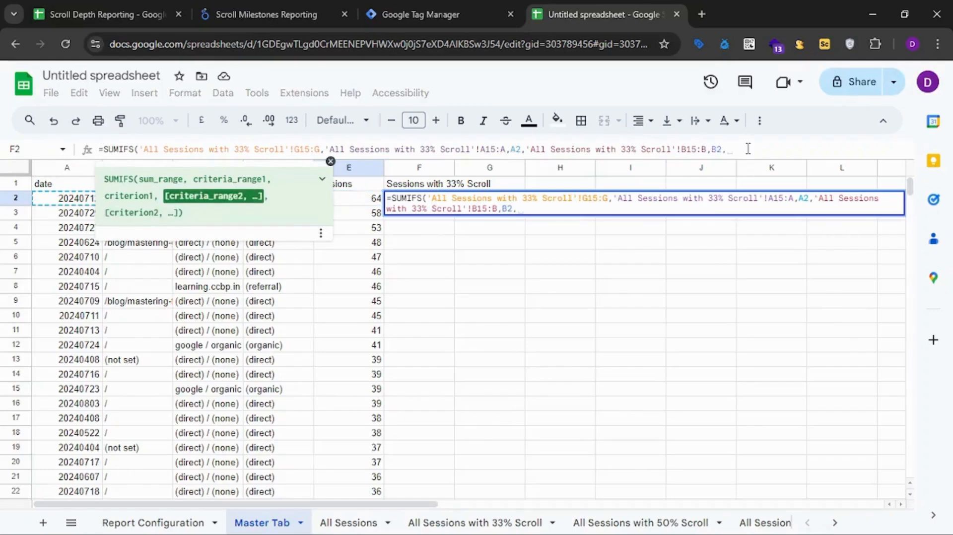
Add the source/medium condition to the SUMIFS formula, matching 'All Sessions with 33% Scroll'!C16:C against C2 of Master Tab.
click(480, 523)
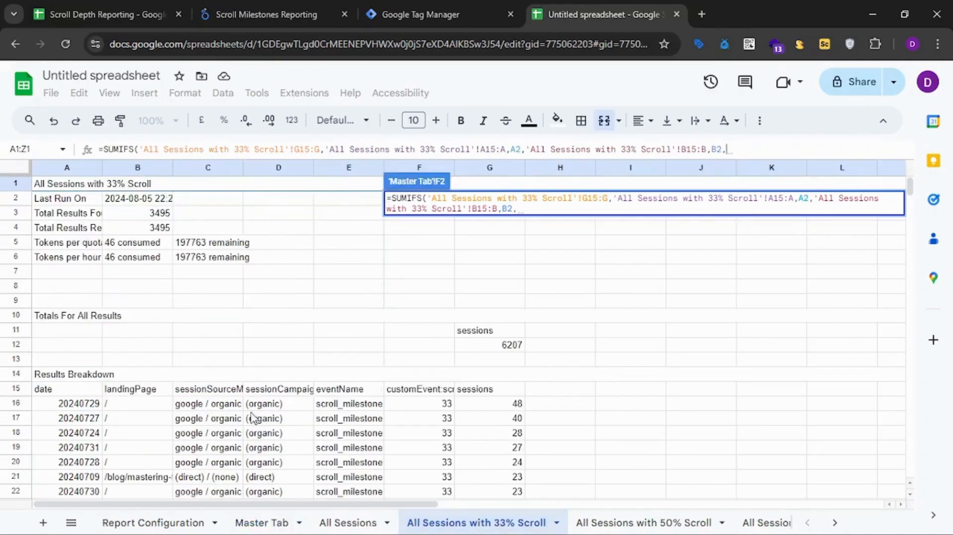
click(226, 409)
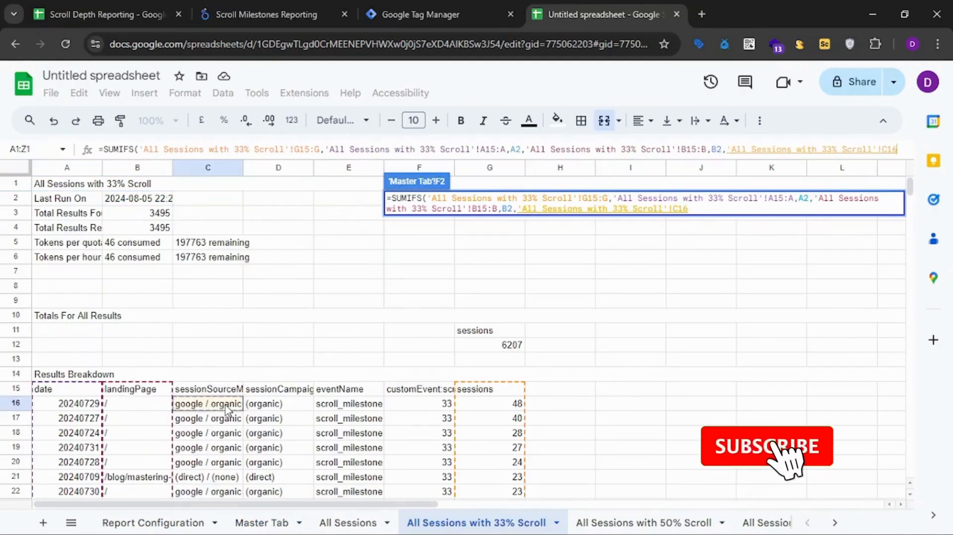
text(:C,)
click(262, 523)
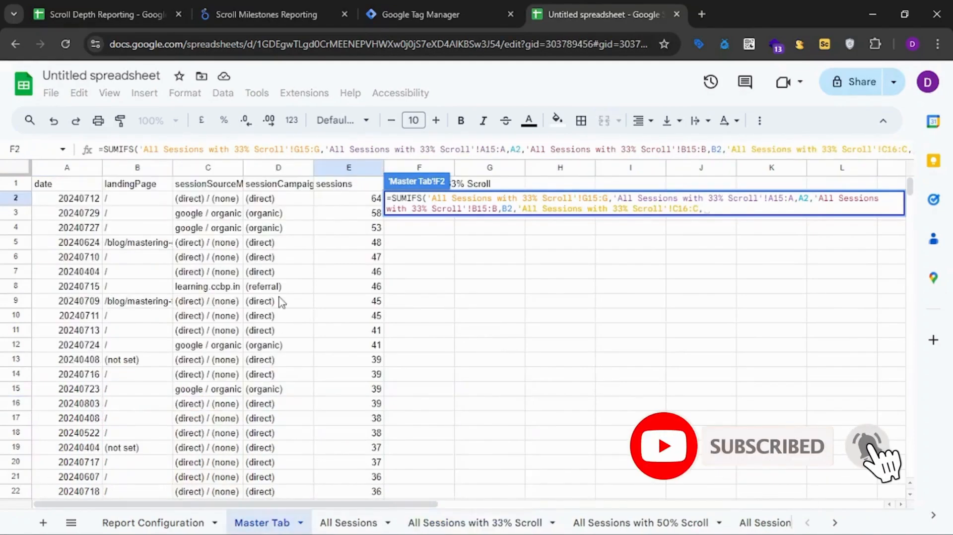
click(208, 199)
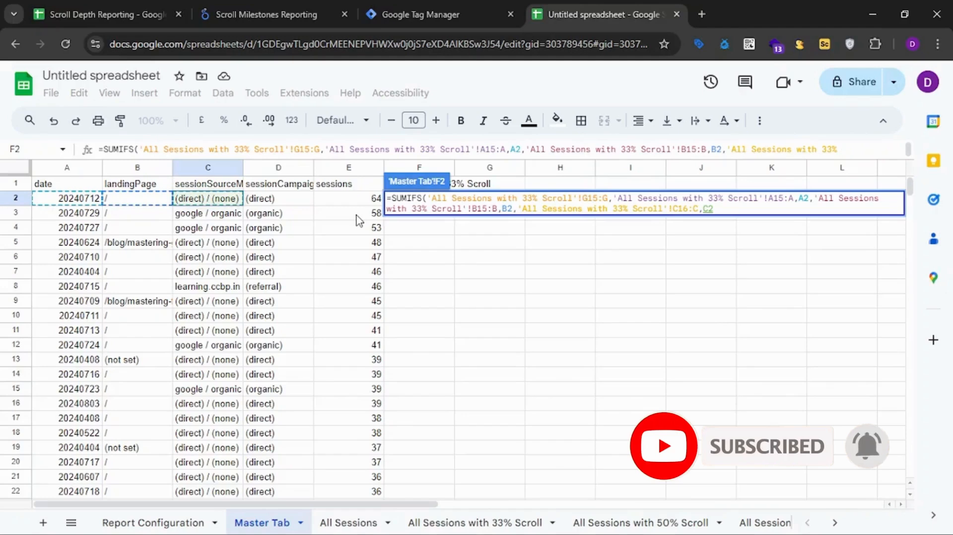
text(,)
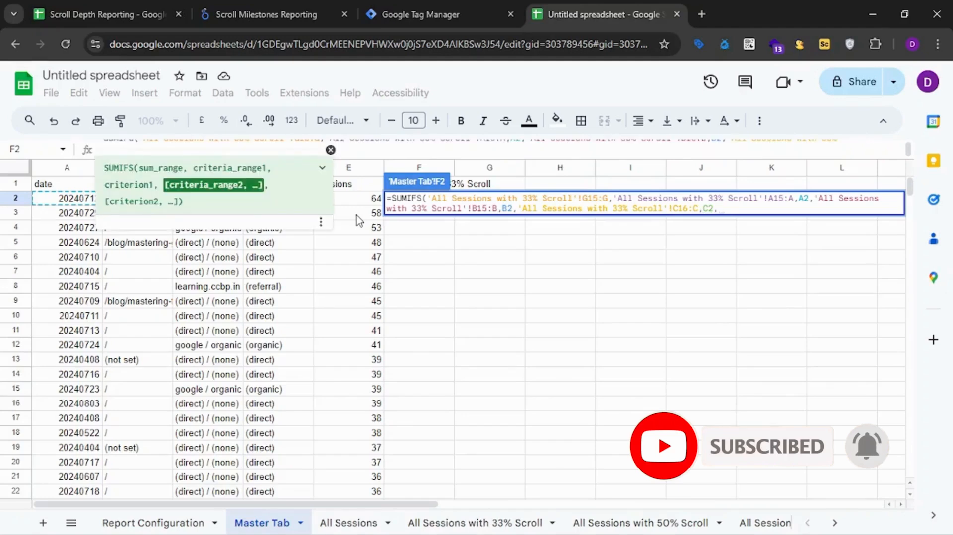
Complete F2's SUMIFS formula with the campaign condition, matching 'All Sessions with 33% Scroll'!D16:D against D2 of Master Tab.
click(439, 523)
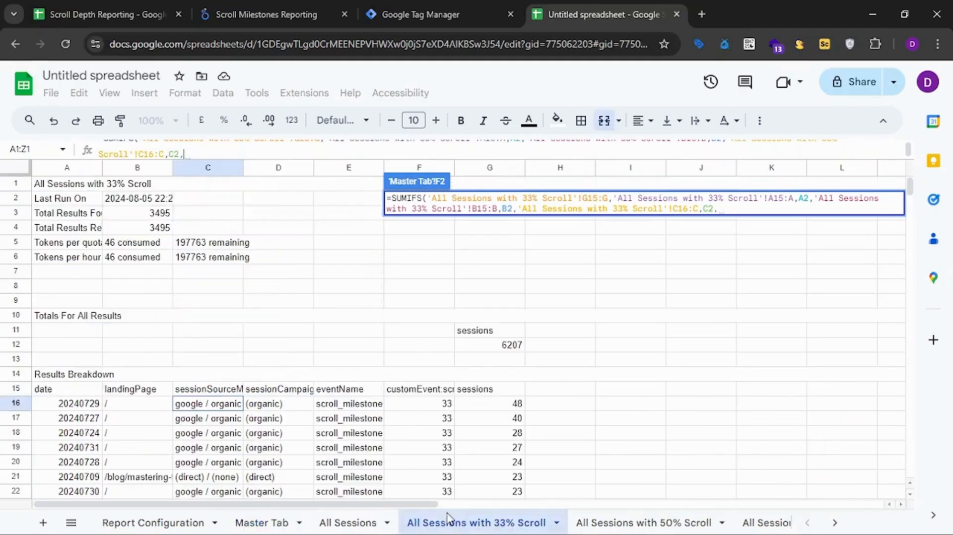
click(272, 407)
text(:D,)
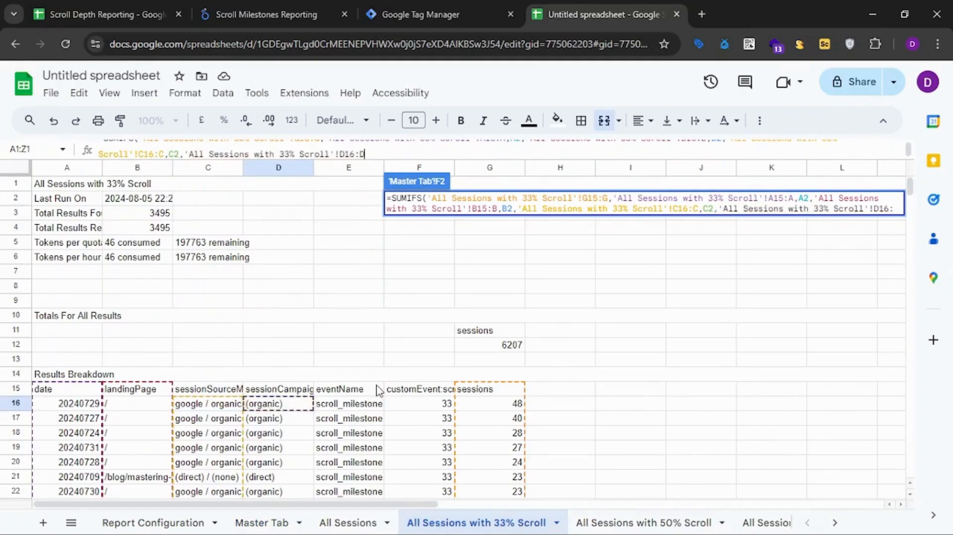
click(295, 524)
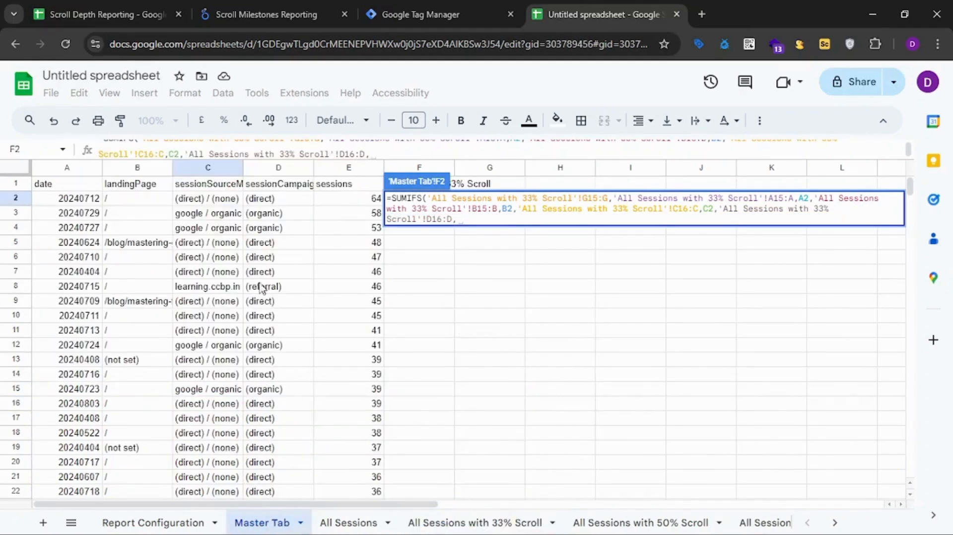
click(268, 198)
text())
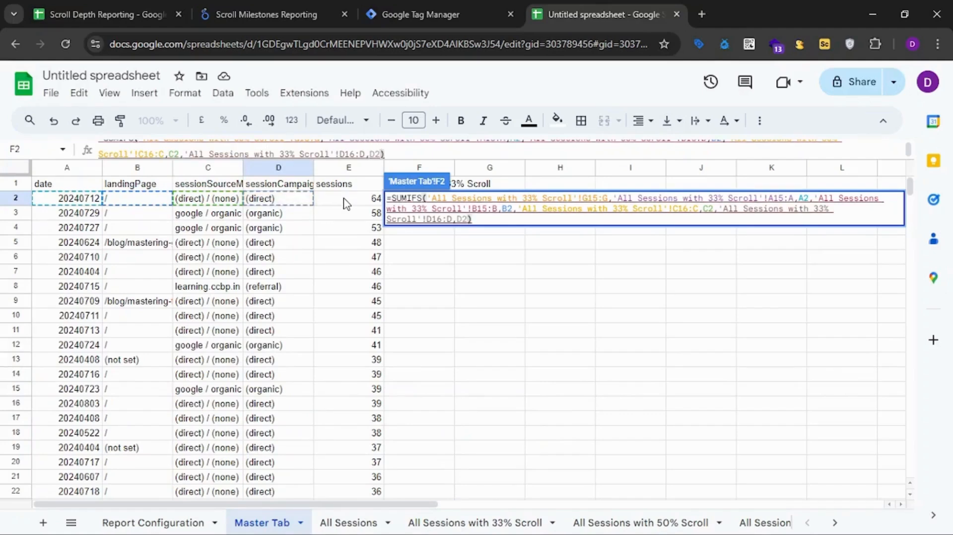
key(Return)
Enlarge the formula bar and break F2's SUMIFS formula into separate lines for the sum range and each range and criterion pair.
double_click(433, 201)
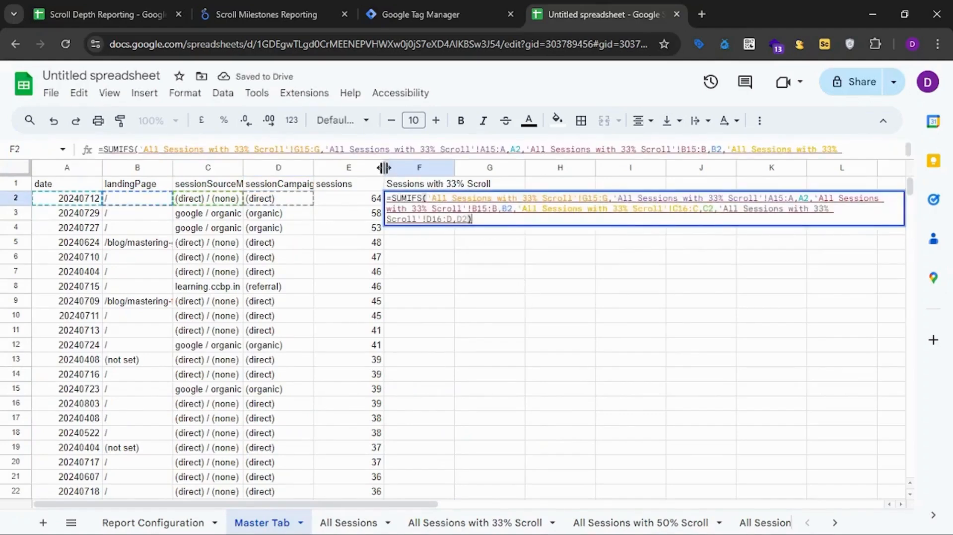
drag(385, 158, 377, 240)
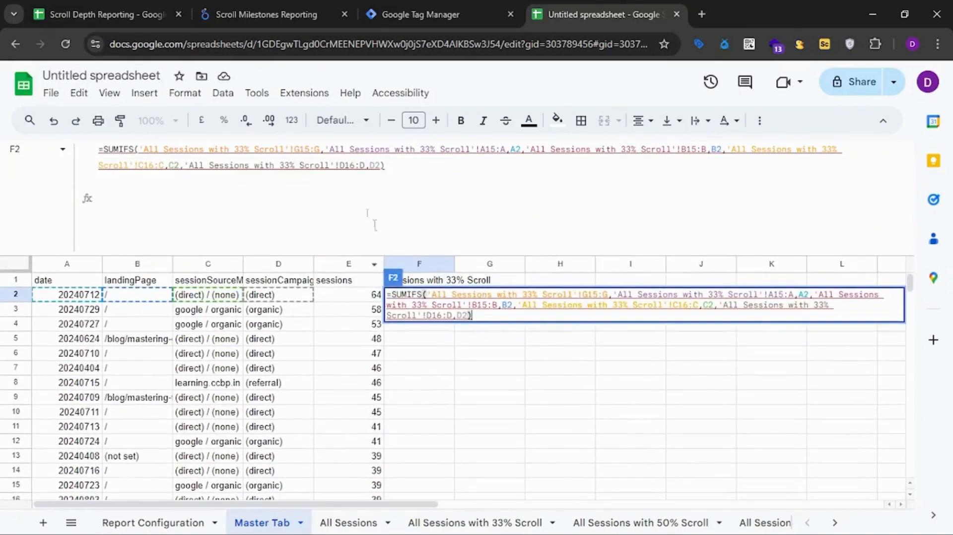
click(325, 149)
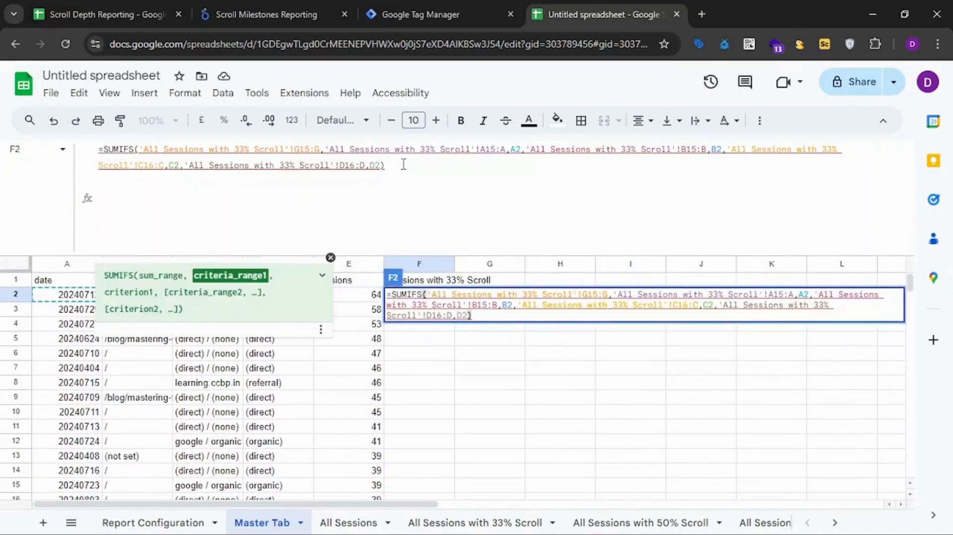
key(ctrl+Return)
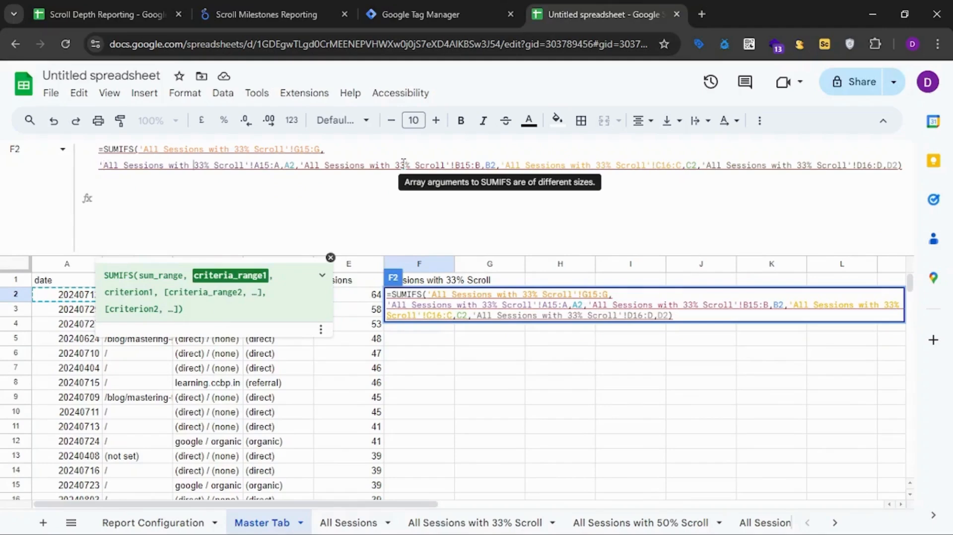
key(Right)
key(Right)
key(Right)
key(Right)
key(Right)
key(Right)
key(Right)
key(ctrl+Return)
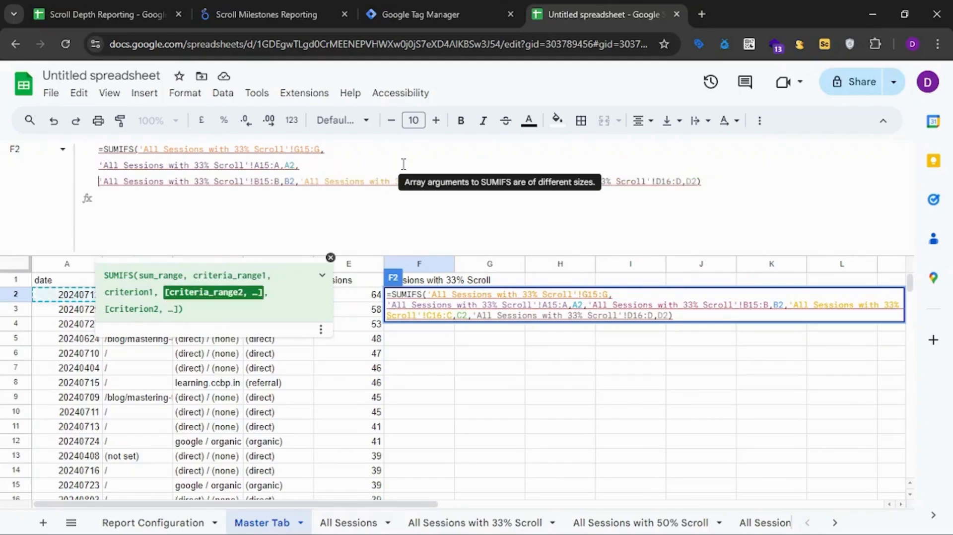
click(299, 181)
key(ctrl+Return)
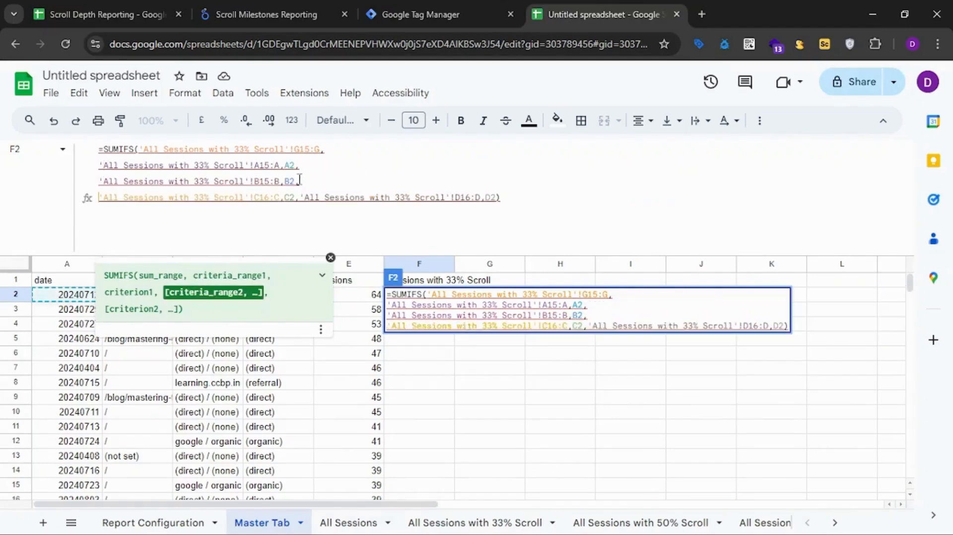
key(ctrl+Return)
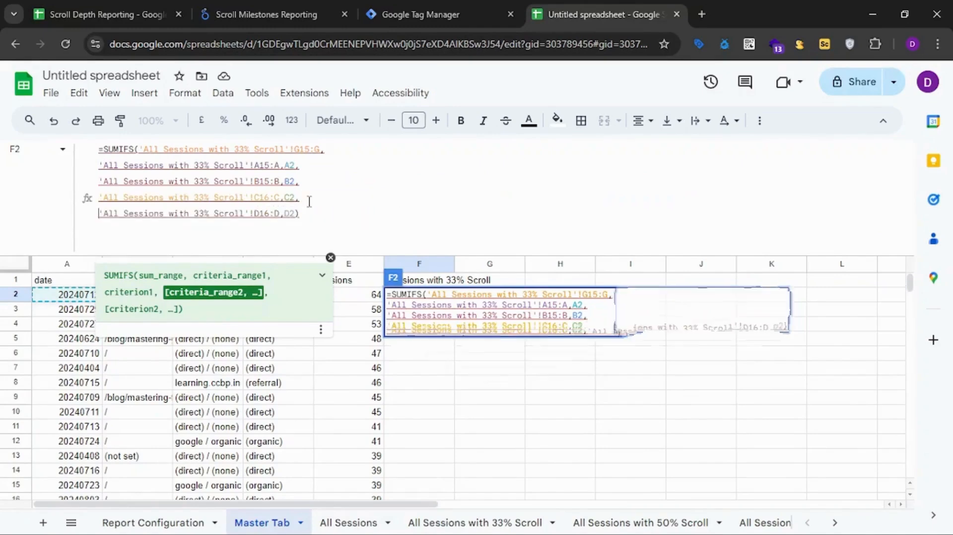
Review the sum range and each criteria range and criterion pair in F2's SUMIFS formula.
click(289, 150)
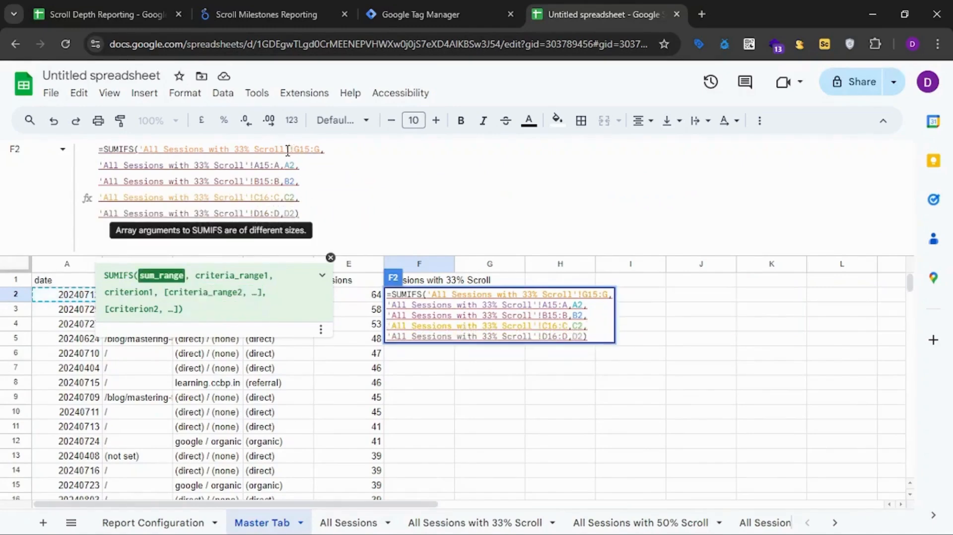
click(255, 165)
click(289, 165)
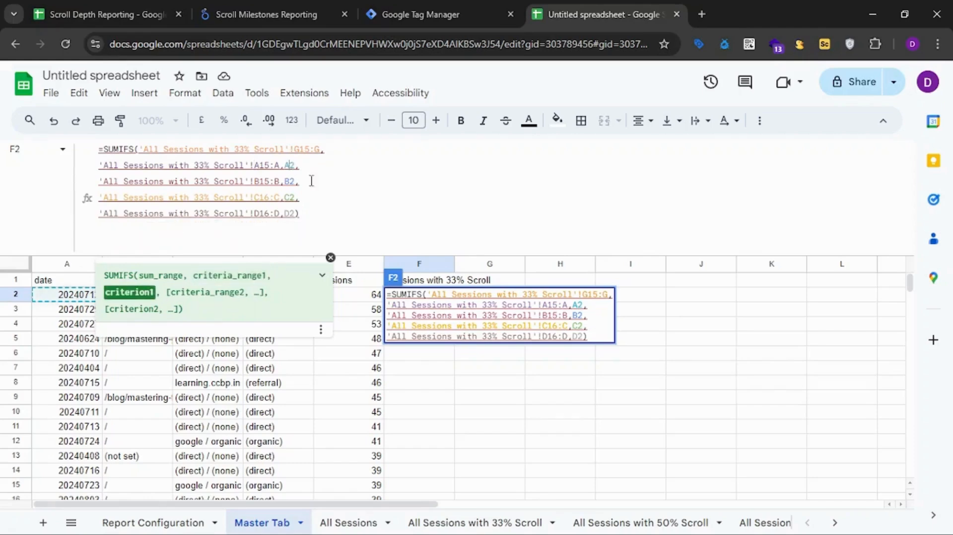
click(232, 181)
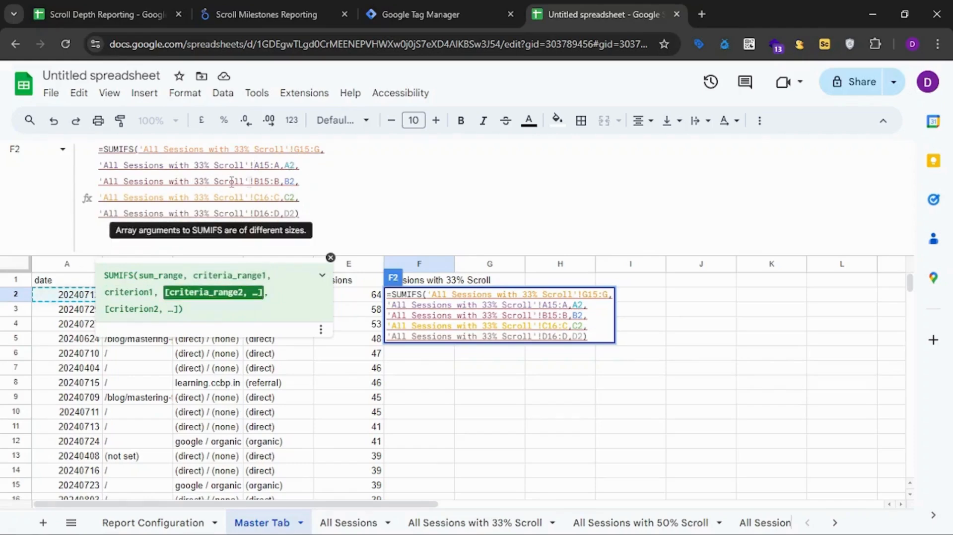
click(286, 181)
click(155, 195)
click(290, 182)
click(237, 198)
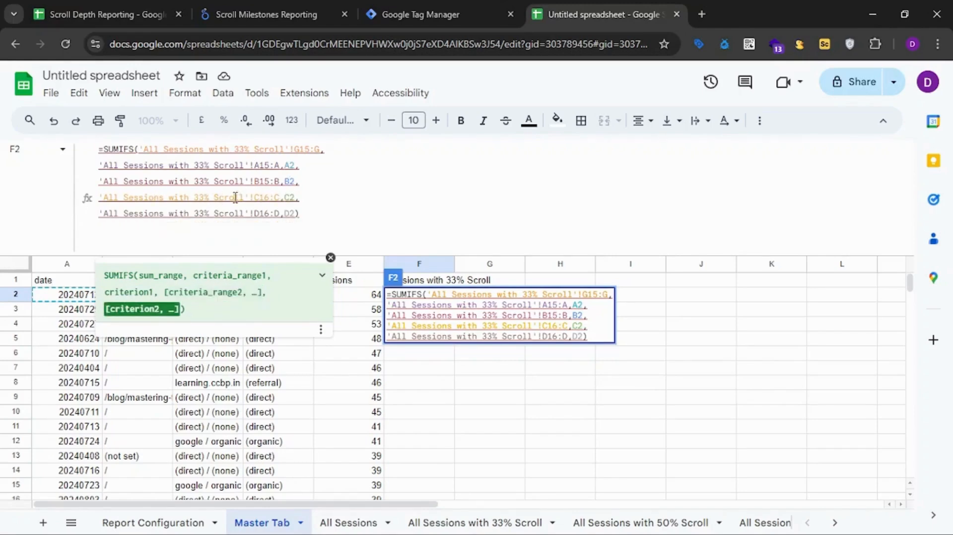
click(298, 198)
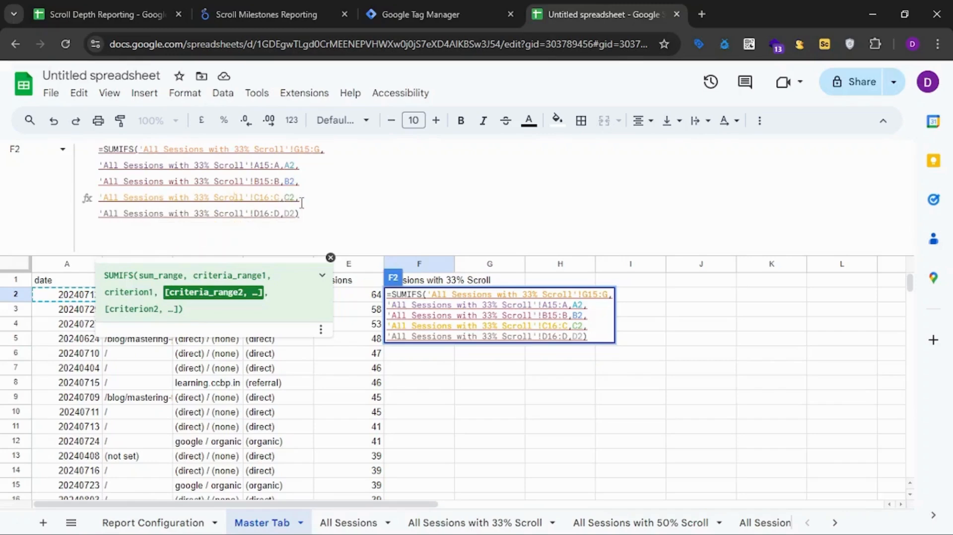
Correct the source/medium and campaign ranges in F2's SUMIFS formula to C15:C and D15:D, and apply it.
click(272, 194)
key(BackSpace)
text(5)
key(BackSpace)
text(5)
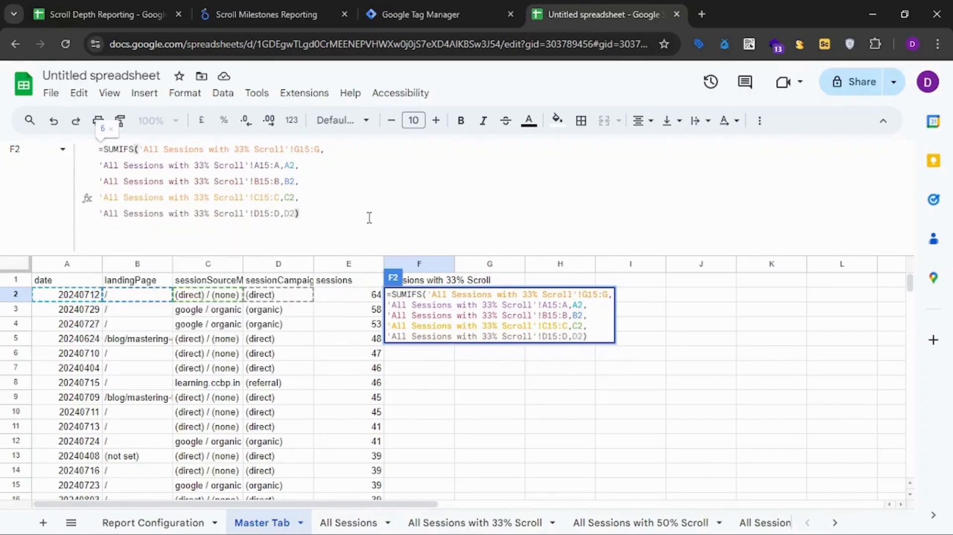
key(Return)
Check F2's formula against the date, landing page, source/medium and campaign in row 2, and bring up the 33% scroll report's results table.
click(444, 296)
double_click(445, 297)
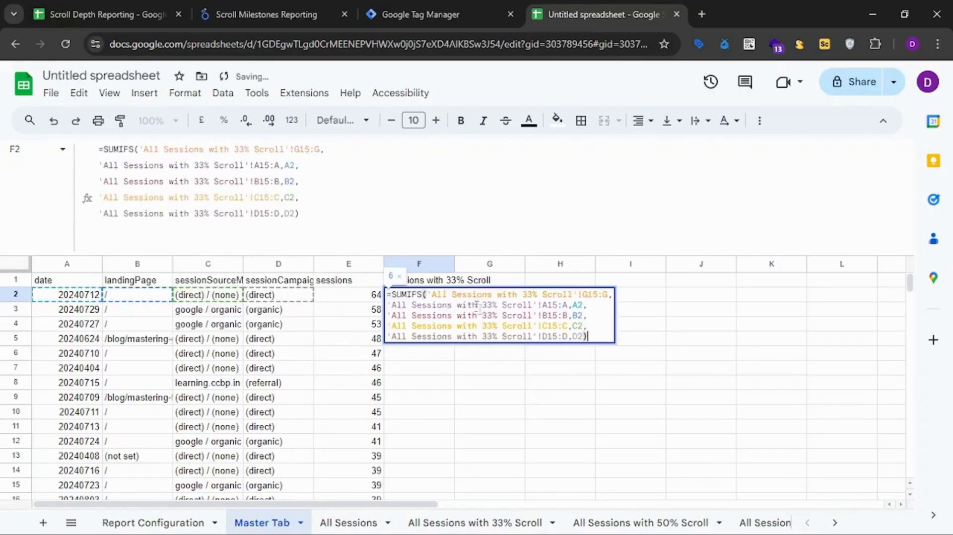
click(489, 400)
click(430, 298)
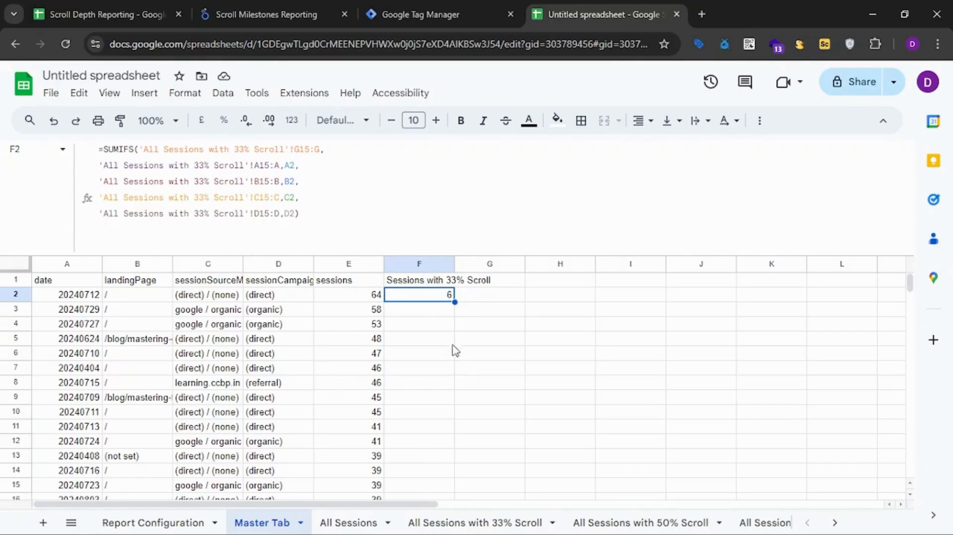
click(83, 300)
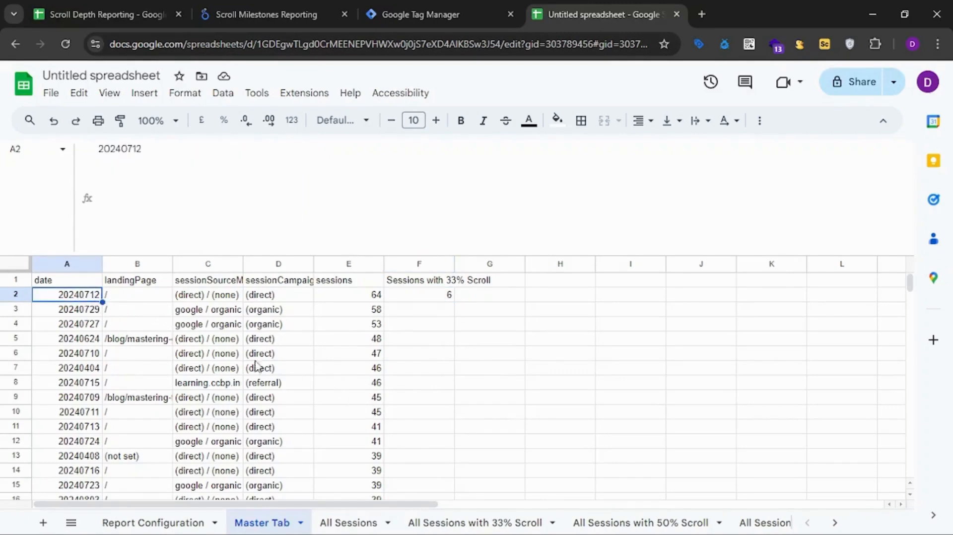
click(190, 299)
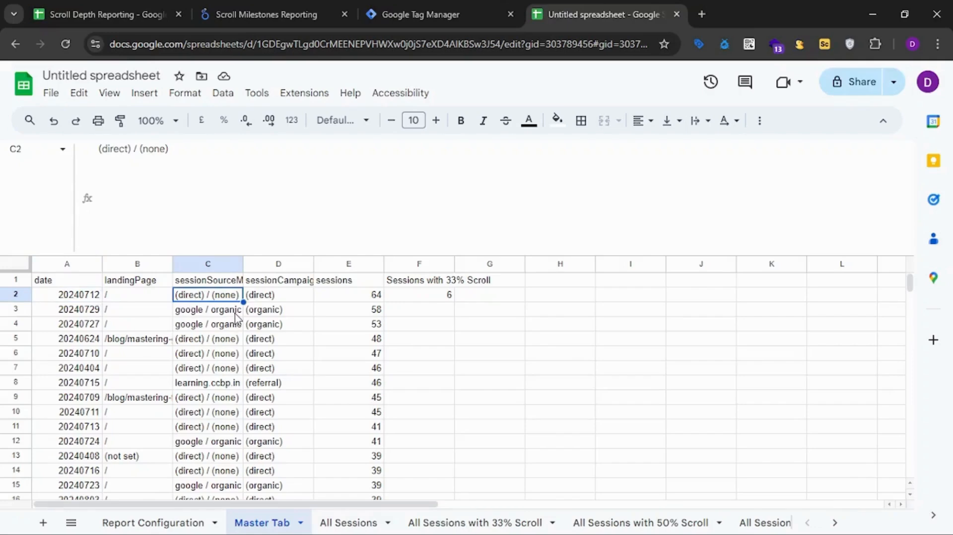
click(260, 297)
click(130, 298)
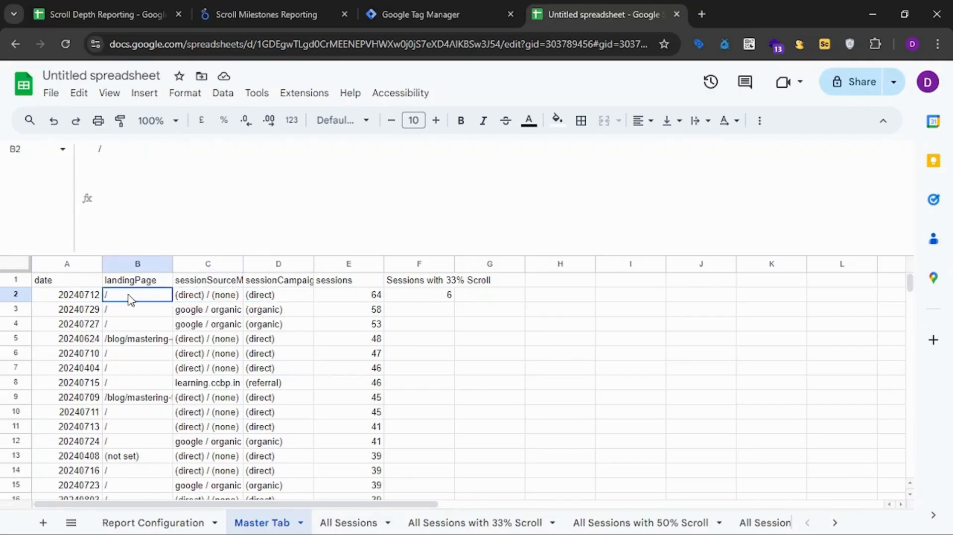
click(432, 521)
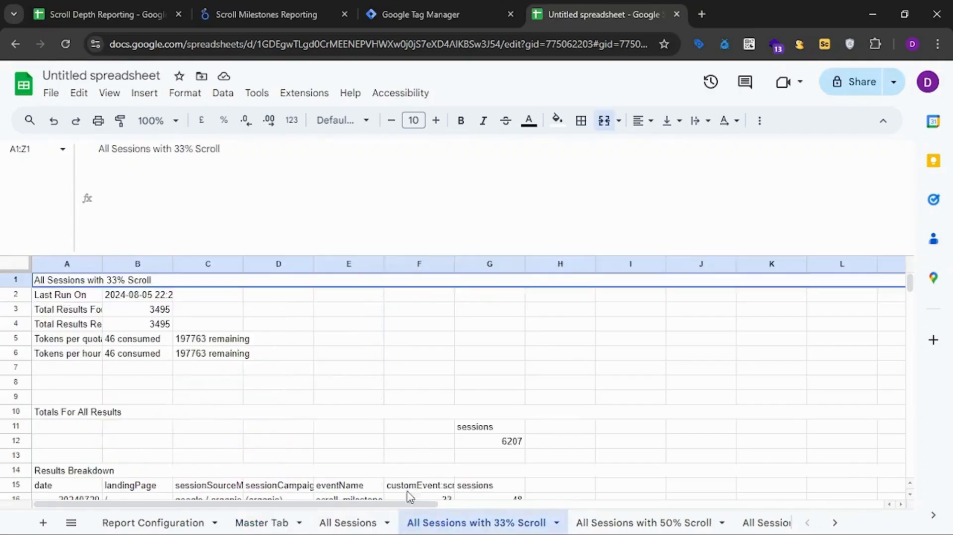
scroll(160, 438, down, 3)
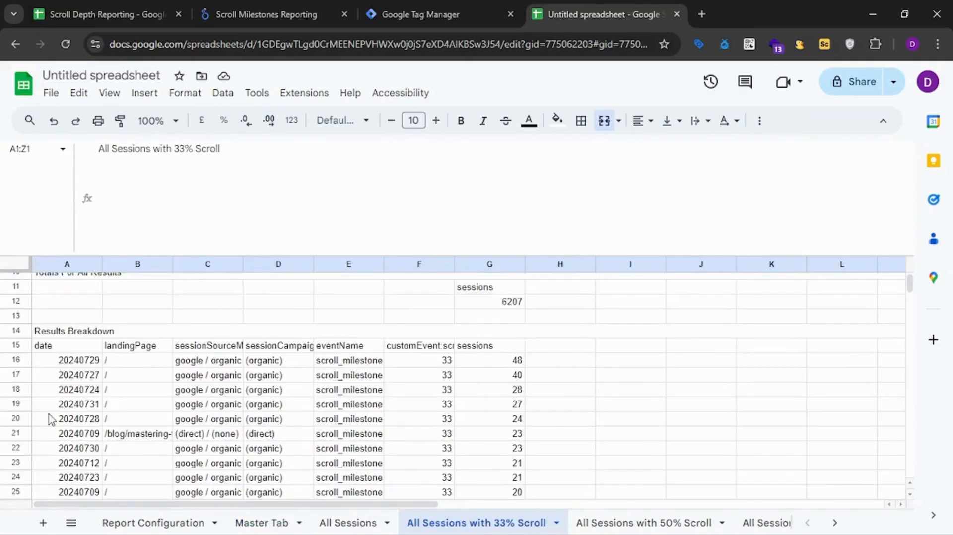
click(41, 346)
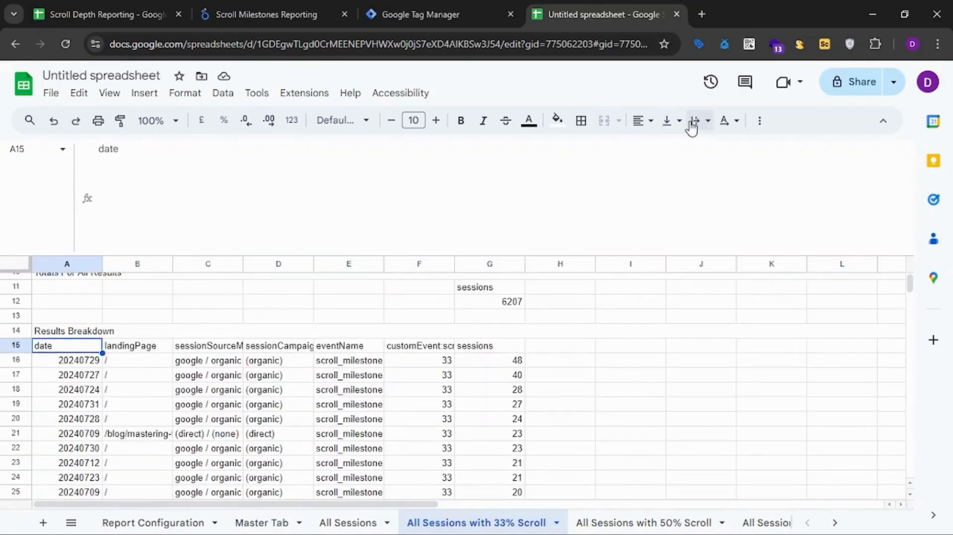
click(756, 121)
click(707, 149)
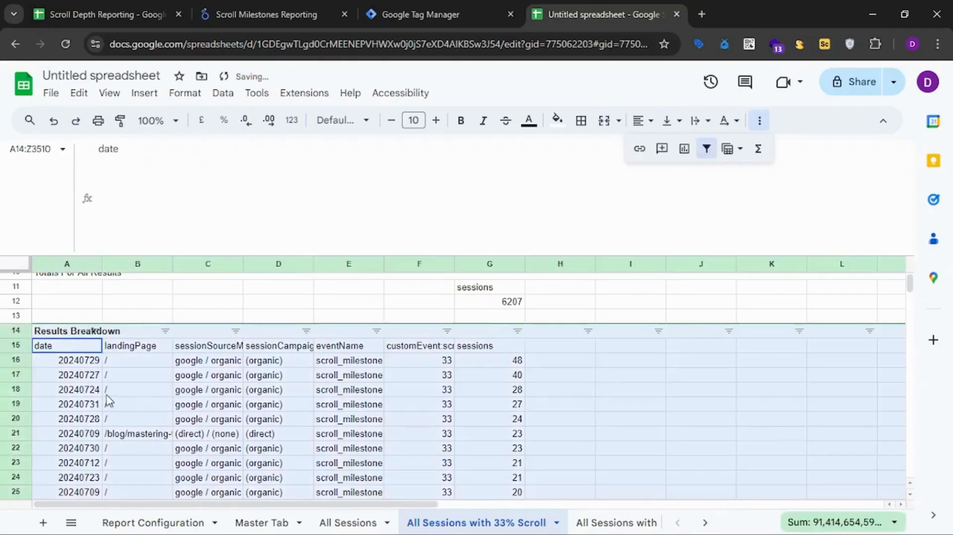
click(94, 391)
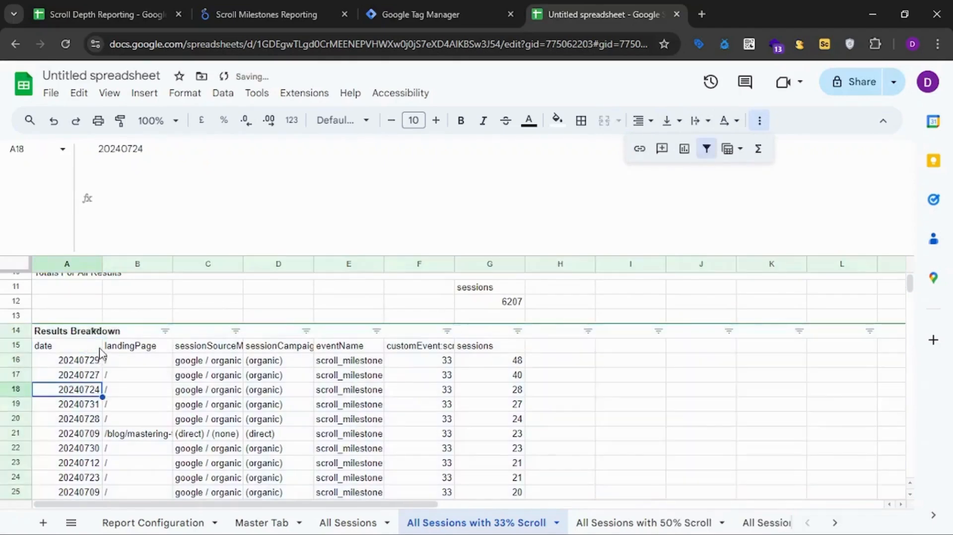
click(273, 523)
click(85, 298)
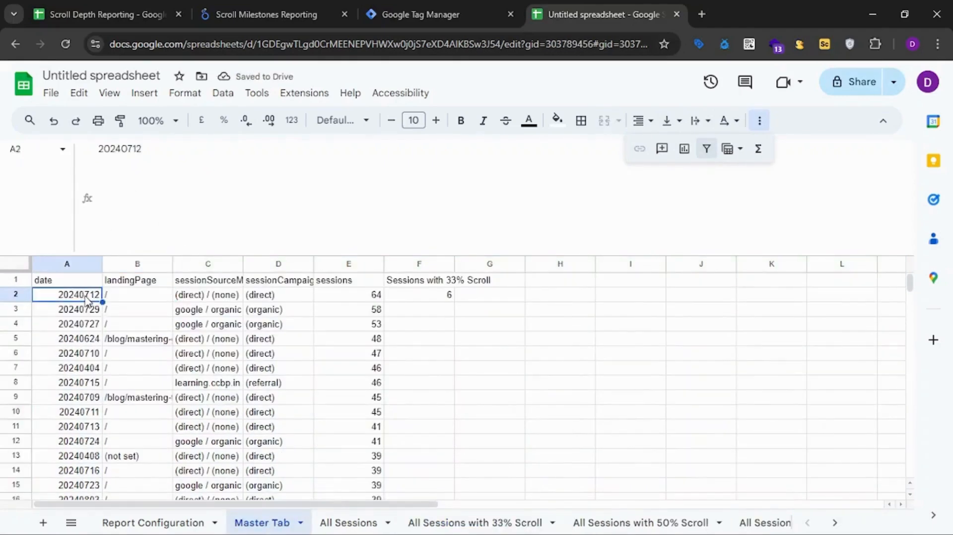
click(454, 519)
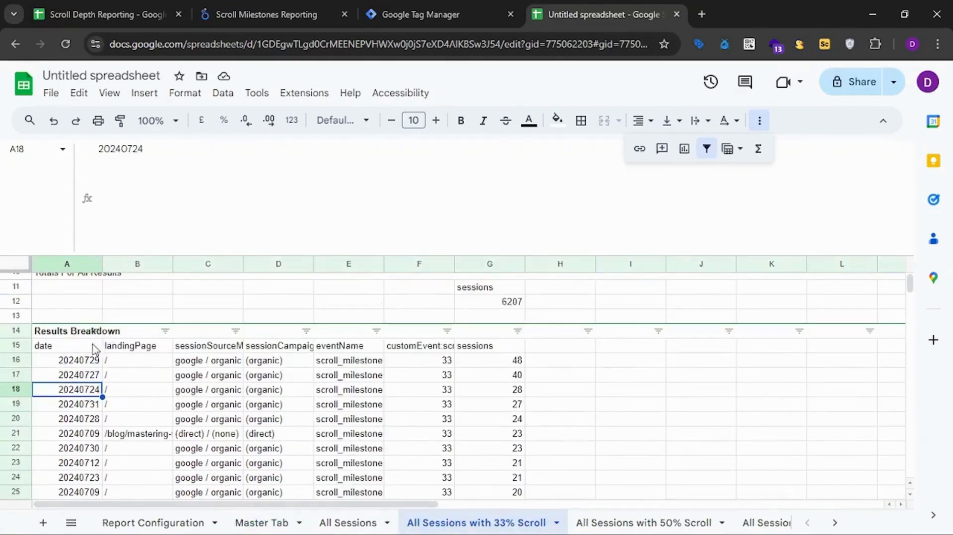
click(707, 148)
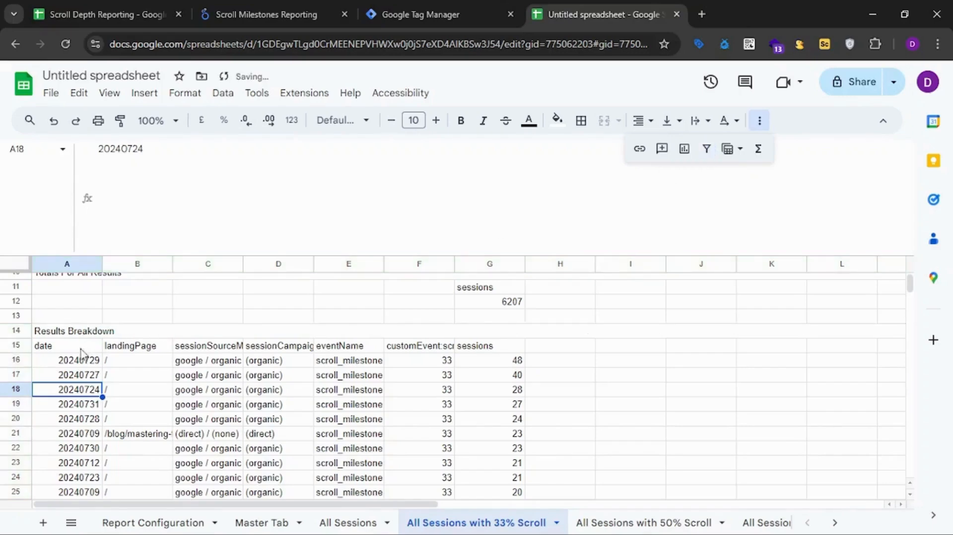
Create a filter on the results header row A15:G15 of the All Sessions with 33% Scroll sheet.
drag(50, 348, 492, 347)
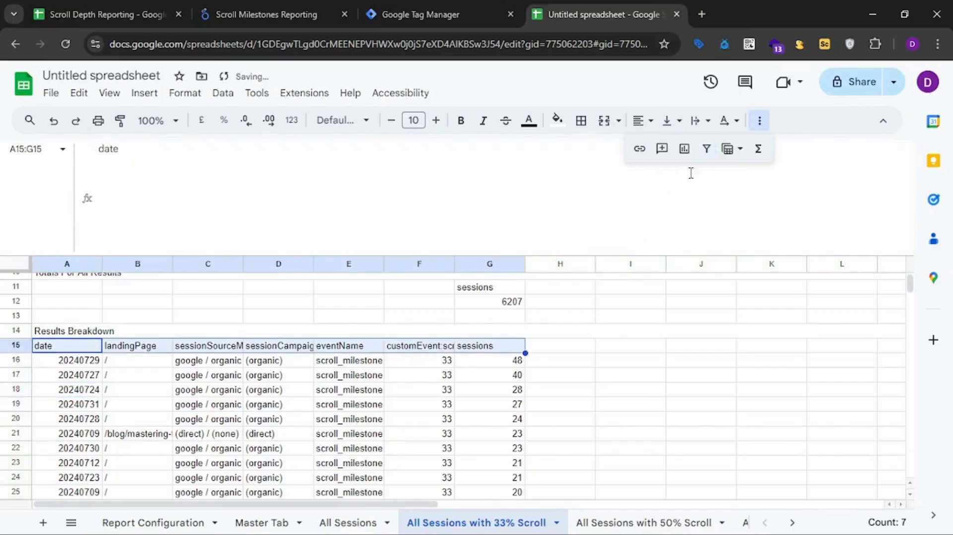
click(707, 149)
click(104, 365)
Filter the date column of the 33% scroll results to only the value 20240712.
click(94, 346)
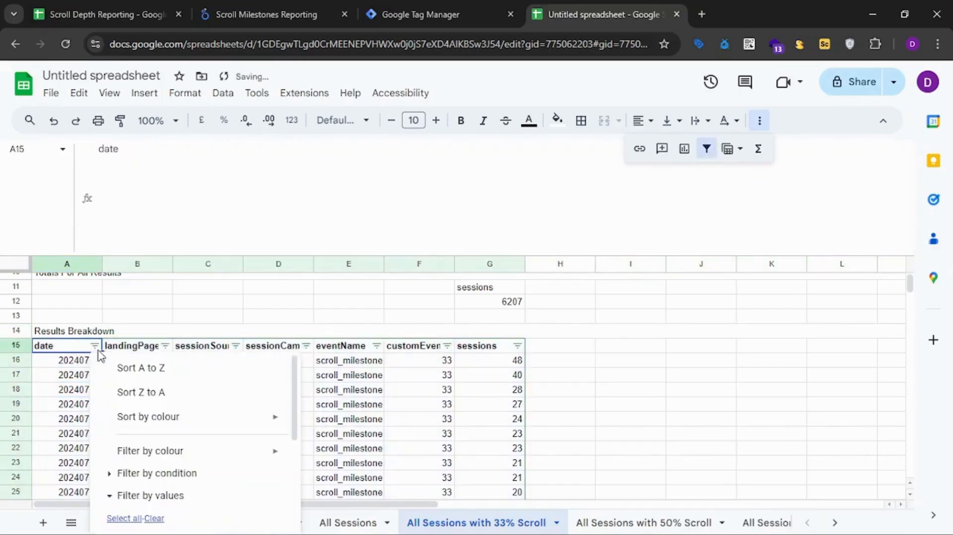
scroll(174, 429, down, 3)
scroll(156, 385, up, 2)
click(155, 408)
click(121, 439)
text(20240712)
click(124, 465)
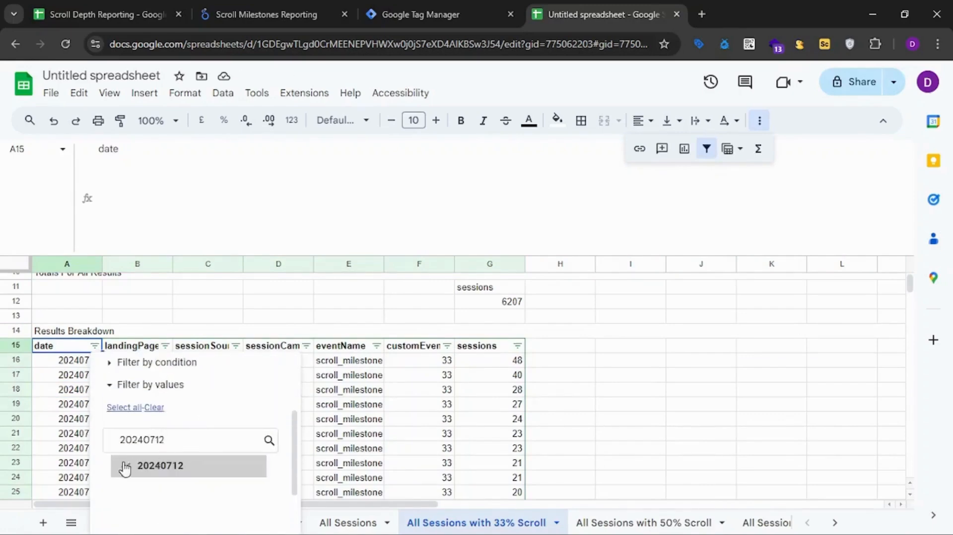
scroll(207, 425, down, 1)
click(251, 510)
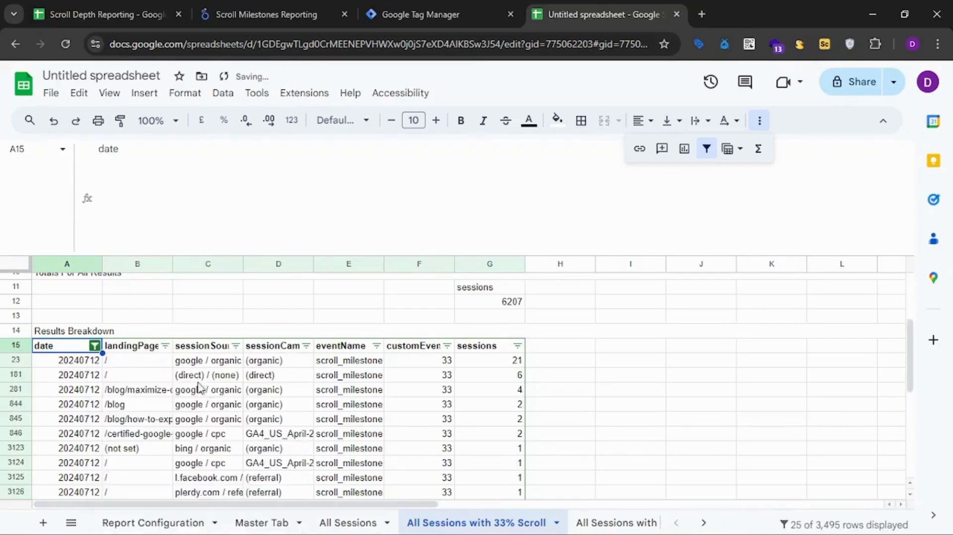
Filter the source/medium column of the 33% scroll results to only (direct) / (none).
click(236, 346)
scroll(152, 443, down, 3)
click(96, 380)
click(144, 439)
scroll(227, 402, down, 1)
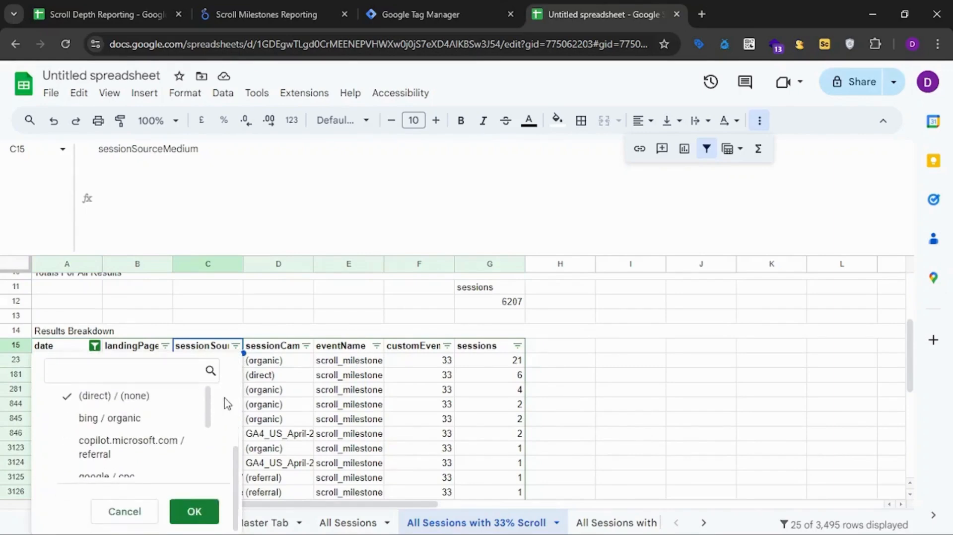
click(194, 515)
Check the filtered 20240712 row for landing page / field by field, and compare its sessions with F2 on the Master Tab.
click(95, 388)
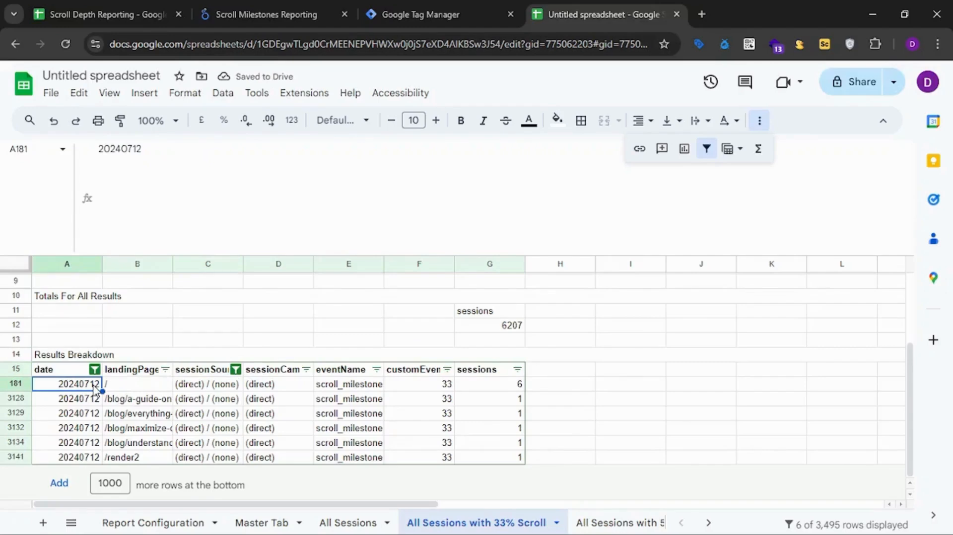
key(Right)
key(Left)
click(133, 385)
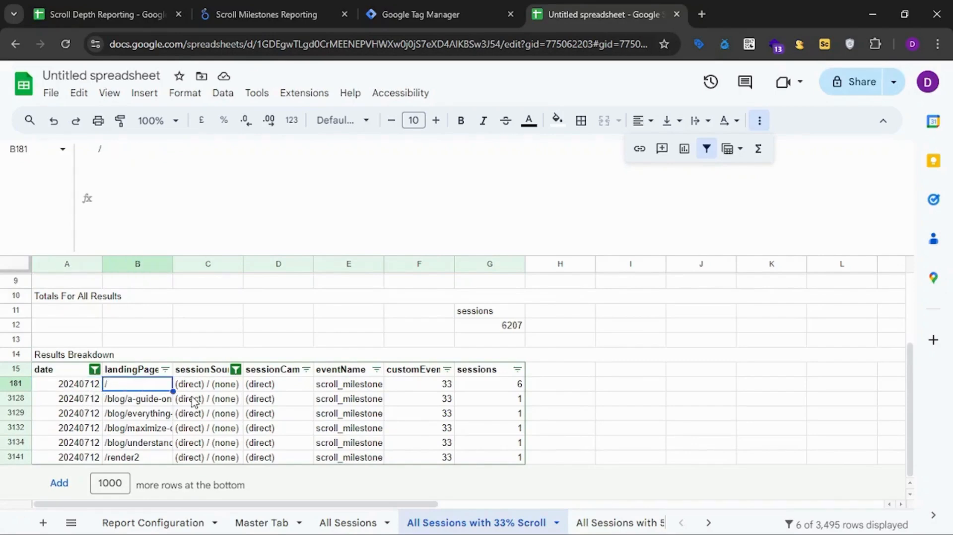
key(Right)
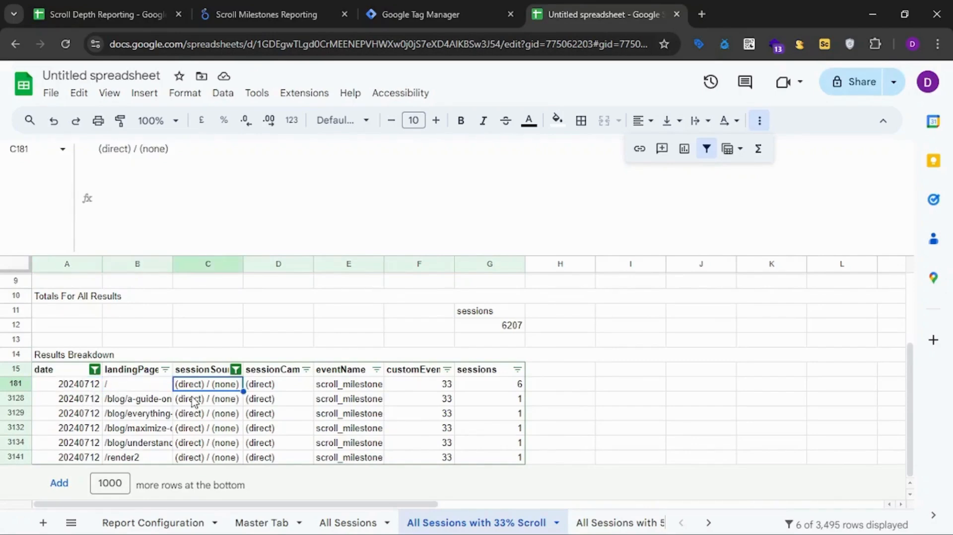
key(Right)
key(Right)
key(Right)
key(Right)
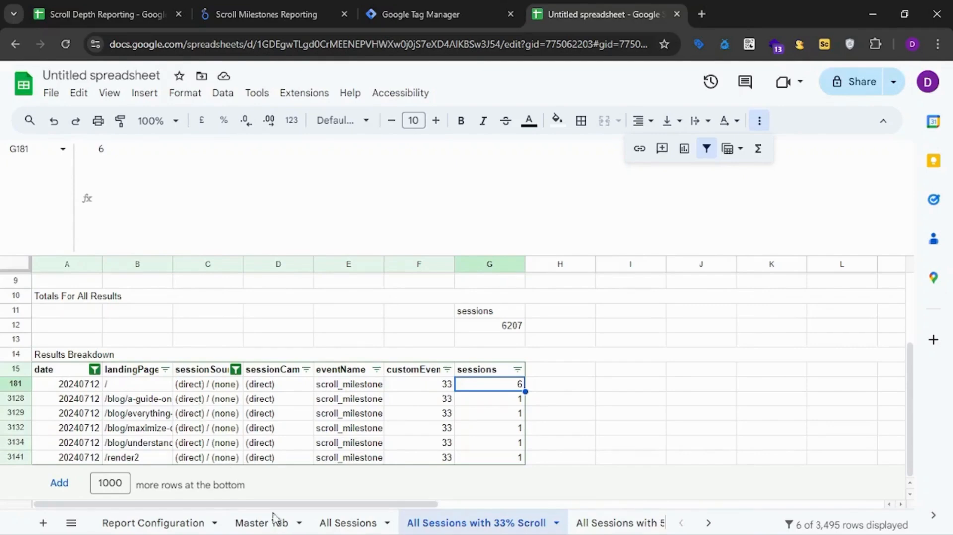
click(256, 523)
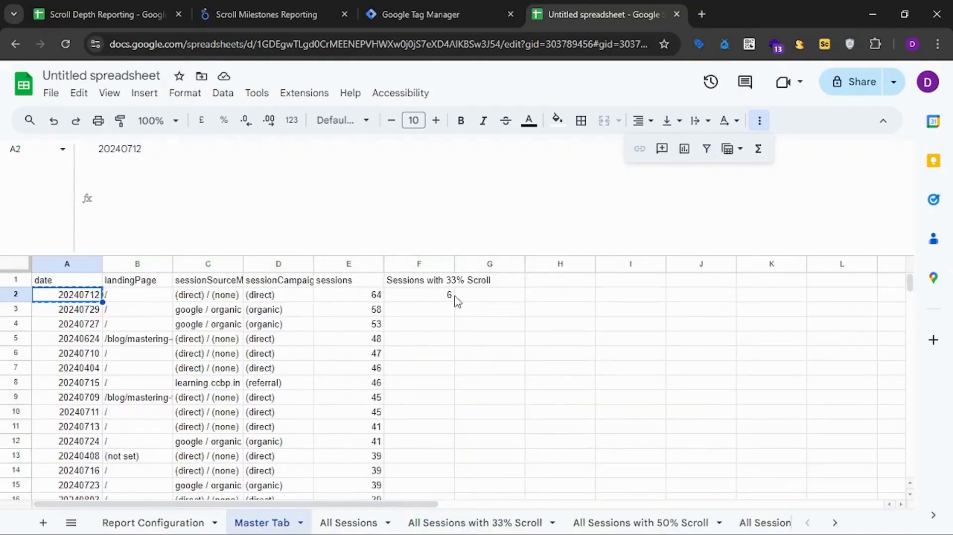
click(432, 296)
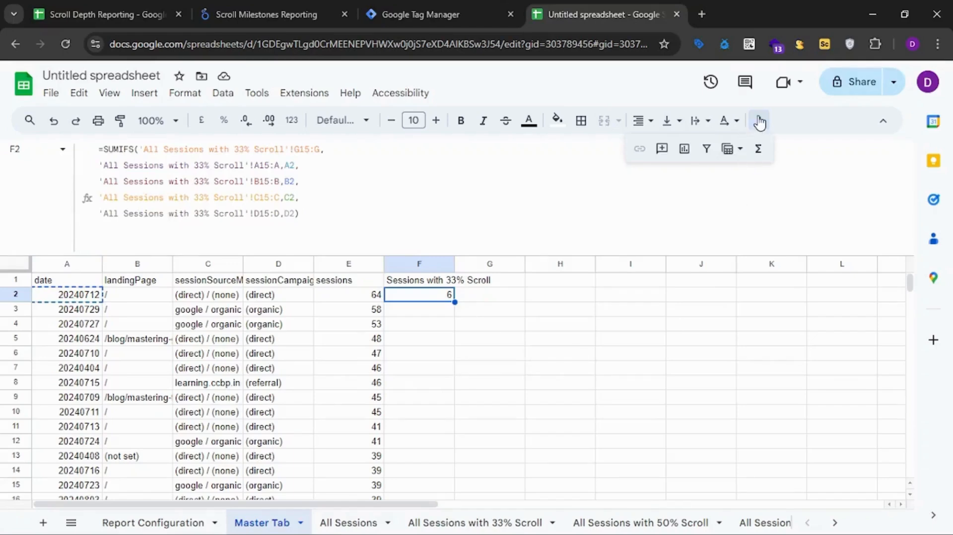
Collapse the formula bar, copy the F1 header into G1 and change it to Sessions with 50% Scroll.
click(760, 122)
drag(401, 255, 389, 159)
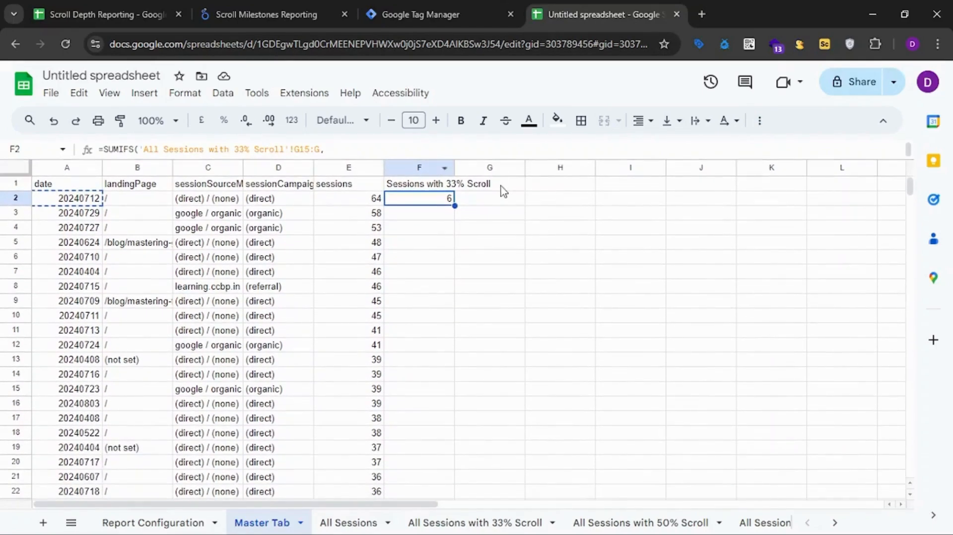
click(503, 187)
click(417, 184)
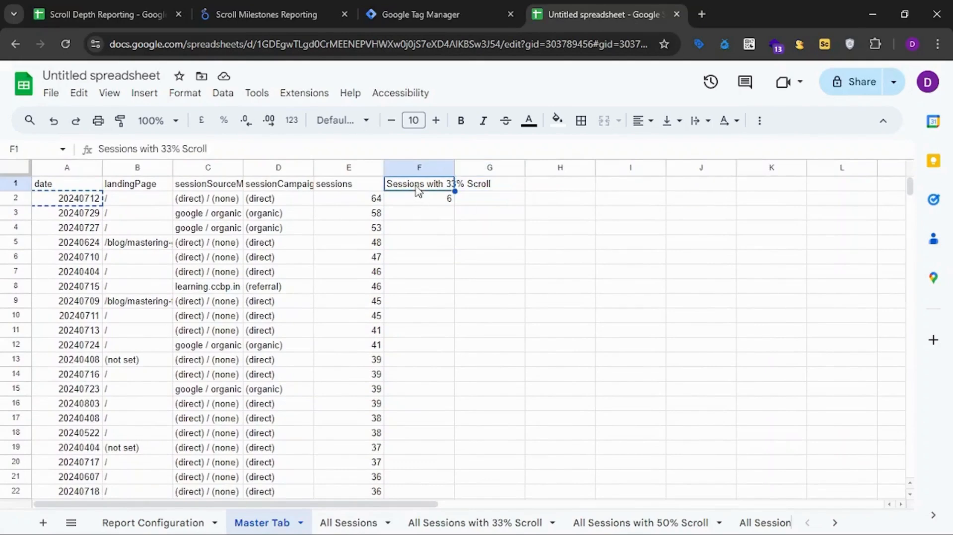
click(516, 183)
text(Sessions with 33% Scroll)
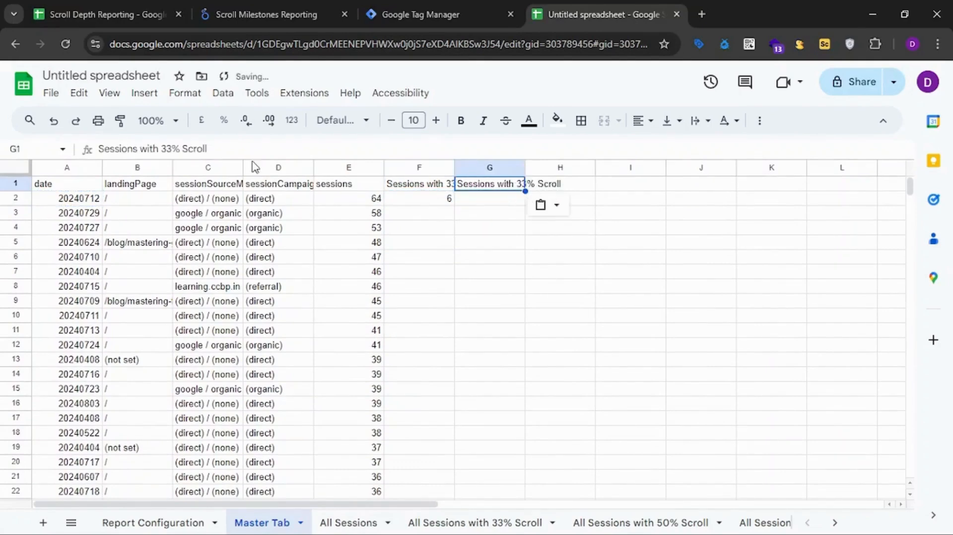
double_click(174, 150)
key(BackSpace)
text(50)
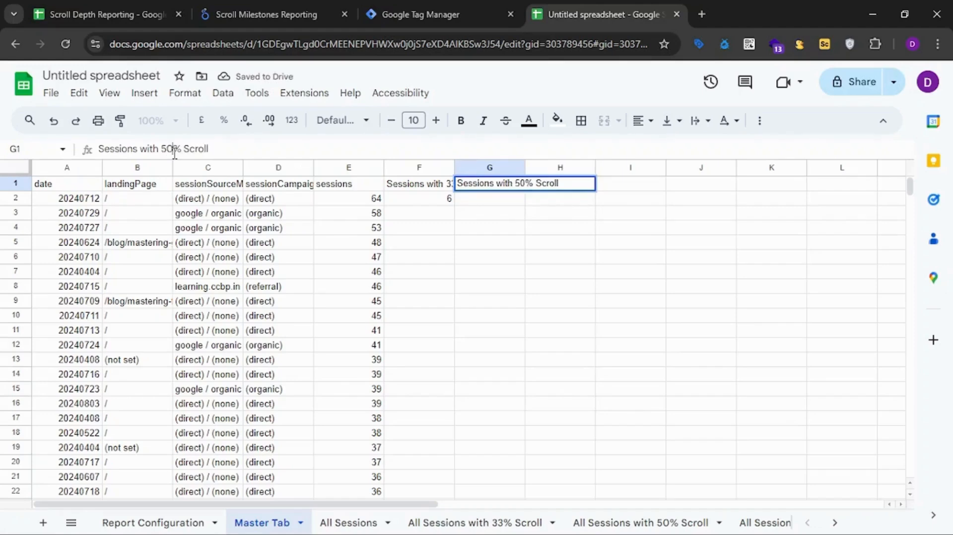
key(Return)
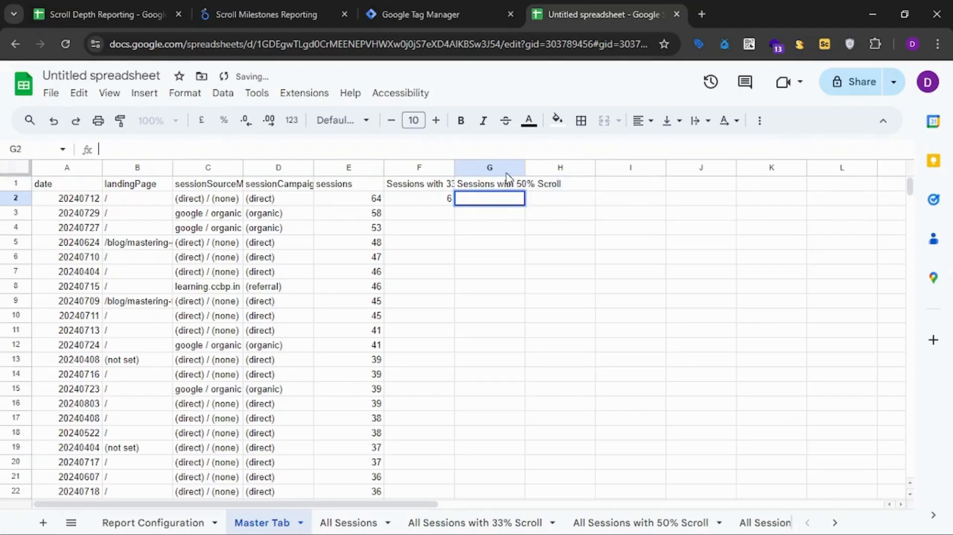
Paste the copied header into H1 and change it to Sessions with 75% Scroll.
key(Up)
key(Return)
click(550, 205)
click(559, 187)
text(Sessions with 33% Scroll)
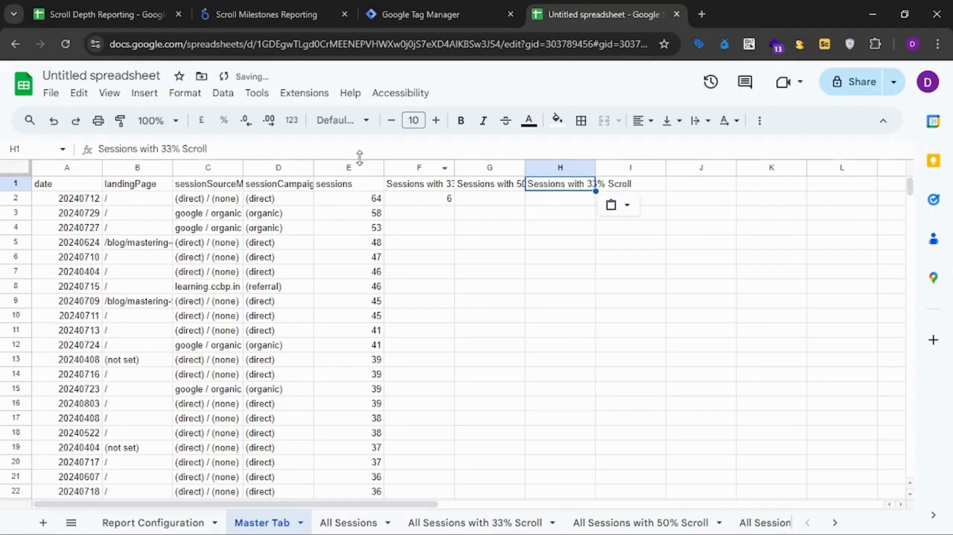
double_click(176, 150)
key(BackSpace)
text(75)
key(Return)
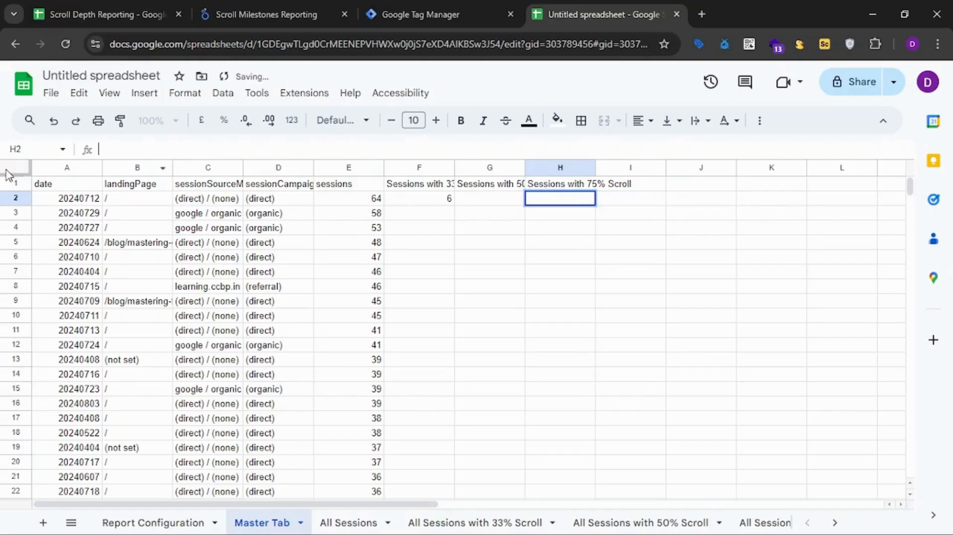
Wrap the text in all cells of the Master Tab.
key(ctrl+a)
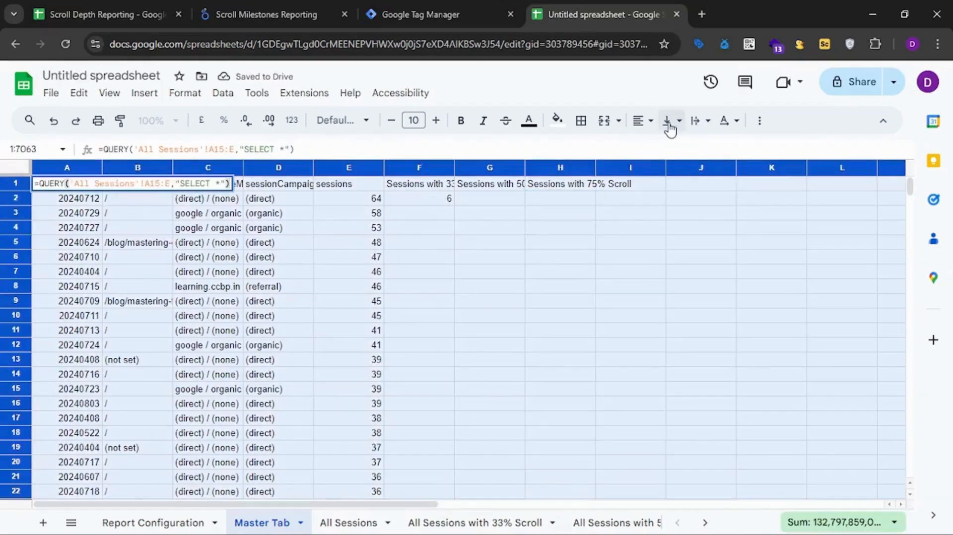
click(698, 122)
click(717, 151)
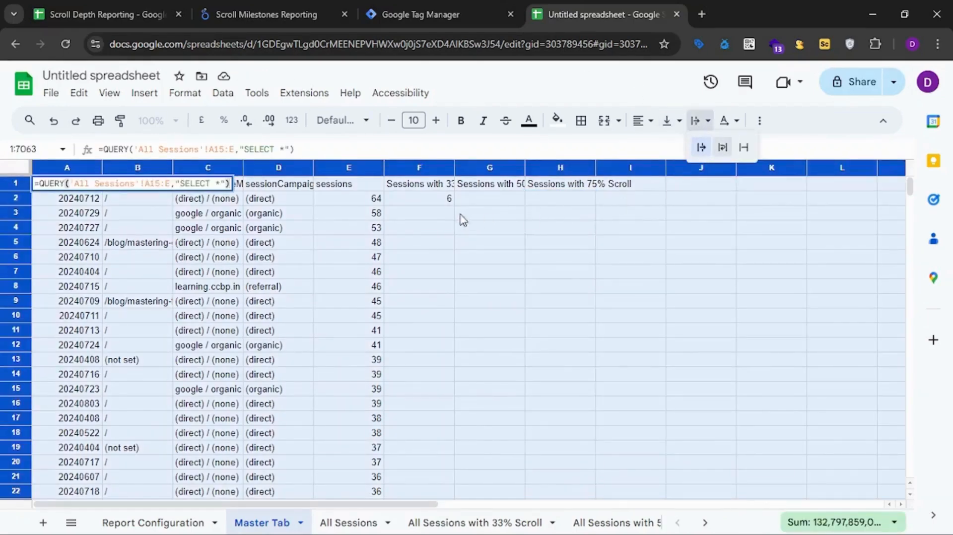
click(423, 214)
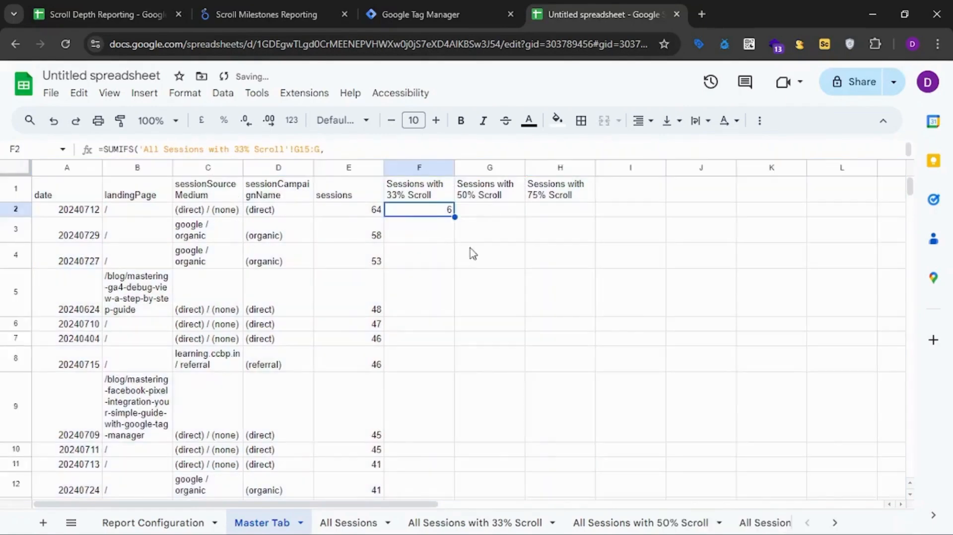
Enlarge the formula bar and anchor the sum range in F2's SUMIFS formula as G$15:$G.
drag(338, 157, 345, 237)
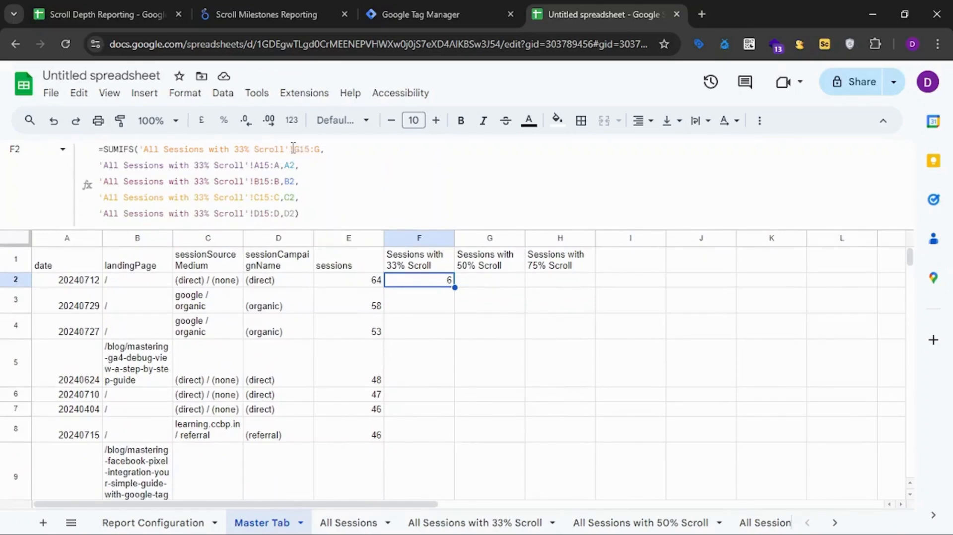
click(299, 149)
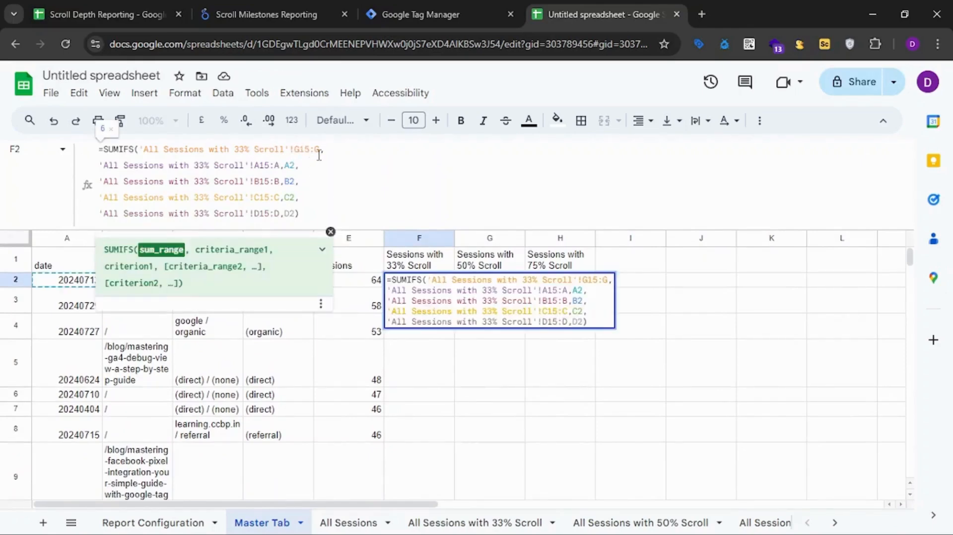
text($)
key(Right)
key(Right)
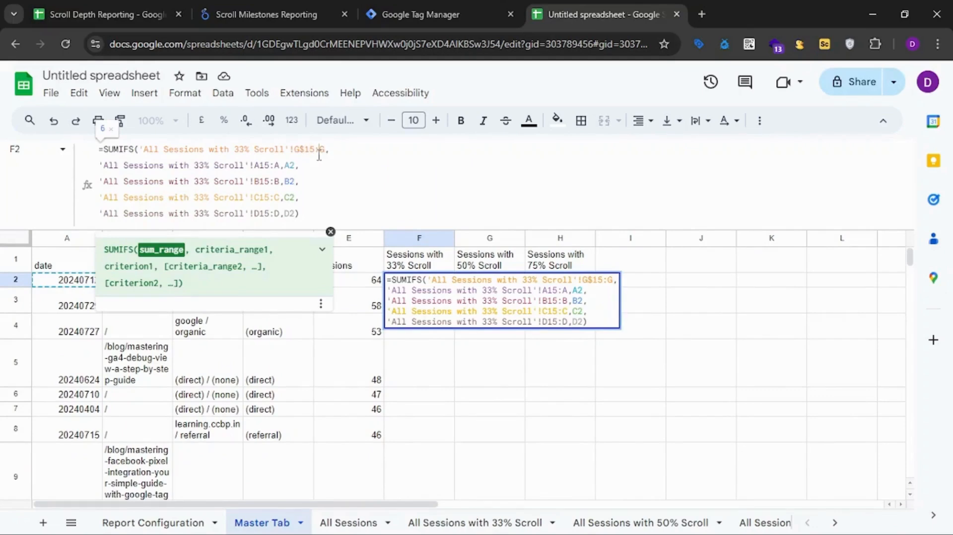
text($)
Anchor the date and landing page arguments in F2's formula as A$15:$A,$A2 and B$15:$B,$B2.
key(Down)
key(Left)
key(Left)
key(Left)
key(Left)
key(Left)
text($)
key(Left)
key(Left)
key(Left)
key(Left)
text($)
key(Down)
key(Left)
text($)
key(Right)
key(Right)
key(Right)
text($)
key(Right)
key(Right)
text($)
key(Up)
key(Left)
text($)
Anchor F2's source/medium and campaign arguments the same way, locking row 15 and using criteria $C2 and $D2, and apply the formula.
key(Down)
key(Down)
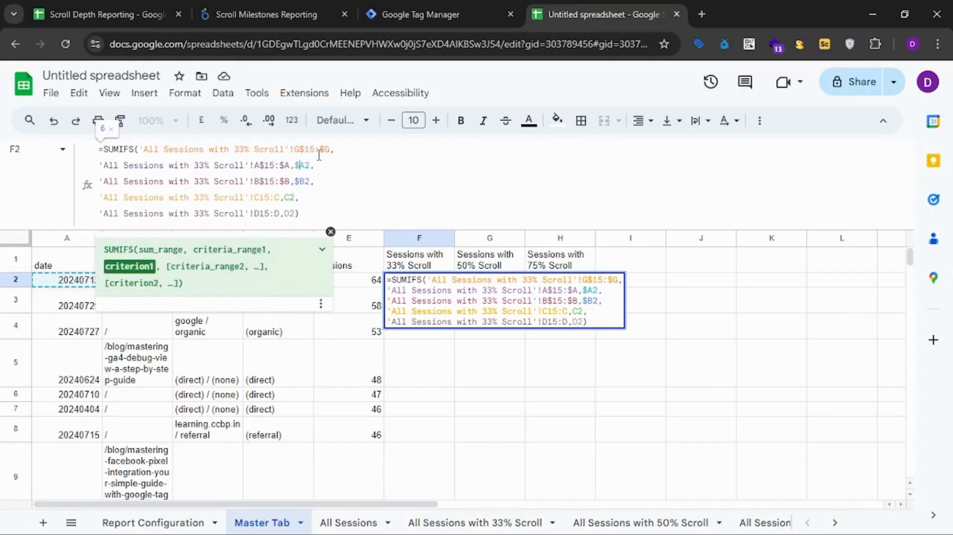
key(Left)
key(Left)
text($)
key(Left)
key(Left)
text($A,)
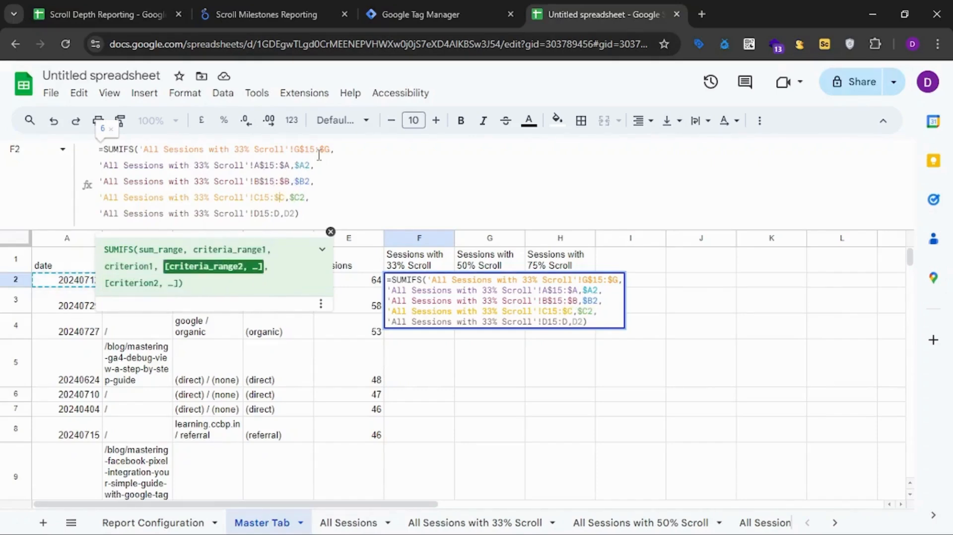
text($)
key(Down)
key(Left)
text($)
key(Right)
key(Right)
key(Right)
text($)
key(Right)
key(Right)
text($)
key(Return)
Copy F2's anchored SUMIFS formula down the 33% scroll column through F3:F7063.
key(Up)
key(ctrl+shift+Down)
key(ctrl+shift+Up)
key(ctrl+c)
key(Down)
key(ctrl+v)
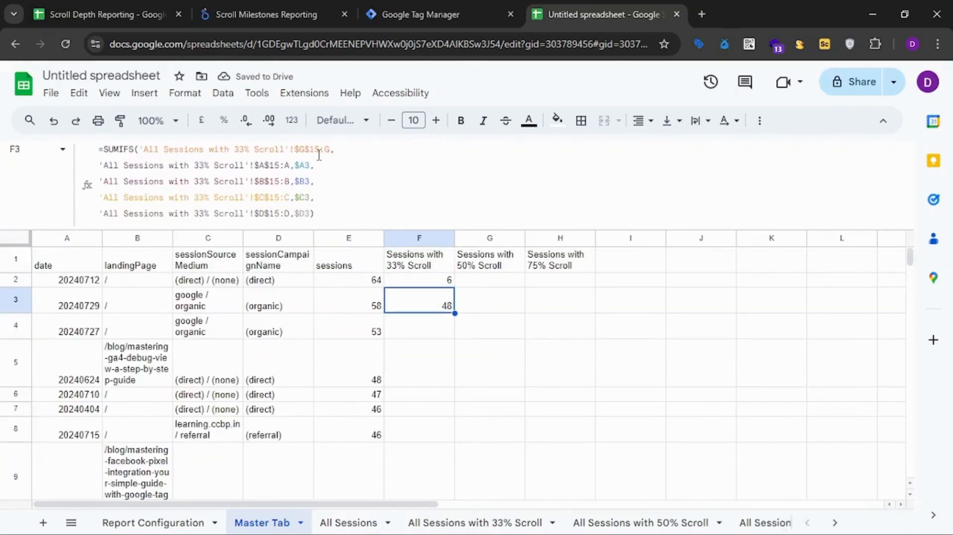
key(ctrl+shift+Down)
key(ctrl+v)
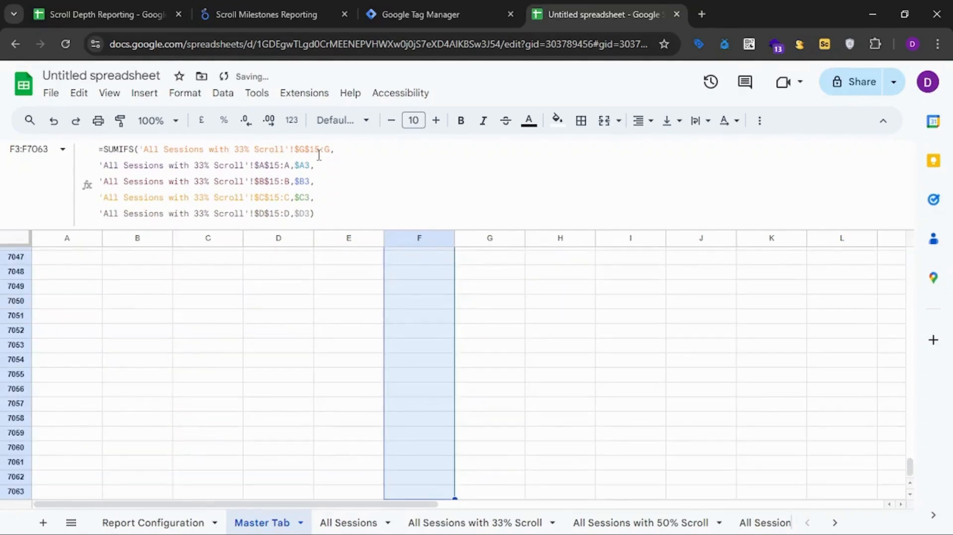
key(Up)
key(Up)
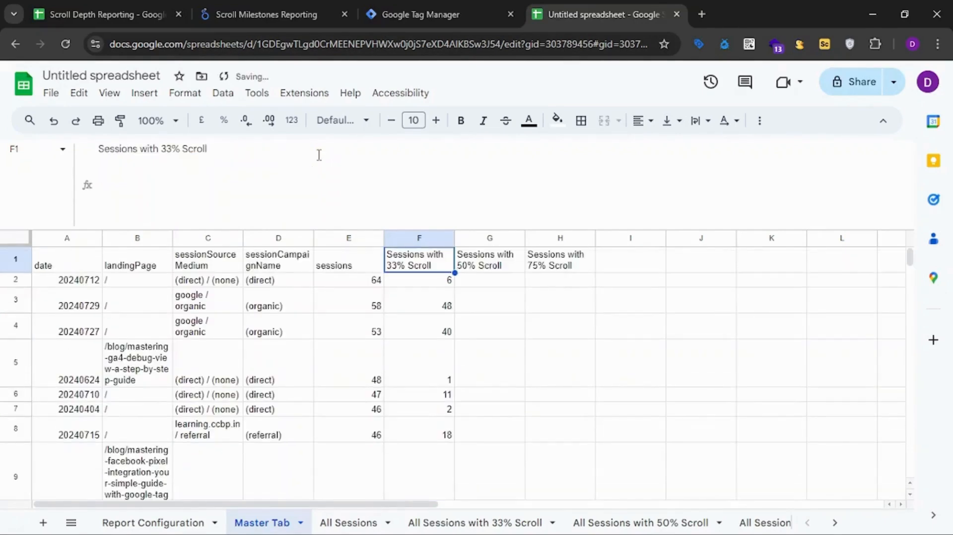
Copy F2's SUMIFS formula into G2 under the 50% scroll header.
key(Down)
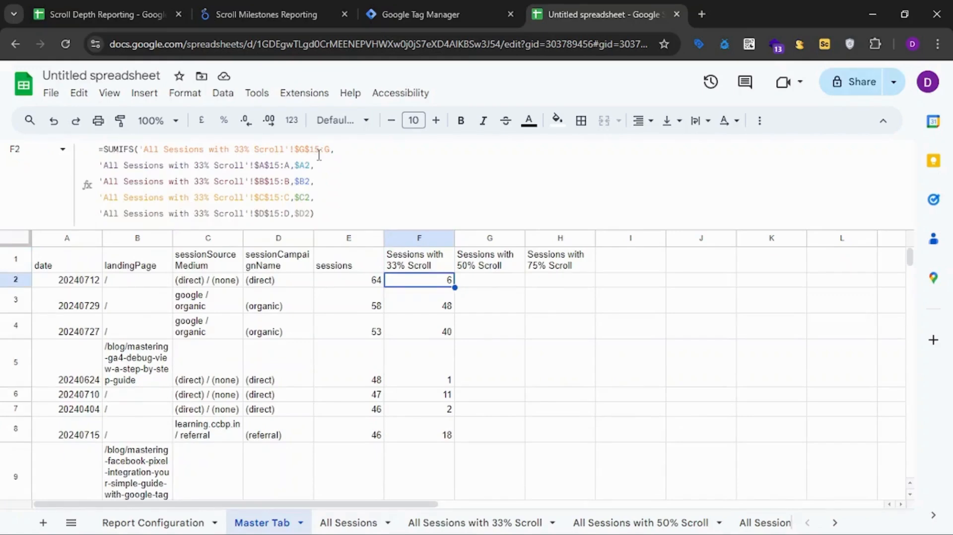
key(ctrl+c)
key(Right)
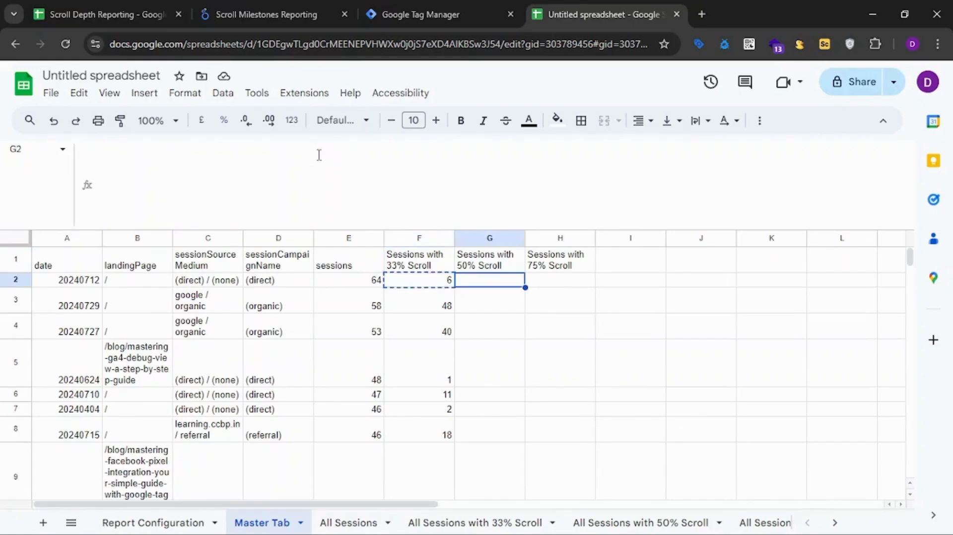
key(ctrl+v)
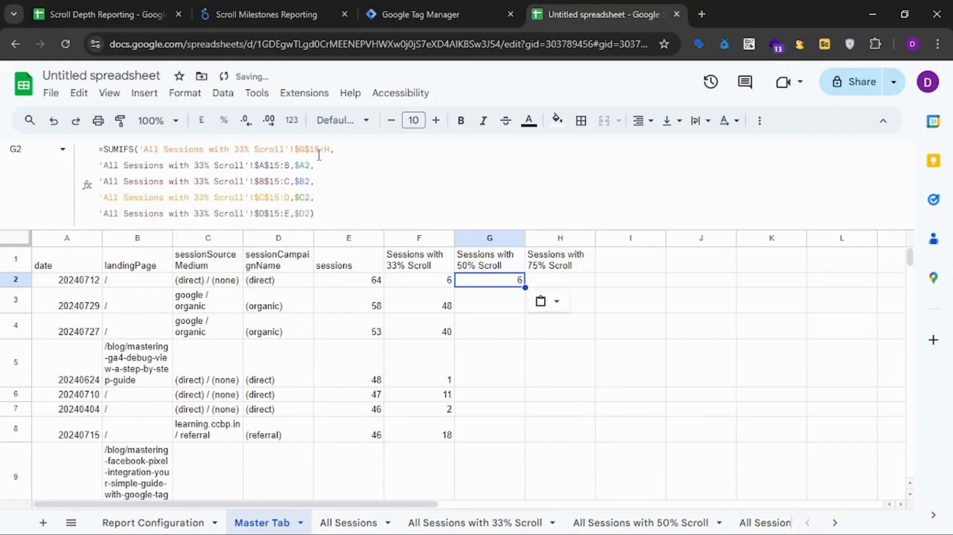
Set up a find and replace on column G that searches for All Sessions with 33% Scroll.
click(501, 241)
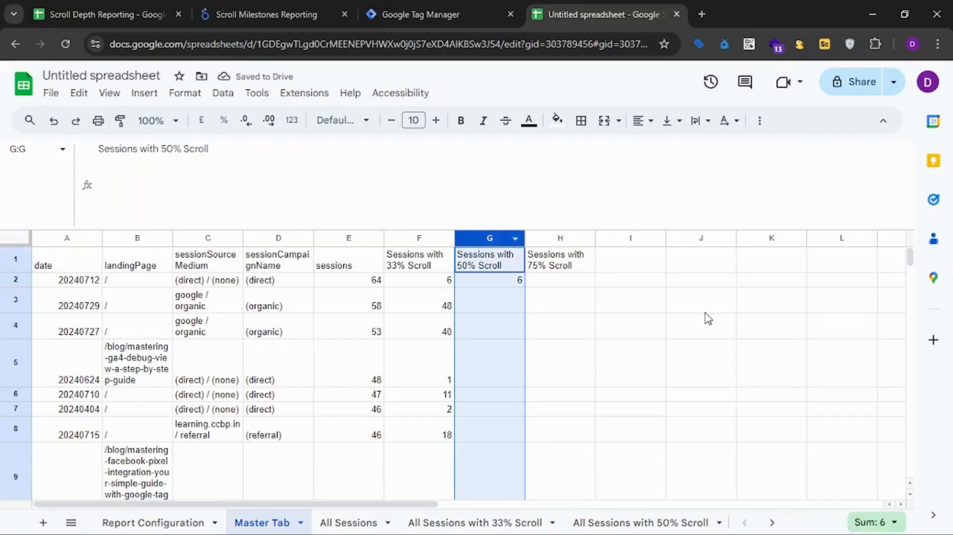
key(ctrl+f)
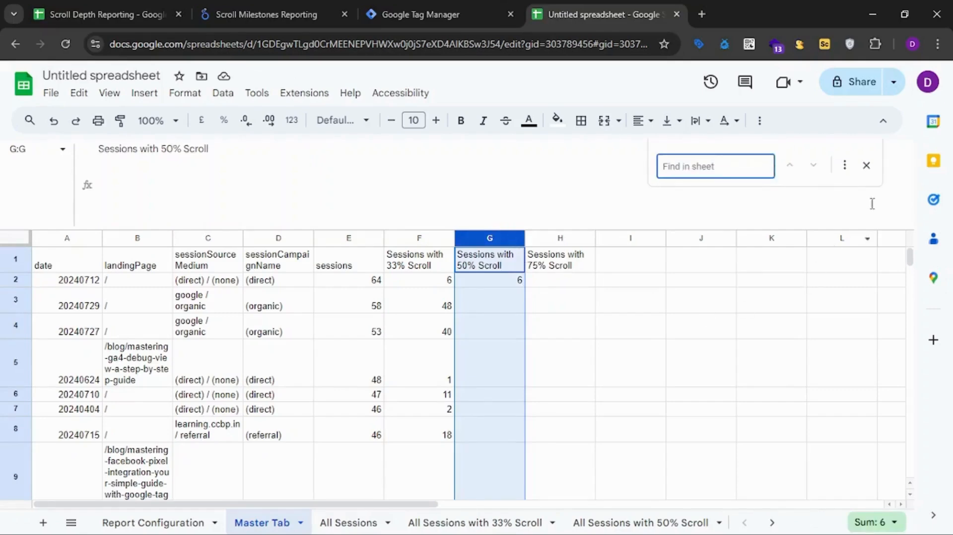
click(845, 167)
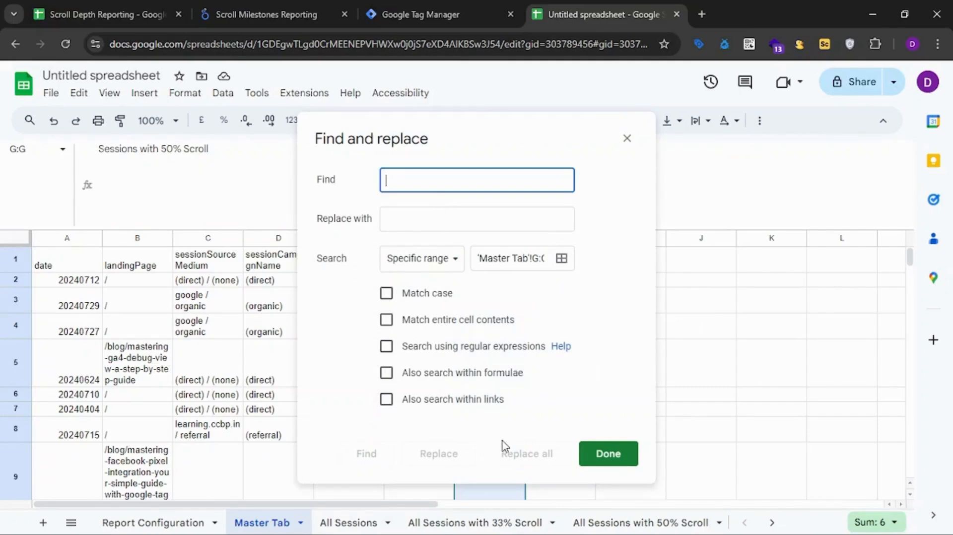
text(All Sessions with 33% Scroll)
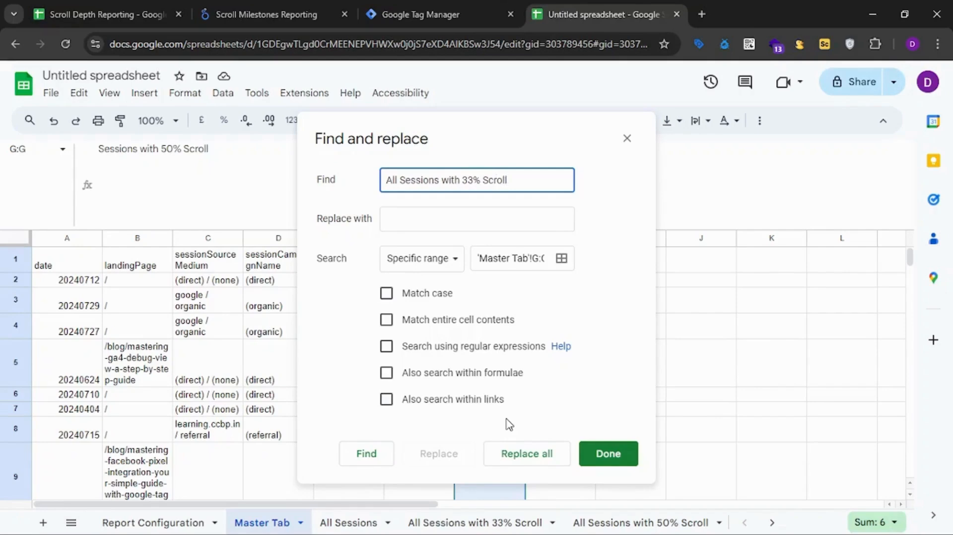
key(ctrl+a)
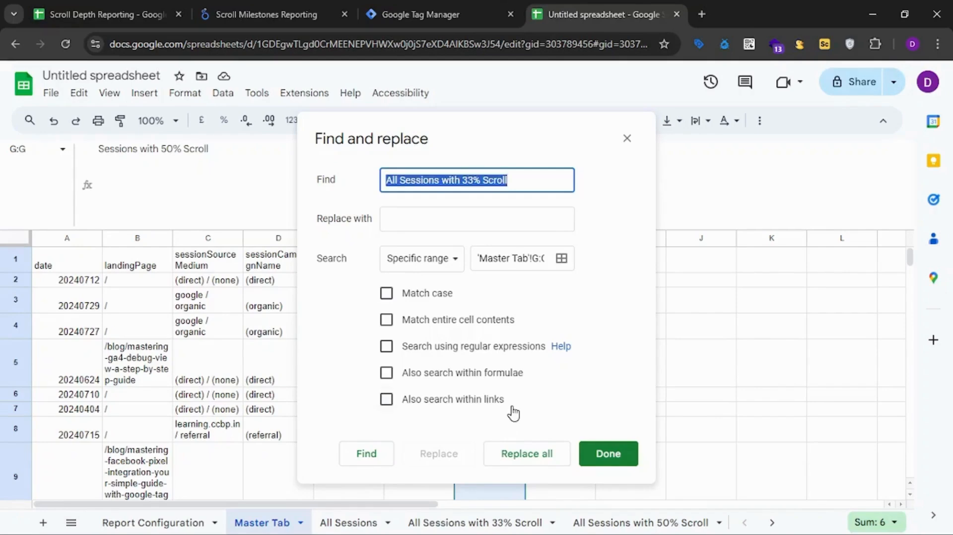
key(Right)
key(ctrl+v)
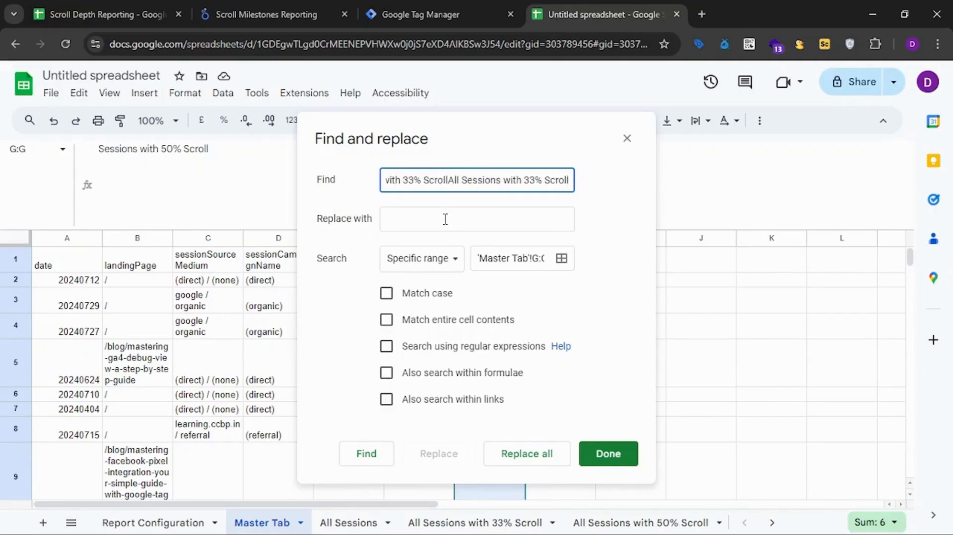
key(ctrl+z)
Set the replacement text to All Sessions with 50% Scroll.
click(445, 219)
key(ctrl+v)
key(BackSpace)
key(BackSpace)
text(50)
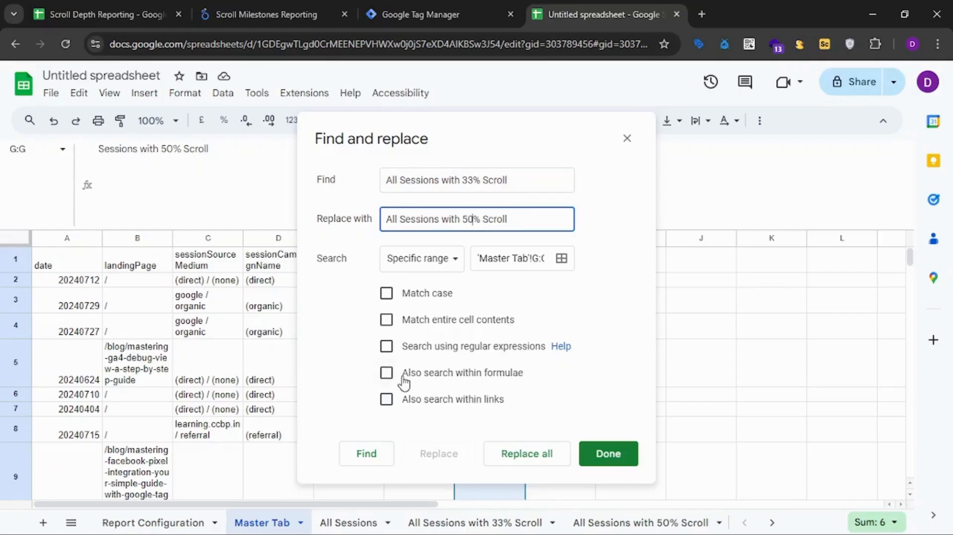
Include formulae in the search and replace every 33% Scroll sheet reference with 50% Scroll in column G of the Master Tab.
click(387, 373)
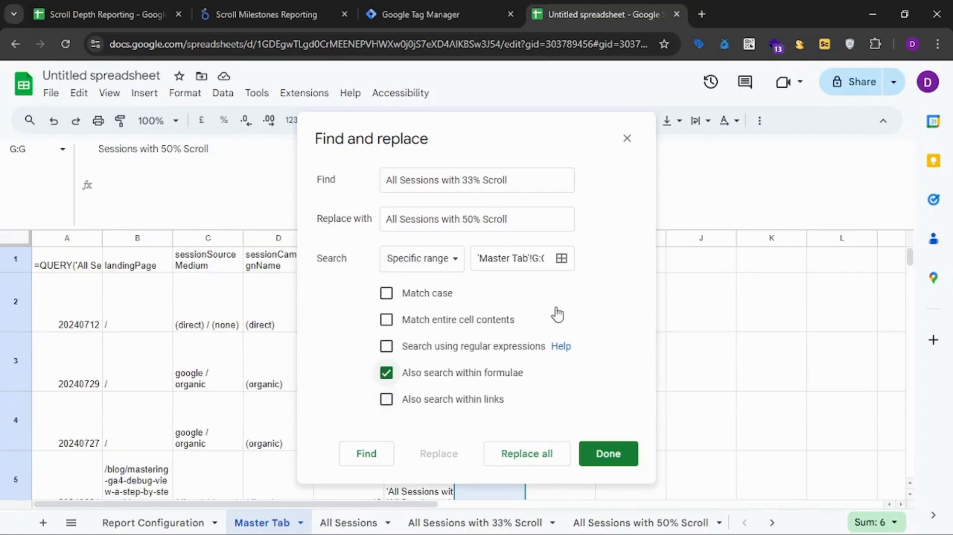
click(561, 259)
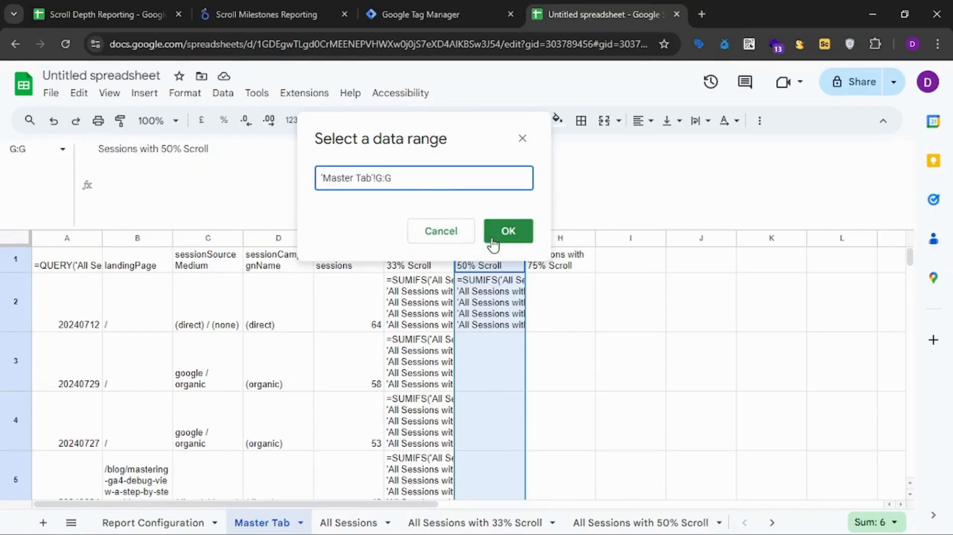
click(508, 232)
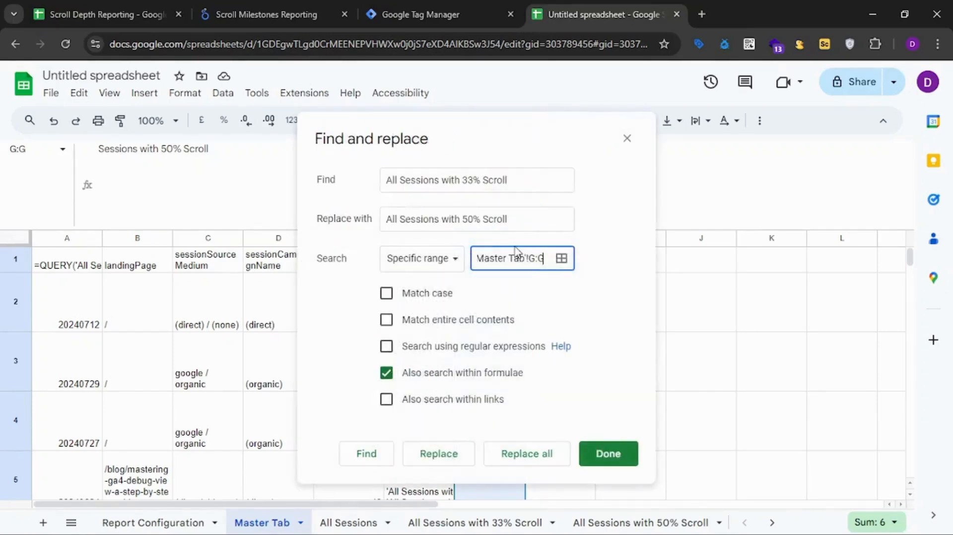
click(508, 459)
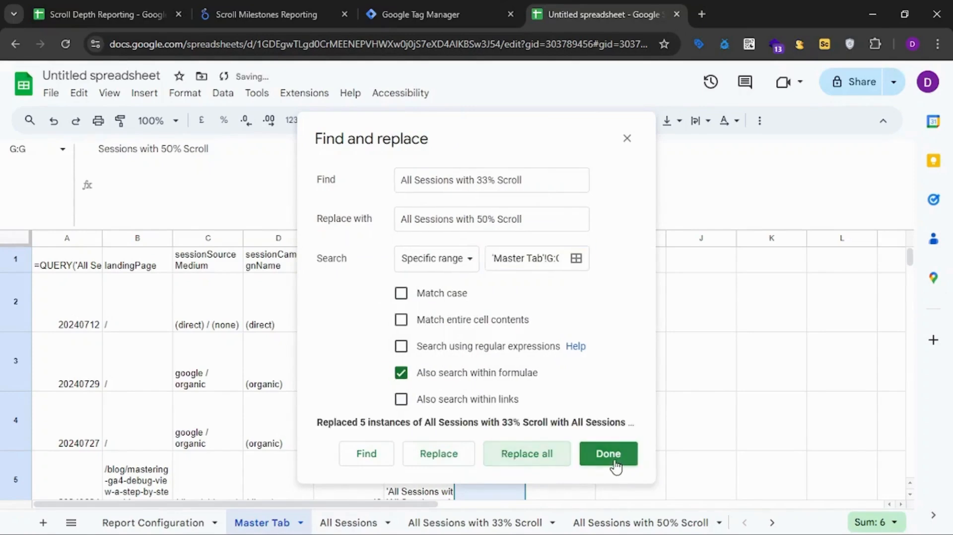
click(615, 466)
Check G2's updated SUMIFS formula against the All Sessions with 50% Scroll report, and return to the Master Tab.
click(514, 281)
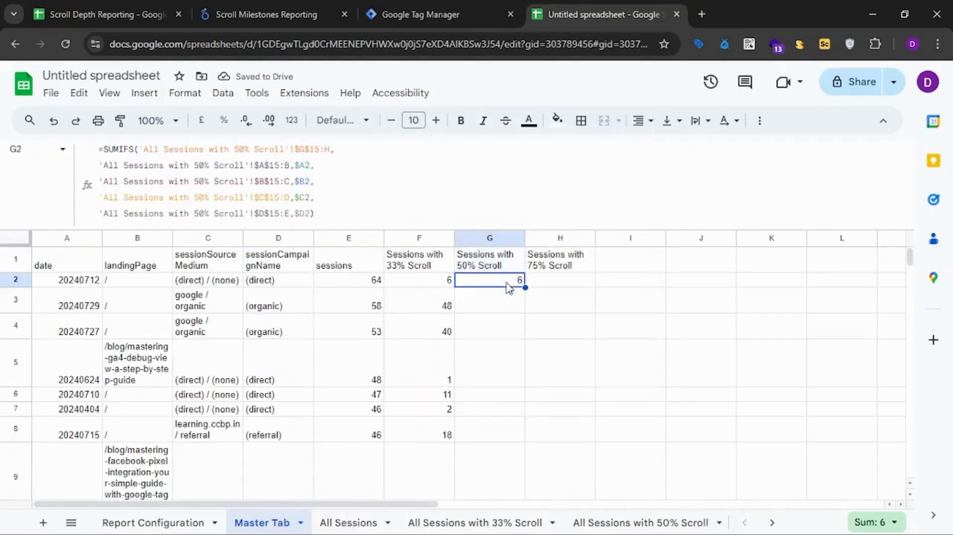
click(628, 524)
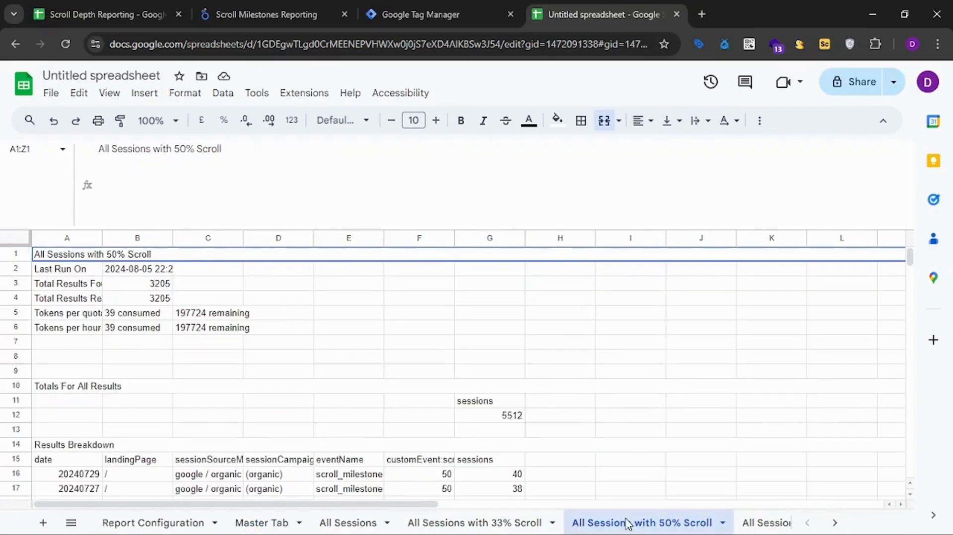
scroll(447, 415, down, 3)
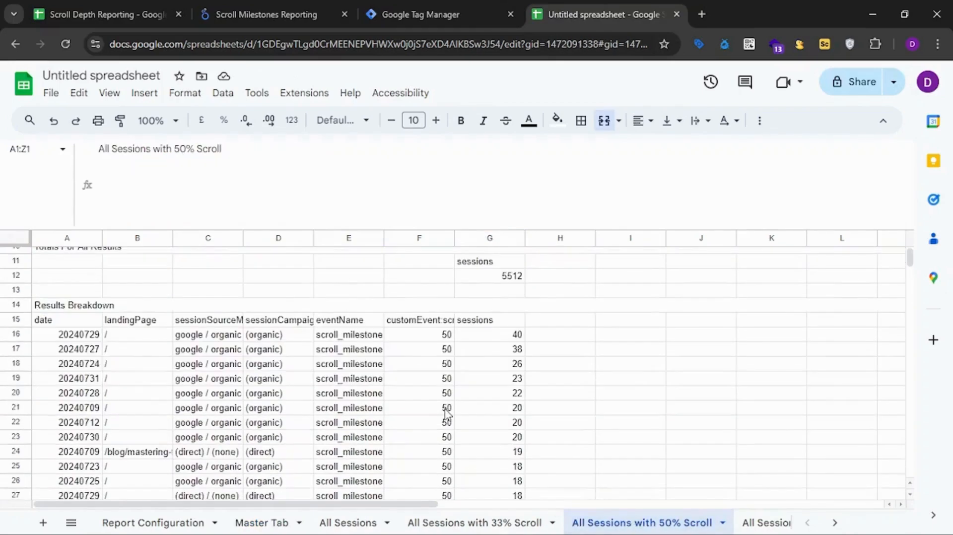
click(497, 523)
click(350, 523)
click(271, 523)
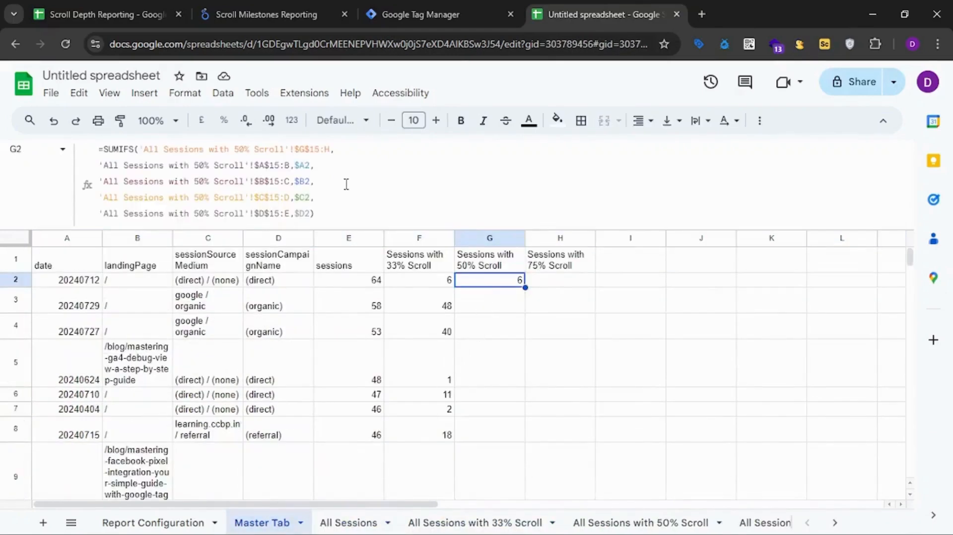
Fill G2's SUMIFS formula down the 50% scroll column through G7063 and return to G2.
key(ctrl+shift+Down)
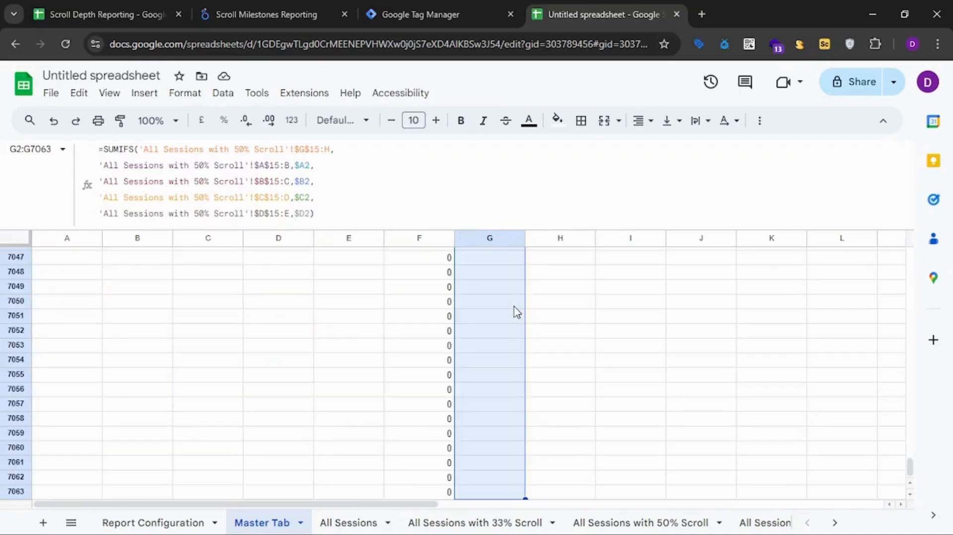
key(ctrl+d)
key(ctrl+Up)
key(Down)
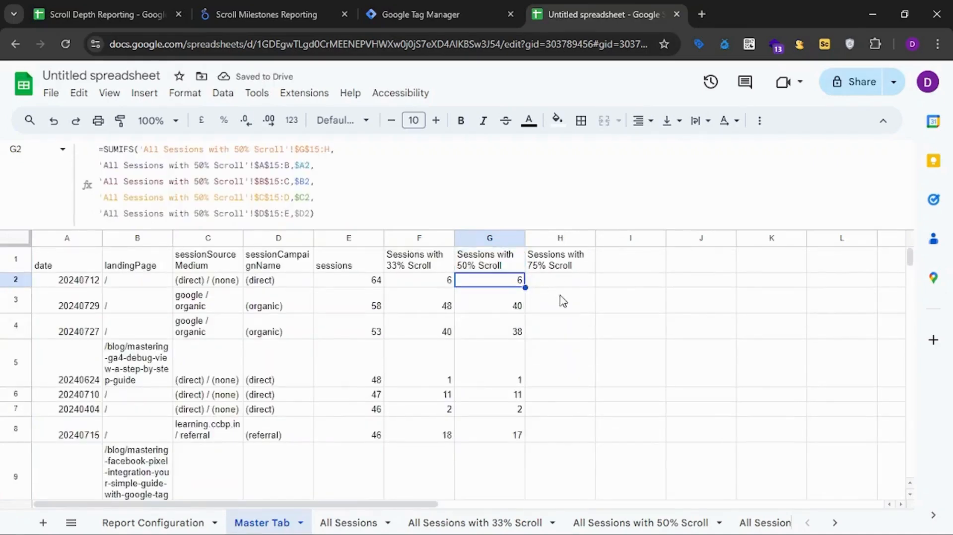
Shrink the formula bar to a single line to show more rows of the Master Tab.
click(558, 239)
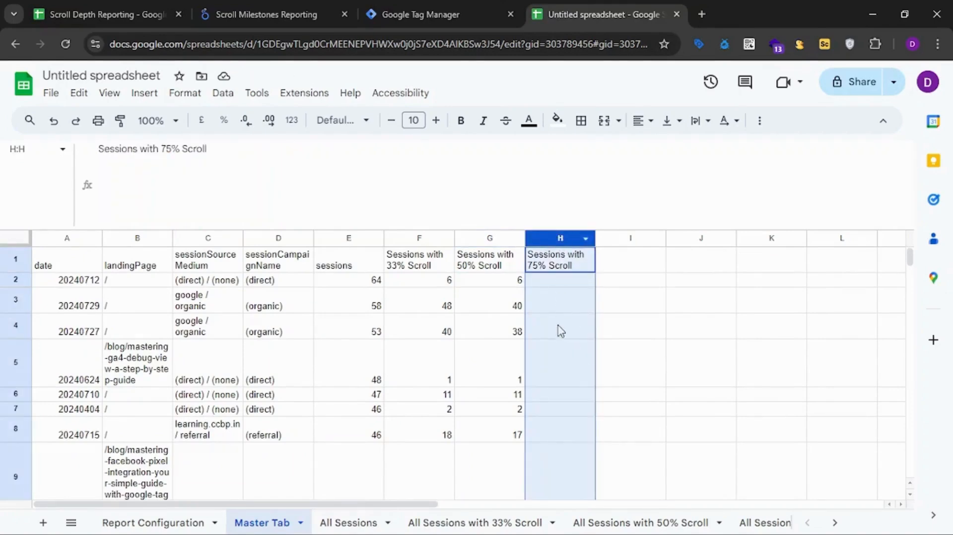
click(485, 400)
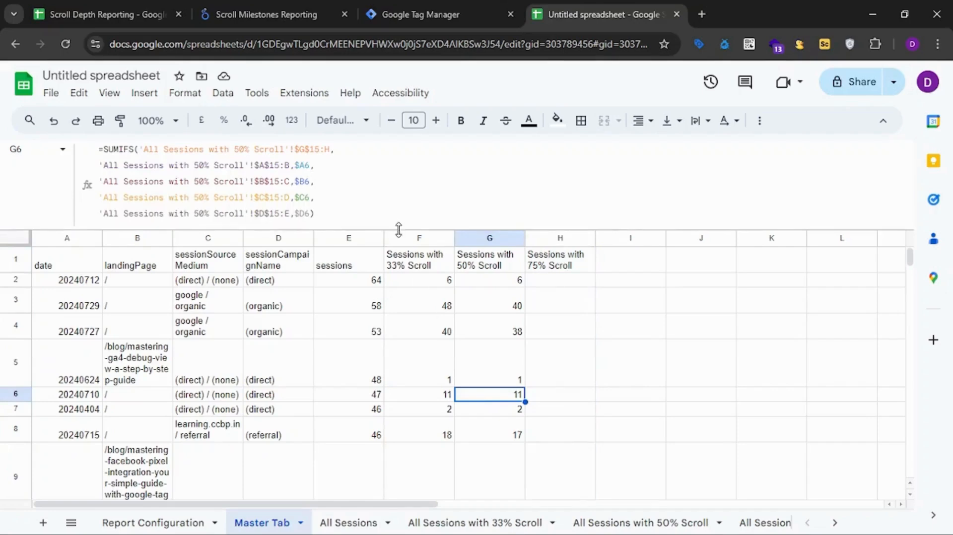
drag(399, 229, 400, 162)
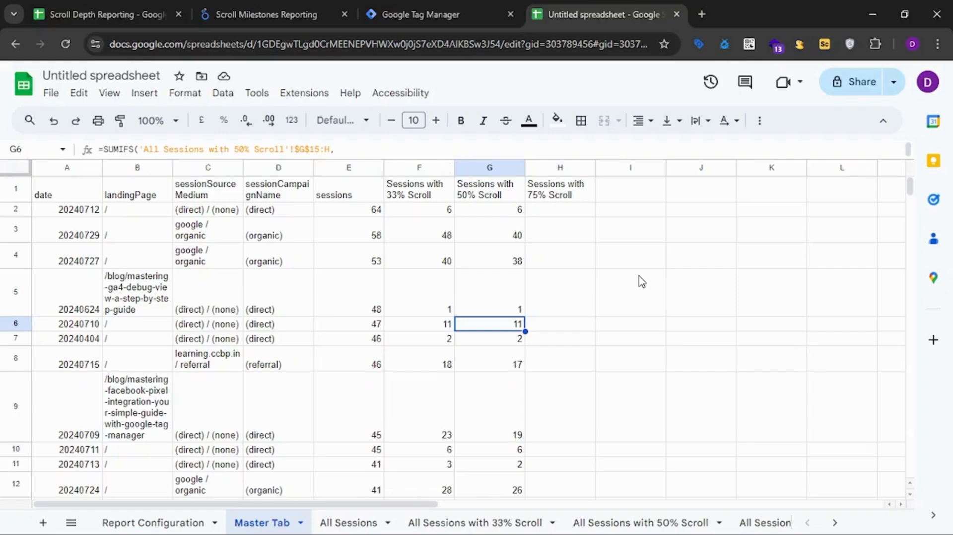
Review the 33%, 50% and 75% scroll column headers in row 1 and select the empty header cell I1.
click(408, 197)
click(490, 196)
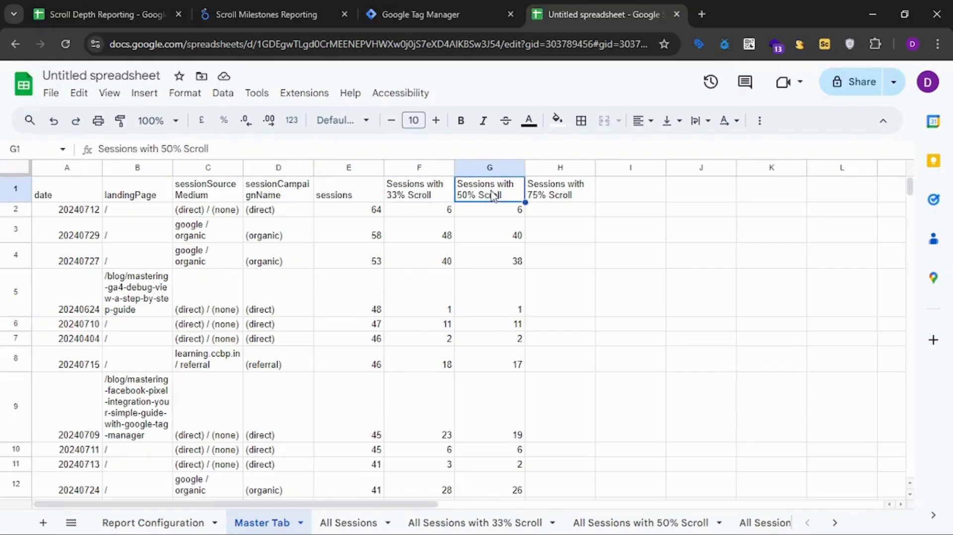
click(562, 199)
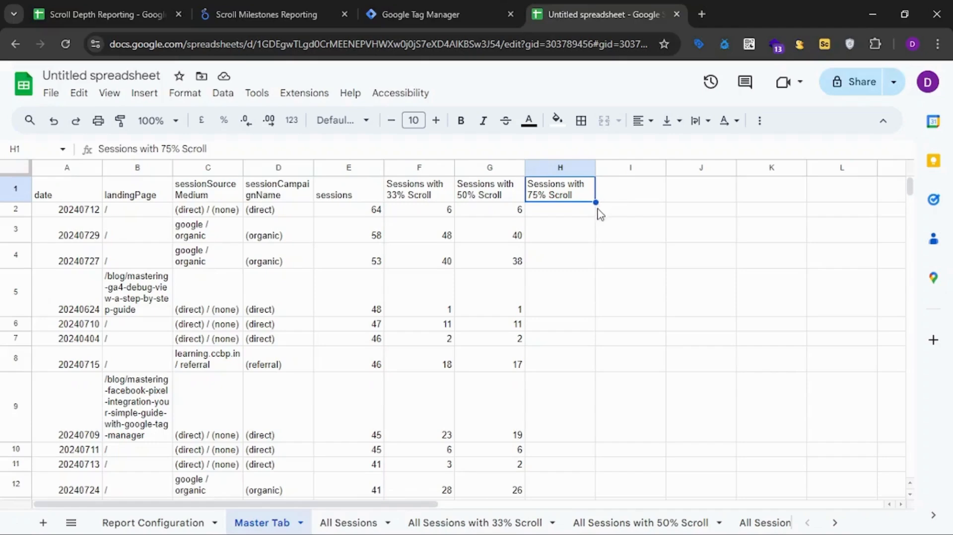
click(433, 199)
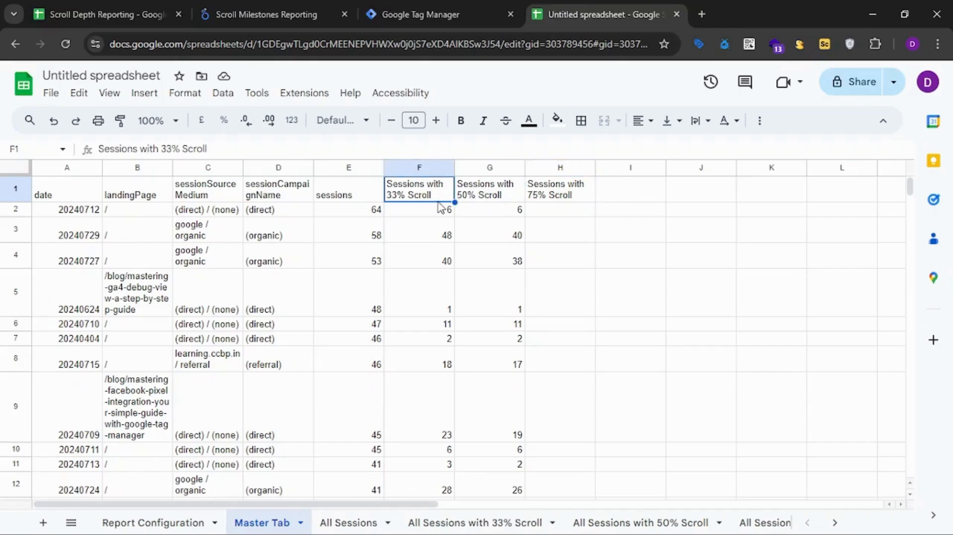
click(605, 197)
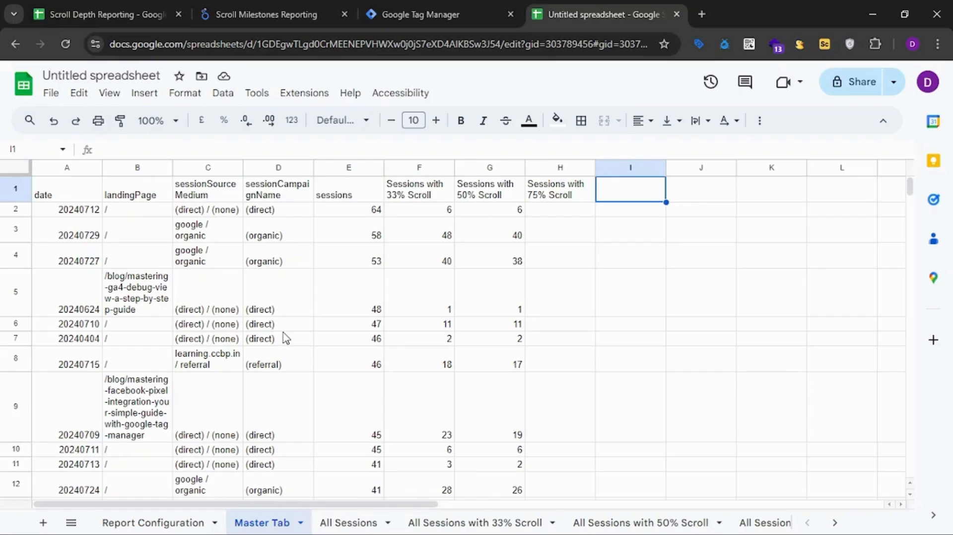
click(341, 213)
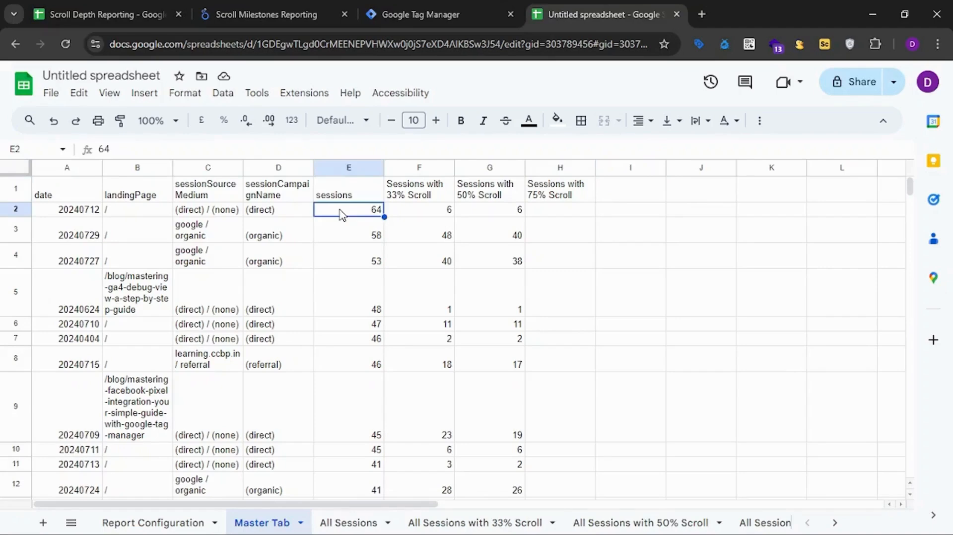
click(285, 8)
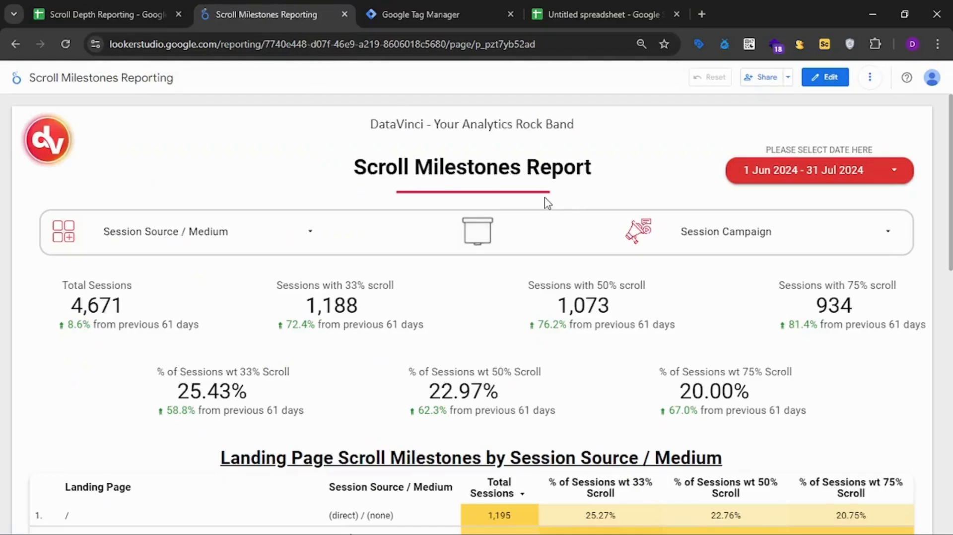
click(878, 79)
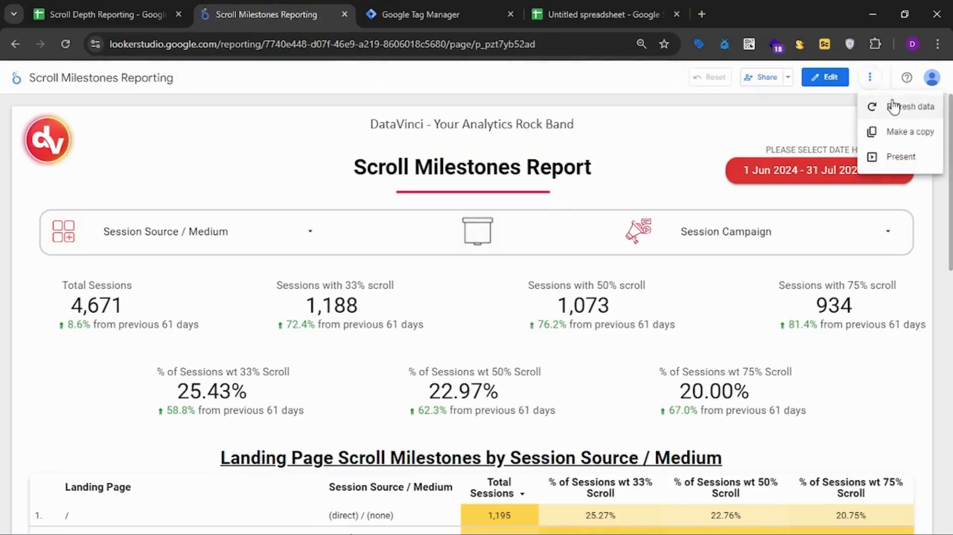
click(903, 133)
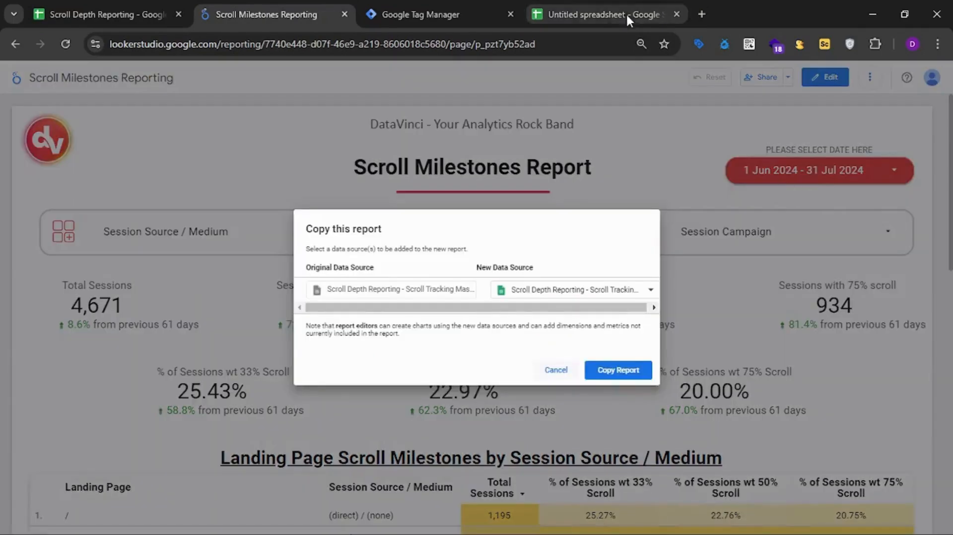
Switch back to the Google Sheets spreadsheet and rename it as Scroll Depth Demo.
click(606, 6)
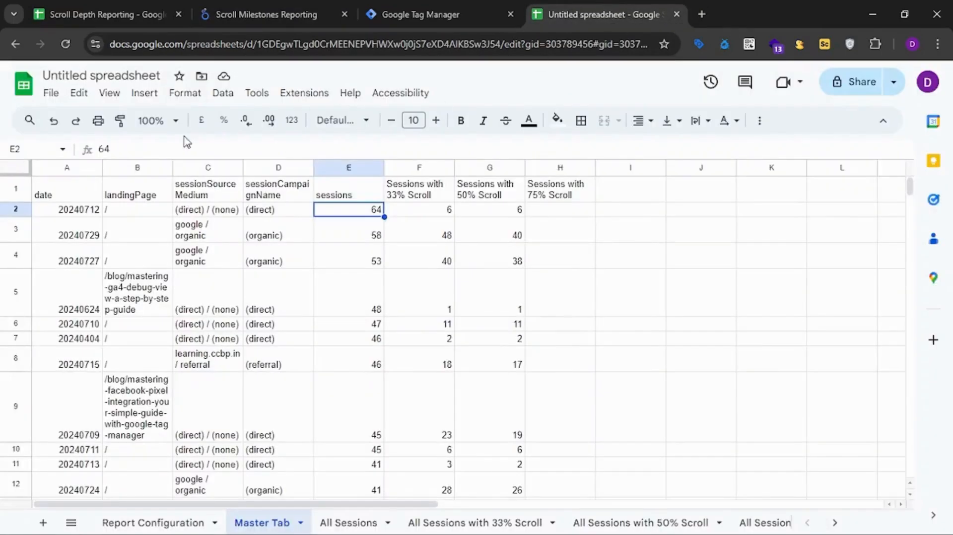
click(88, 79)
text(Scr)
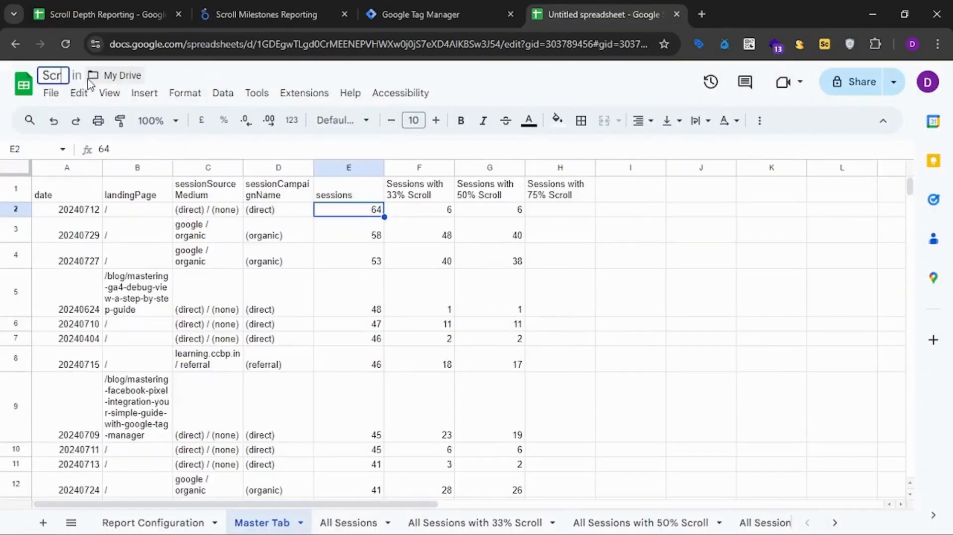
text(oll Depth Demo)
key(Return)
Switch to the Scroll Milestones Reporting report in Looker Studio and restart making a copy of it.
click(318, 11)
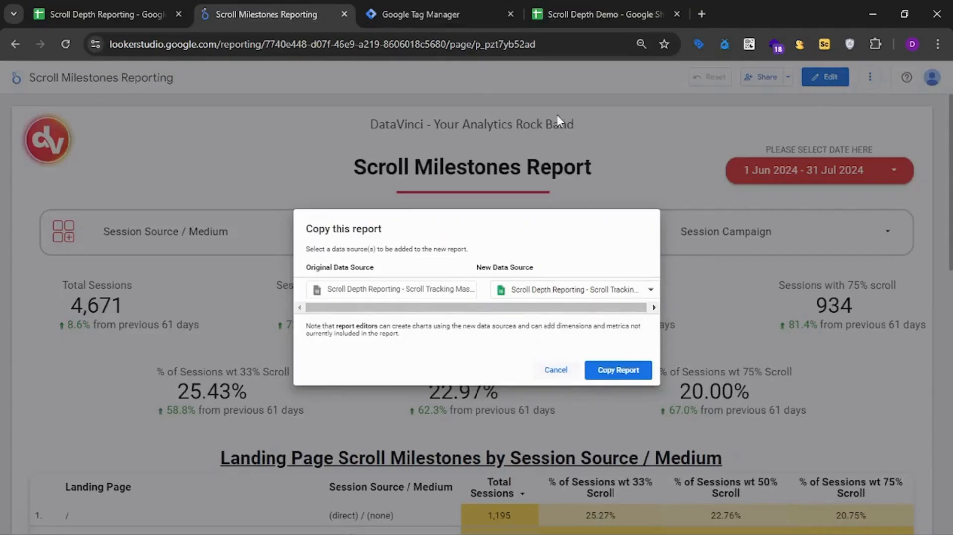
click(553, 371)
click(870, 77)
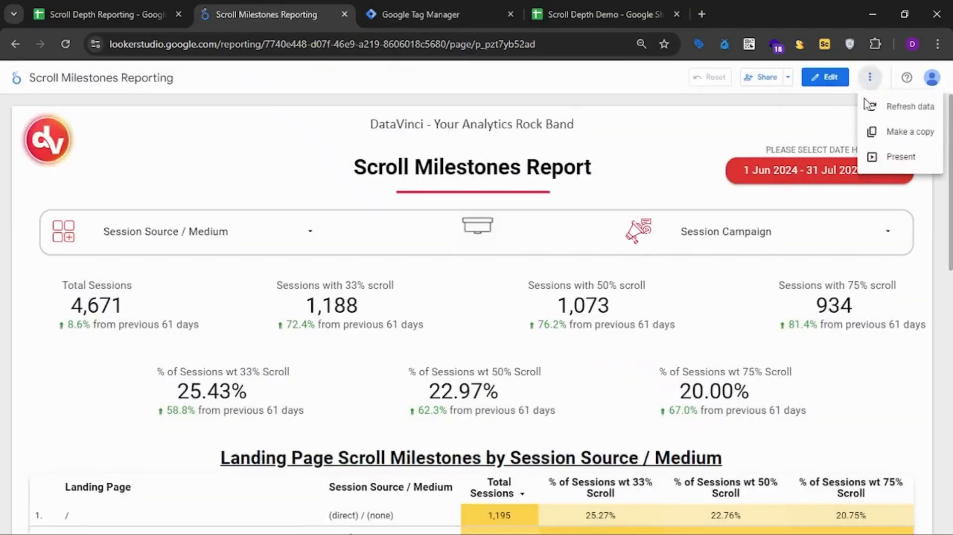
click(872, 133)
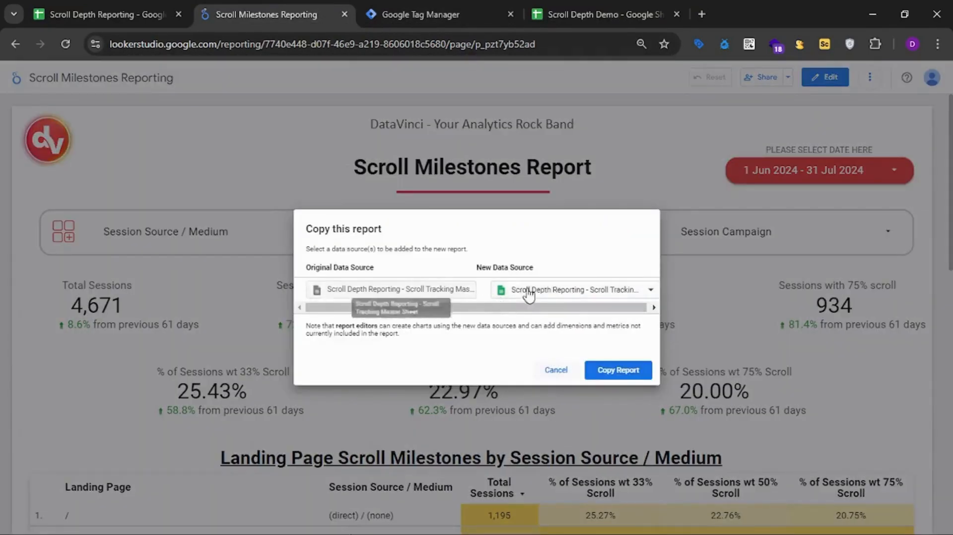
Try to replace the copy's data source with a new Google Sheets source from Scroll Depth Demo's Master Tab worksheet.
click(552, 290)
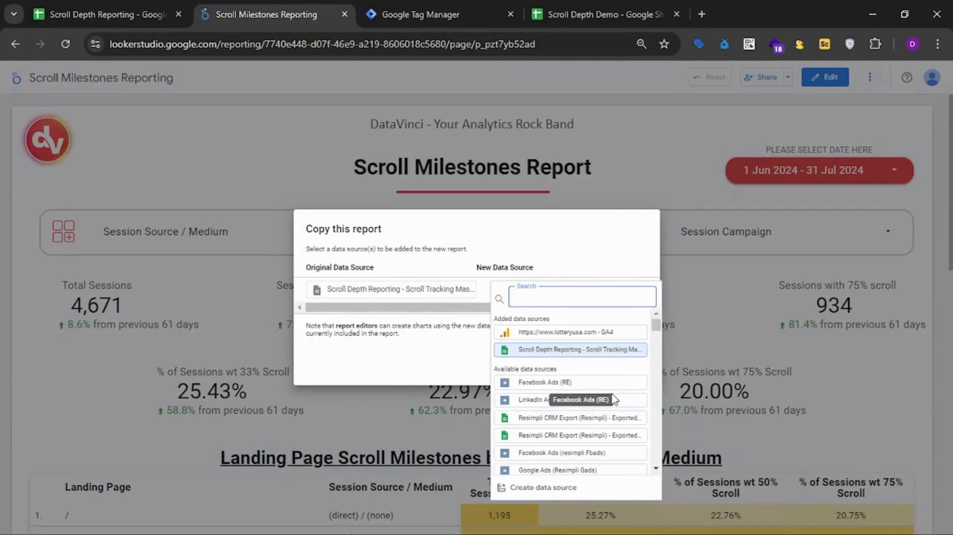
scroll(606, 397, down, 3)
click(563, 489)
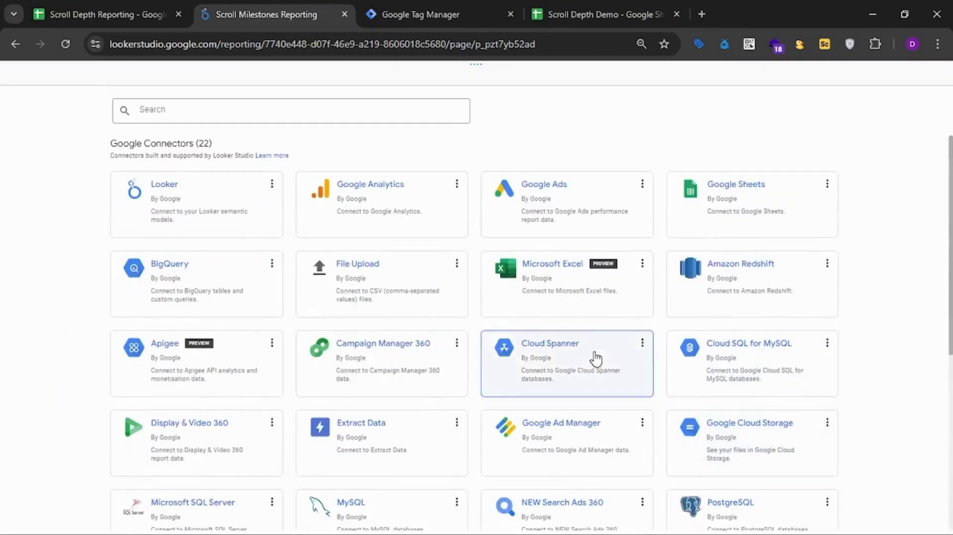
click(703, 220)
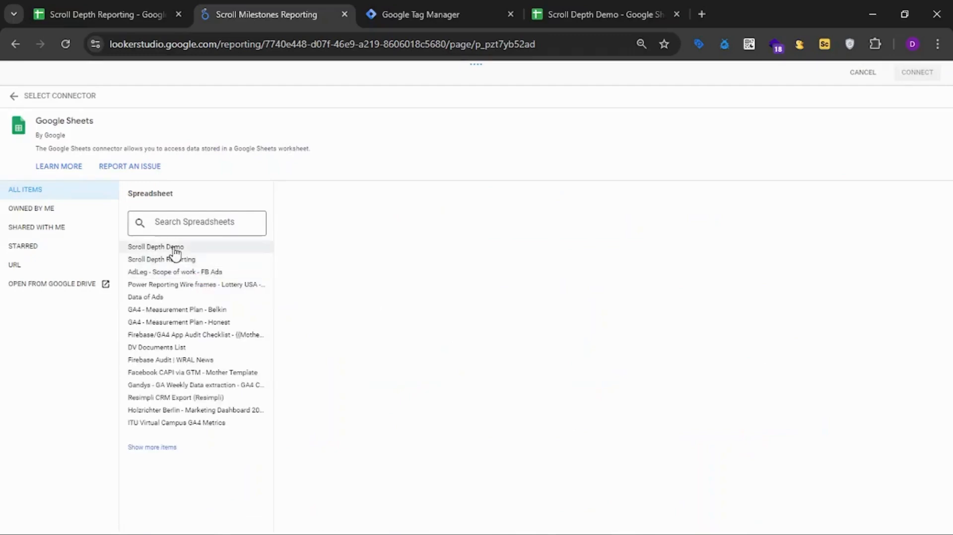
click(174, 248)
click(387, 259)
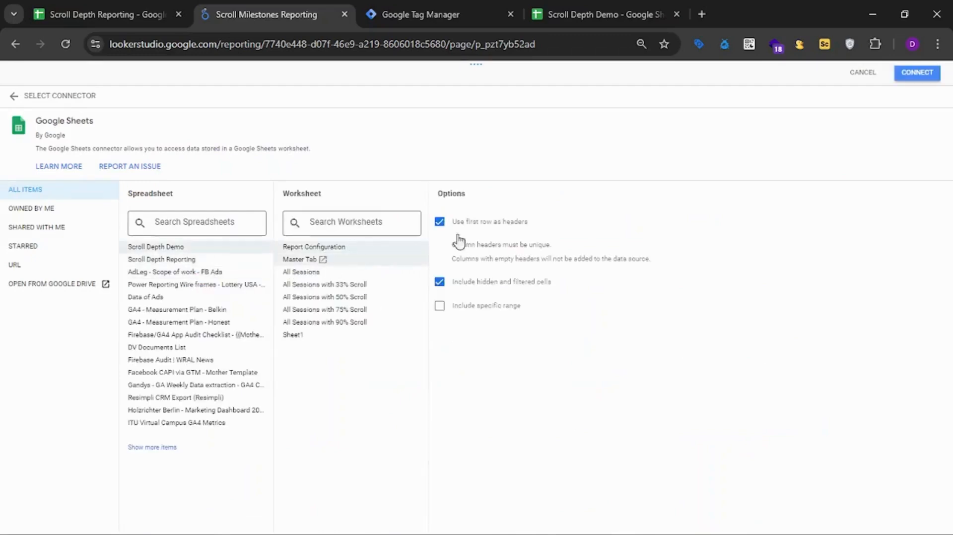
click(915, 79)
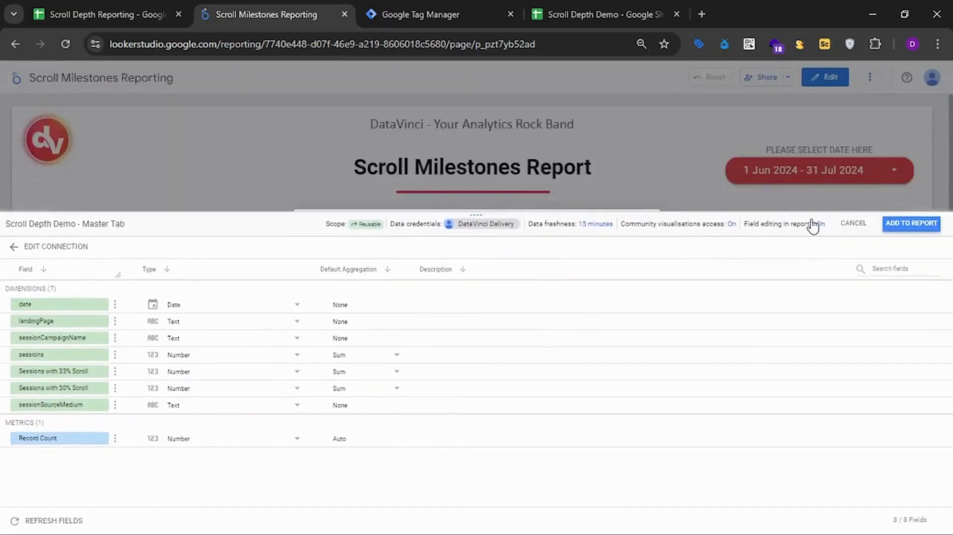
click(910, 222)
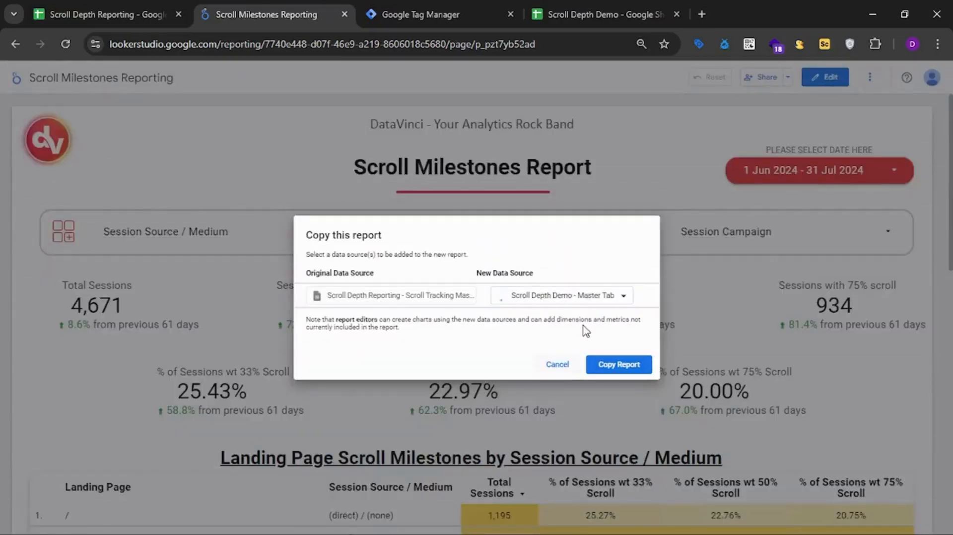
Search the copy's data sources for "scrol" and try again to add Scroll Depth Demo's Master Tab through the Google Sheets connector.
click(522, 297)
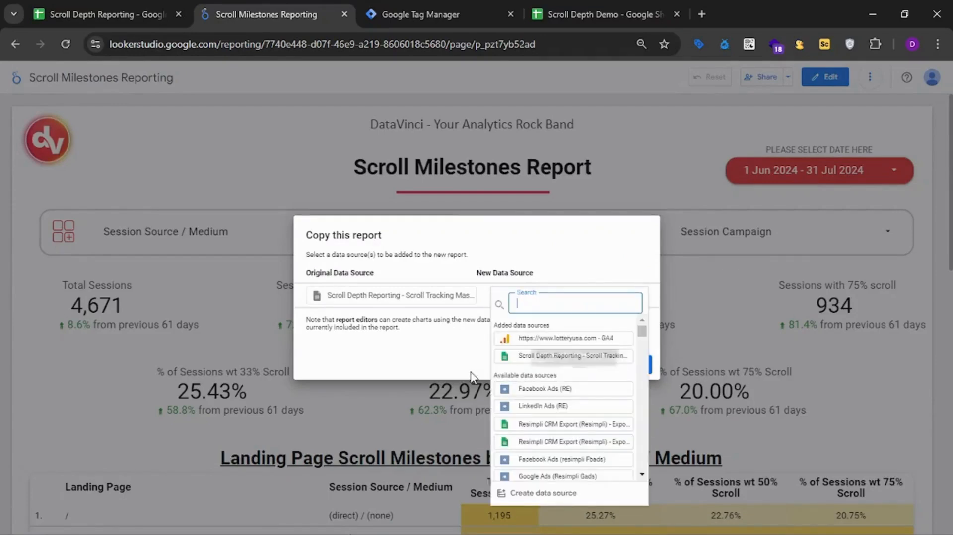
text(scrol)
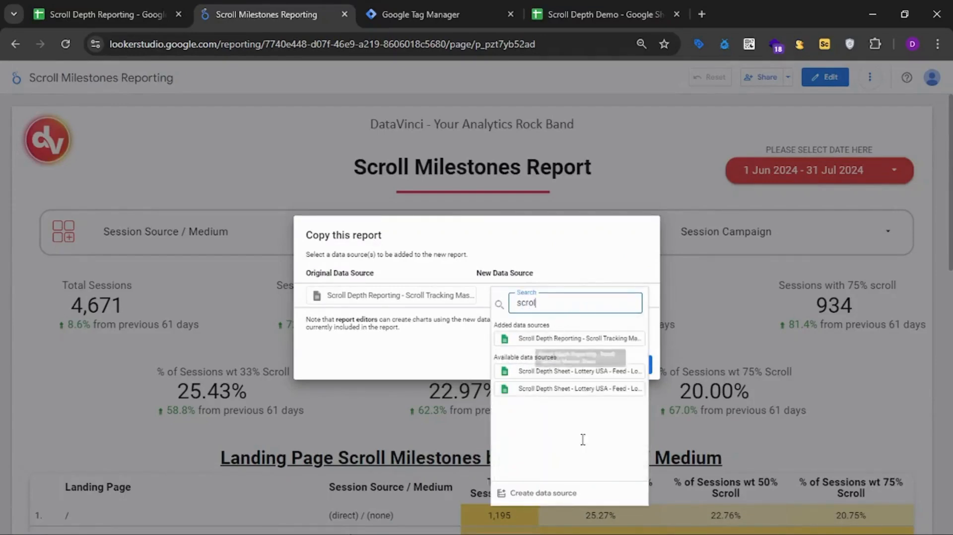
click(555, 497)
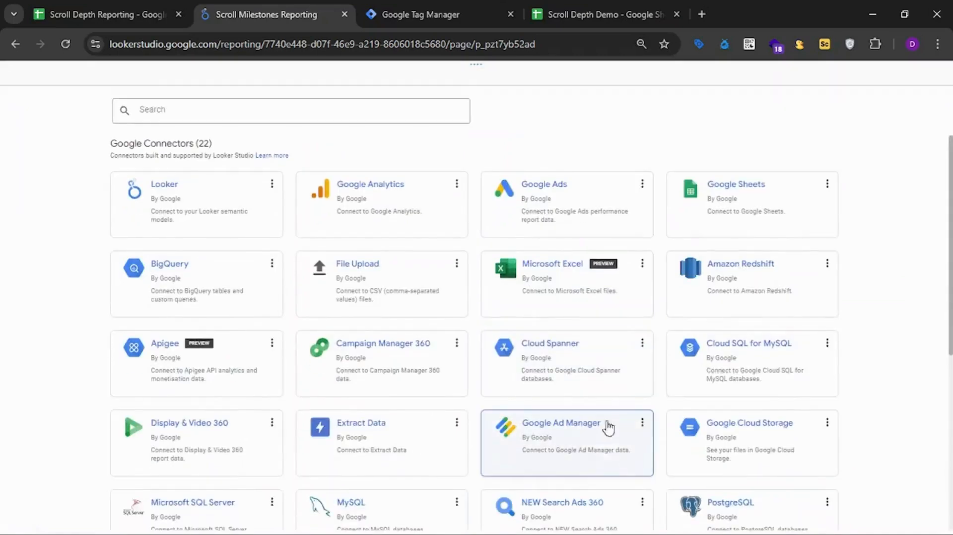
click(824, 221)
click(155, 248)
click(309, 260)
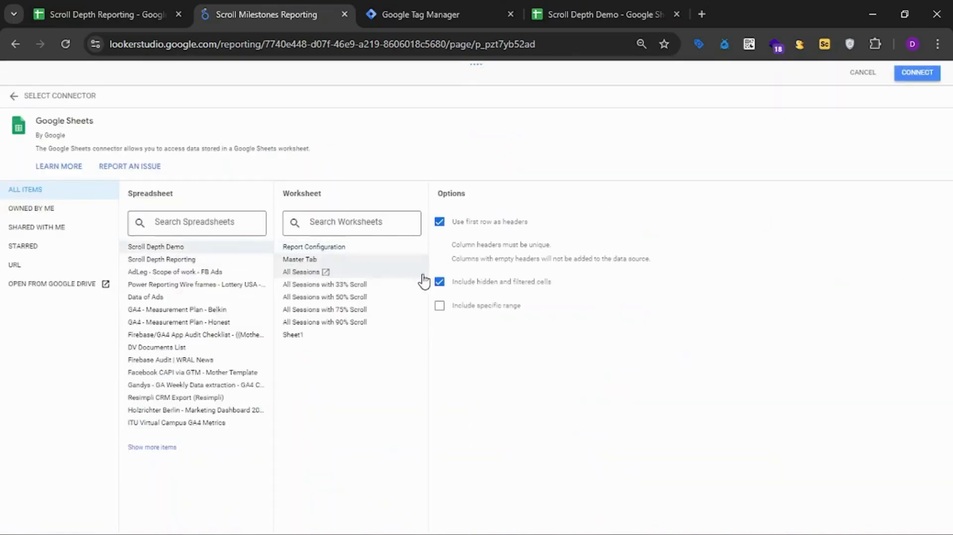
click(912, 75)
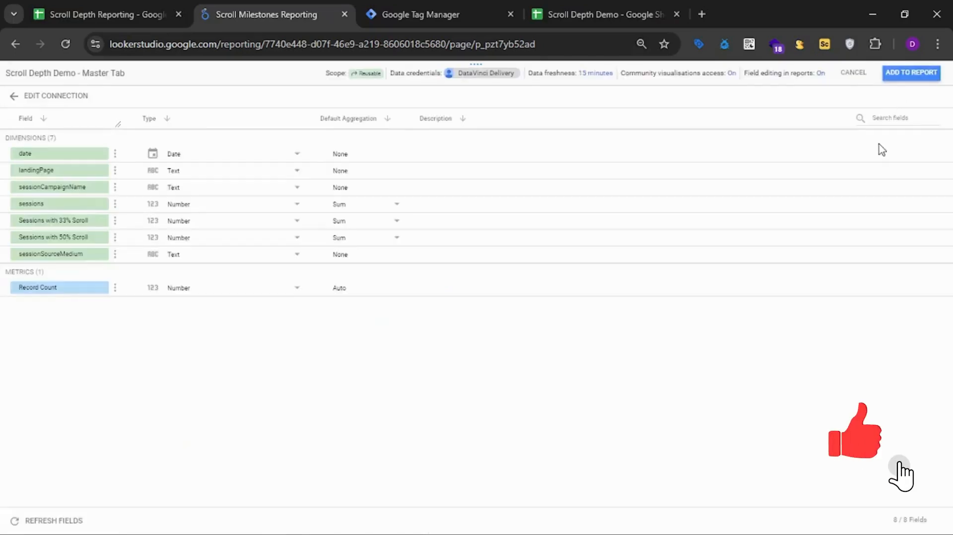
click(910, 73)
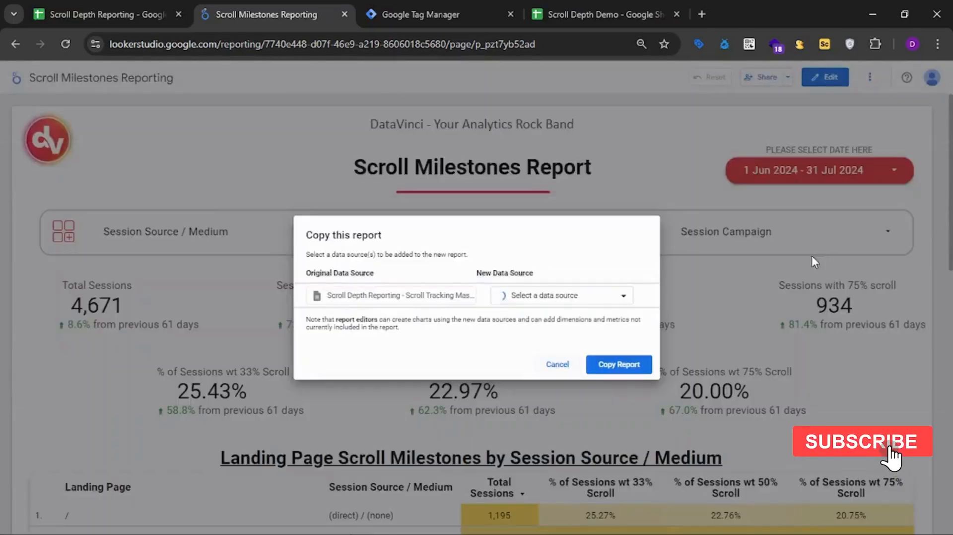
Search the data sources for "scroll" and retry connecting the Scroll Depth Demo spreadsheet's Master Tab as a new Google Sheets source.
click(622, 297)
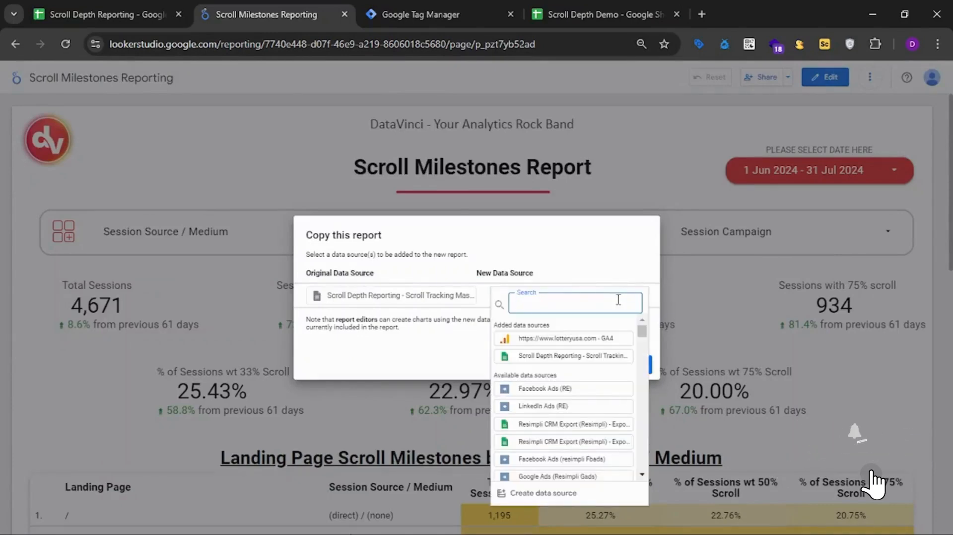
text(scroll)
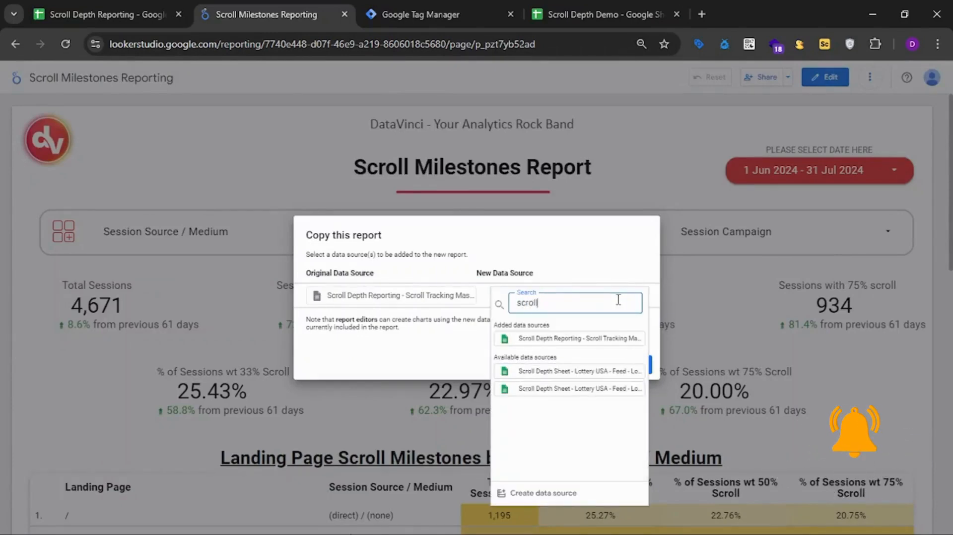
key(BackSpace)
key(BackSpace)
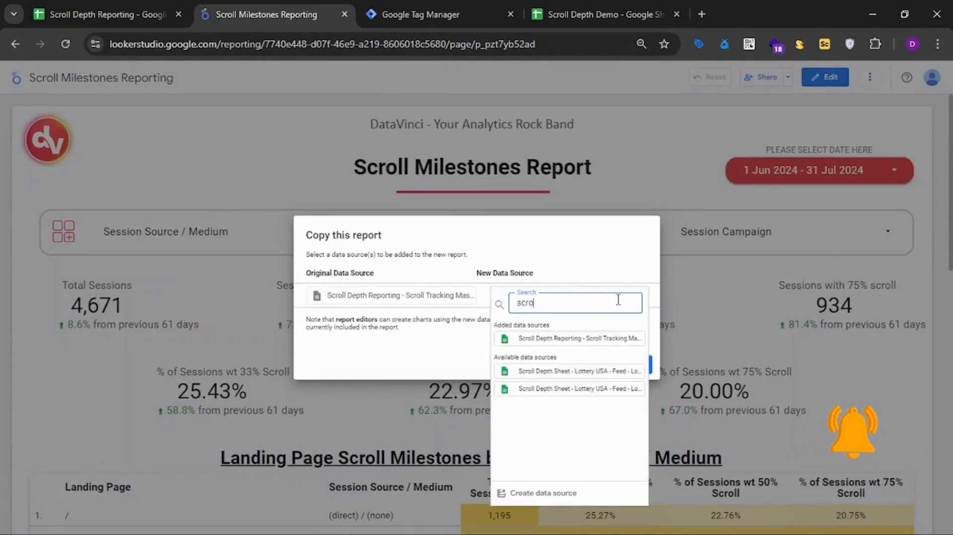
click(544, 493)
scroll(620, 418, down, 1)
click(705, 204)
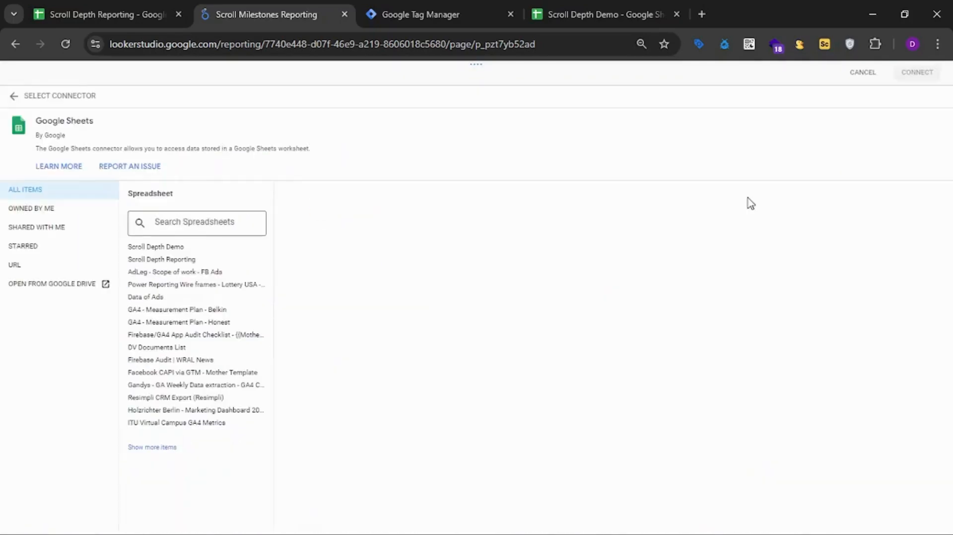
click(229, 249)
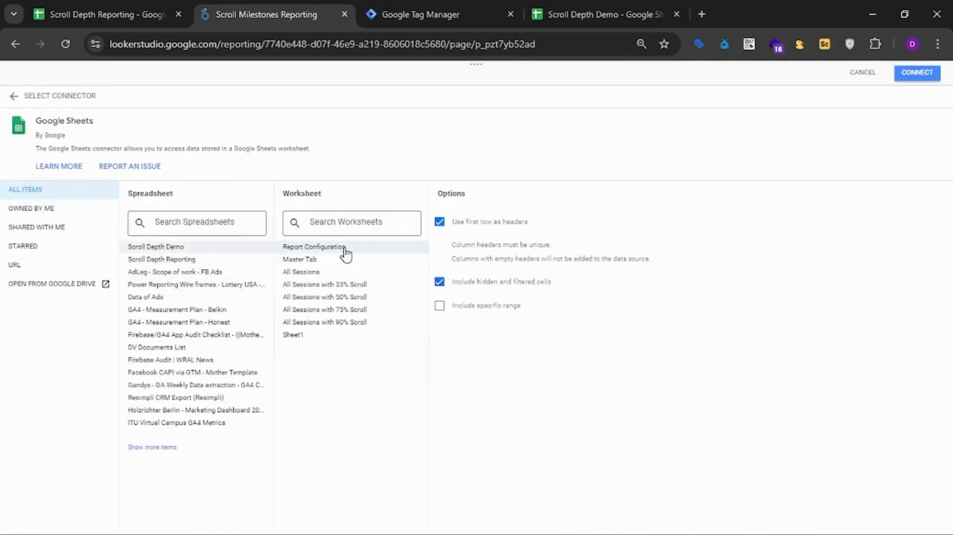
click(299, 260)
click(913, 76)
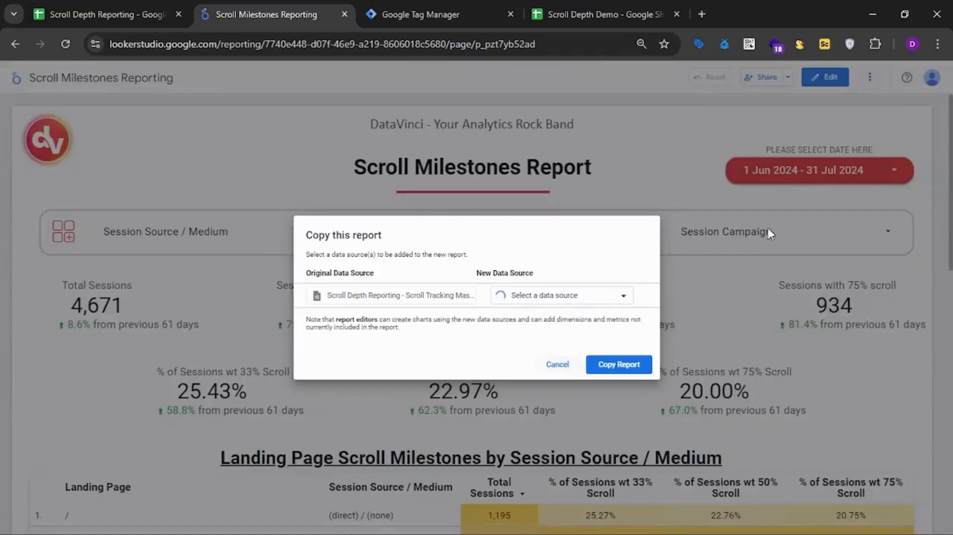
Look for the Master Tab source by searching "scroll" in the new data source list, and cancel copying the report.
click(614, 297)
text(scroll)
click(618, 267)
click(558, 366)
Put the report in edit mode and add the Master Tab worksheet of Scroll Depth Demo as a Google Sheets data source.
click(825, 77)
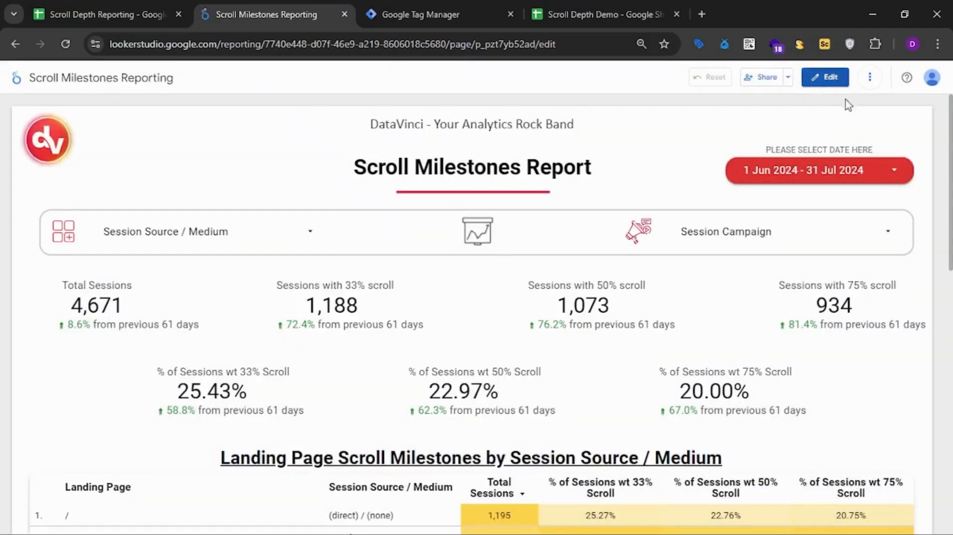
click(188, 105)
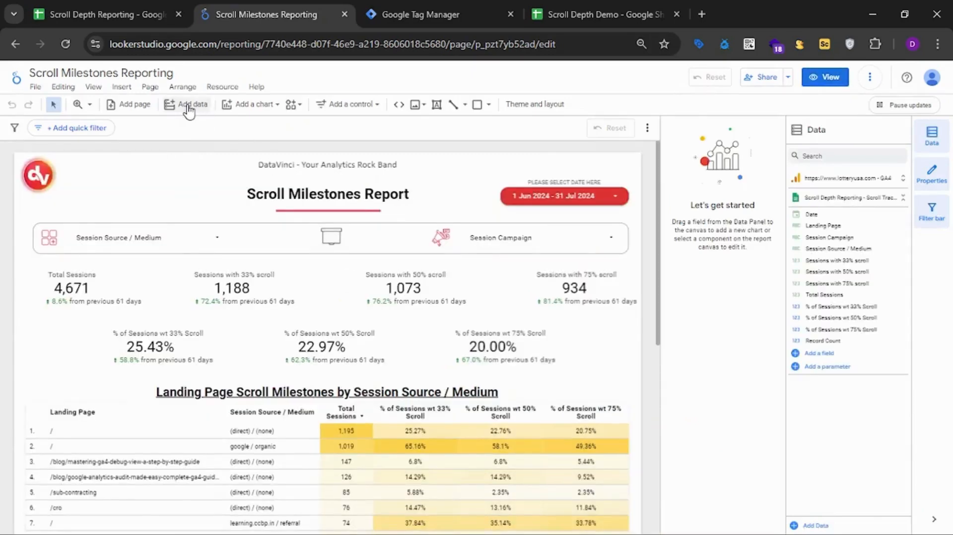
click(740, 336)
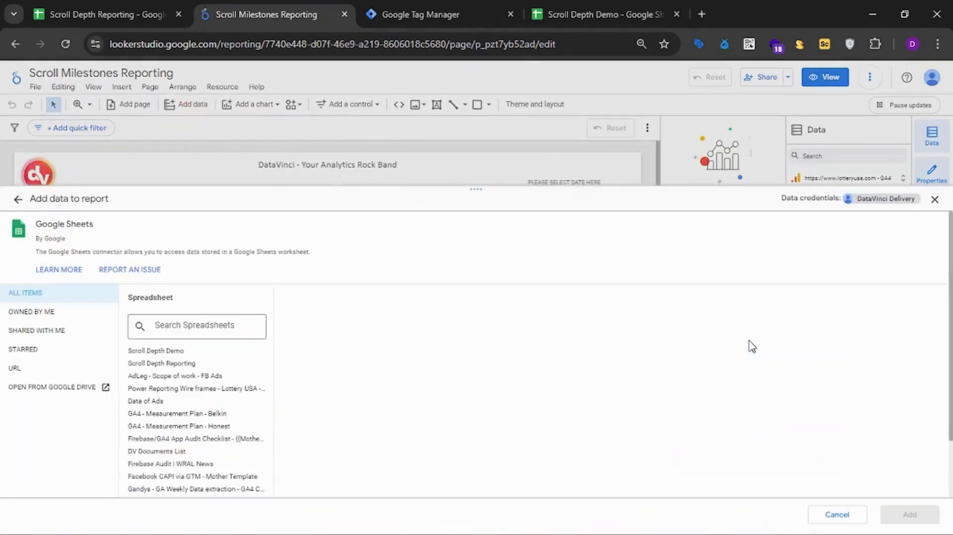
click(133, 351)
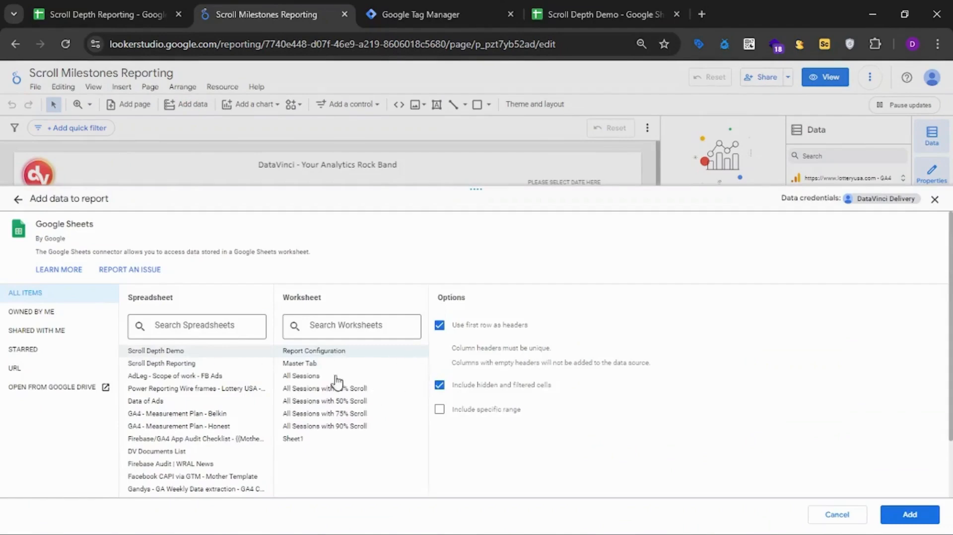
click(304, 364)
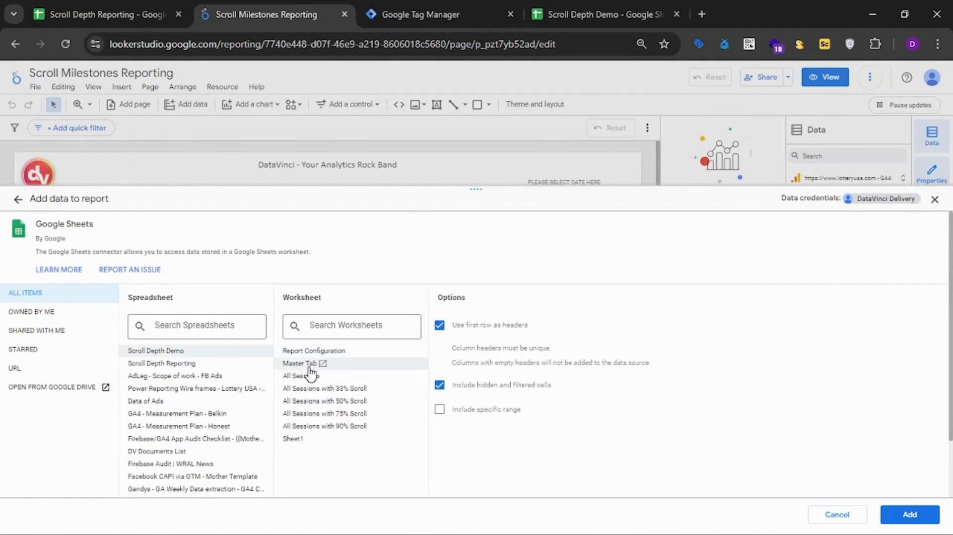
click(919, 515)
click(911, 517)
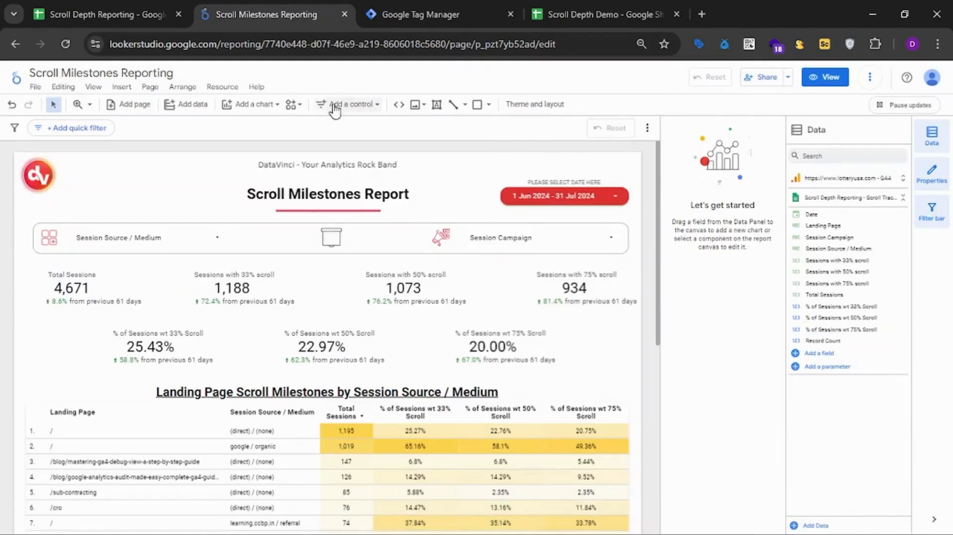
Make a copy of the Scroll Milestones report with Scroll Depth Demo - Master Tab as its new data source.
click(870, 77)
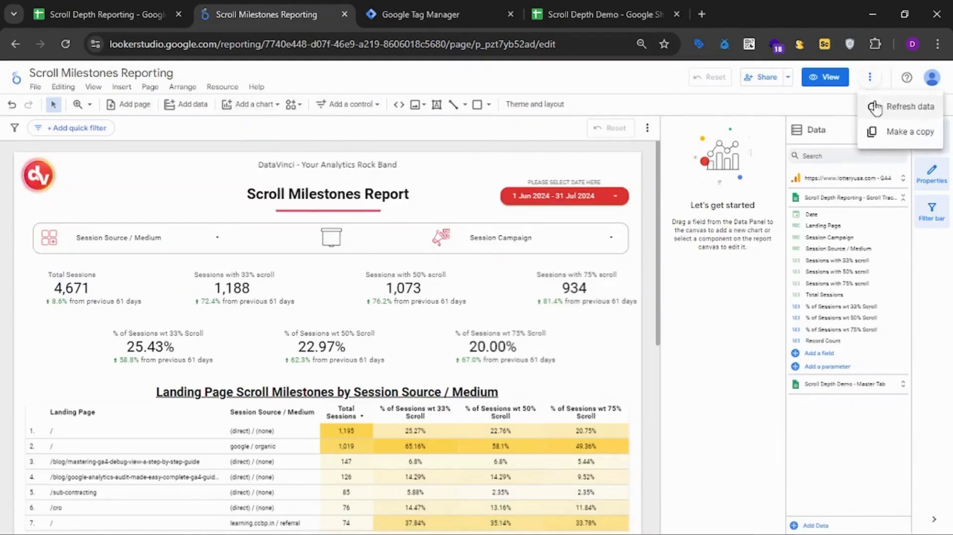
click(897, 142)
click(573, 310)
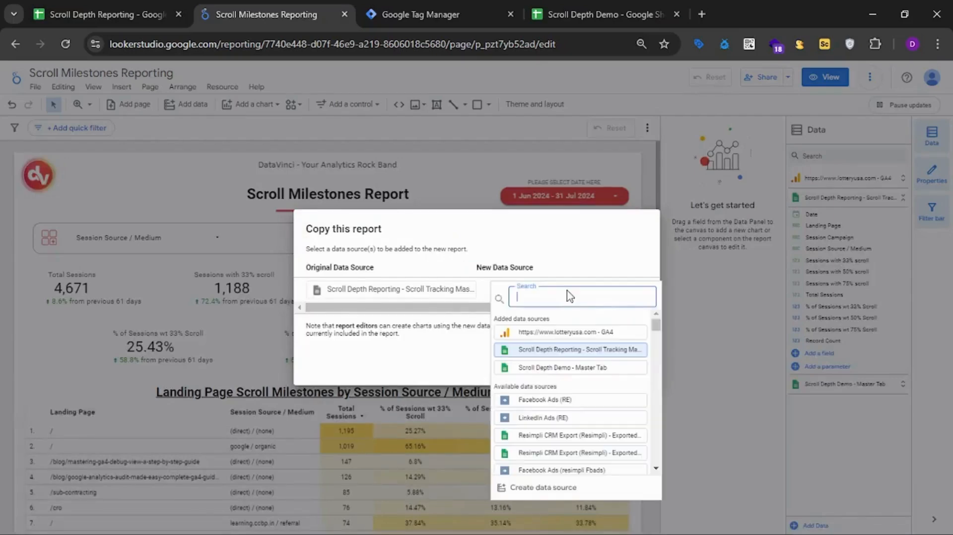
click(585, 369)
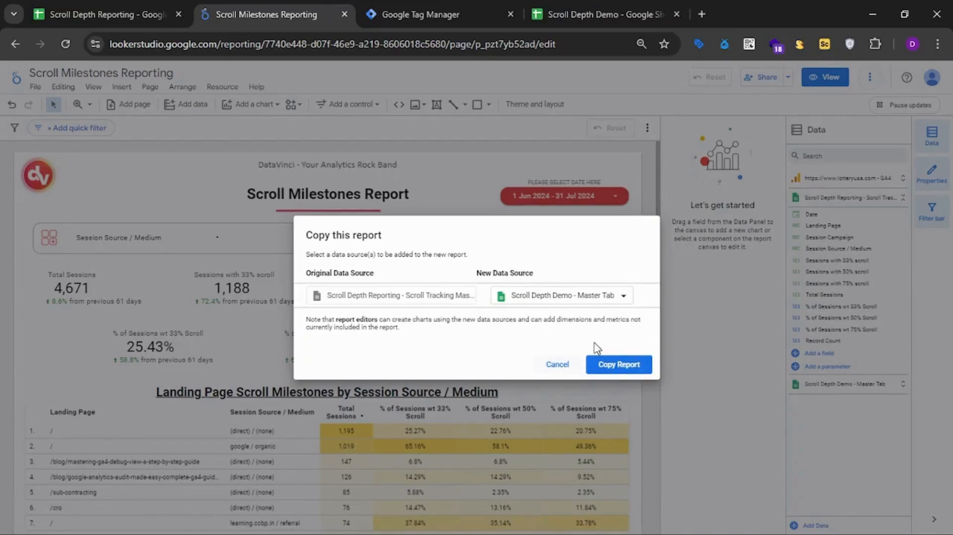
click(619, 365)
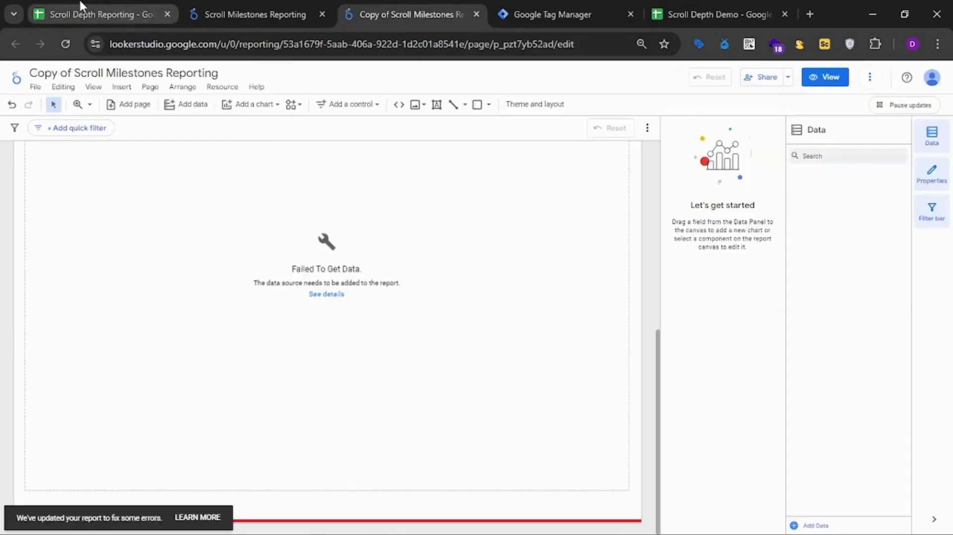
click(82, 11)
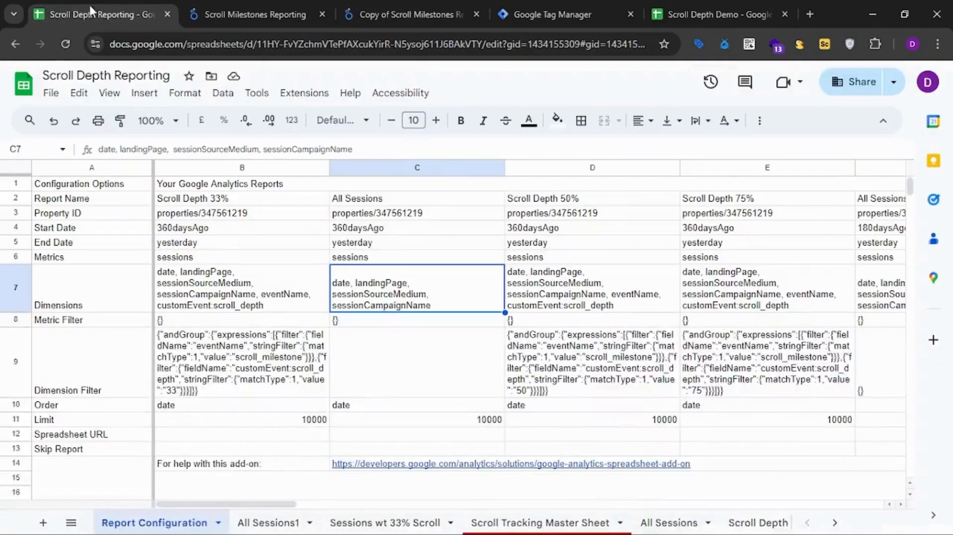
click(272, 7)
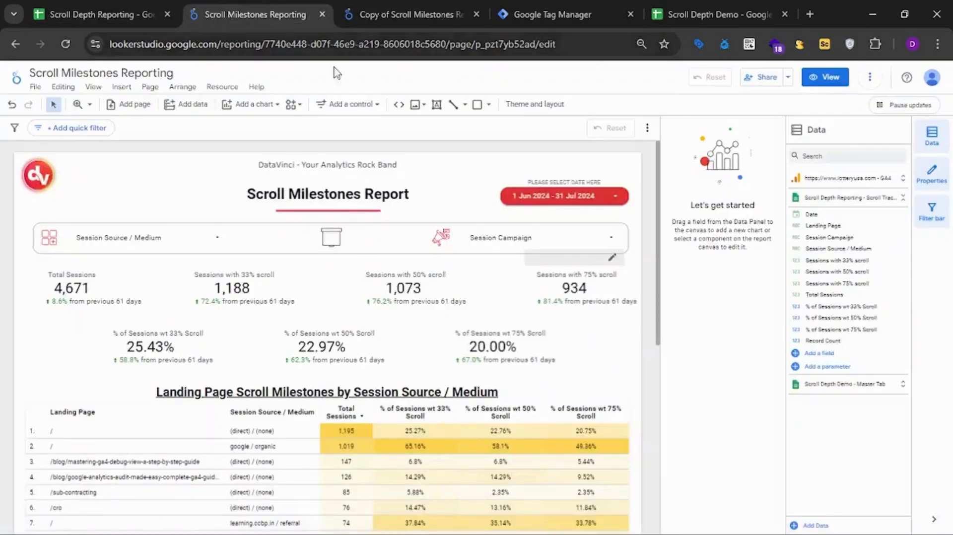
click(362, 7)
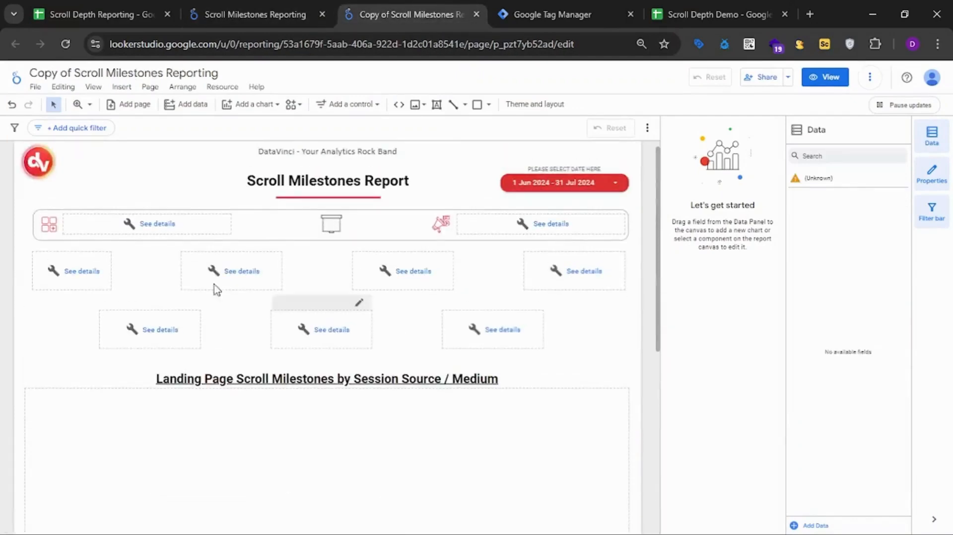
Select all components on the copied page sharing the unknown data source and connect them to the Master Tab worksheet of the Scroll Depth Demo spreadsheet.
click(164, 228)
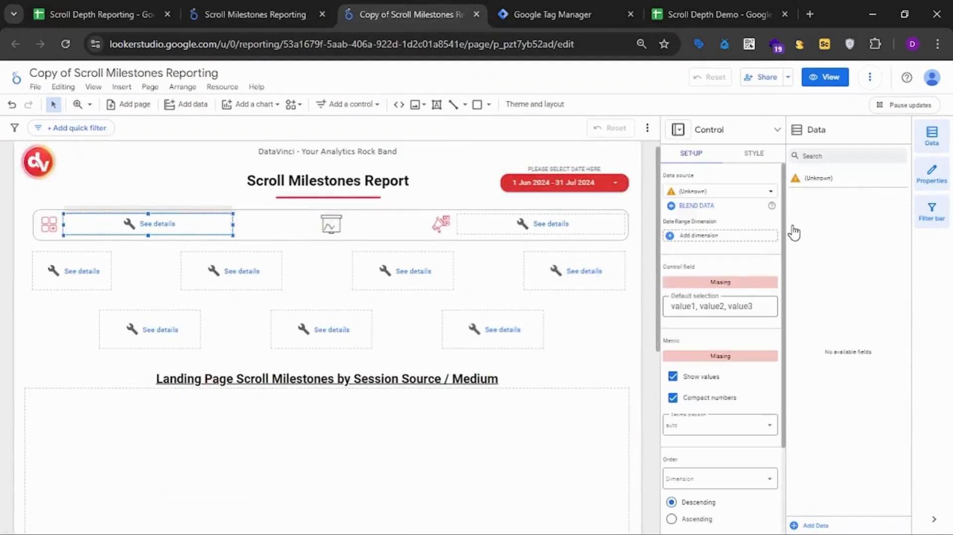
right_click(206, 232)
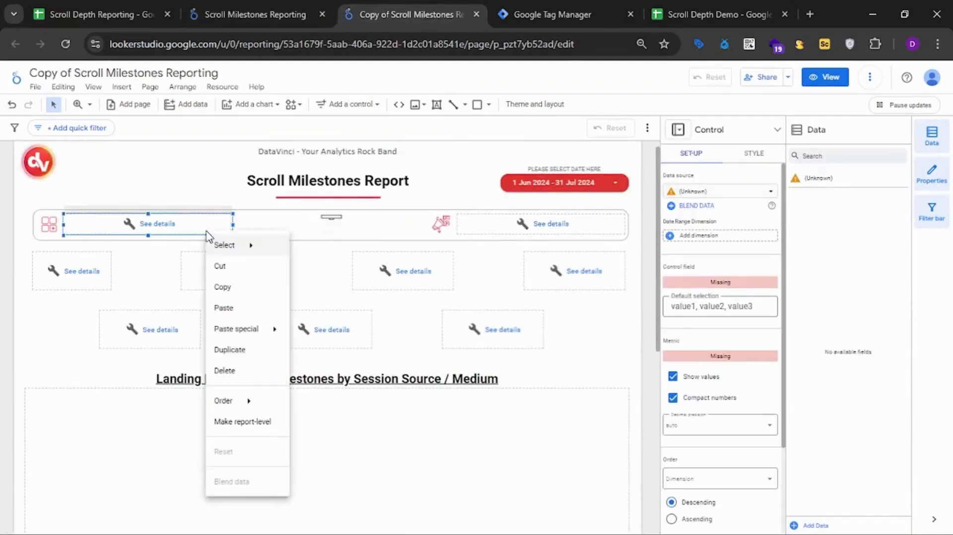
mouse_move(228, 245)
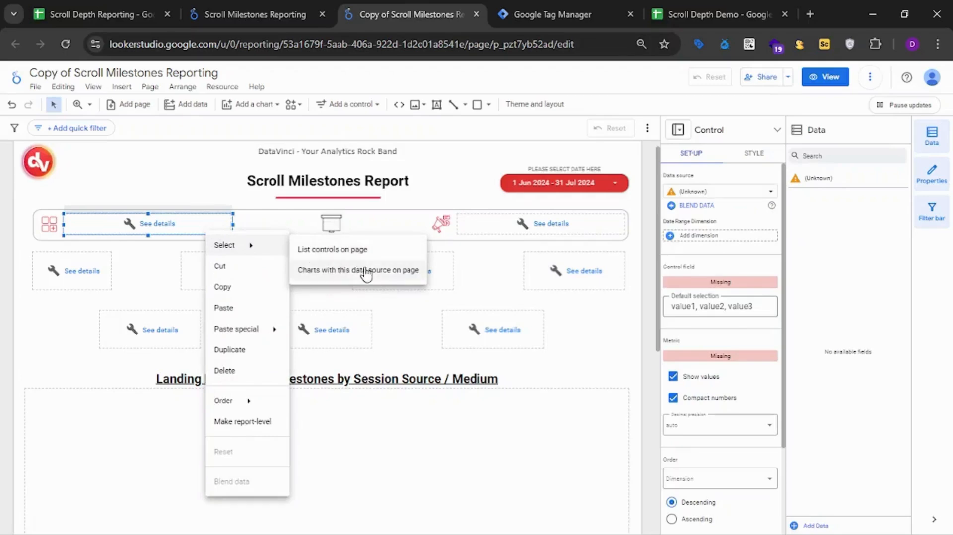
click(404, 271)
click(724, 192)
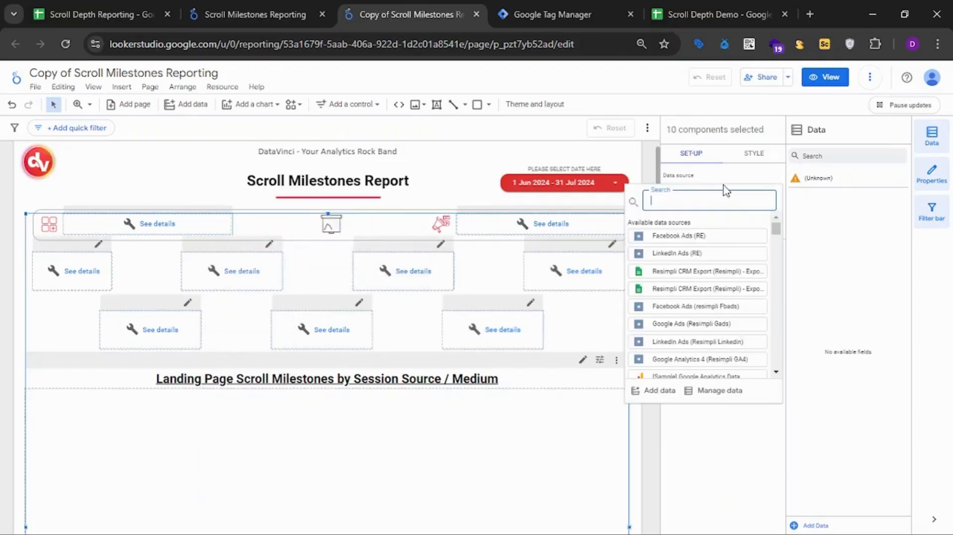
text(scroll)
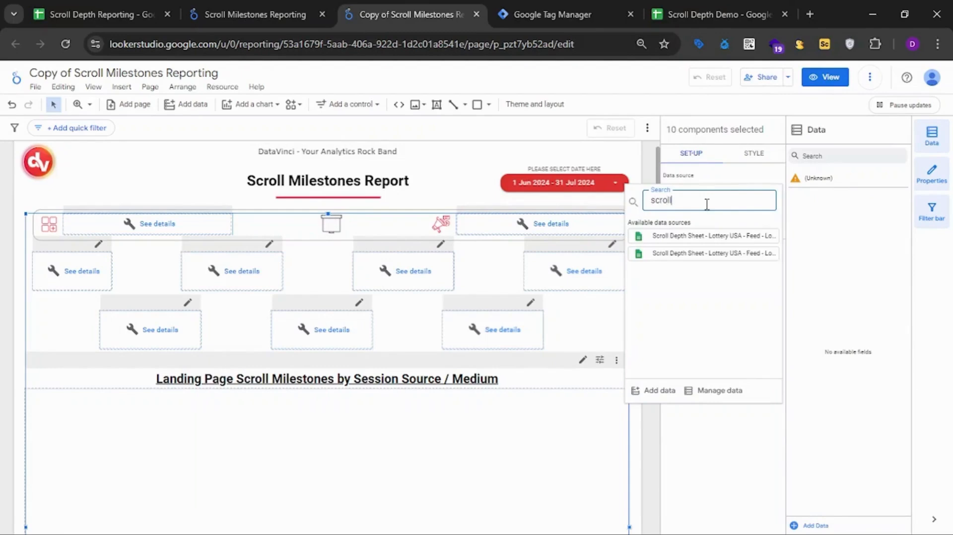
click(663, 391)
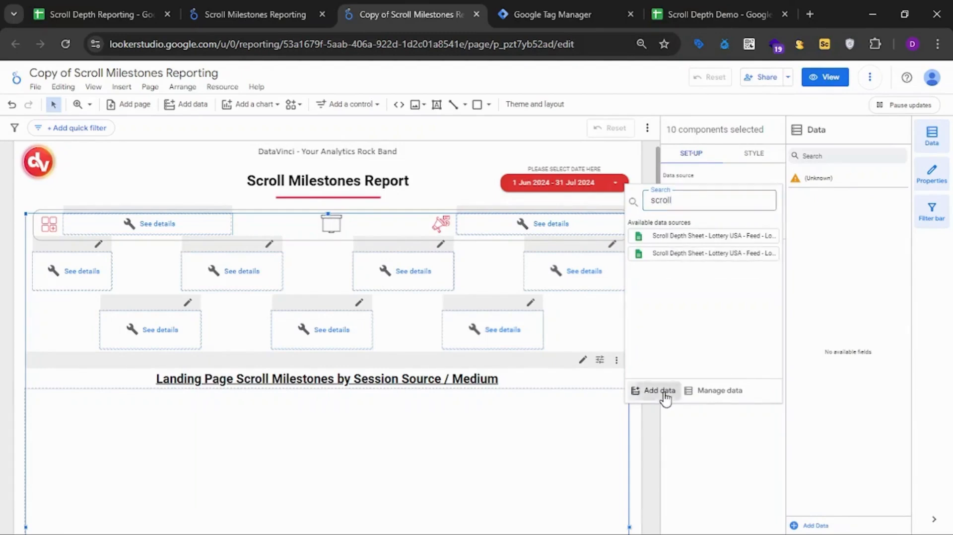
click(775, 359)
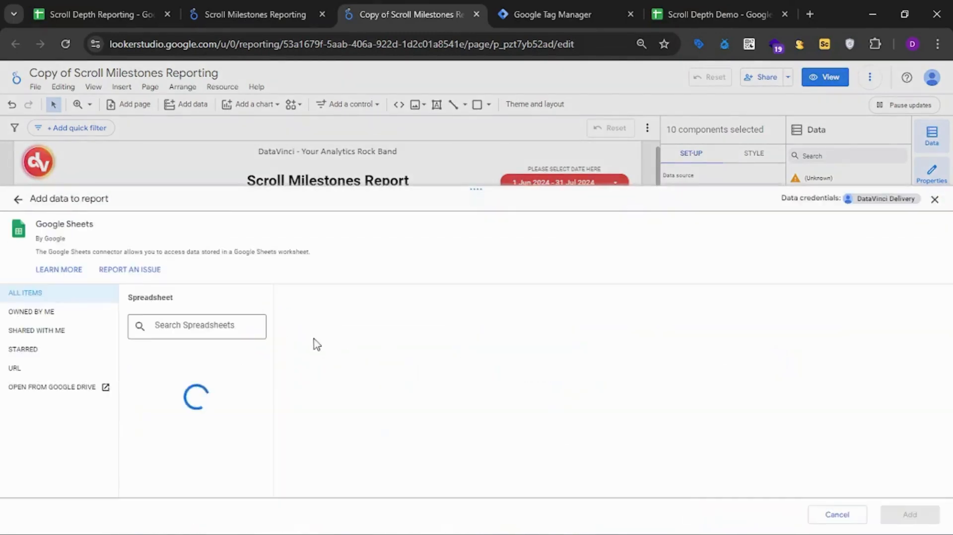
click(167, 353)
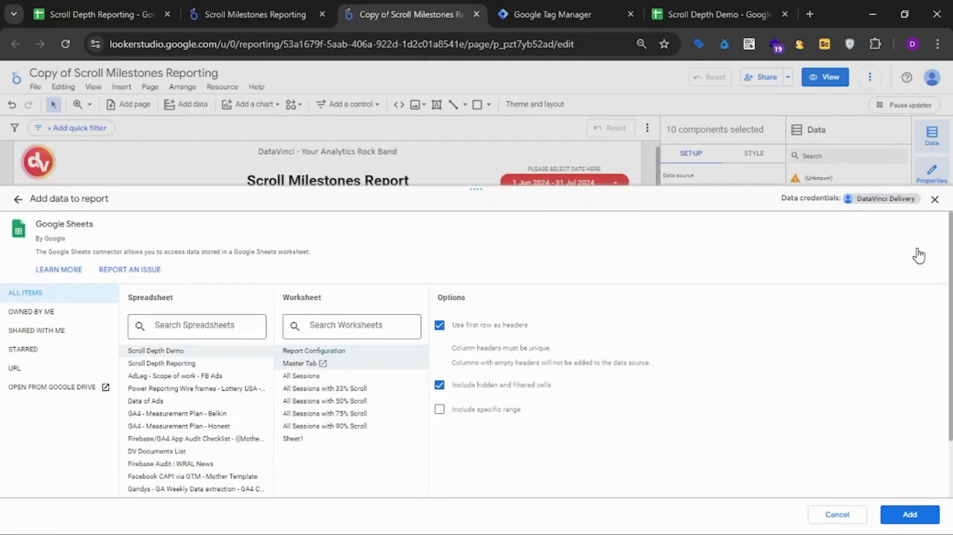
click(300, 363)
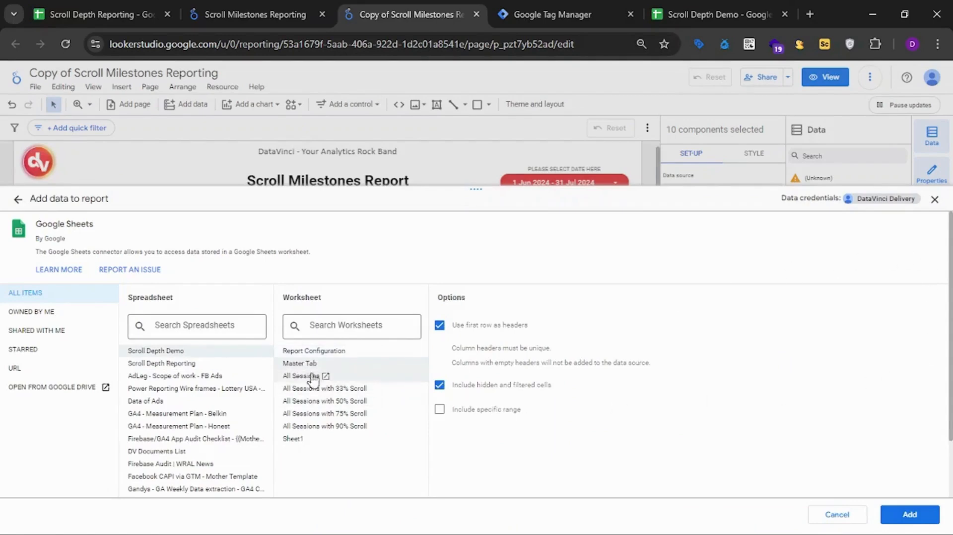
click(910, 517)
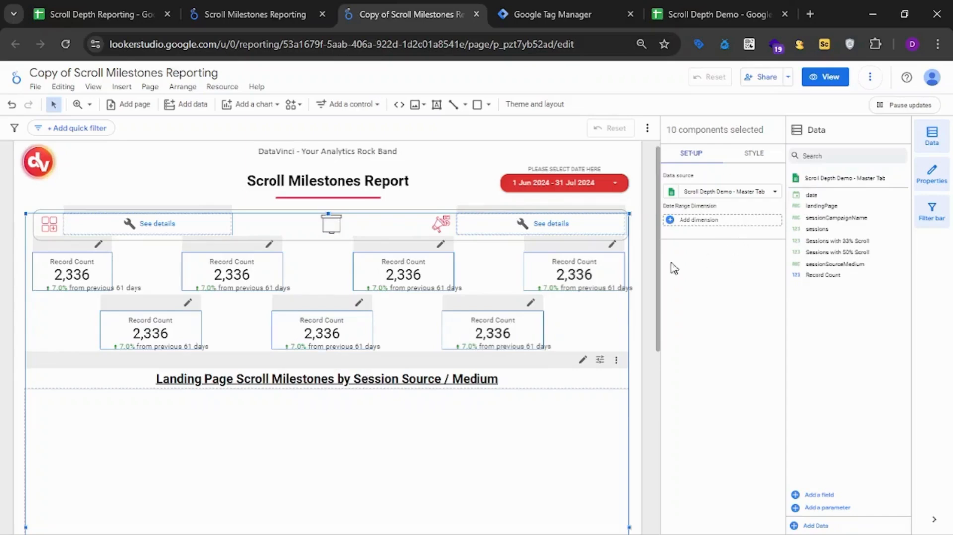
Set the landing page table's metrics to Sessions with 33% Scroll, Sessions with 50% Scroll and sessions, and remove the remaining Record Count metric.
scroll(563, 354, down, 5)
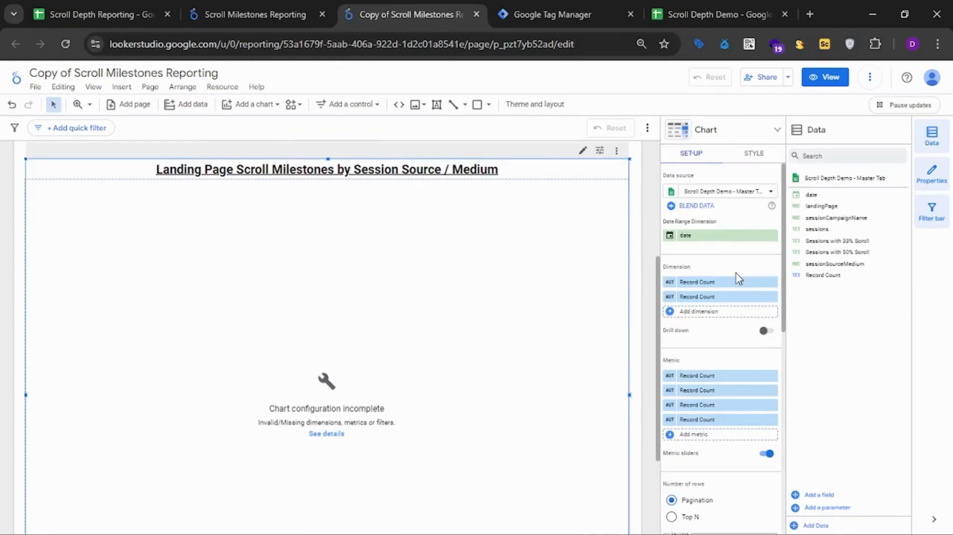
scroll(740, 279, down, 3)
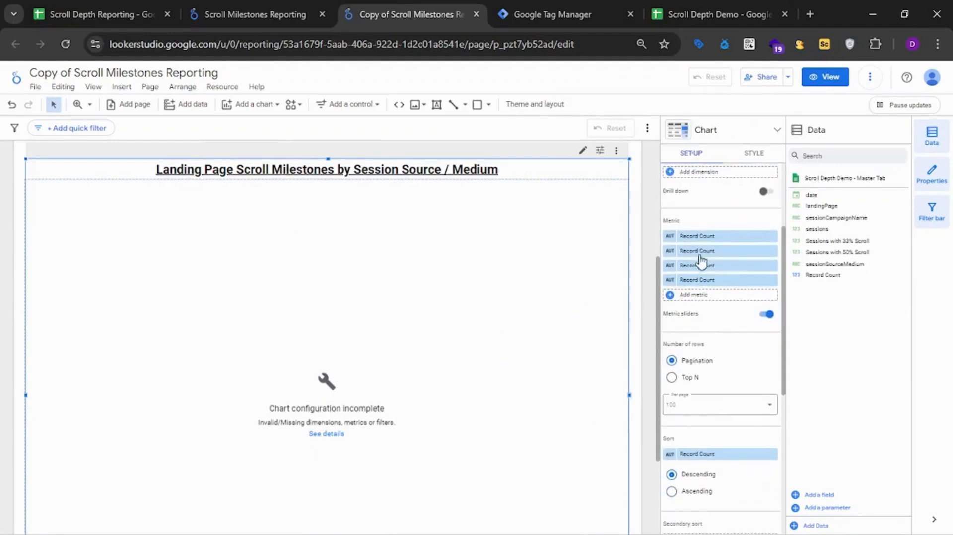
click(710, 237)
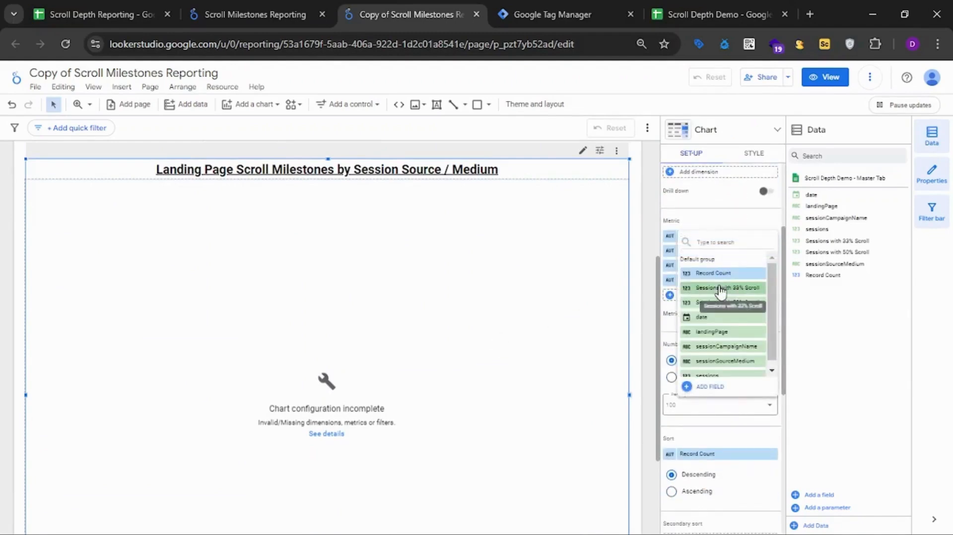
click(725, 288)
click(717, 251)
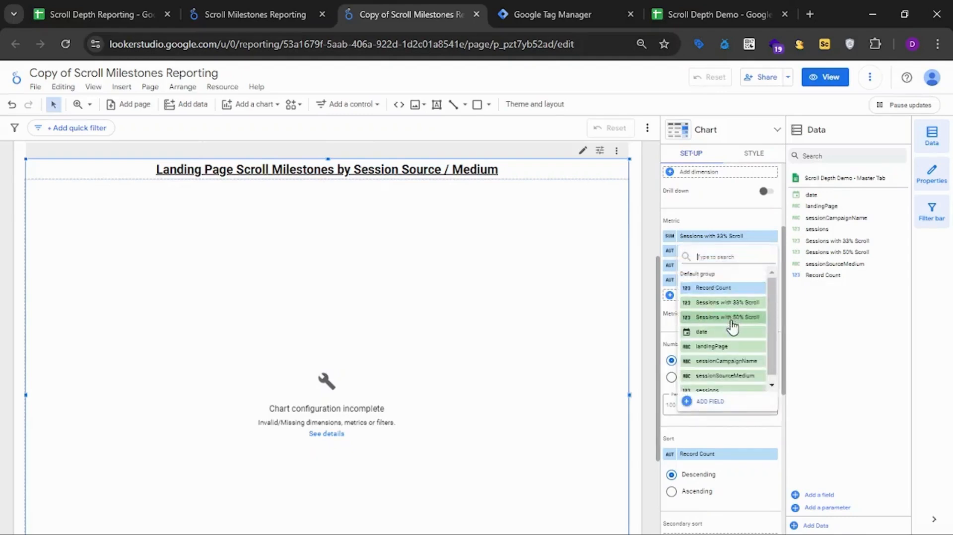
click(732, 318)
click(725, 264)
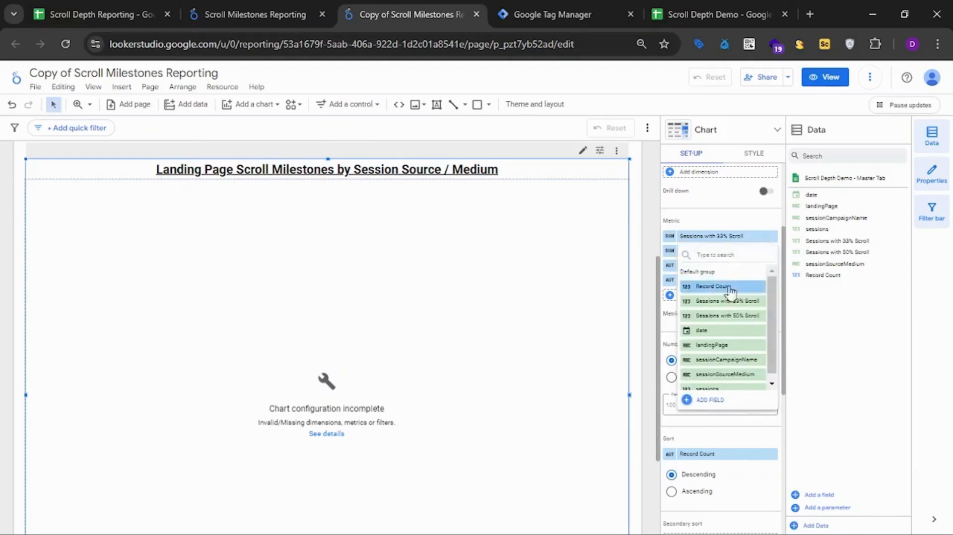
click(728, 219)
click(725, 265)
scroll(749, 367, down, 1)
click(721, 401)
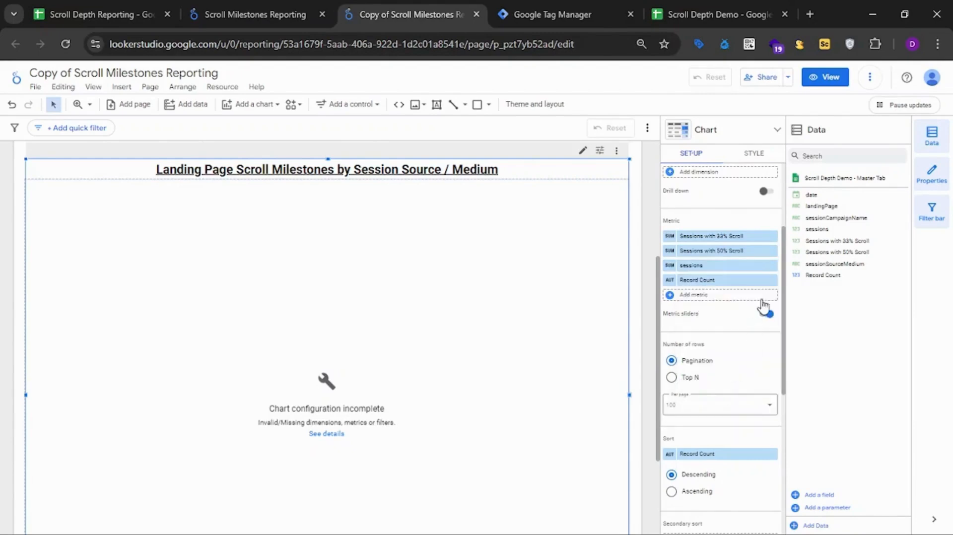
click(773, 280)
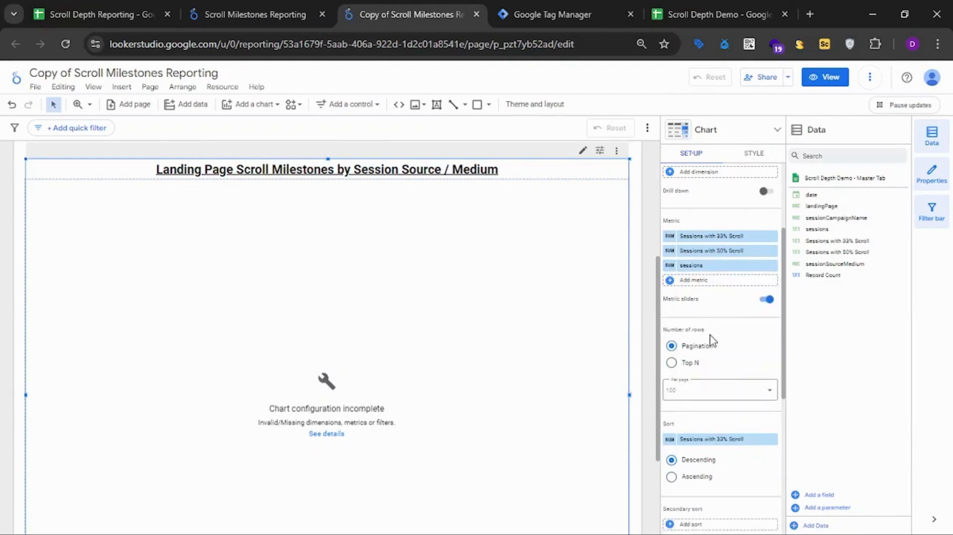
Repair the table's invalid landing page filter so it excludes rows whose landingPage contains "not set", and save it.
scroll(705, 332, down, 5)
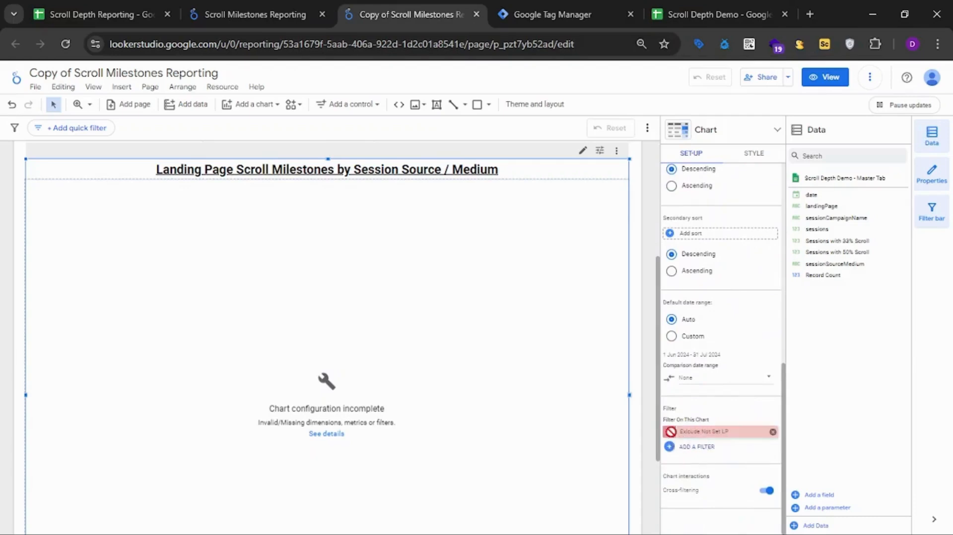
click(671, 433)
click(164, 366)
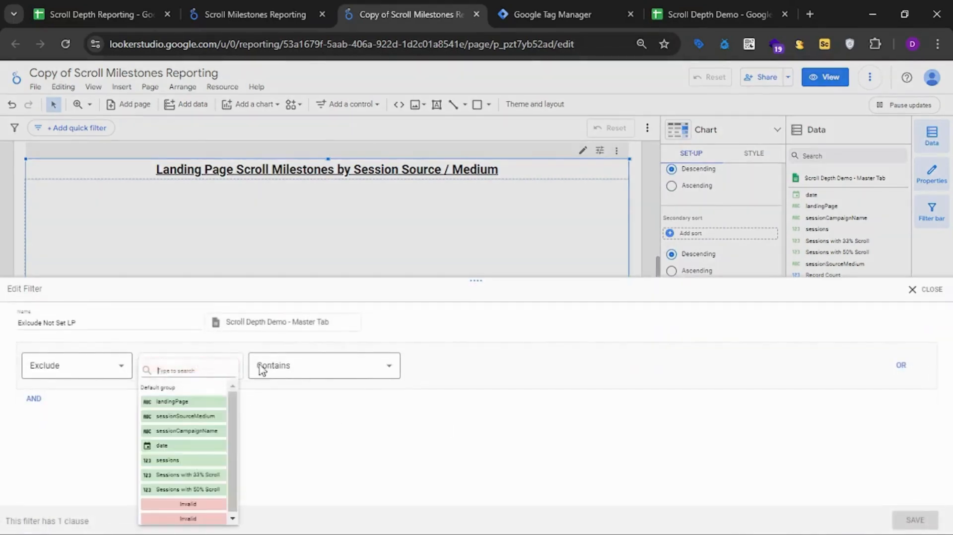
click(220, 401)
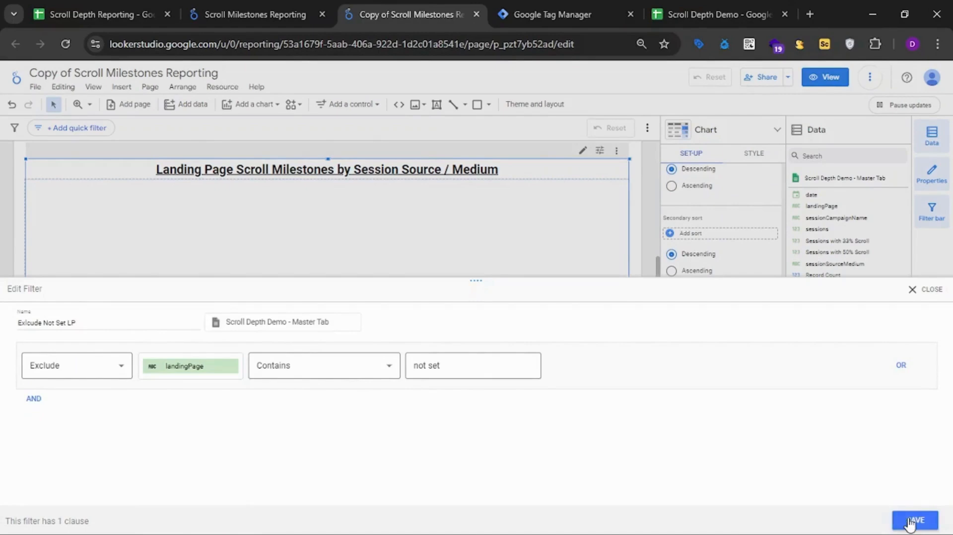
click(911, 522)
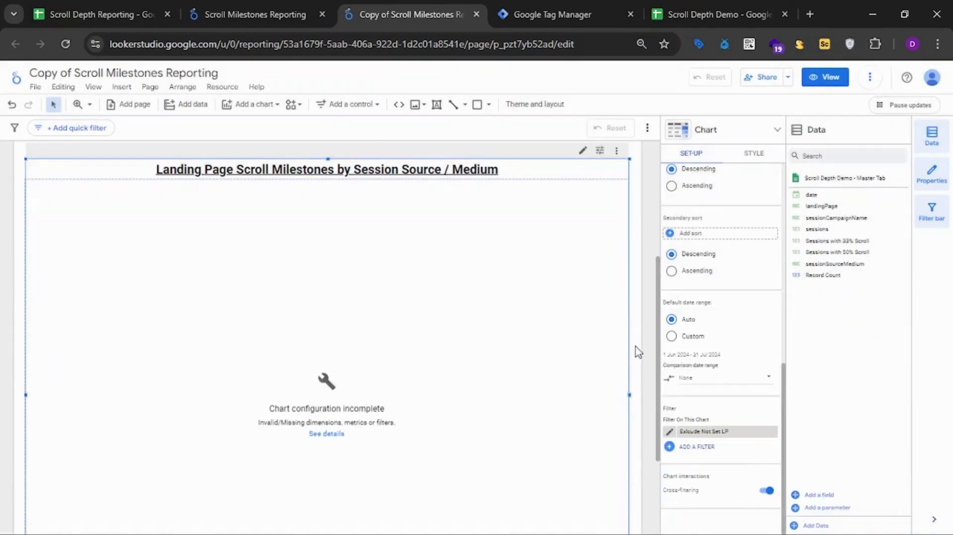
Reselect date as the table's date range dimension and check the details of its configuration error.
scroll(637, 352, down, 3)
scroll(674, 313, up, 10)
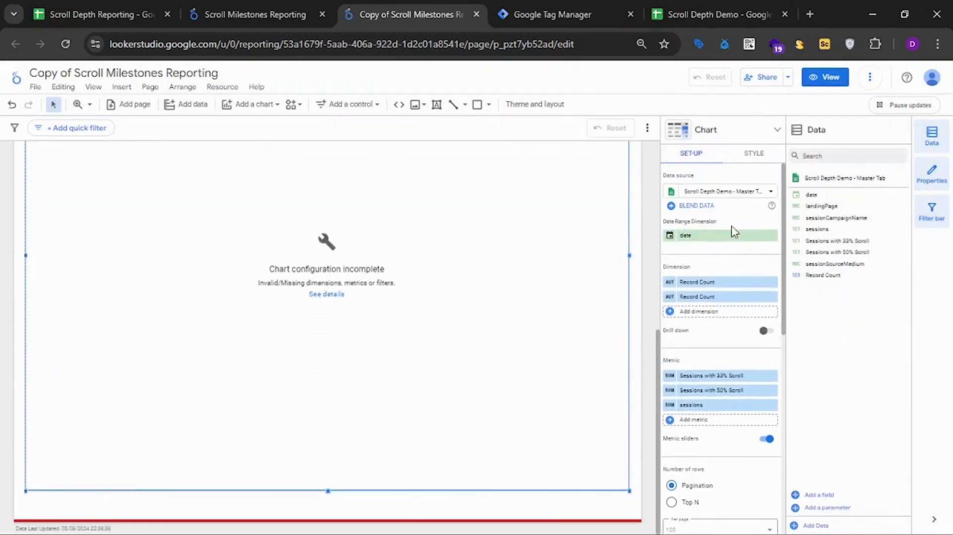
click(730, 235)
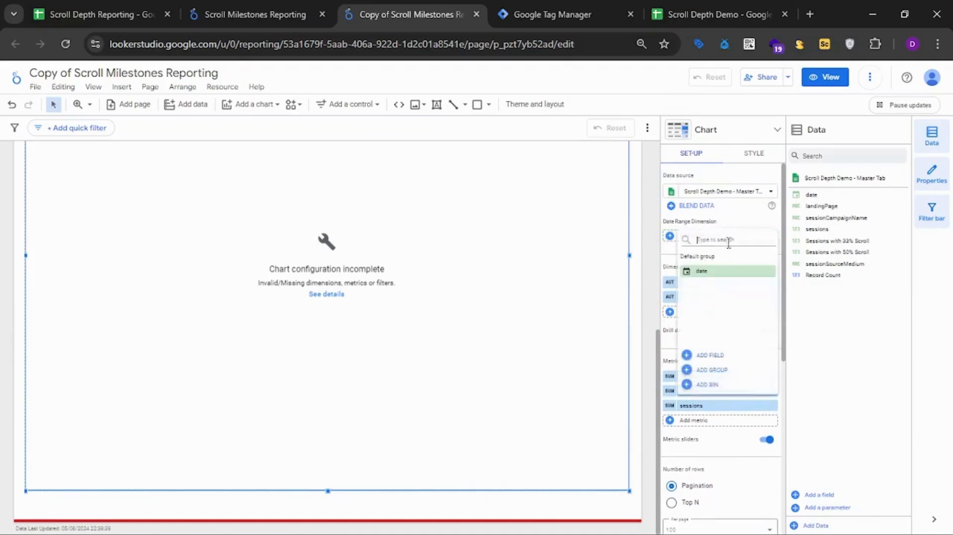
click(724, 273)
scroll(611, 283, up, 3)
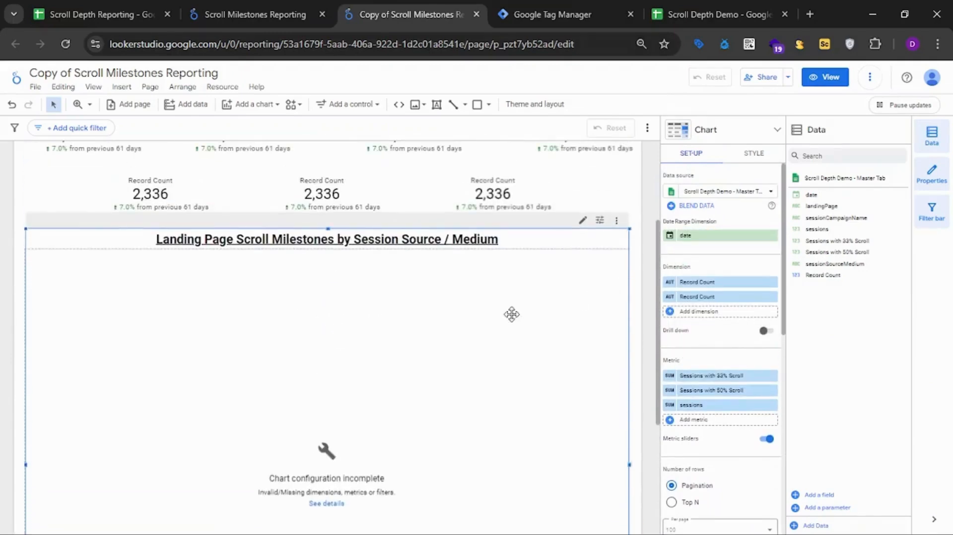
click(326, 505)
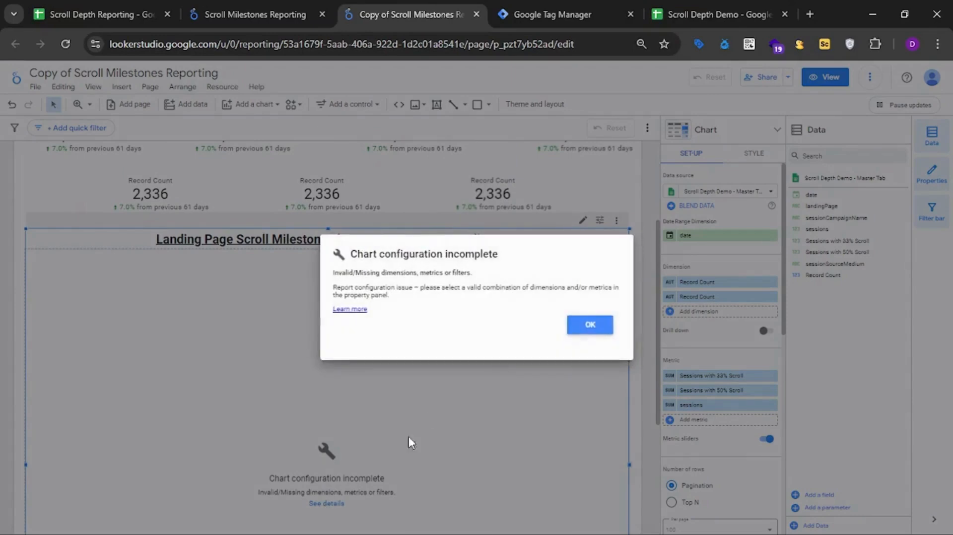
click(589, 328)
Remove one of the table's Record Count dimensions and replace the other with landingPage.
click(772, 297)
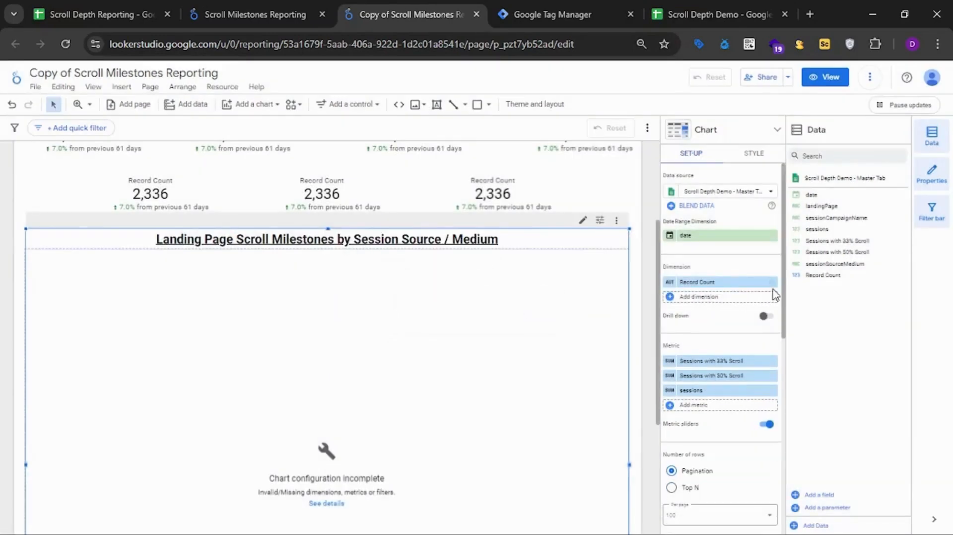
click(701, 281)
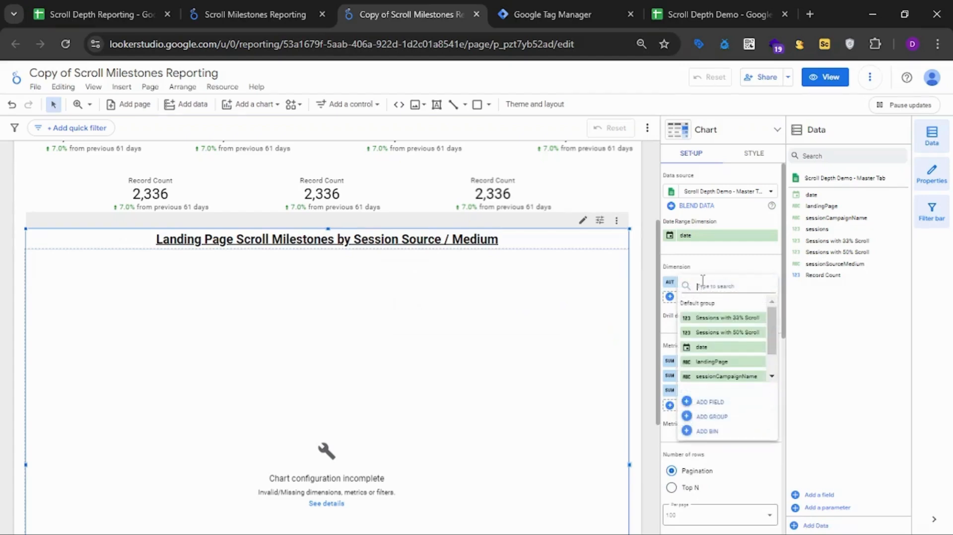
click(722, 362)
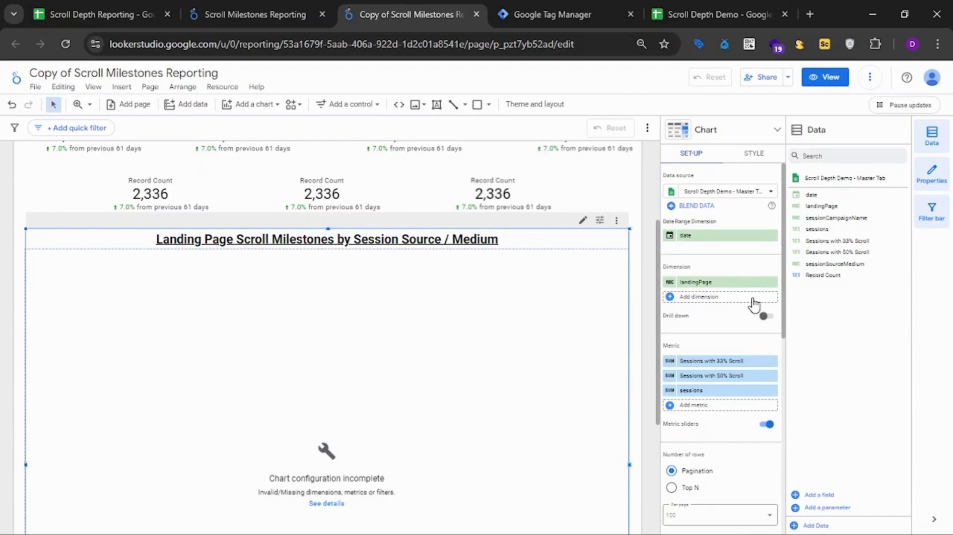
Add sessionCampaignName as the second dimension of the landing page table.
scroll(754, 303, down, 2)
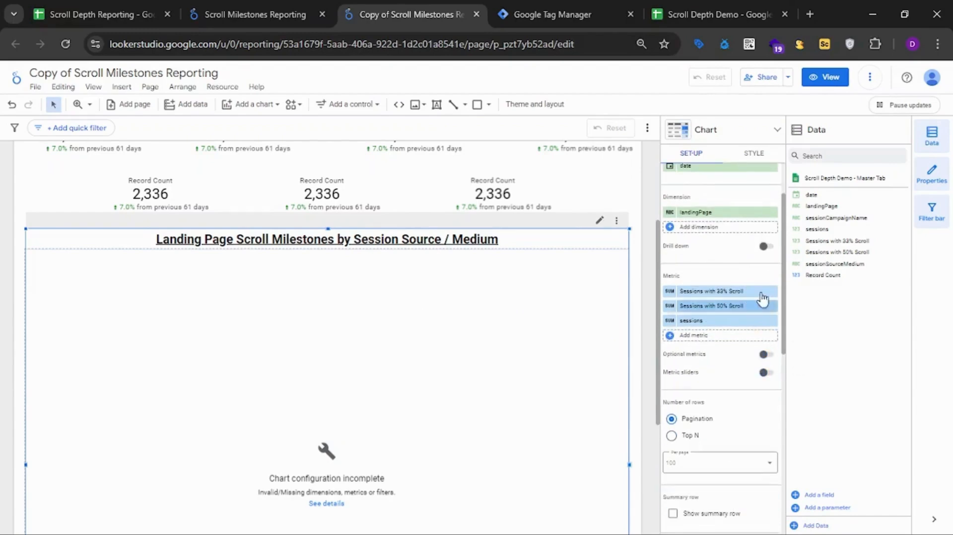
click(726, 227)
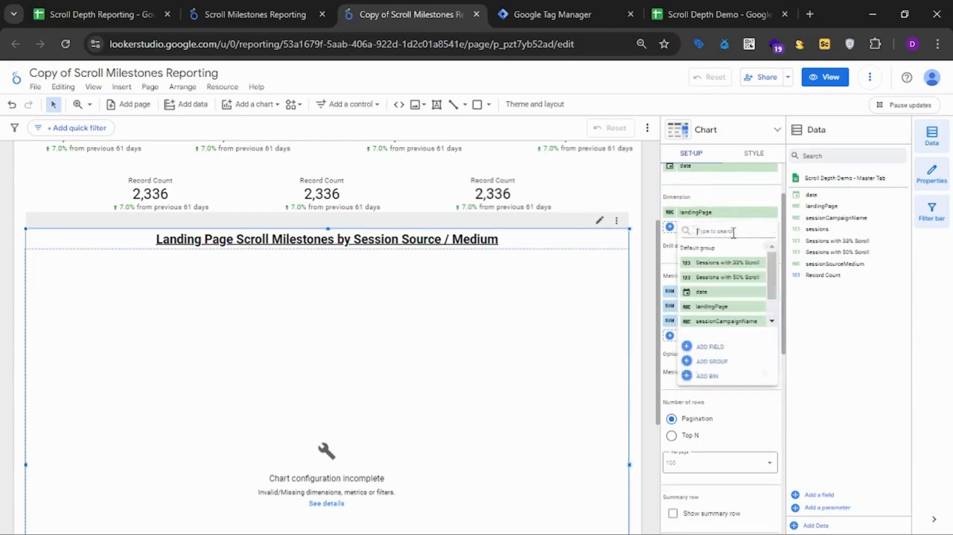
click(747, 323)
scroll(500, 368, down, 1)
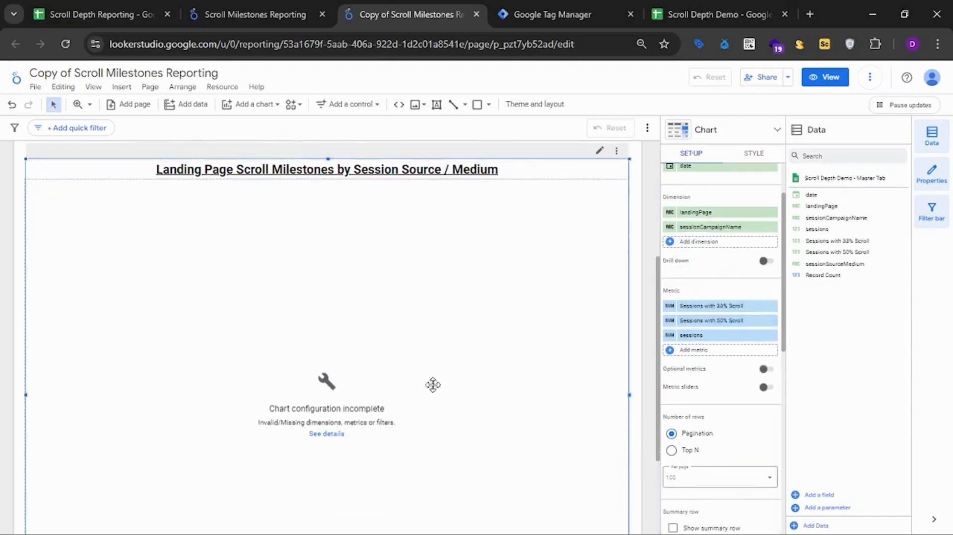
Check the table's configuration error details and filter settings, and reload the report page.
click(326, 434)
click(582, 326)
scroll(692, 318, up, 2)
scroll(690, 313, down, 10)
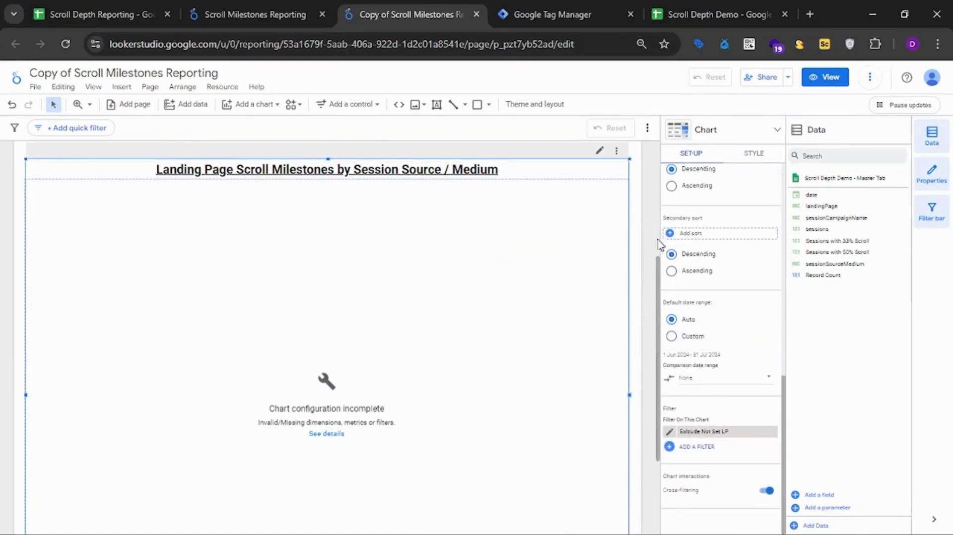
click(65, 44)
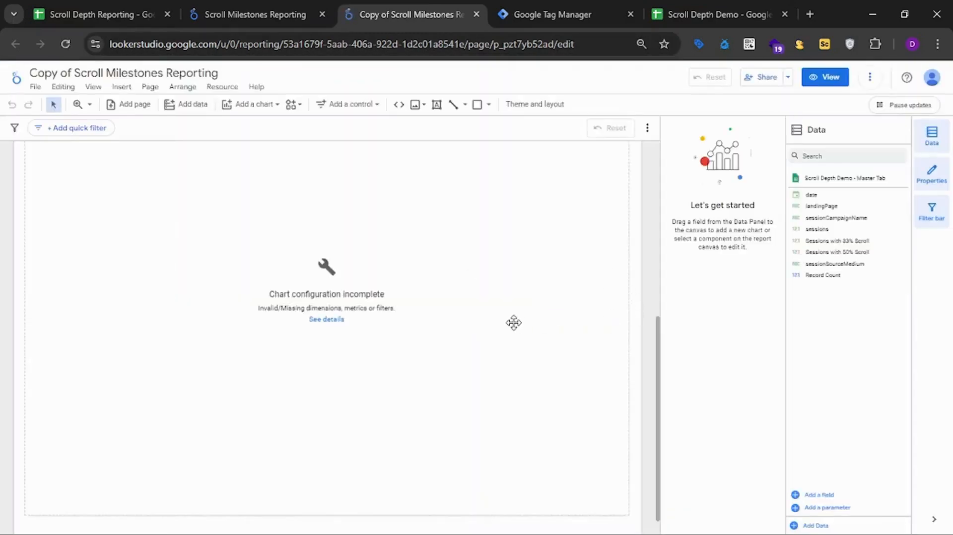
Replace the table's three landingPage metrics with sessions, Sessions with 33% Scroll and Sessions with 50% Scroll.
click(513, 323)
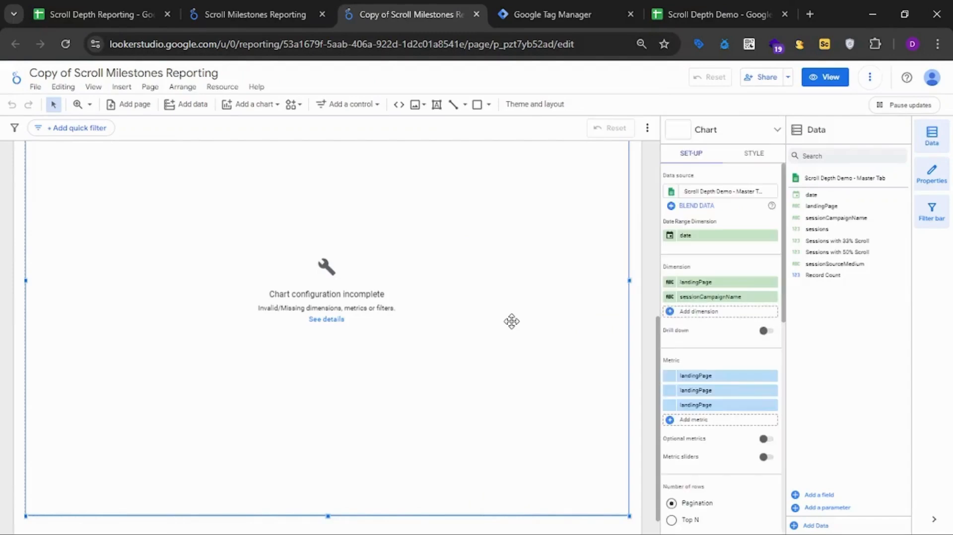
scroll(723, 332, down, 3)
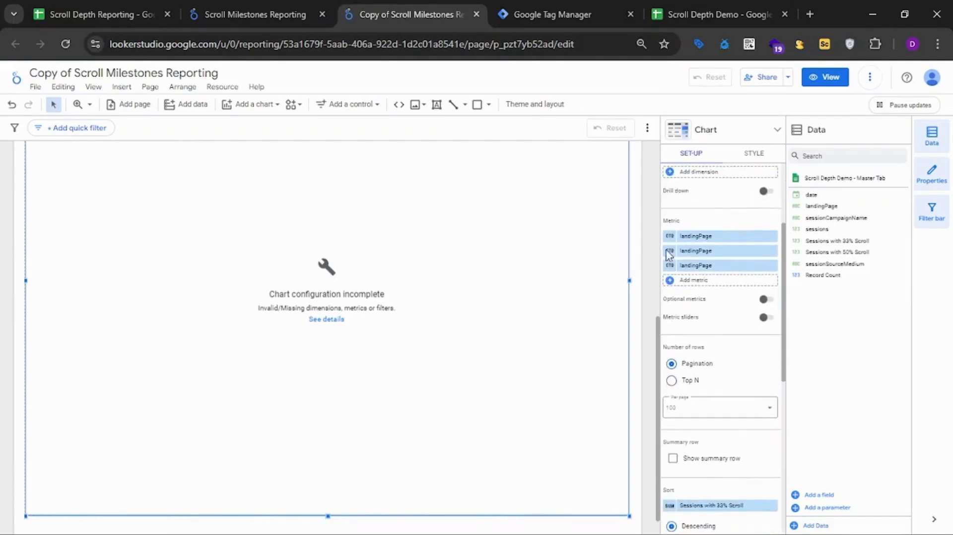
scroll(725, 297, up, 2)
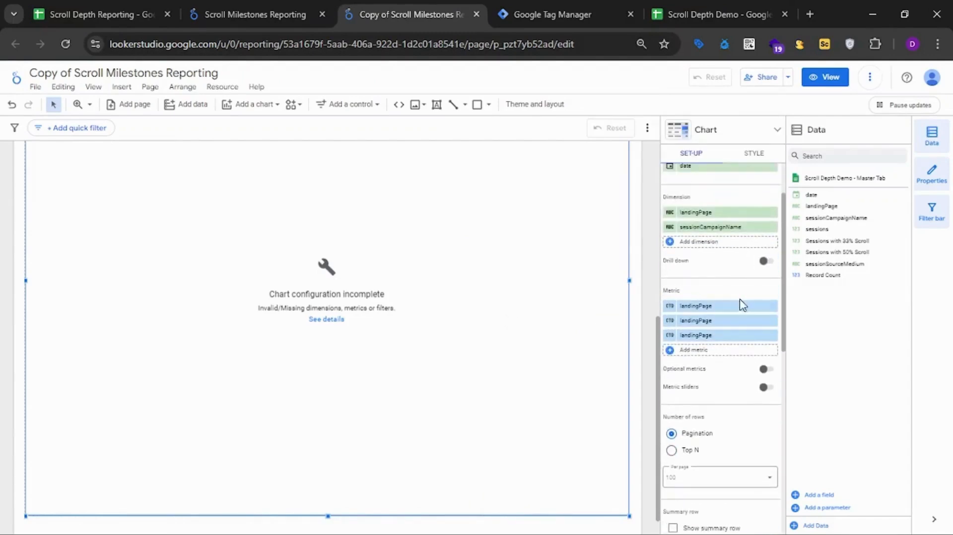
click(773, 306)
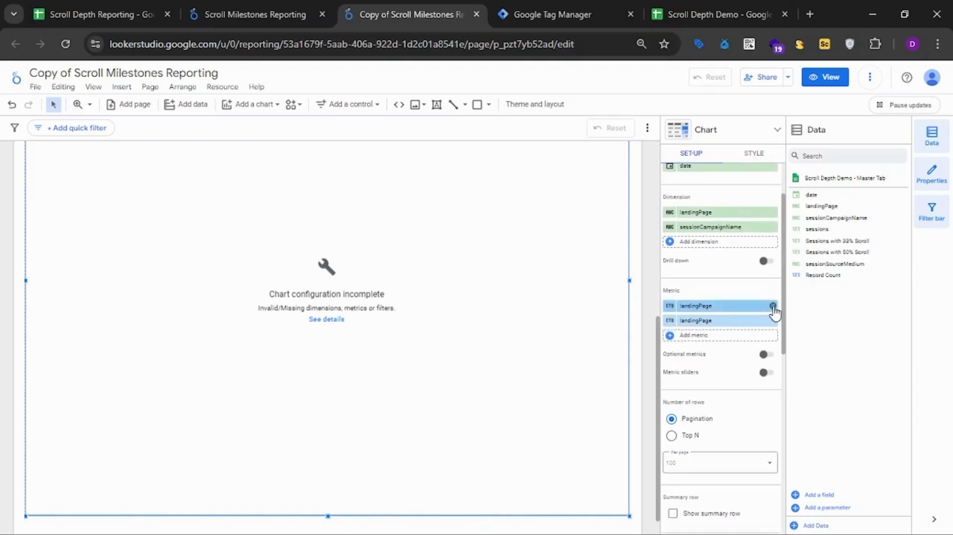
click(773, 307)
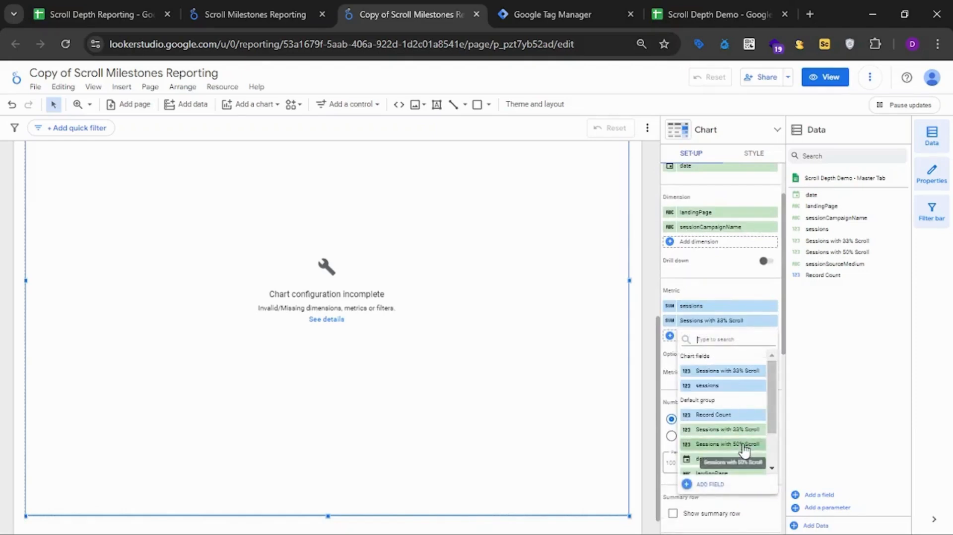
click(744, 445)
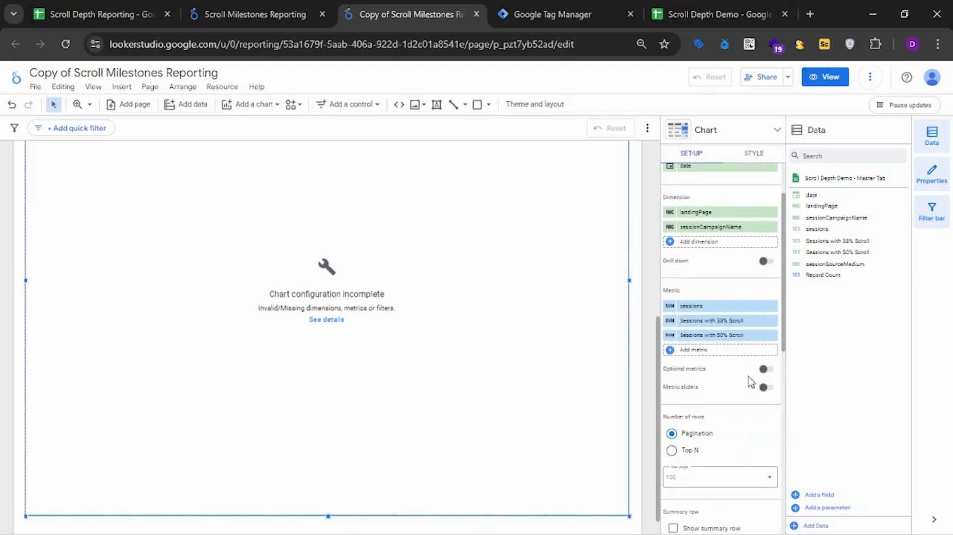
Review the field types and default aggregations of the Scroll Depth Demo - Master Tab data source.
scroll(750, 377, down, 3)
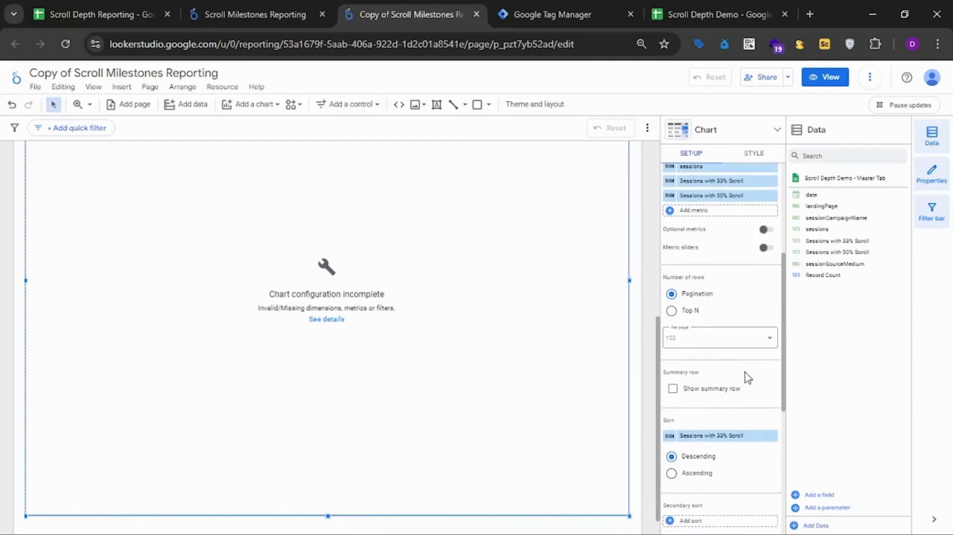
click(795, 178)
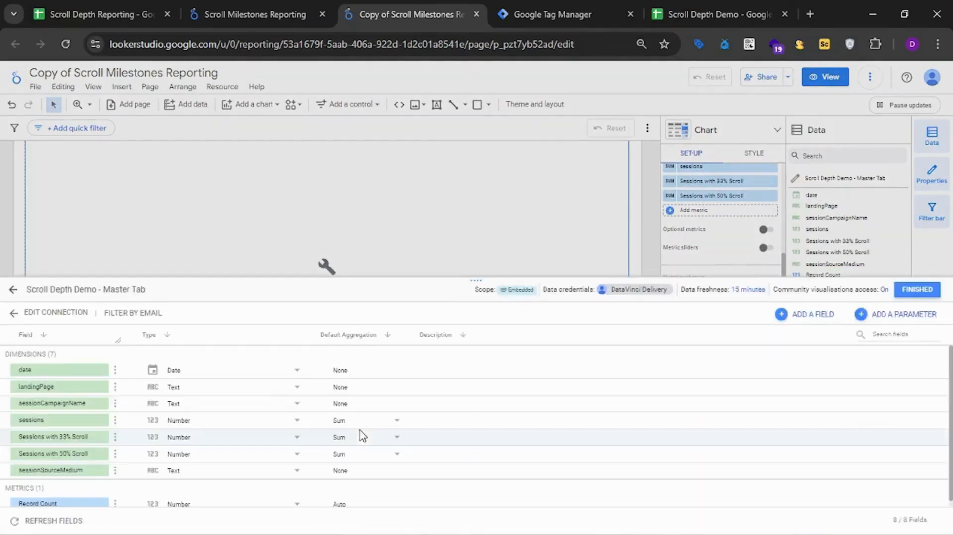
scroll(241, 449, down, 1)
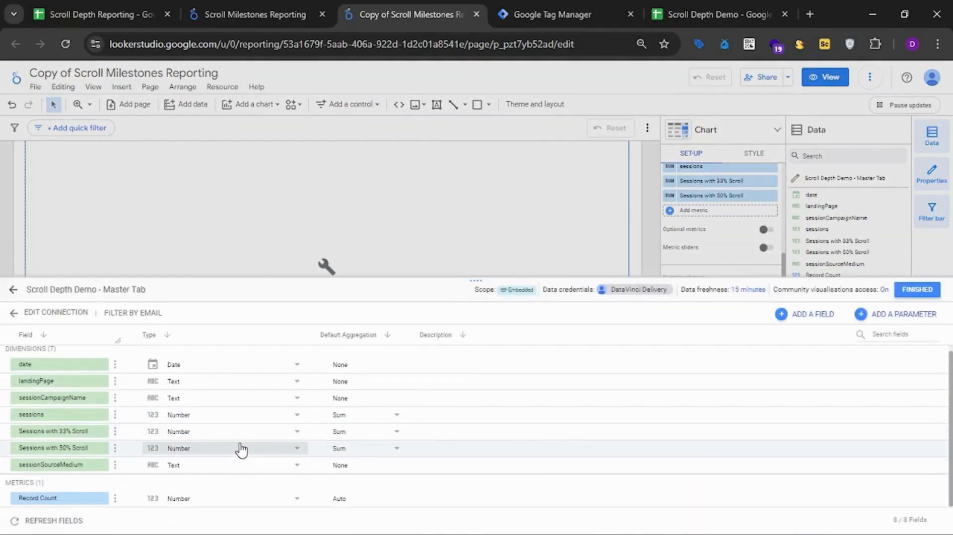
click(918, 289)
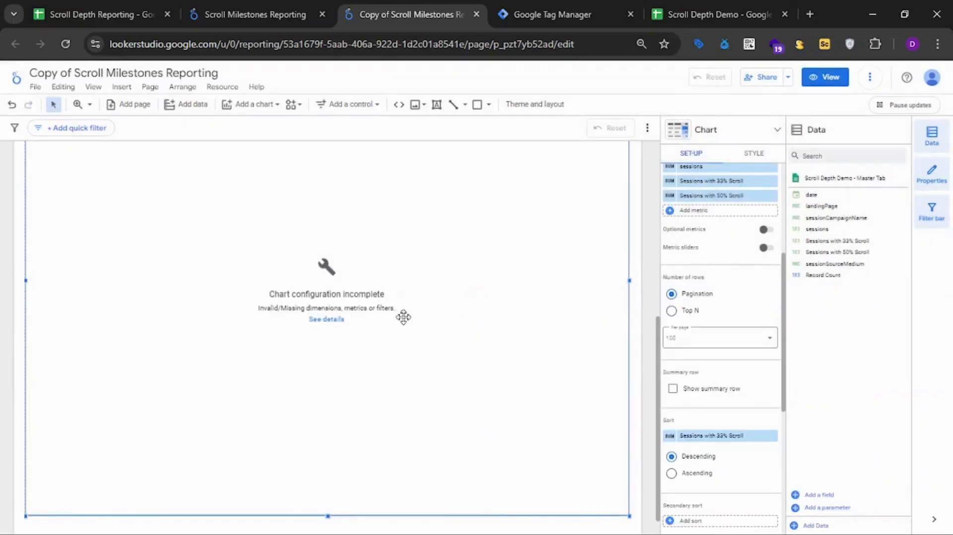
Reread the table's configuration error details and refresh the report data.
click(332, 320)
click(595, 324)
click(870, 77)
click(879, 107)
Examine the table's sort, date range and filter settings and the set-up of the first Record Count scorecard.
scroll(745, 362, down, 5)
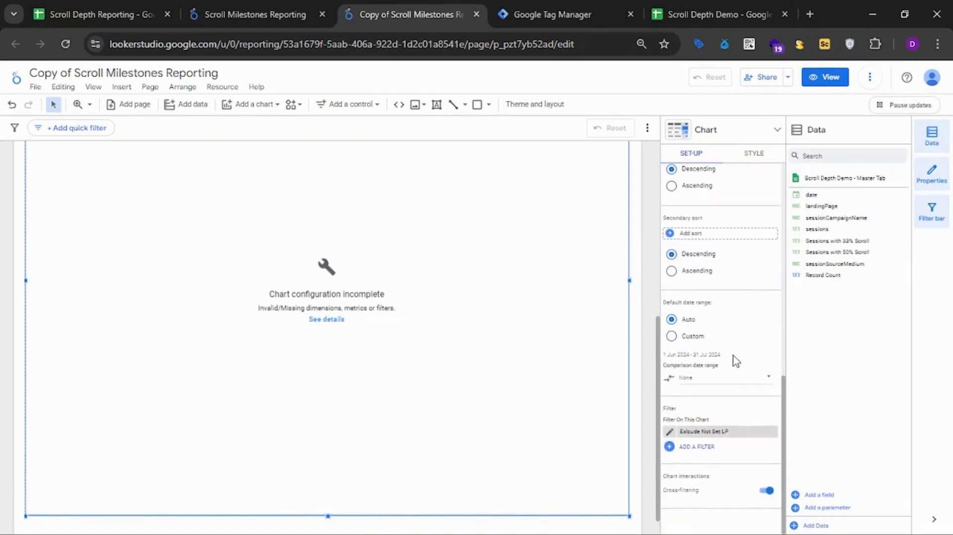
scroll(643, 302, up, 3)
scroll(643, 302, up, 4)
click(72, 288)
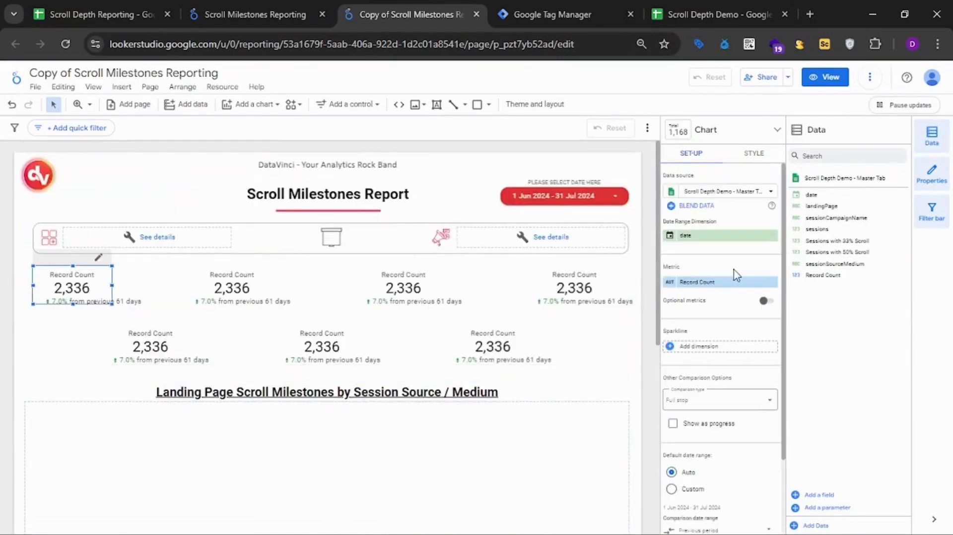
scroll(534, 405, down, 3)
Change the table's landingPage dimension to sessions, inspect the sessions metric's options, and remove that metric.
click(524, 374)
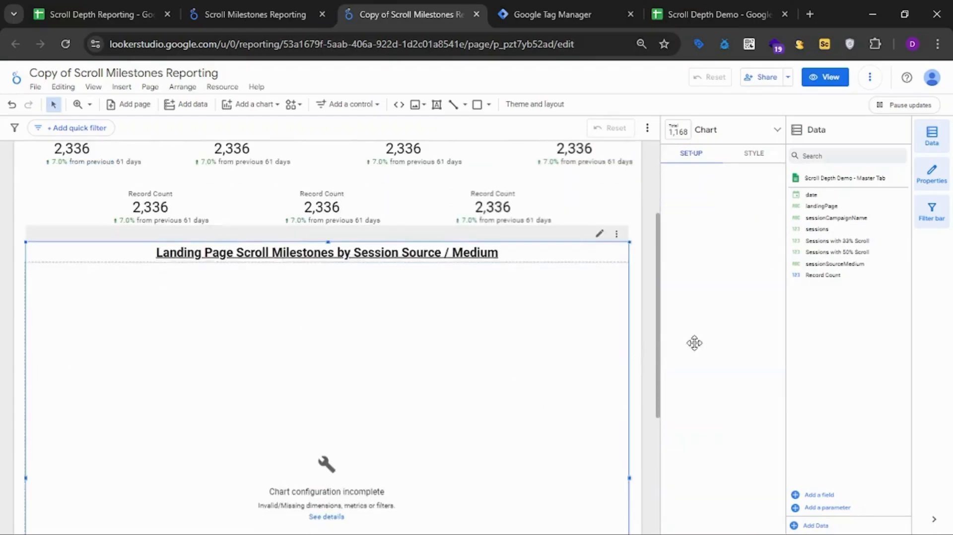
click(701, 378)
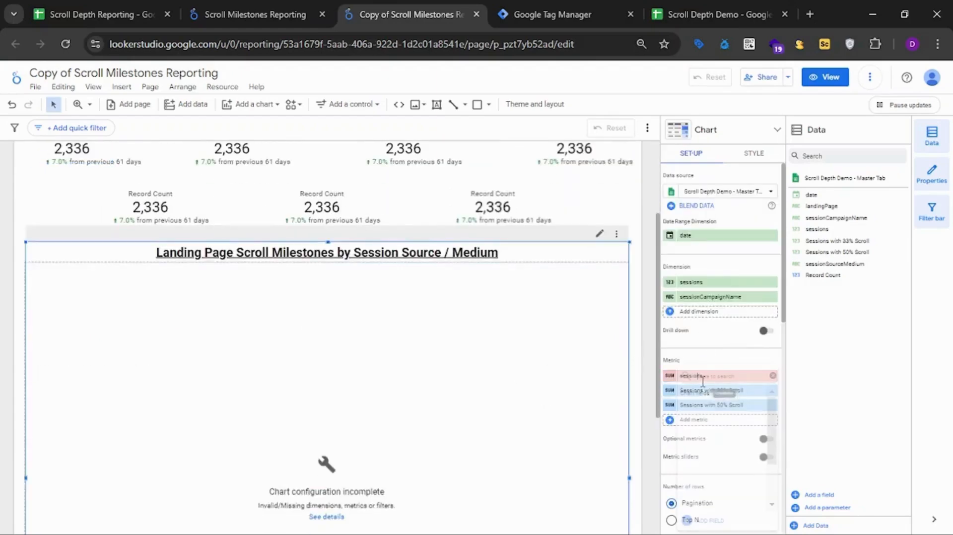
click(712, 349)
click(671, 378)
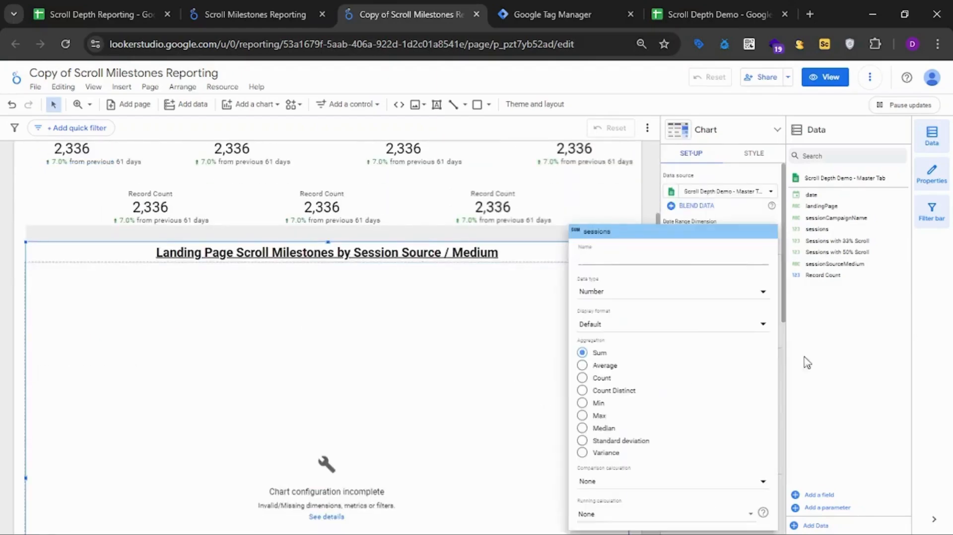
click(937, 349)
click(773, 376)
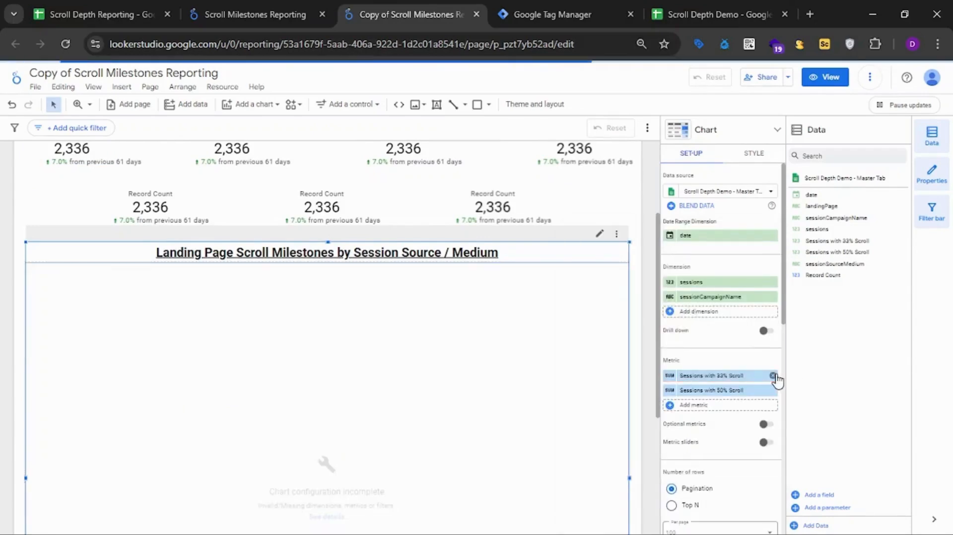
Add sessions back as the table's first metric, widen its column, and narrow the first dimension column.
click(732, 408)
text(session)
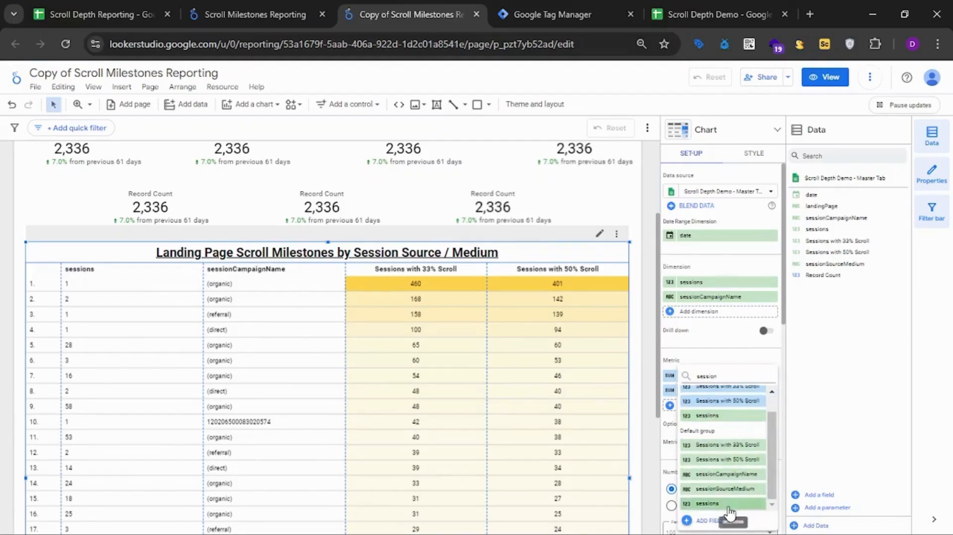
click(730, 515)
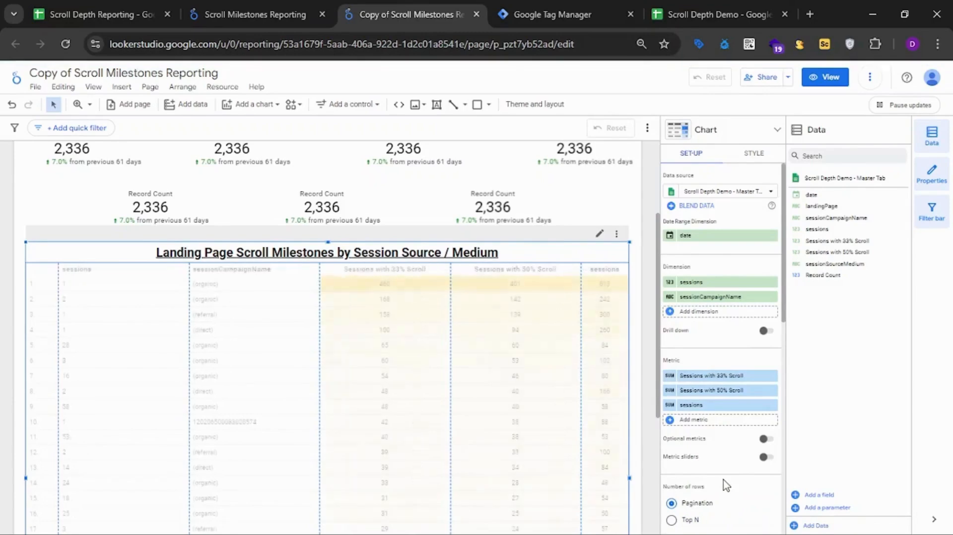
drag(711, 406, 712, 385)
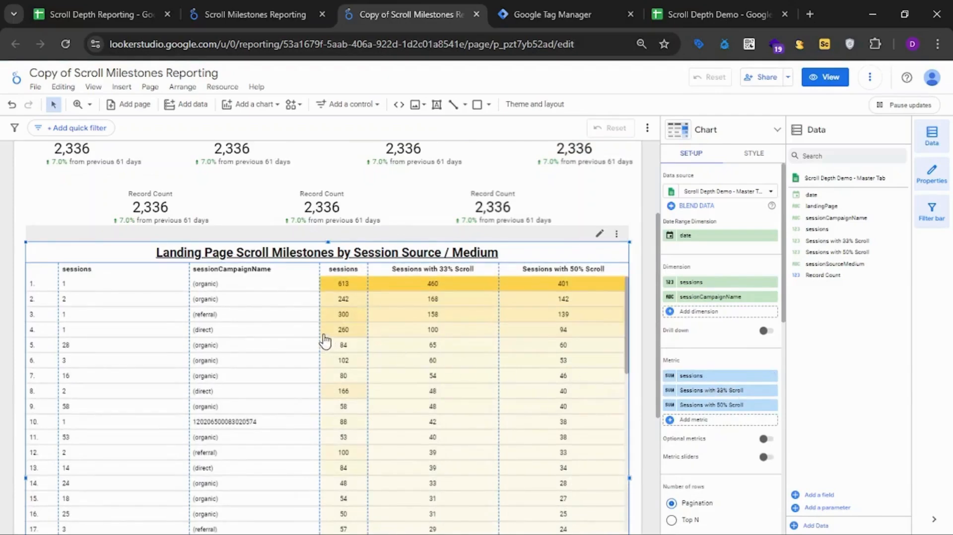
drag(320, 332, 287, 338)
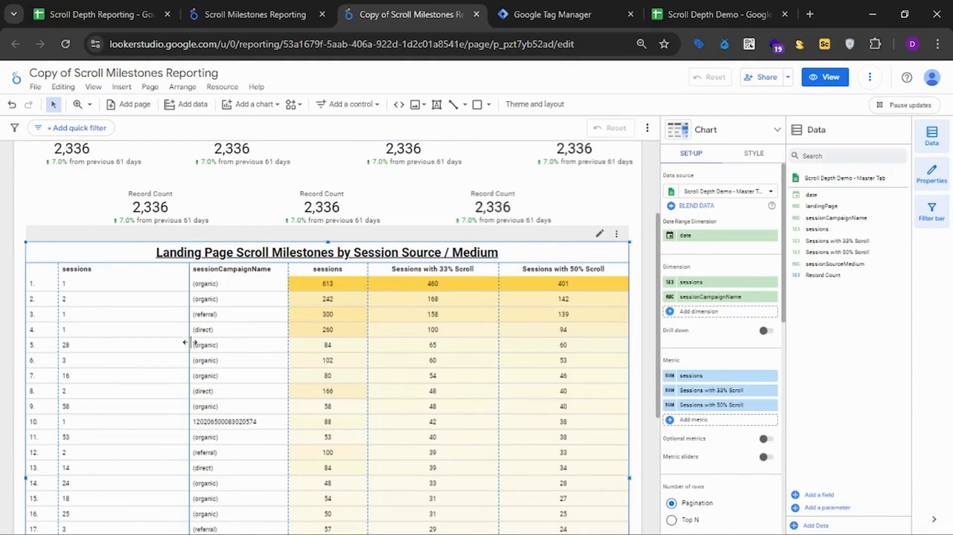
drag(188, 343, 149, 342)
Replace the table's sessions dimension with landingPage and review the table's rows.
click(708, 284)
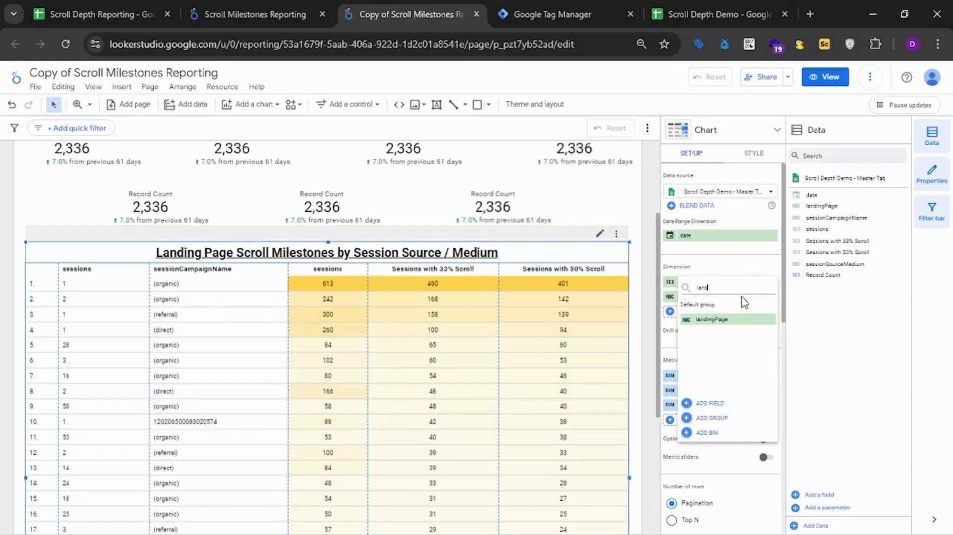
click(730, 317)
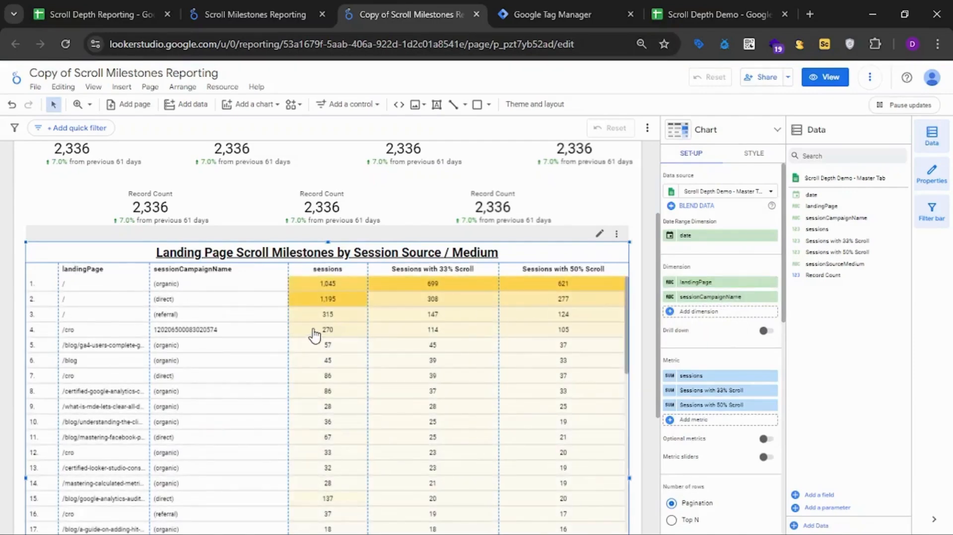
scroll(2, 306, down, 3)
scroll(2, 305, down, 5)
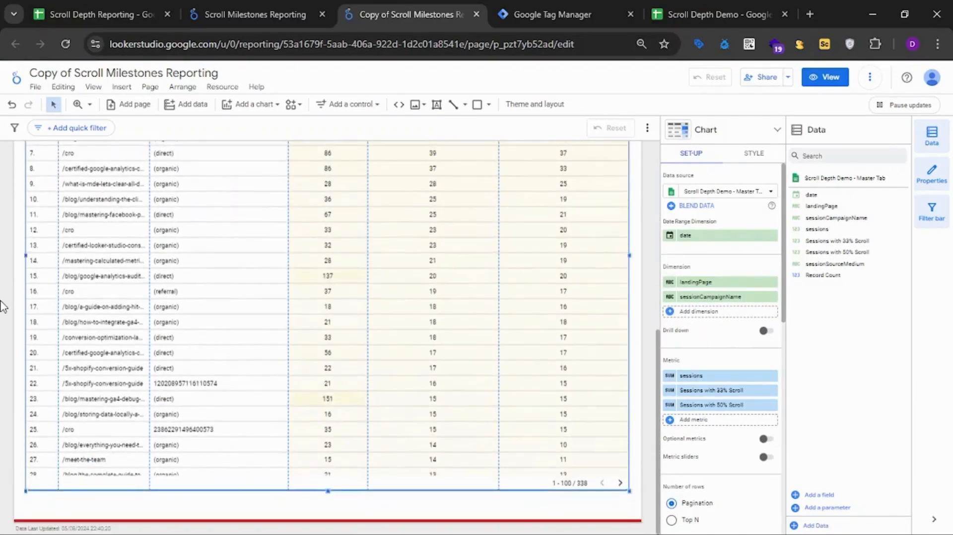
scroll(2, 305, up, 10)
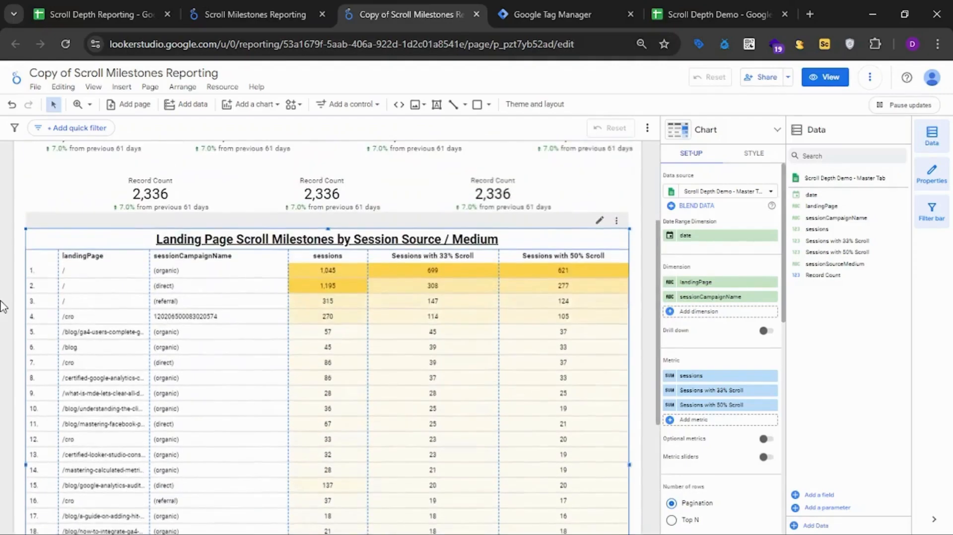
Set the metric of the first scorecard in the upper row to sessions.
click(72, 272)
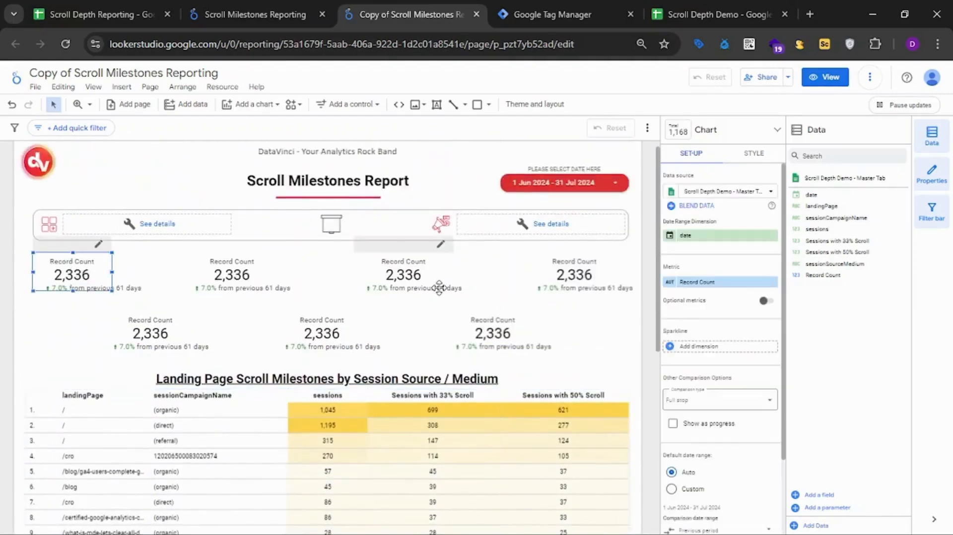
click(712, 282)
text(session)
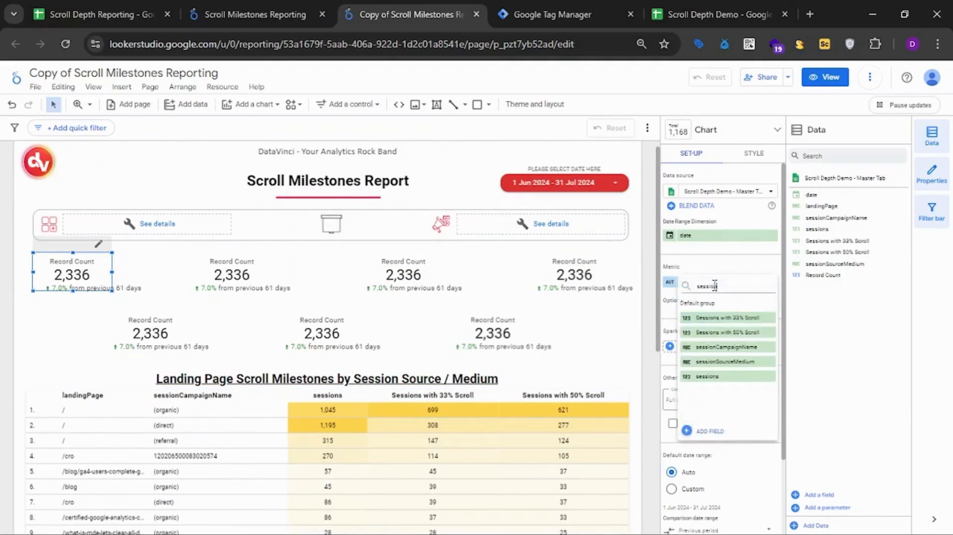
click(708, 376)
Check the scorecard order in the original Scroll Milestones report and set the copy's second scorecard metric to Sessions with 33% Scroll.
click(314, 13)
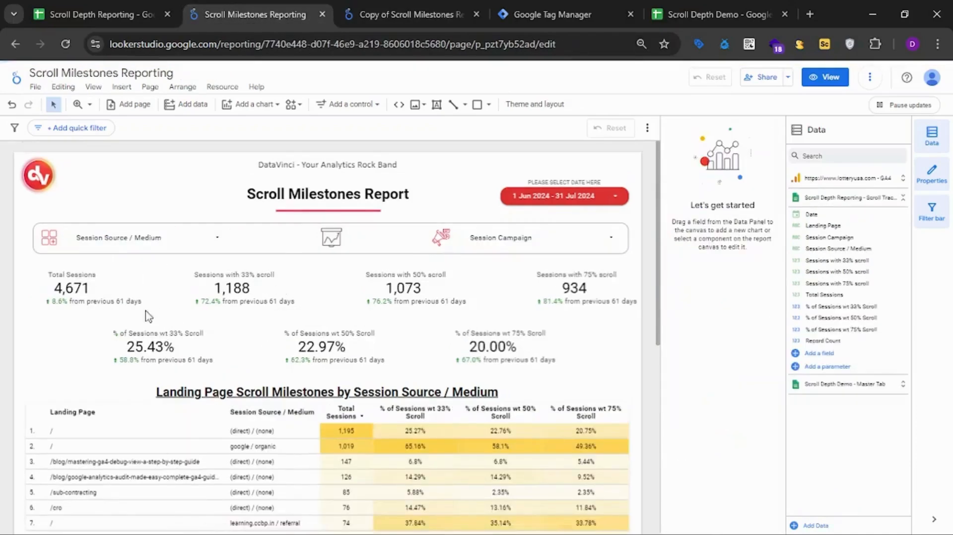
click(347, 13)
click(232, 272)
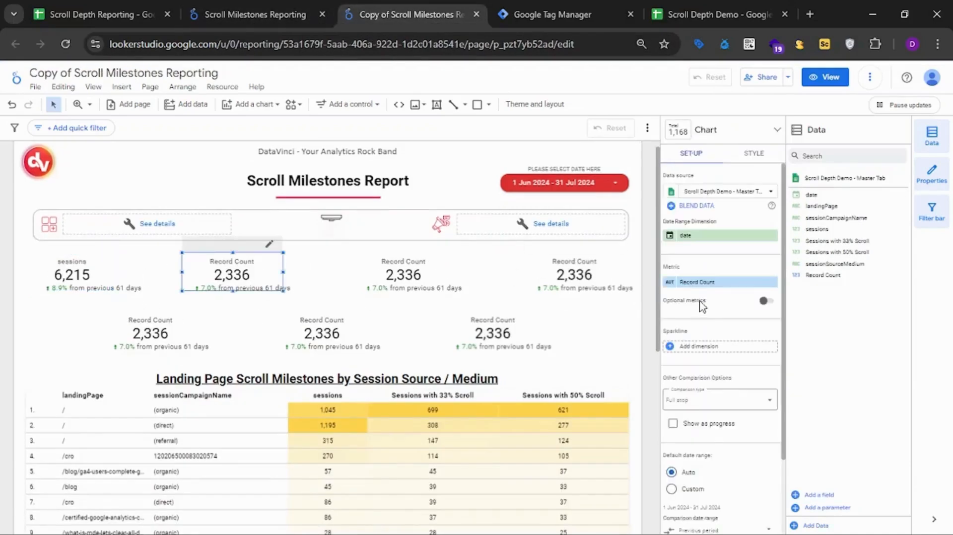
click(722, 282)
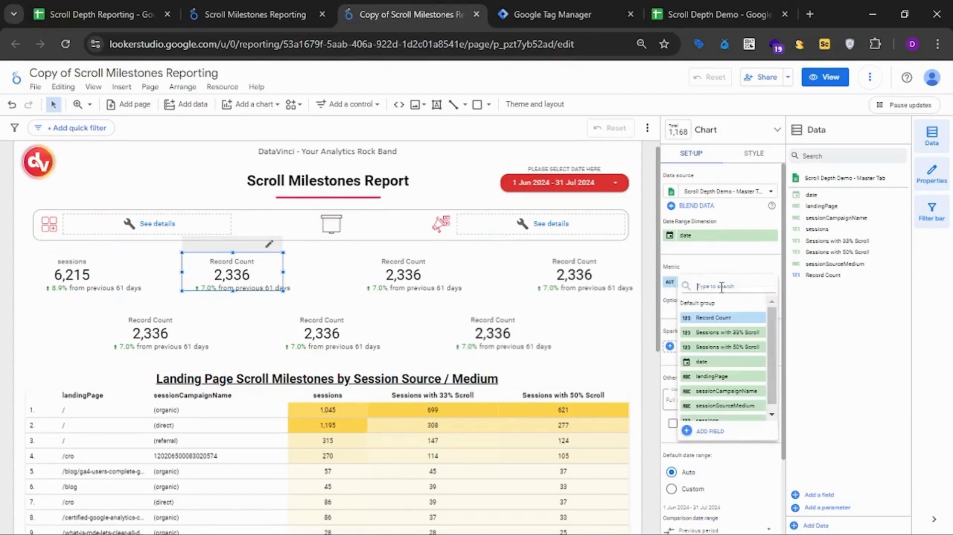
text(sesi)
key(BackSpace)
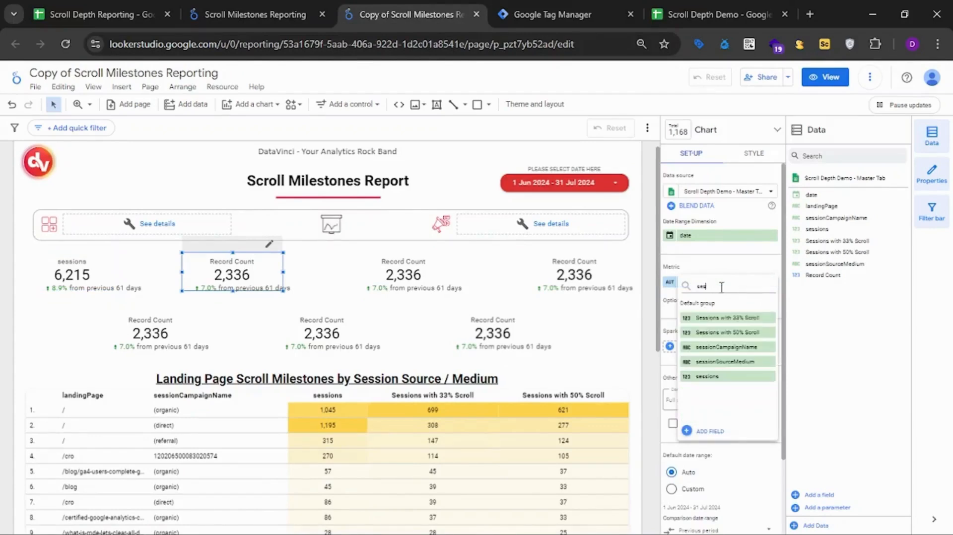
click(726, 317)
Set the metric of the third scorecard in the upper row to Sessions with 50% Scroll.
click(426, 277)
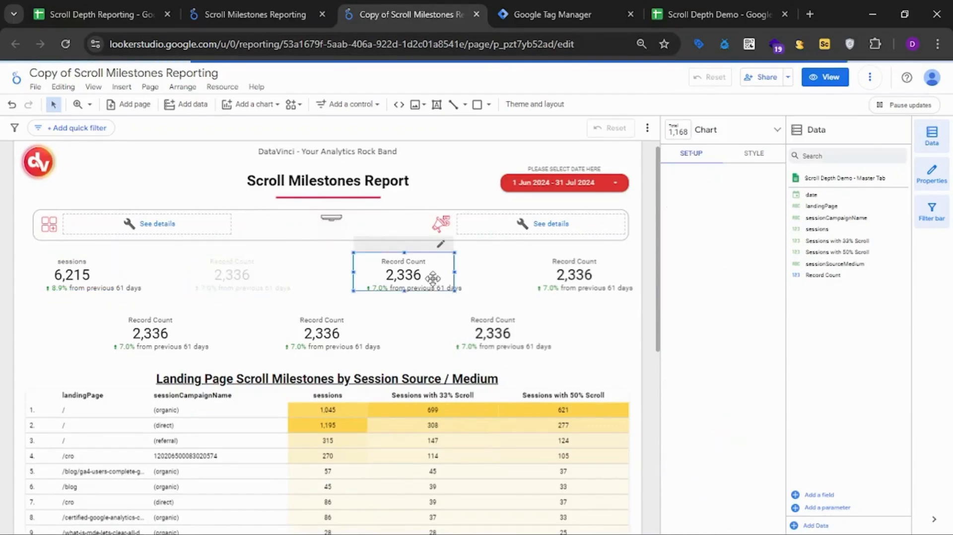
click(752, 282)
text(ses)
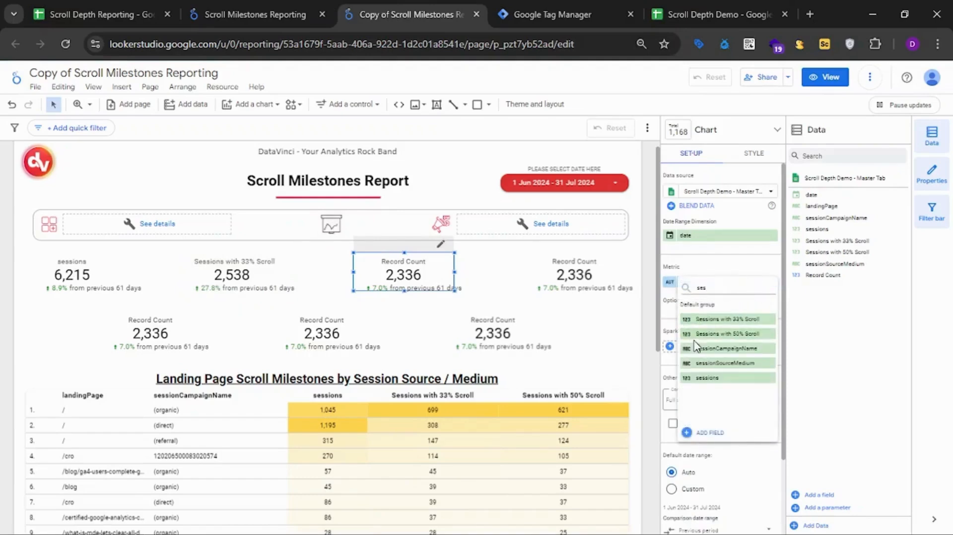
click(708, 334)
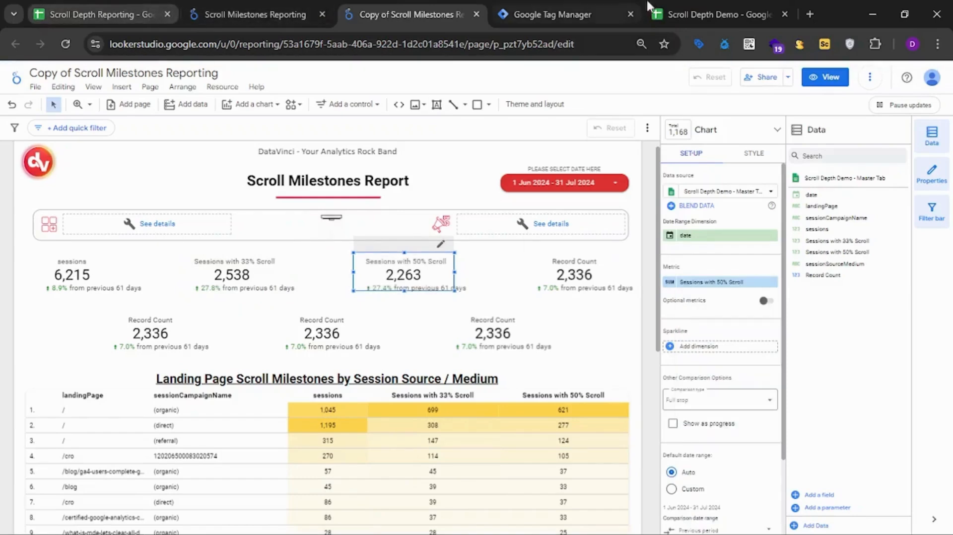
Check the Sessions with 75% Scroll column in the Scroll Depth Demo spreadsheet's Master Tab and return to the copied report.
click(713, 12)
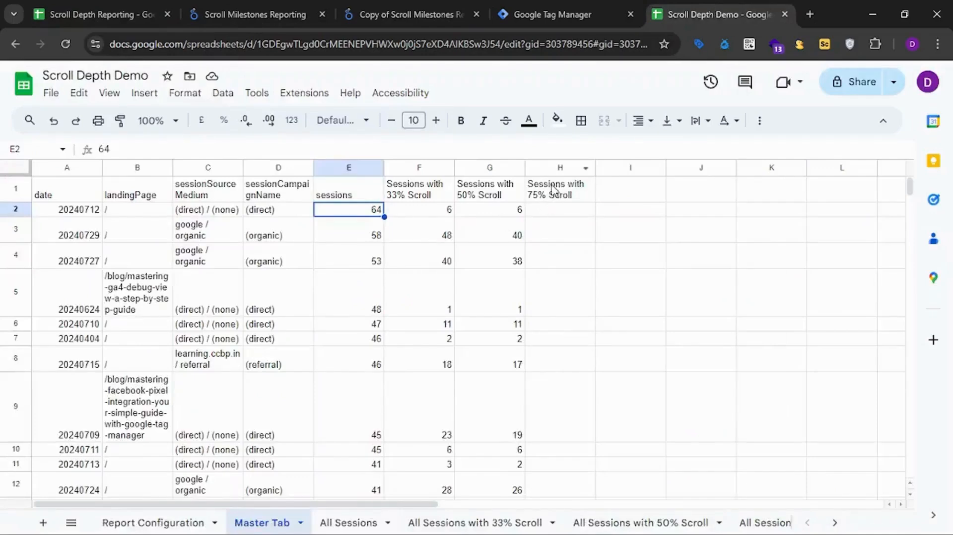
click(555, 199)
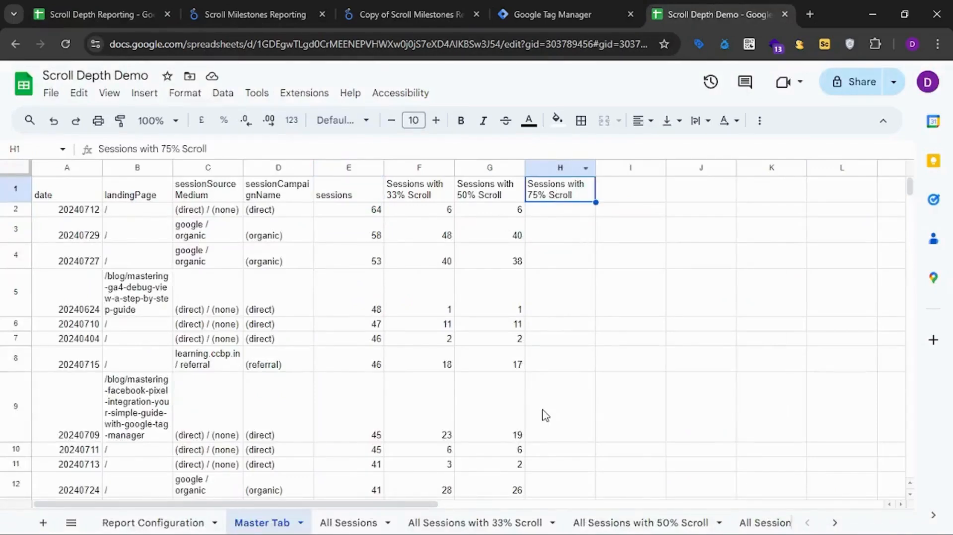
click(412, 15)
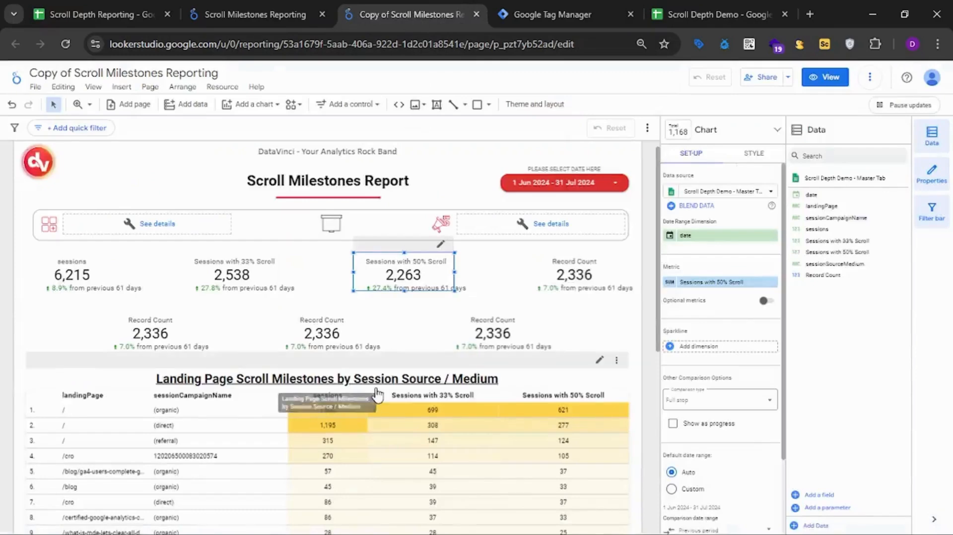
Open the % of Sessions wt 33% Scroll field of the original Scroll Milestones report and examine its SUM formula.
click(171, 331)
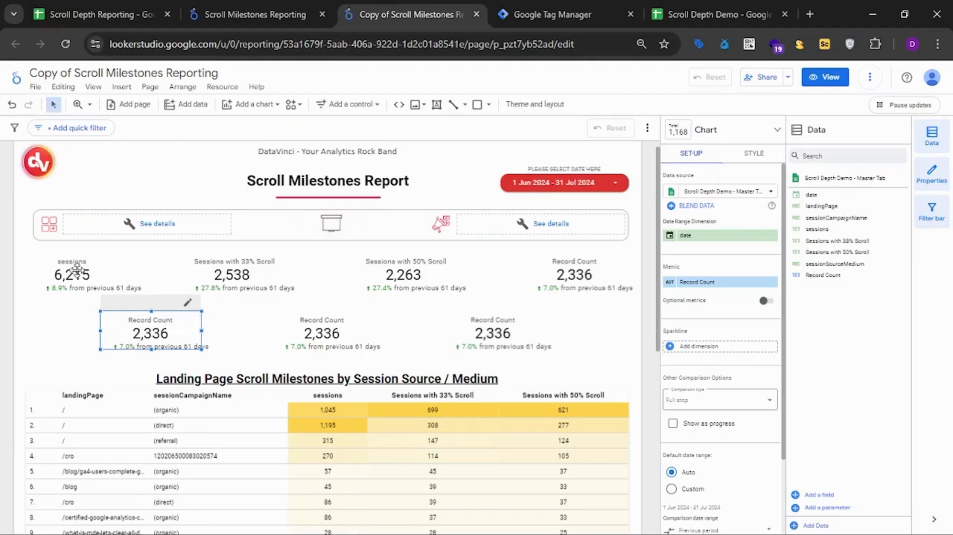
click(297, 10)
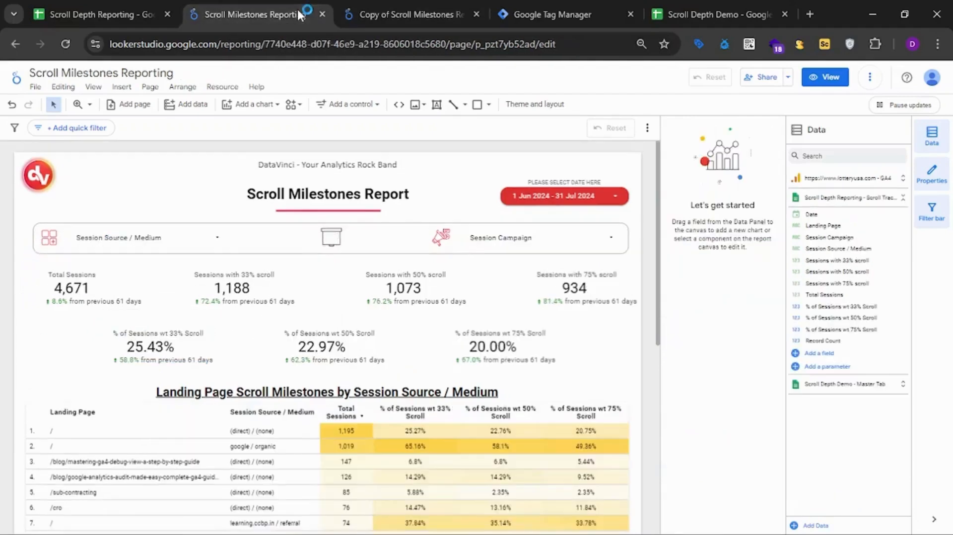
click(156, 339)
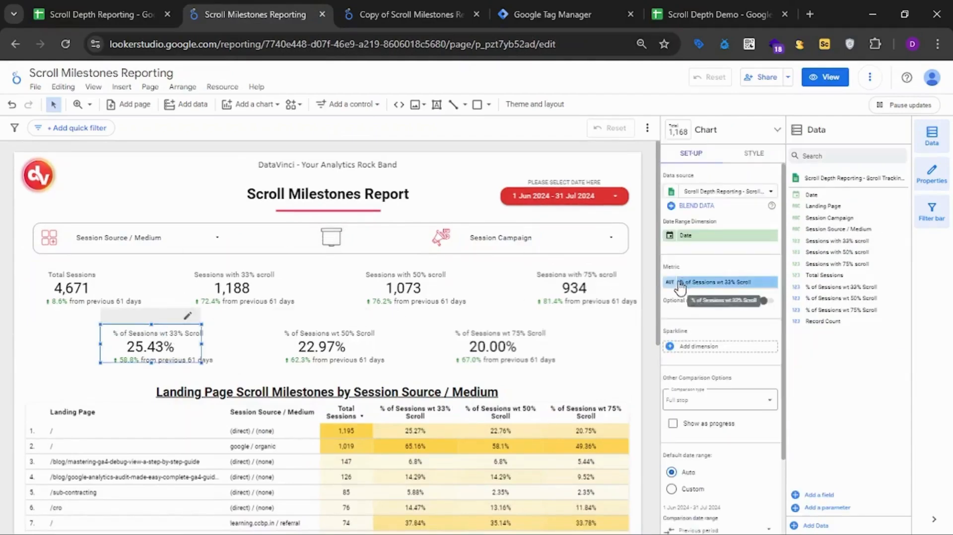
click(795, 288)
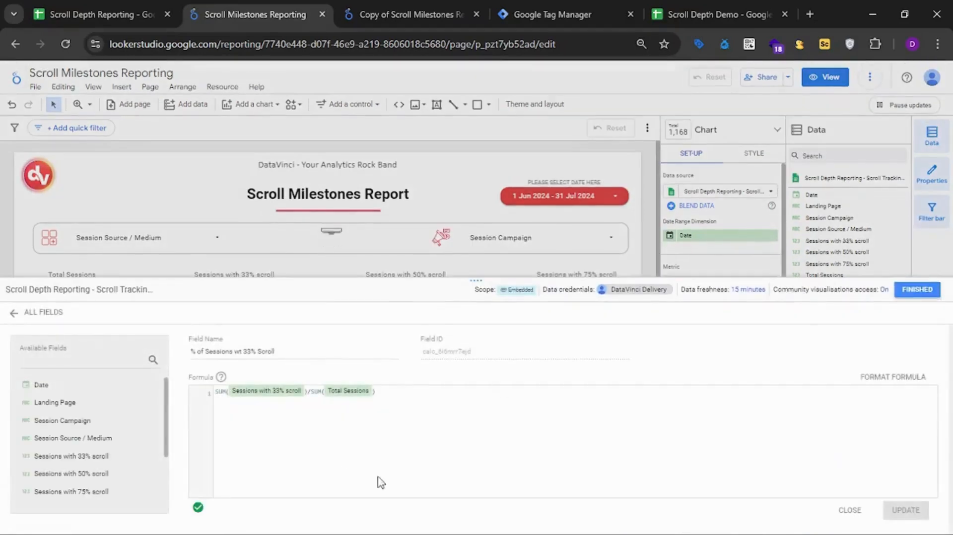
drag(216, 392, 303, 394)
click(246, 418)
click(232, 398)
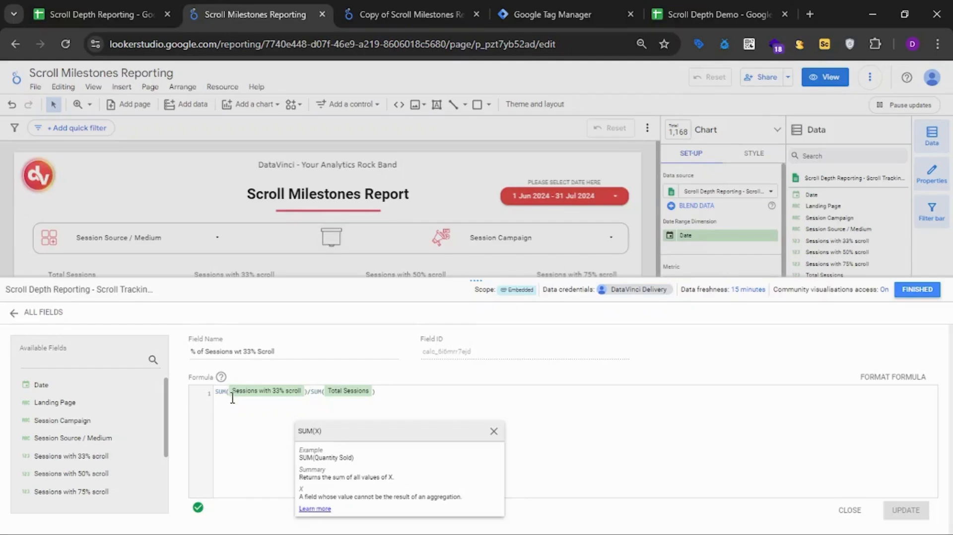
Try the formula without the SUM functions, dividing Sessions with 33% scroll directly by Total Sessions.
click(230, 399)
key(BackSpace)
key(BackSpace)
key(BackSpace)
key(BackSpace)
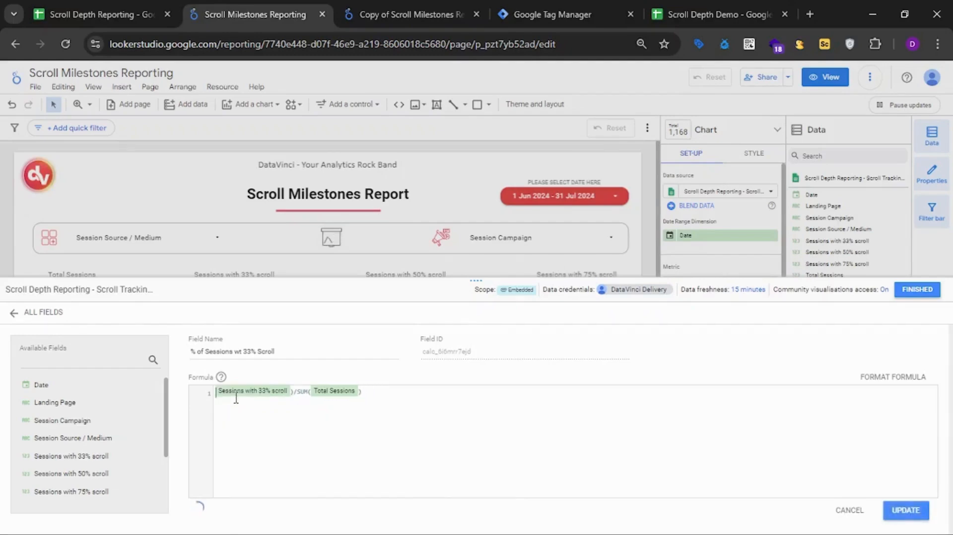
click(297, 394)
key(BackSpace)
key(BackSpace)
key(BackSpace)
key(BackSpace)
key(BackSpace)
key(BackSpace)
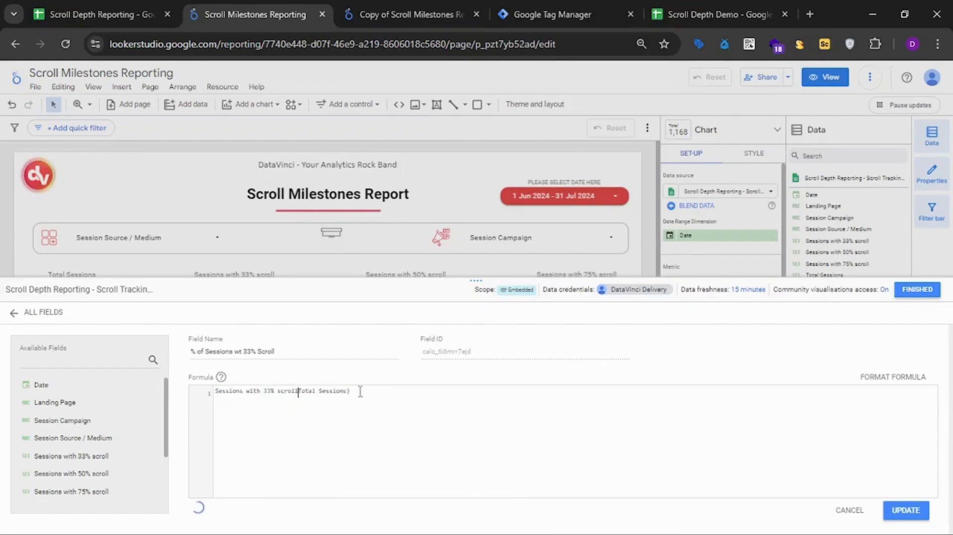
text(/)
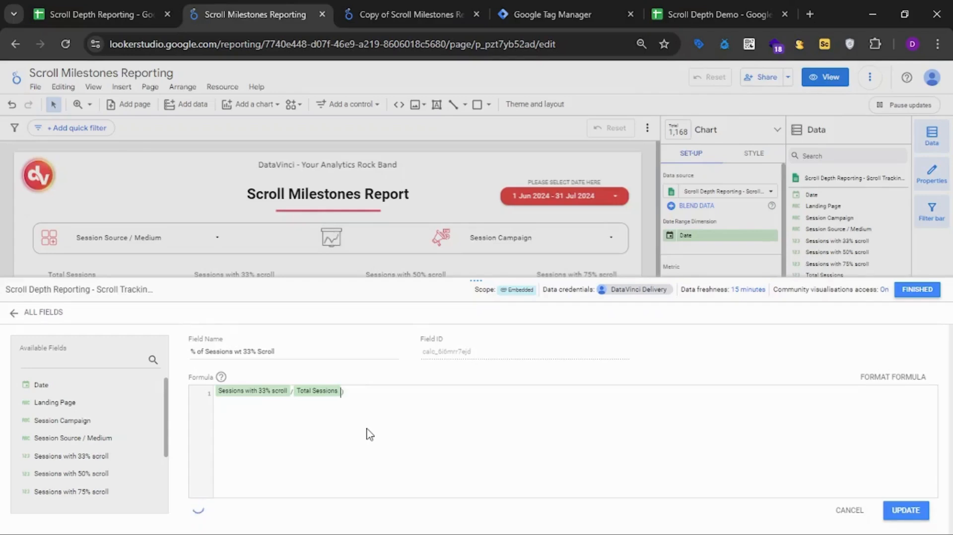
Restore the formula to SUM(Sessions with 33% scroll)/SUM(Total Sessions) and close the field editor.
text(()
text(SUM)
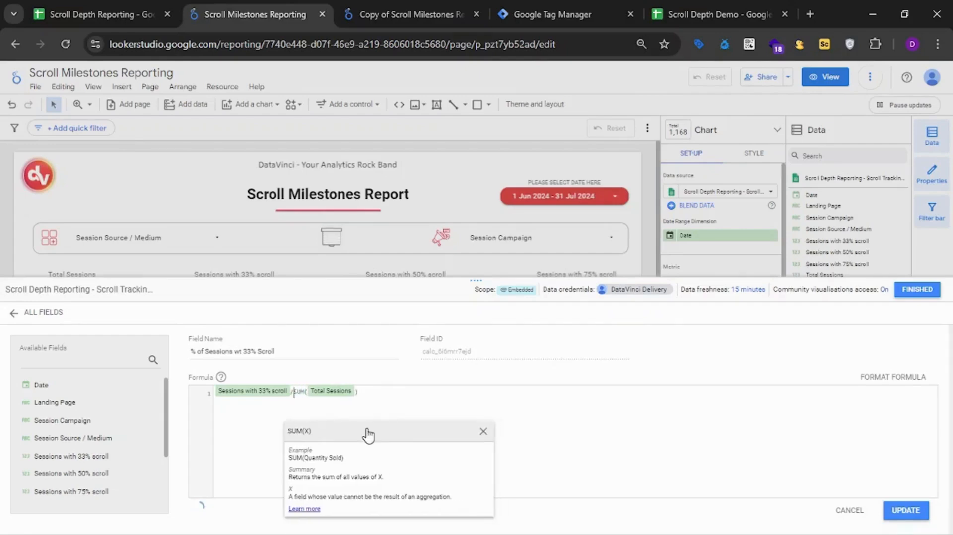
key(Left)
key(Left)
key(Left)
key(Left)
text())
text(()
text(SUM)
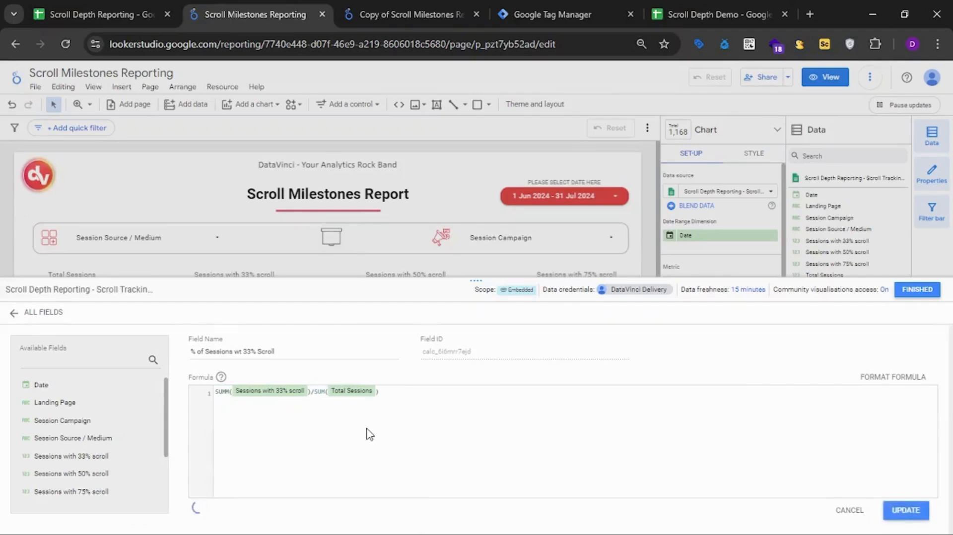
click(439, 419)
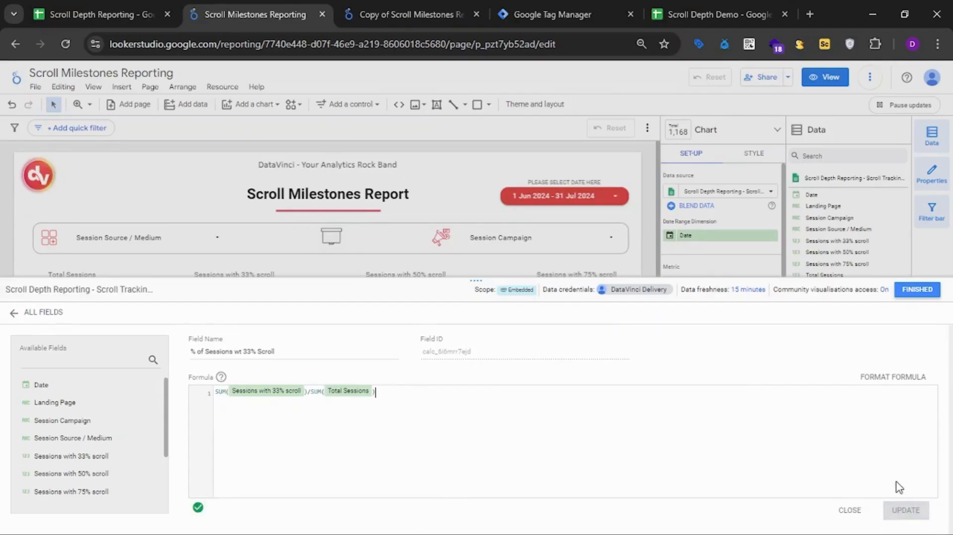
click(924, 293)
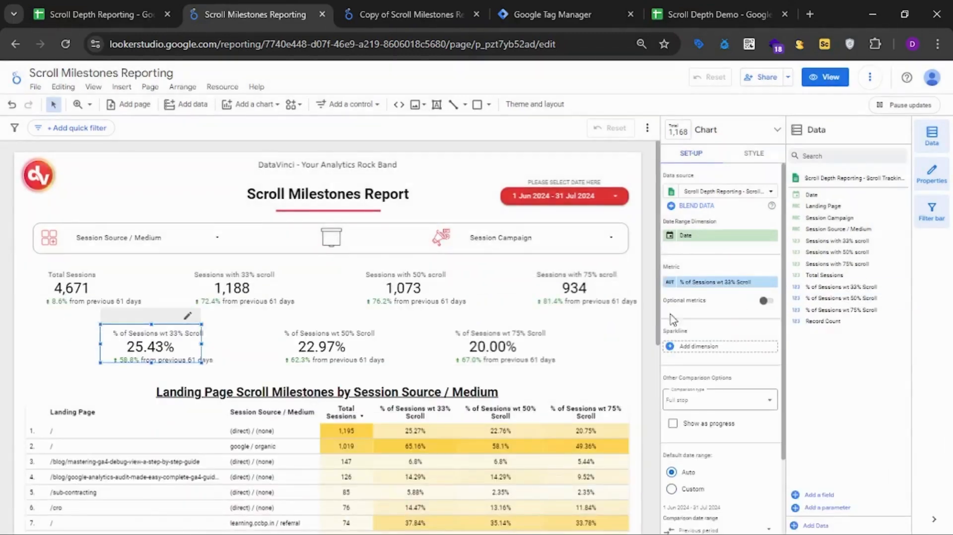
Review the original report's scorecards and landing page table, and show the report in view mode.
click(628, 338)
scroll(628, 333, down, 2)
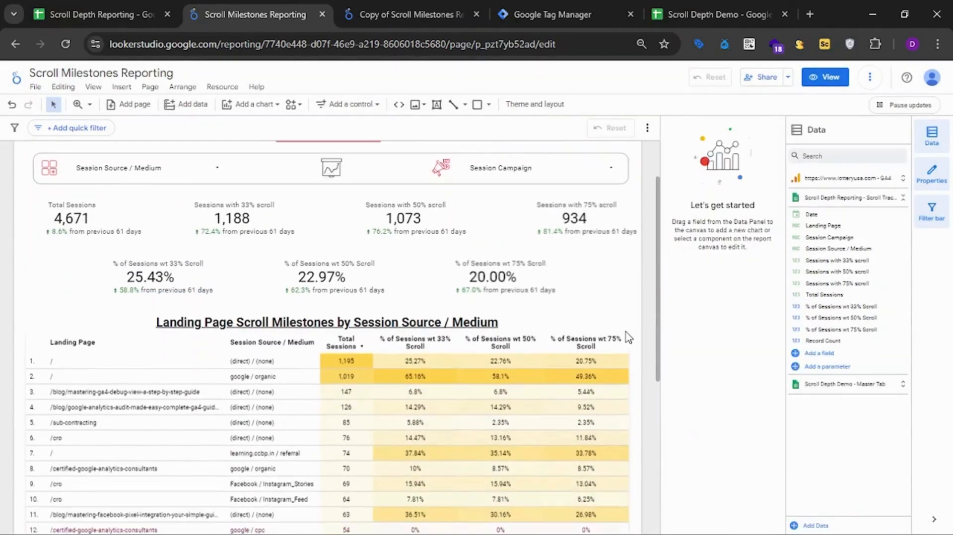
scroll(636, 325, down, 2)
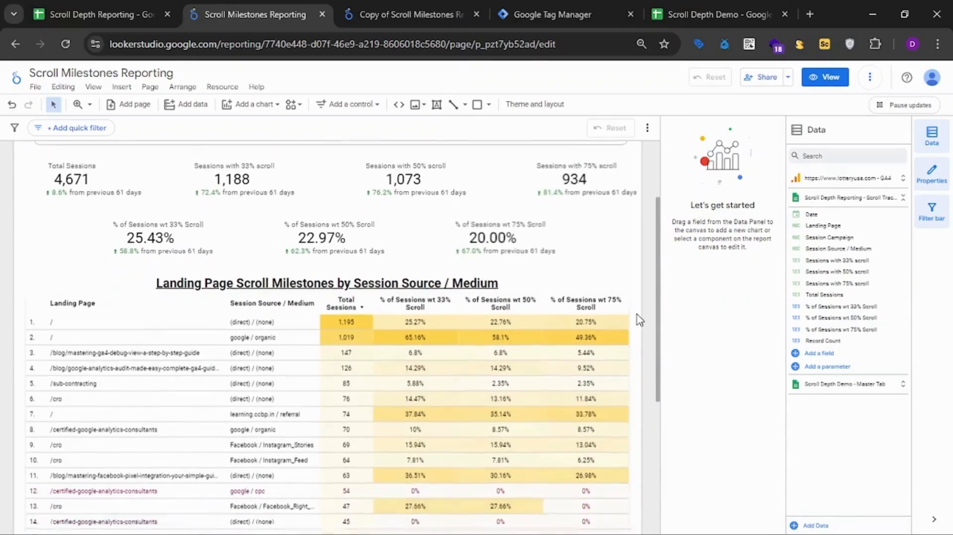
scroll(640, 319, up, 4)
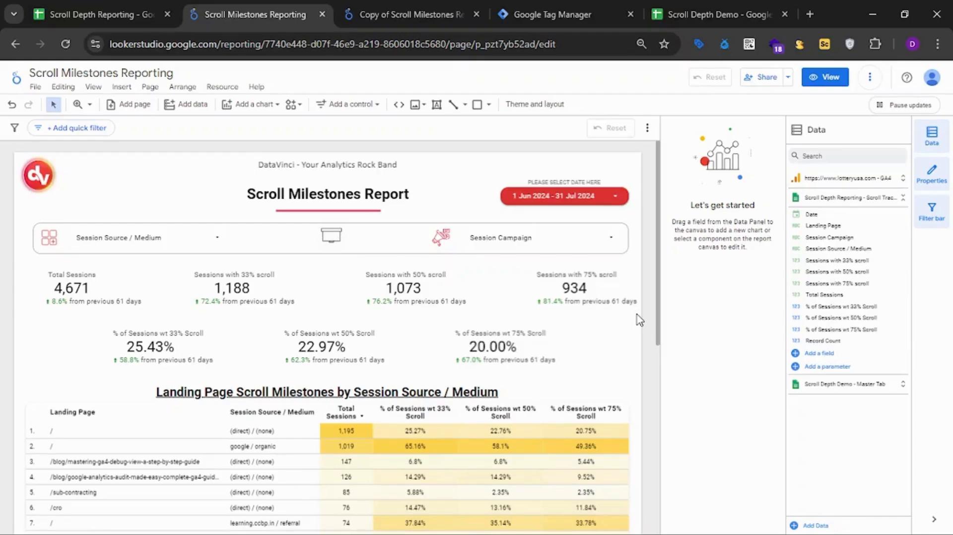
click(815, 78)
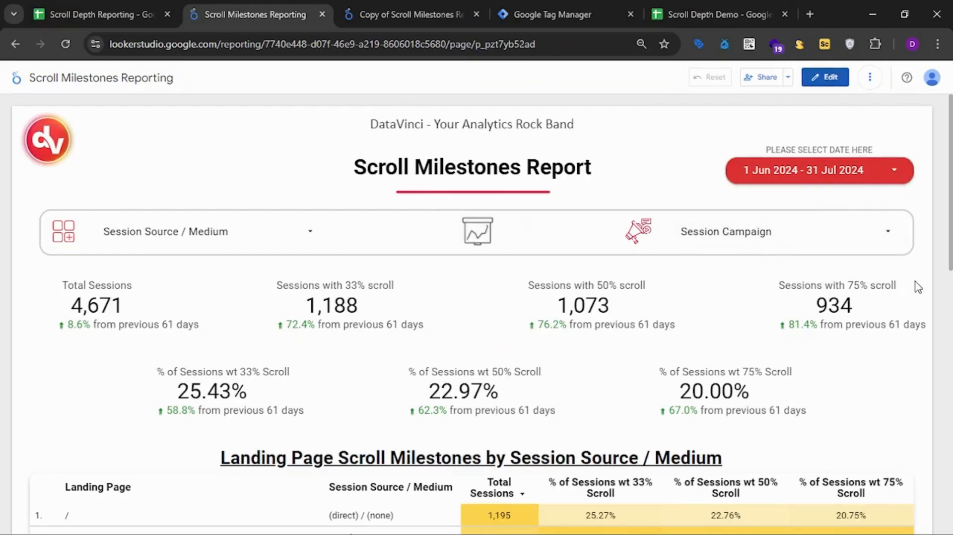
Switch to Google Tag Manager, review the GA4 - Event - Scroll Milestone tag's parameters, and open its Scroll Depth - 33/50/75/90 trigger.
click(580, 12)
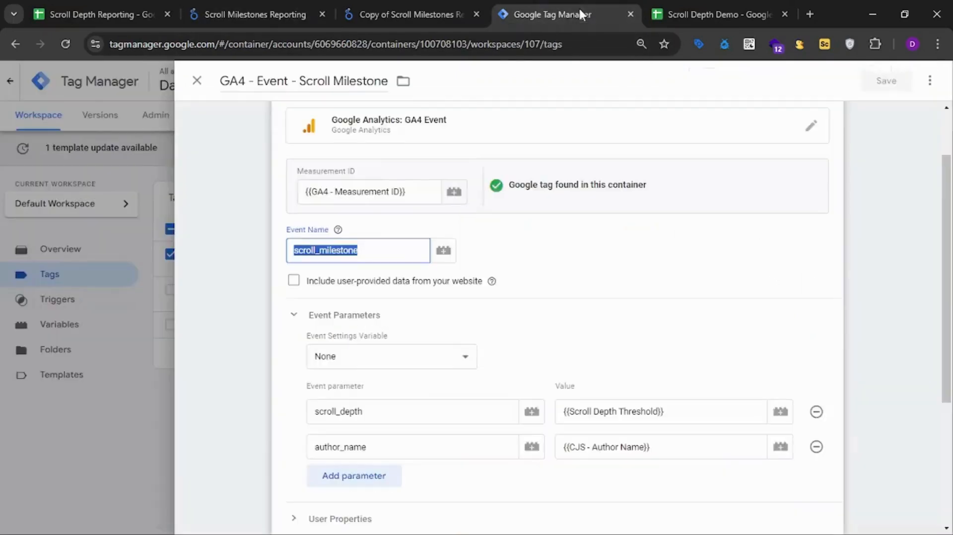
click(593, 281)
scroll(591, 280, down, 3)
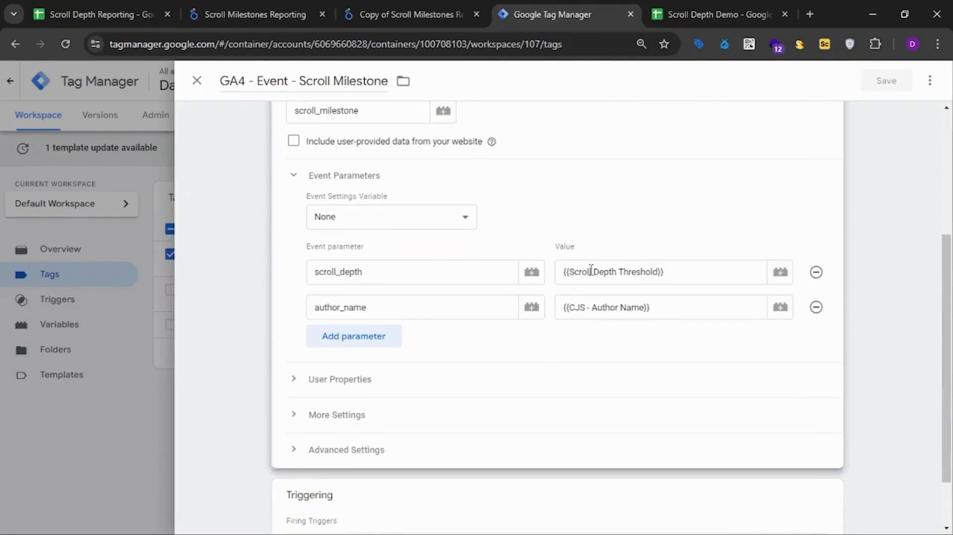
scroll(626, 231, up, 2)
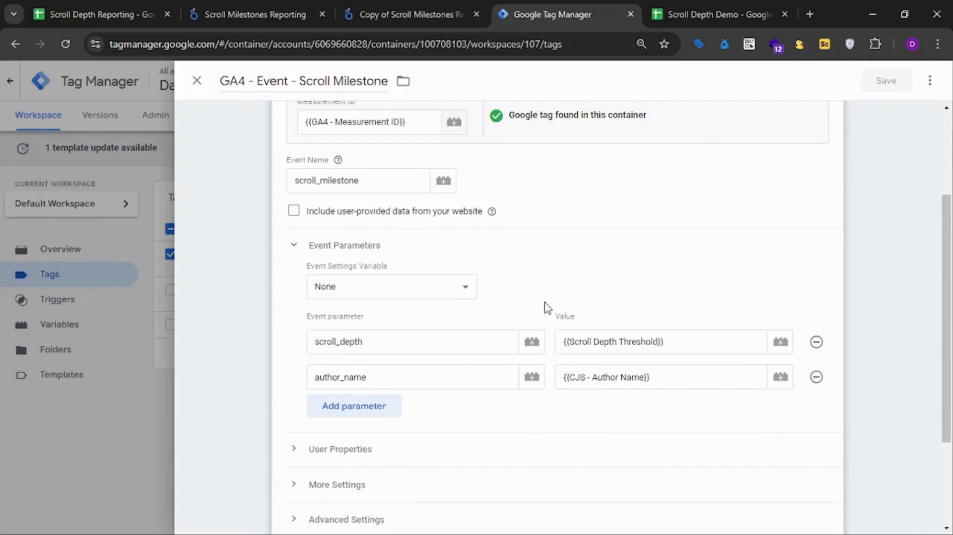
scroll(623, 277, down, 2)
scroll(624, 278, down, 2)
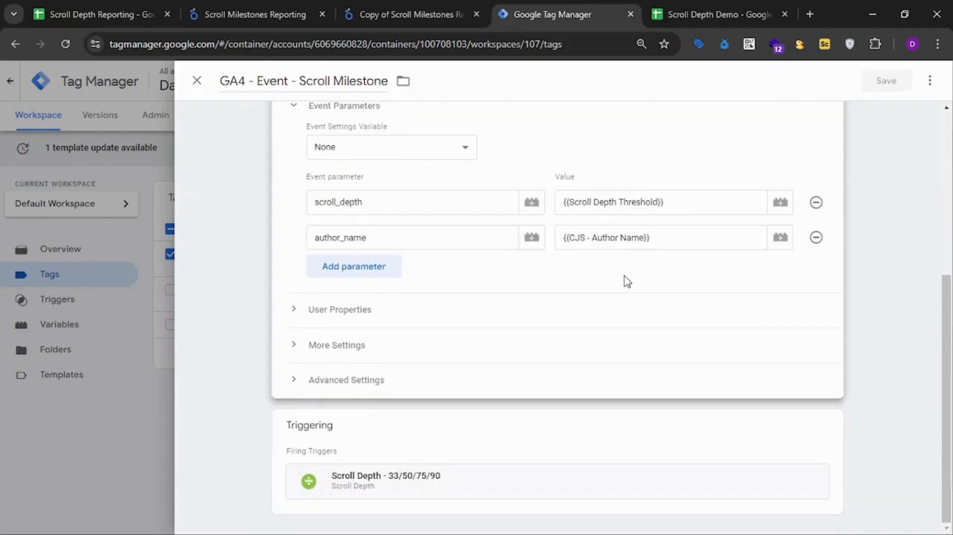
click(464, 497)
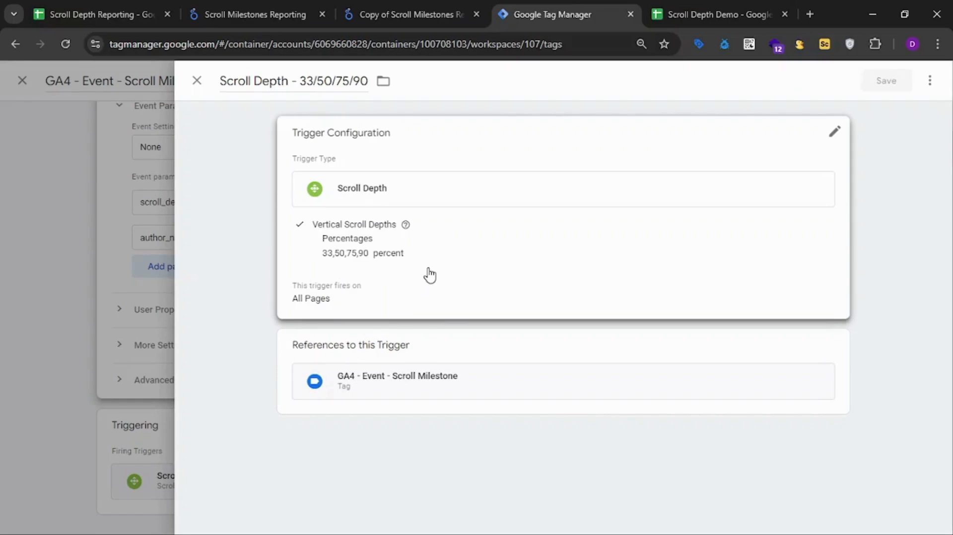
Return to the original Scroll Milestones report in Looker Studio and look over its scorecards and table.
click(269, 12)
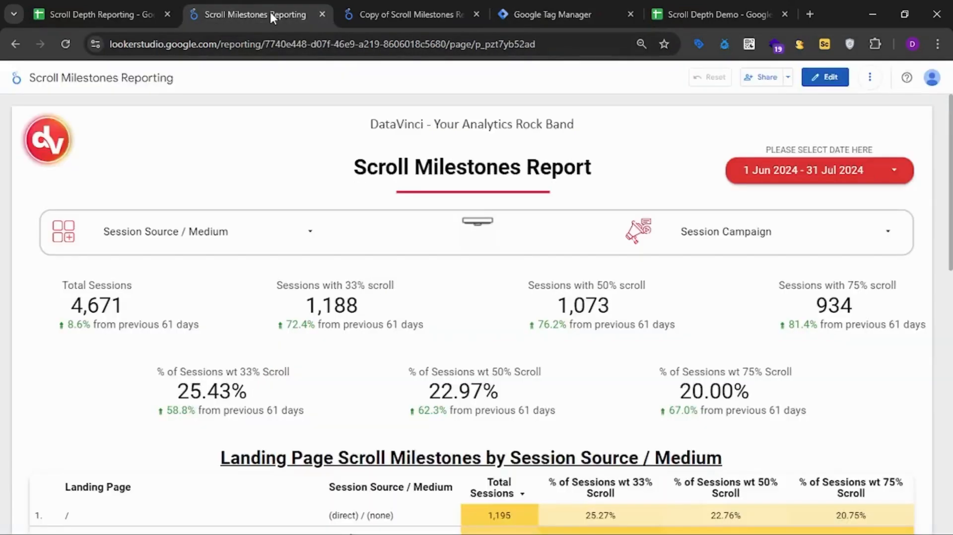
scroll(944, 228, down, 2)
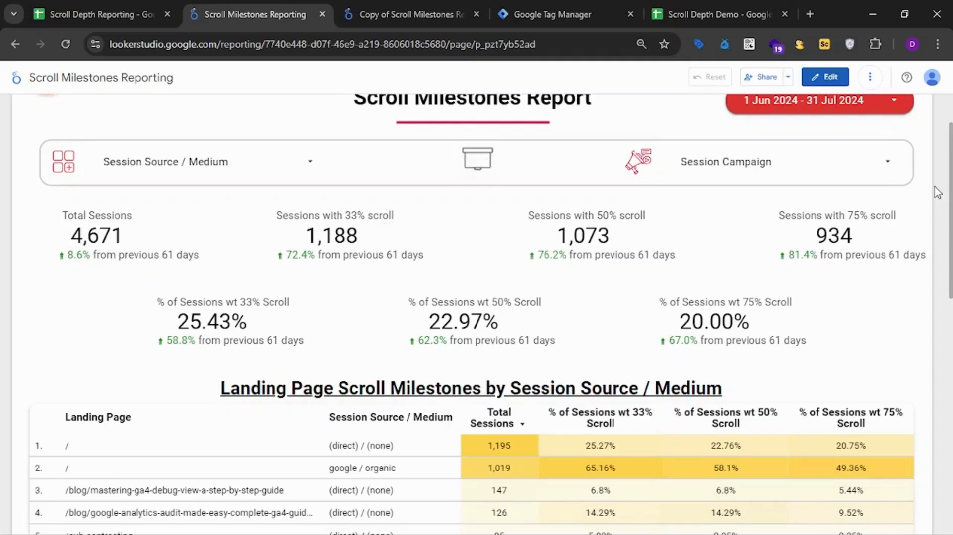
scroll(937, 193, up, 2)
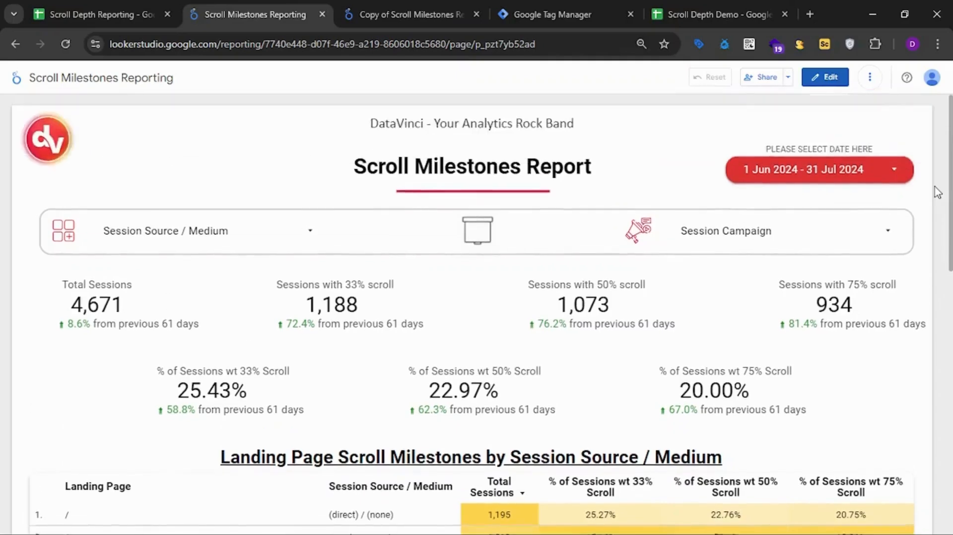